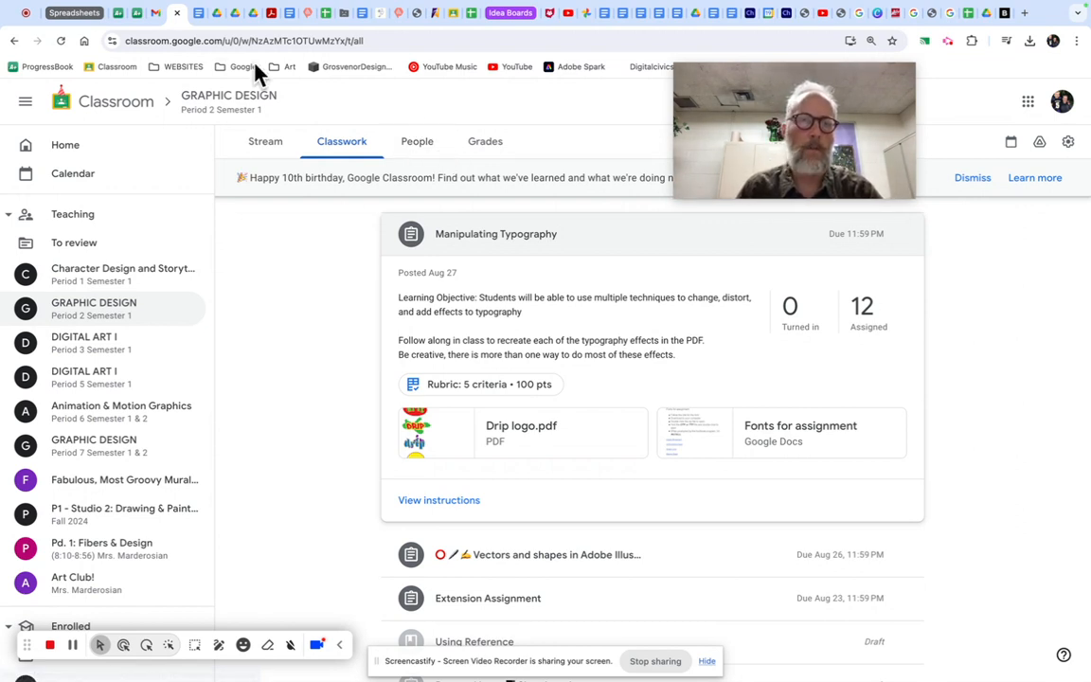
Look over the sample drip logos in Drip logo.pdf and return to the Manipulating Typography assignment.
click(216, 15)
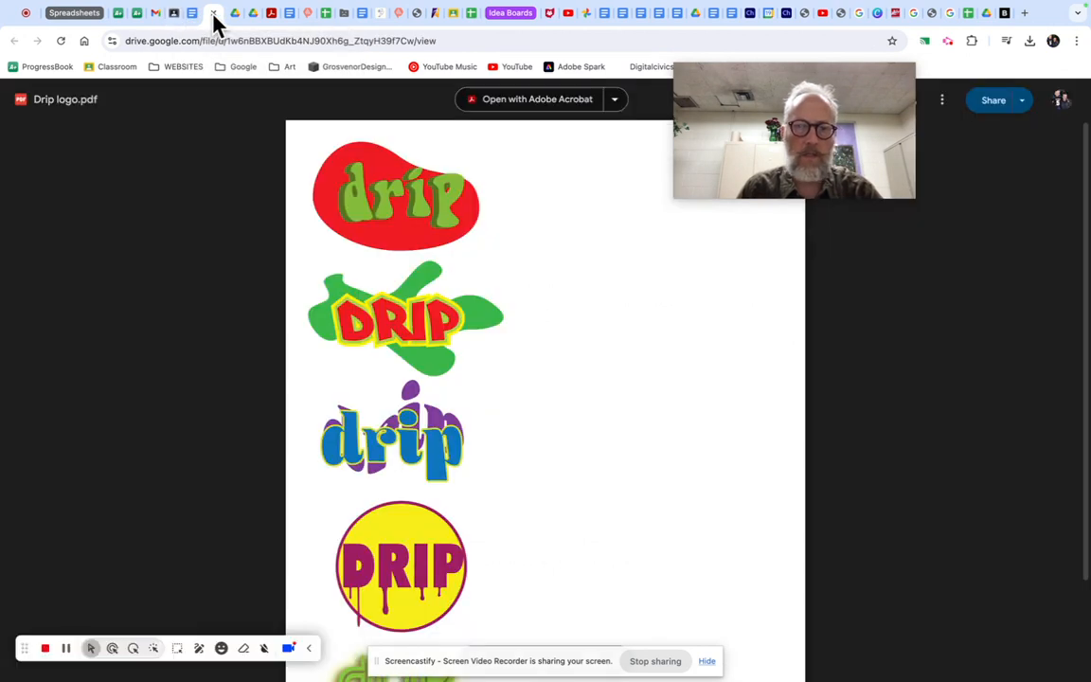
scroll(487, 328, up, 3)
scroll(487, 328, up, 2)
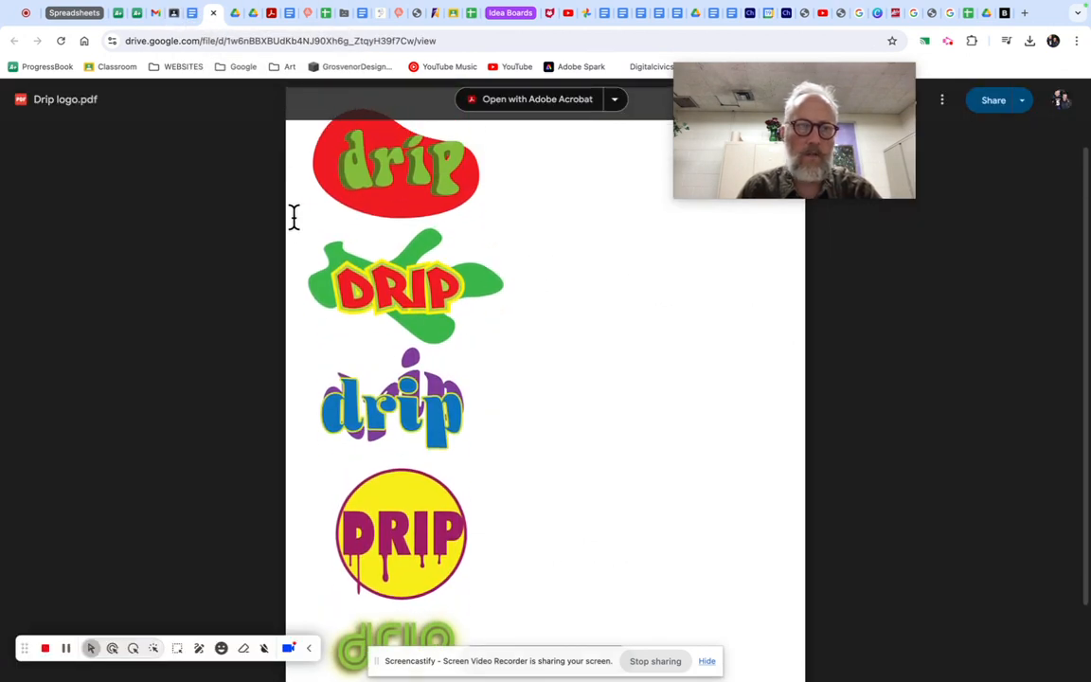
click(173, 14)
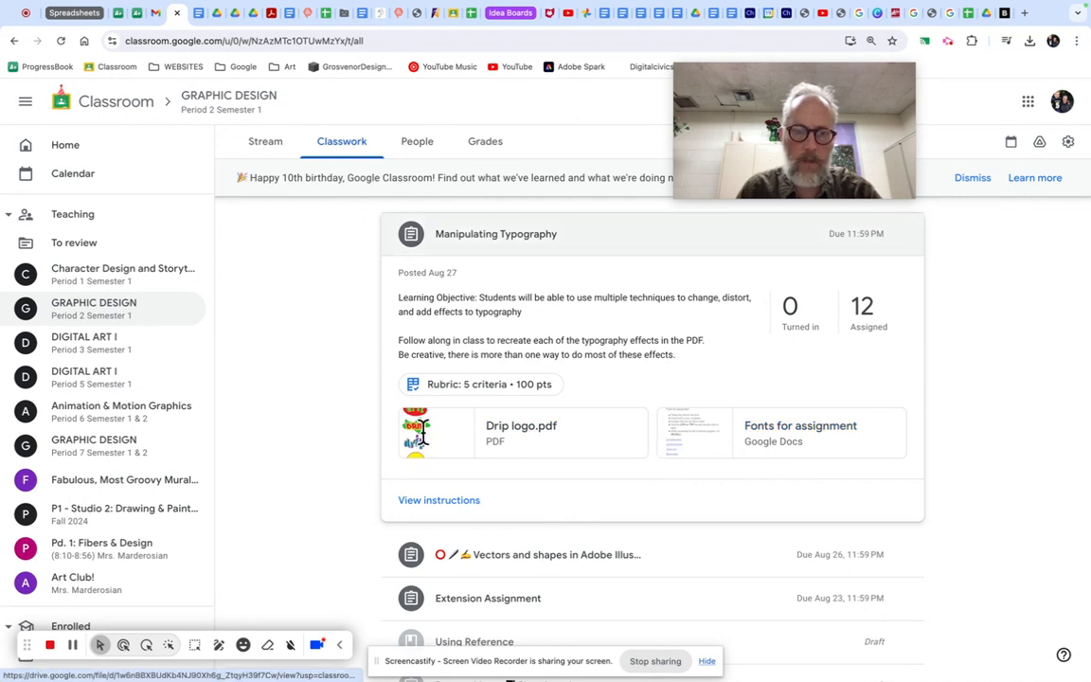
Open the assignment's Drip logo.pdf attachment in a new window, and close it to return to the assignment.
click(414, 419)
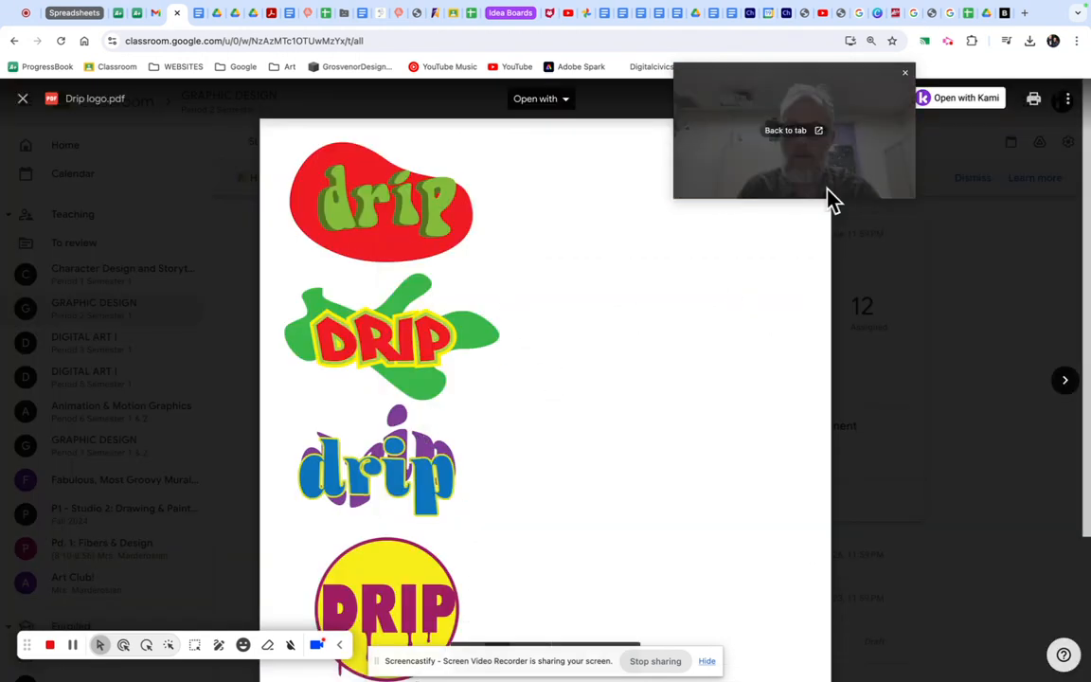
mouse_move(819, 82)
drag(820, 82, 168, 233)
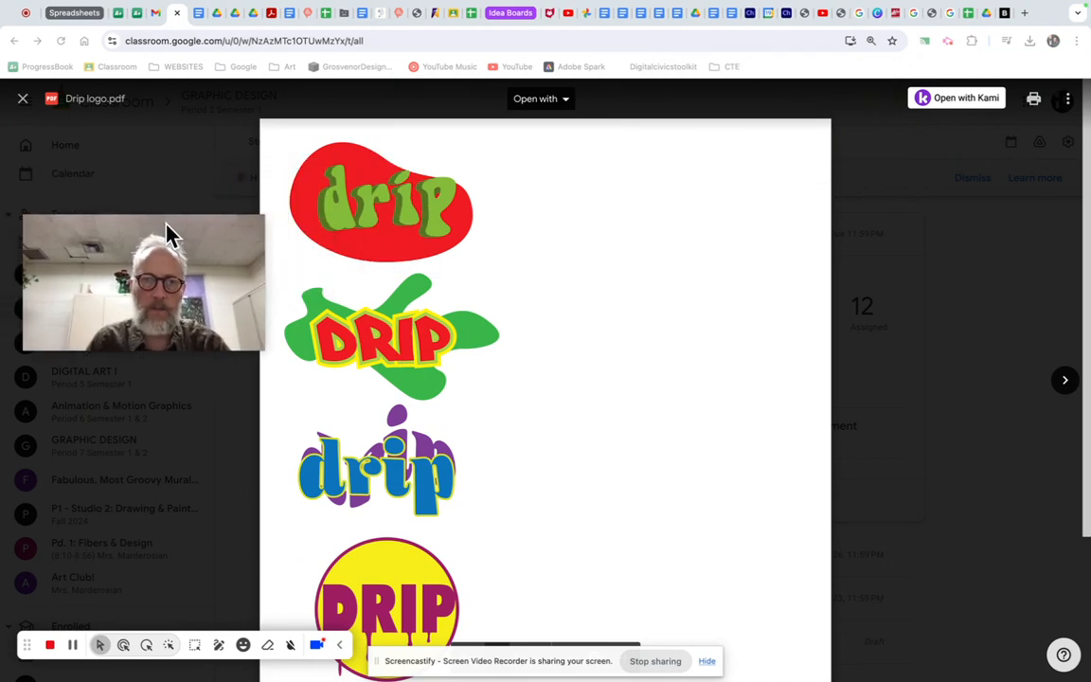
click(1069, 104)
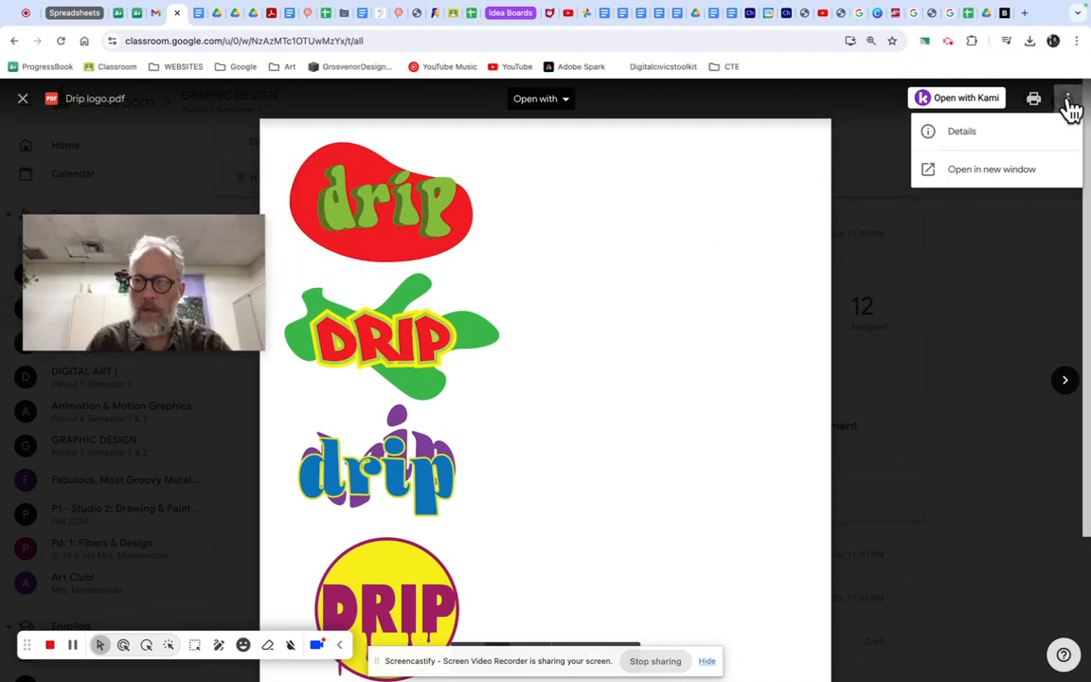
click(999, 173)
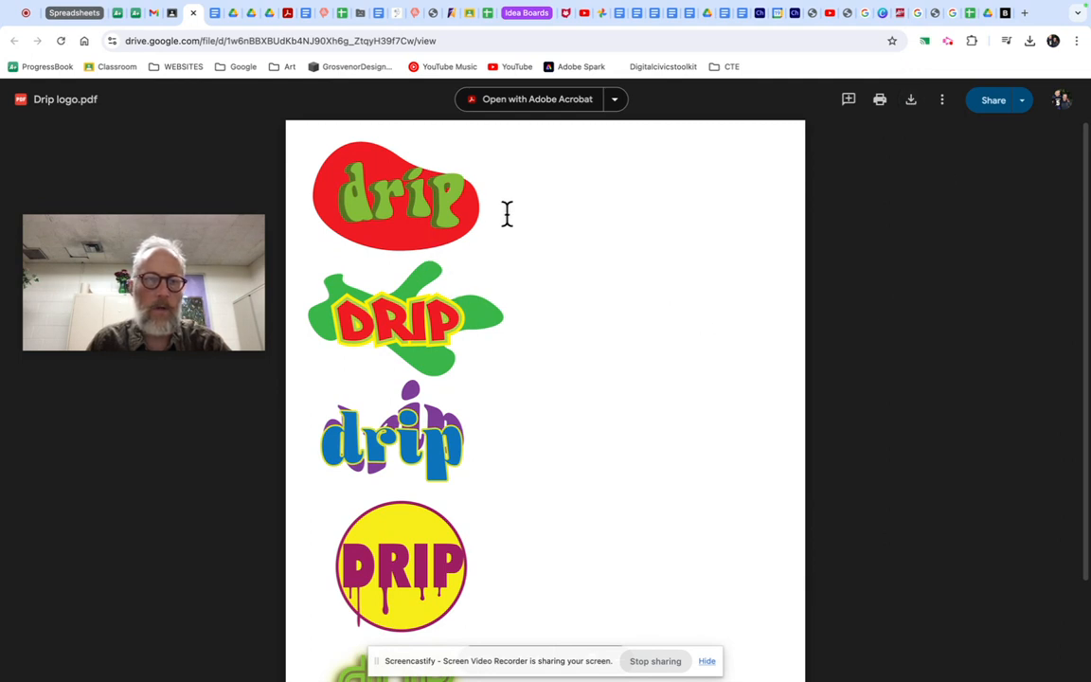
click(193, 14)
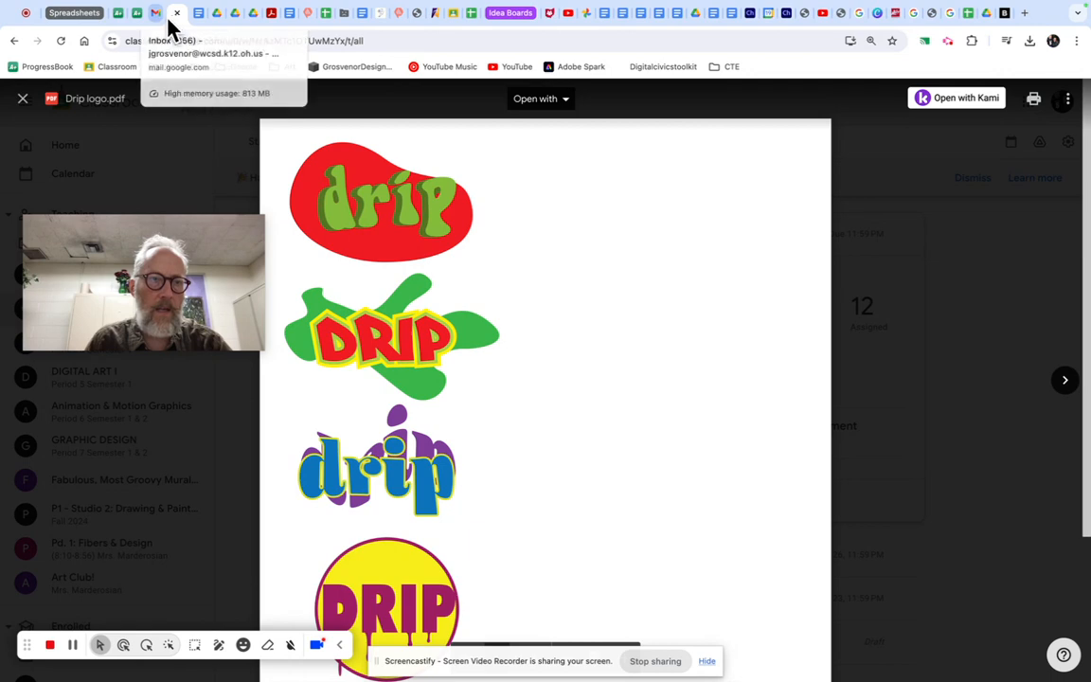
click(203, 161)
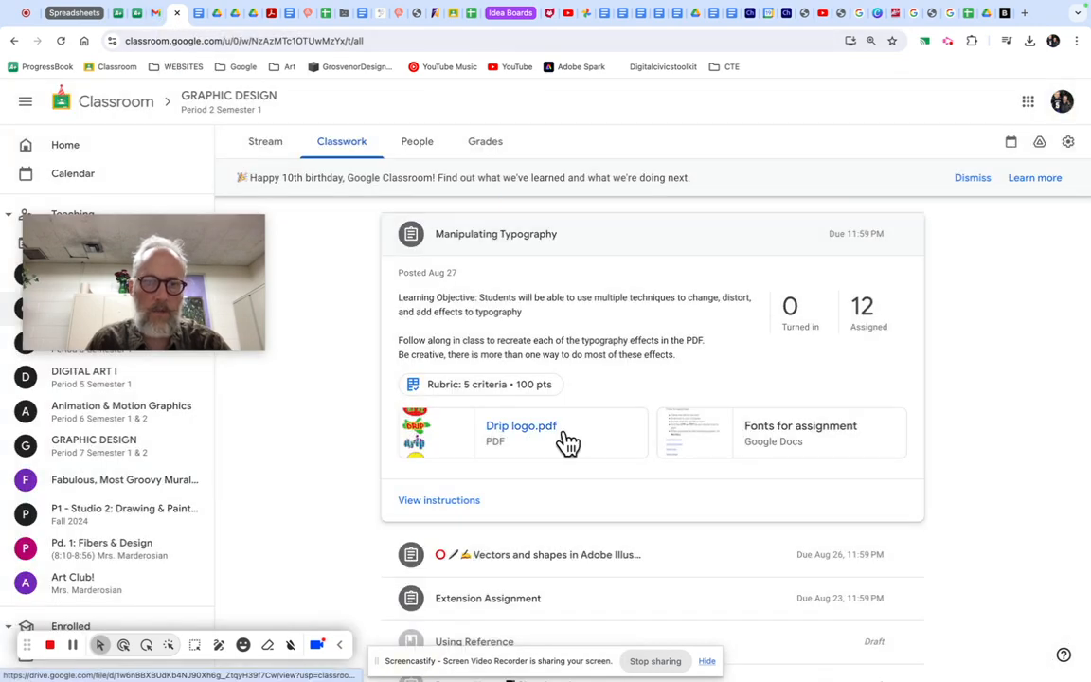
Open the assignment's Fonts for assignment document and follow its Hippie Movement link to the dafont page.
click(686, 446)
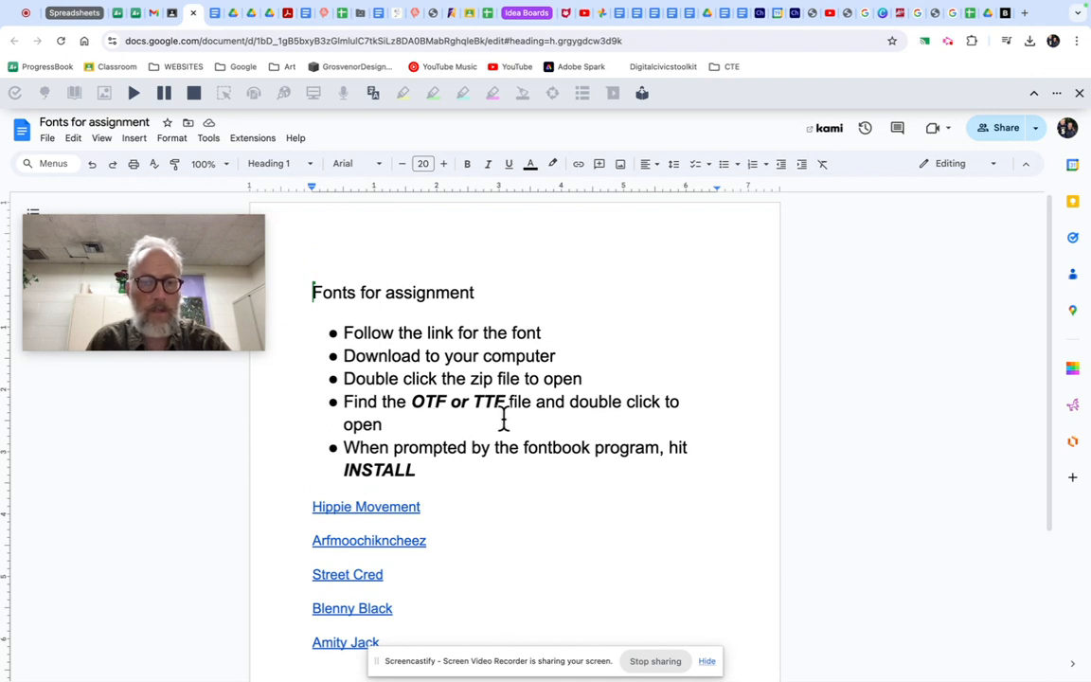
scroll(507, 416, down, 1)
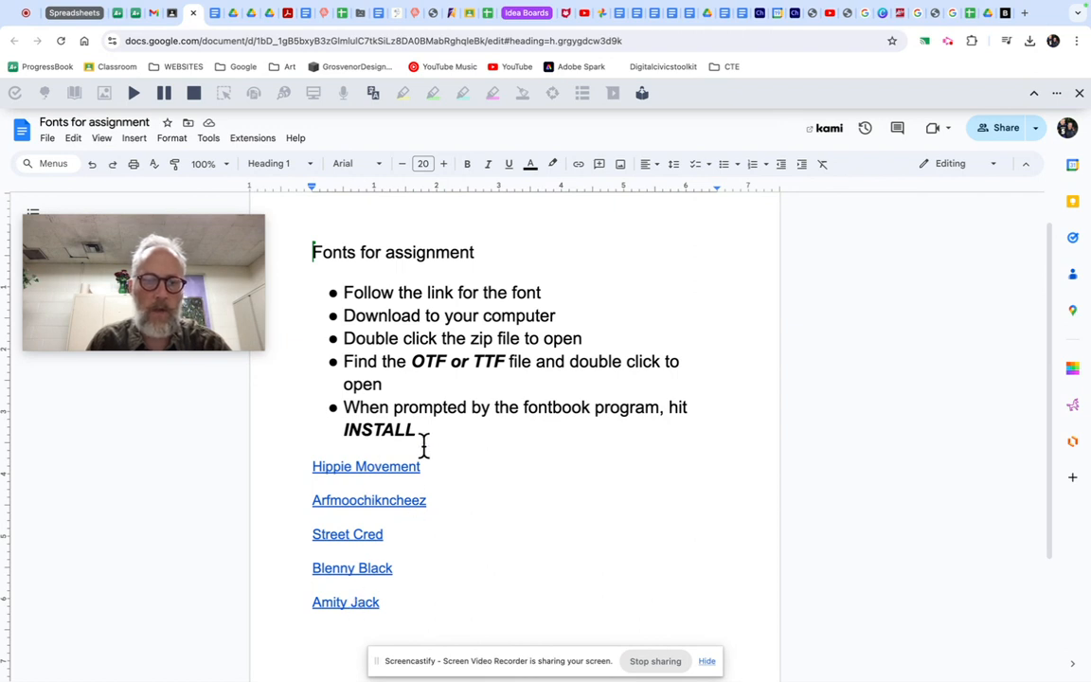
click(374, 468)
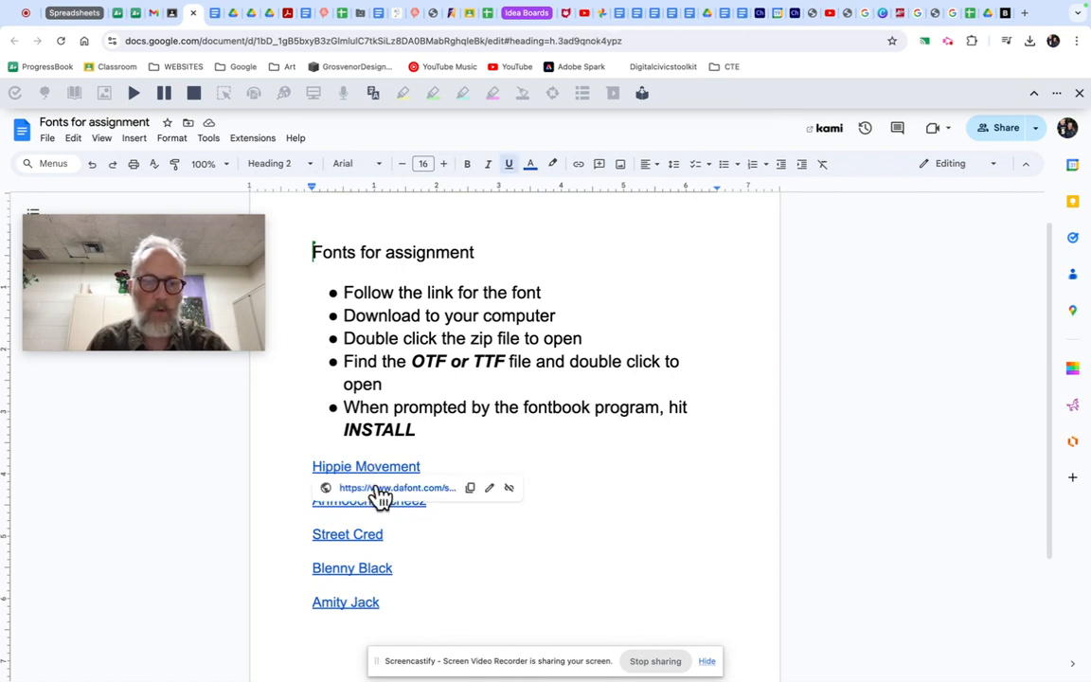
click(383, 489)
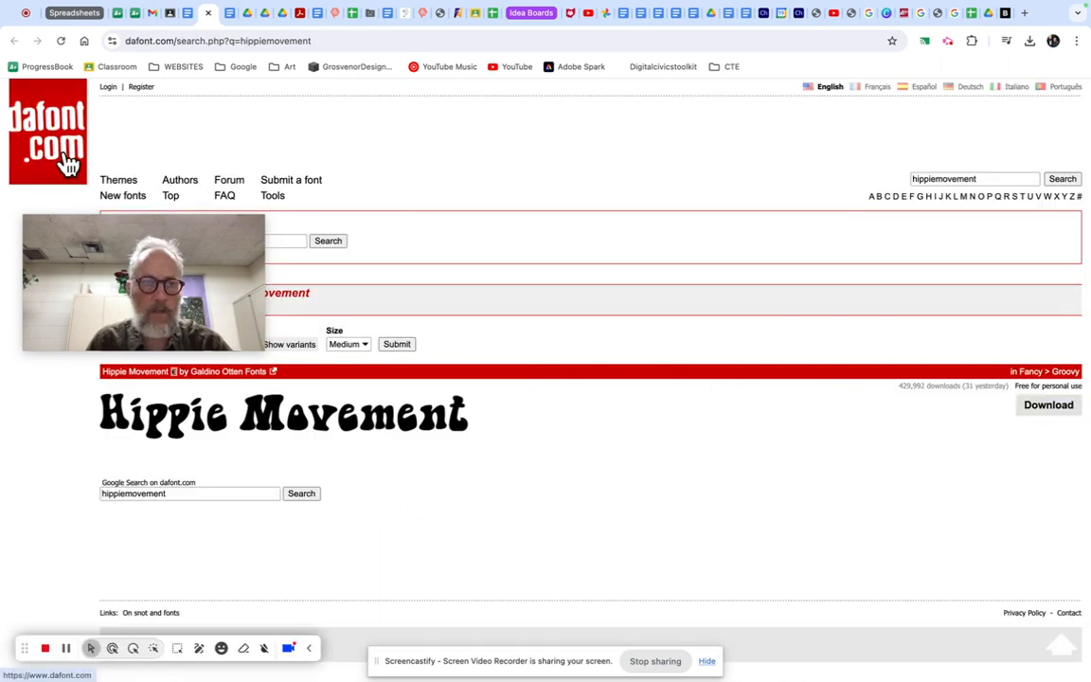
Download the Hippie Movement font as hippie_movement into the Fonts folder within Downloads, replacing the existing file.
click(1048, 407)
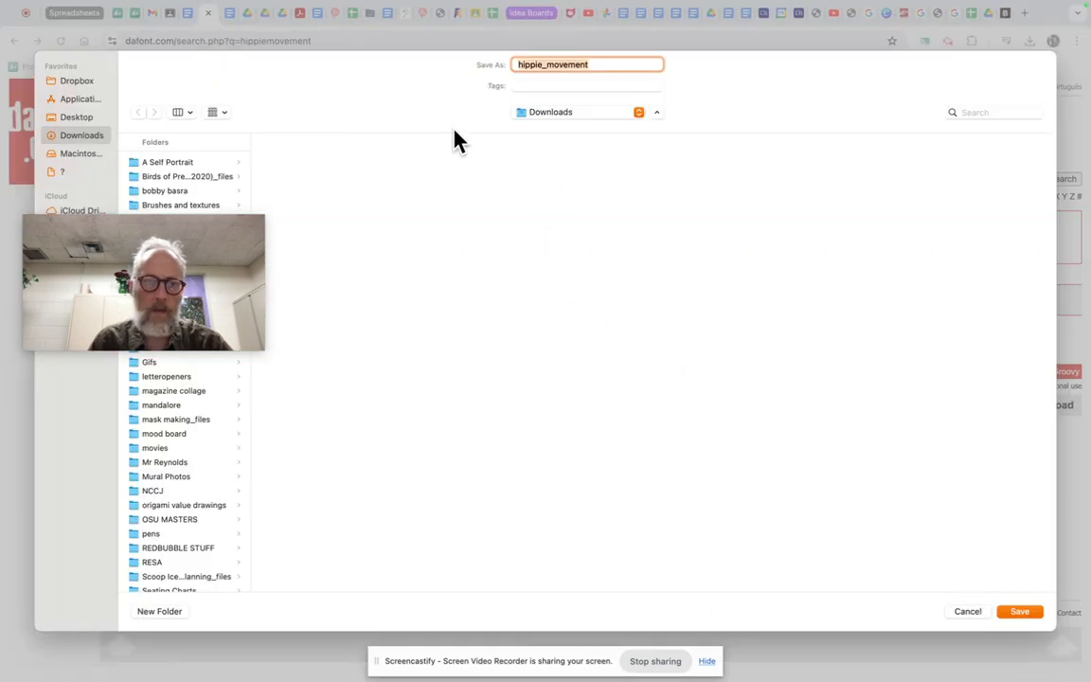
drag(149, 253, 776, 205)
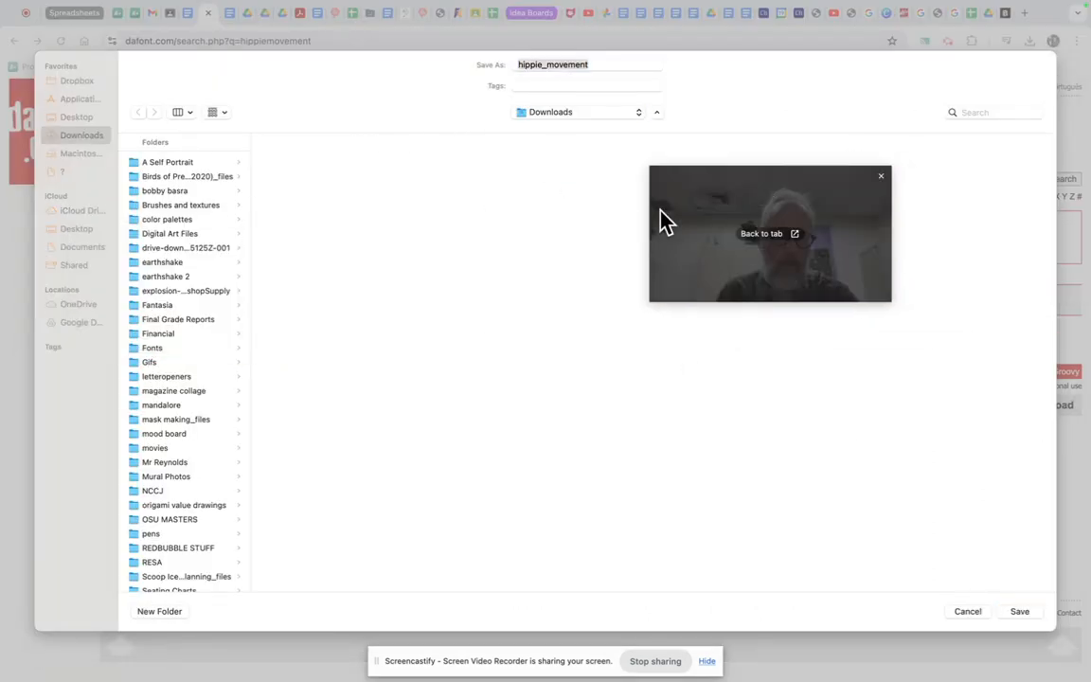
click(152, 349)
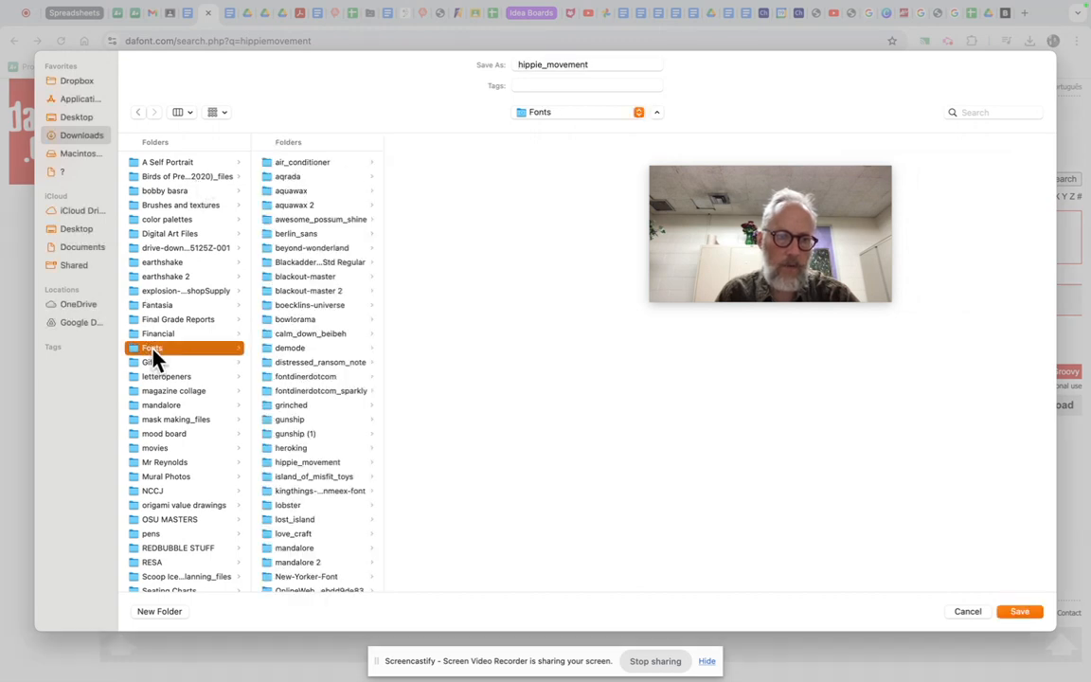
click(1022, 612)
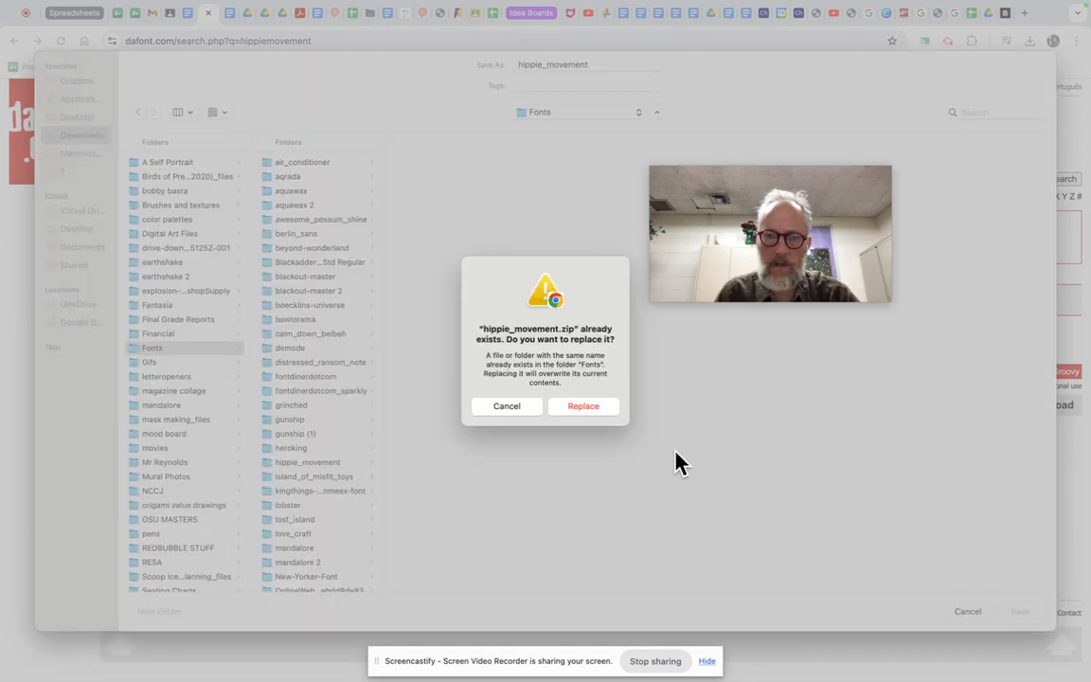
click(604, 418)
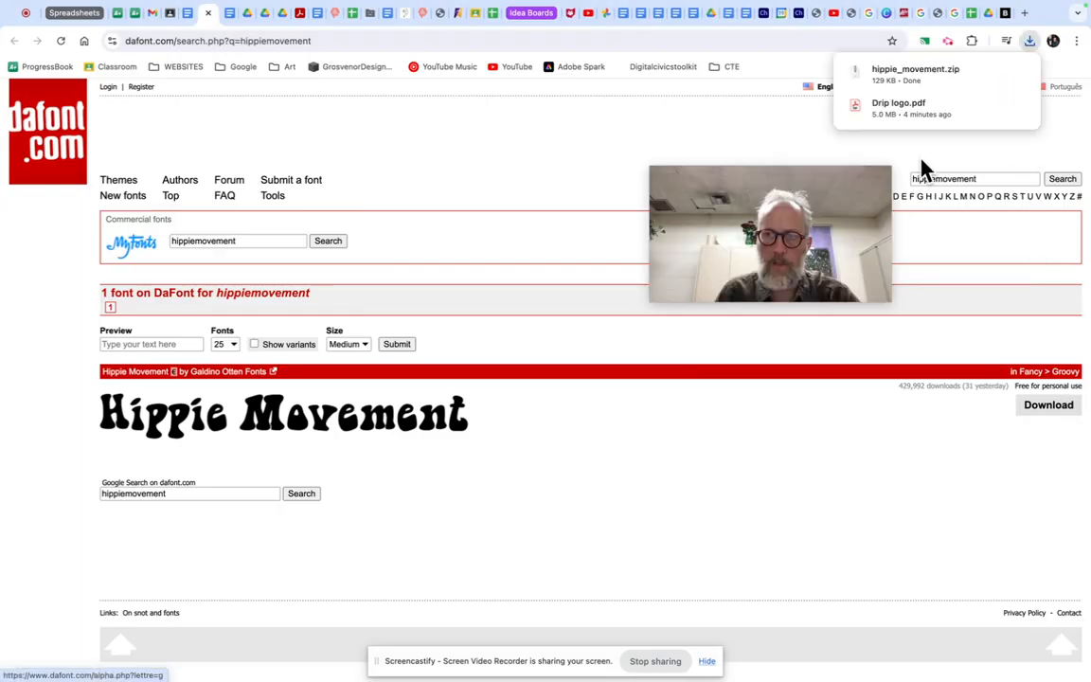
Unpack hippie_movement.zip and preview Hippie Movement.otf in Font Book, closing it without installing the font.
click(915, 75)
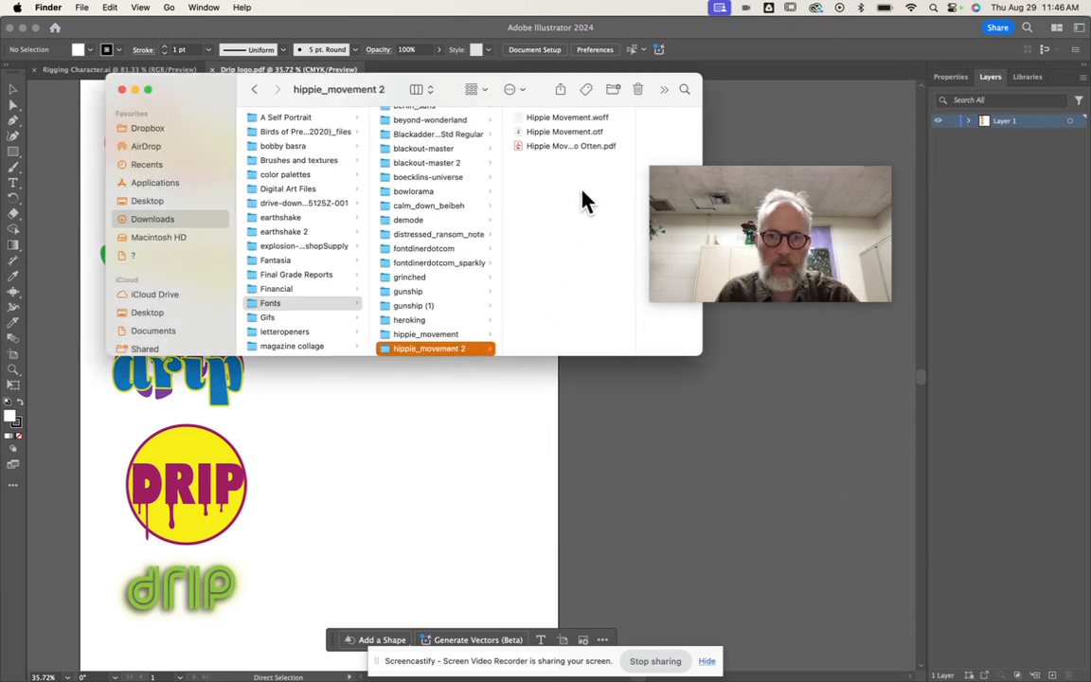
click(582, 133)
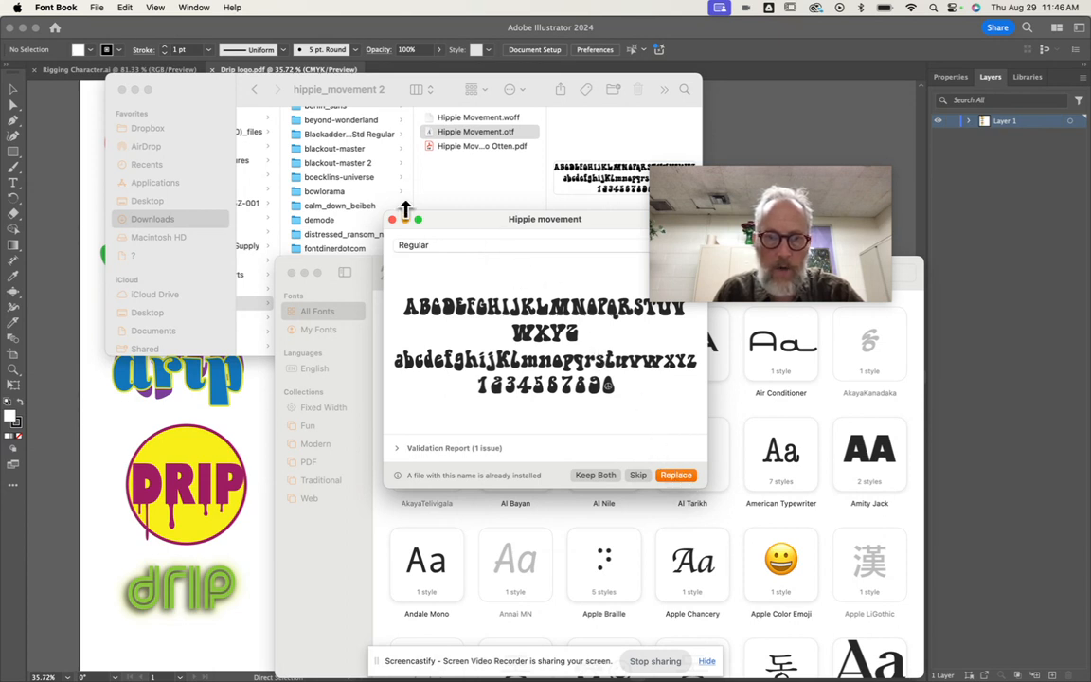
click(393, 220)
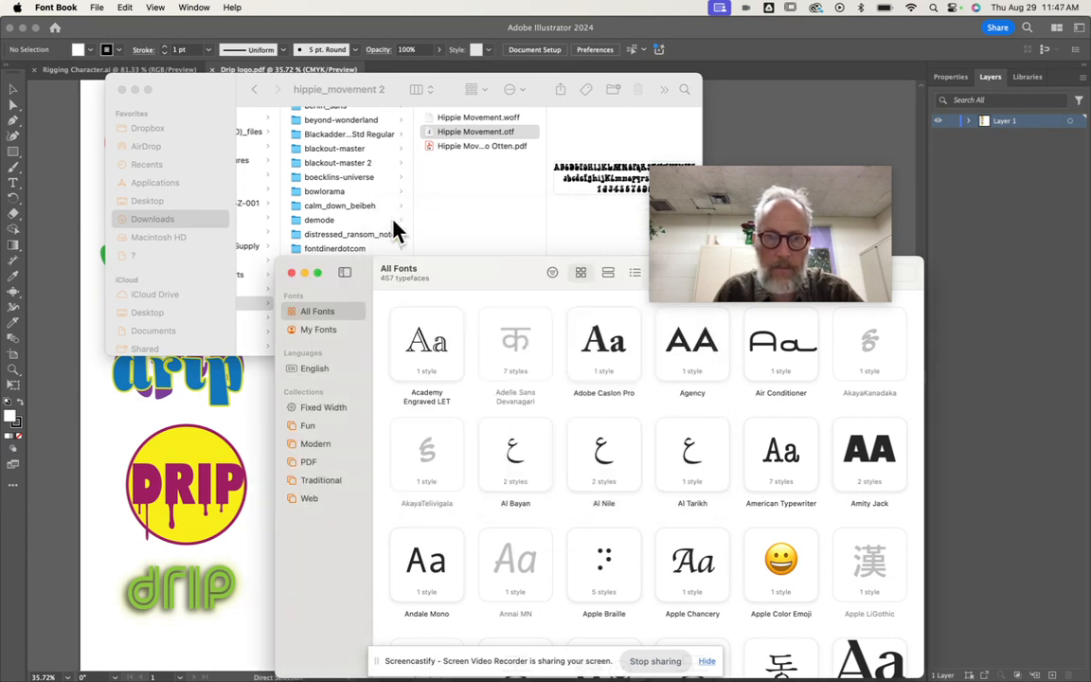
click(291, 274)
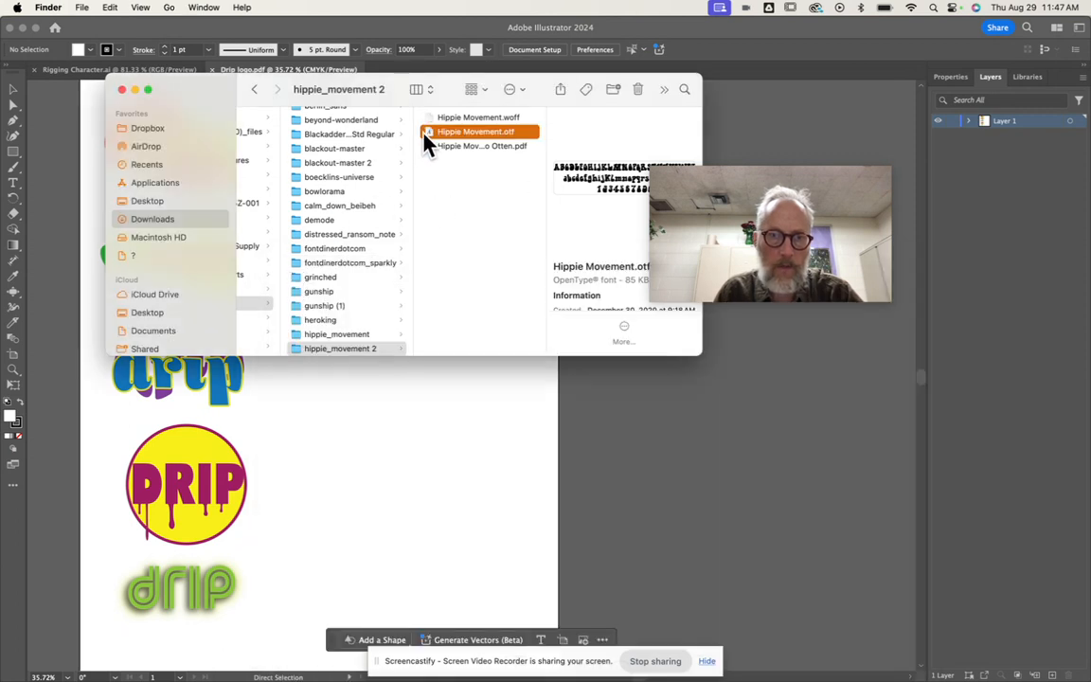
click(122, 90)
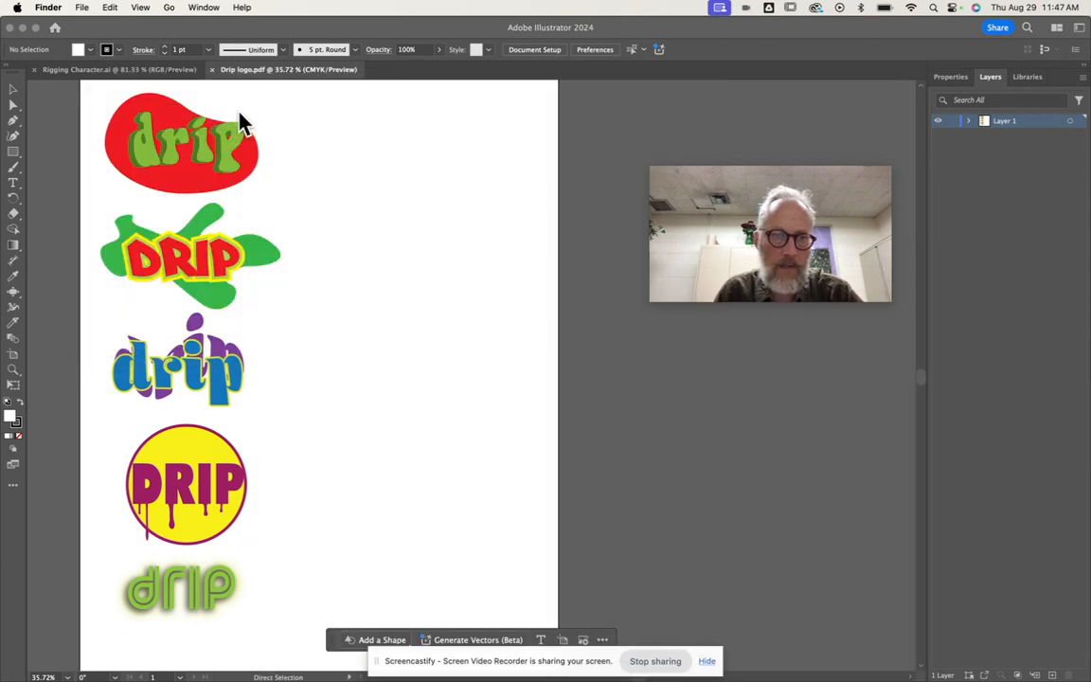
Return to the Fonts for assignment document in Chrome and follow its Arfmoochikncheez link to the dafont page.
key(super+Tab)
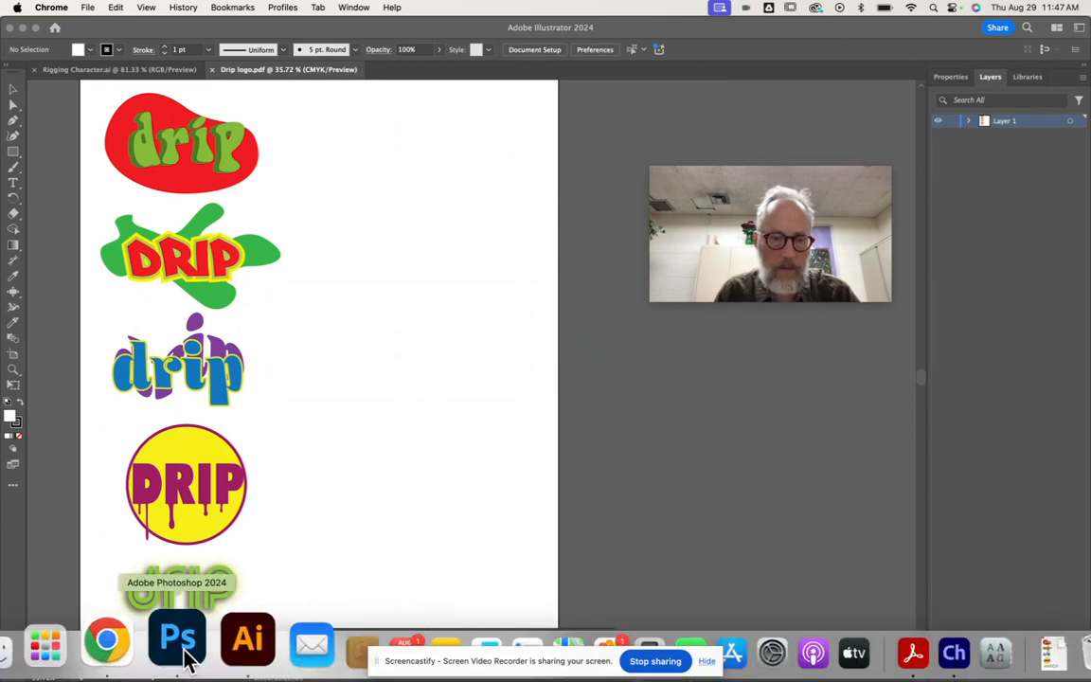
click(139, 655)
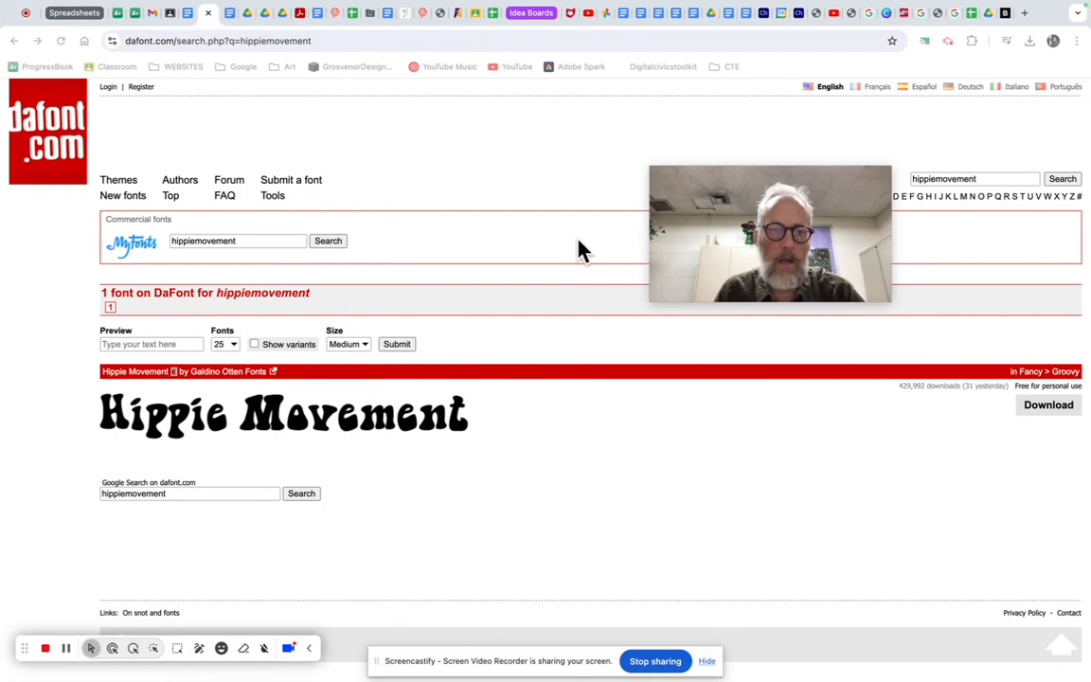
click(209, 13)
click(516, 574)
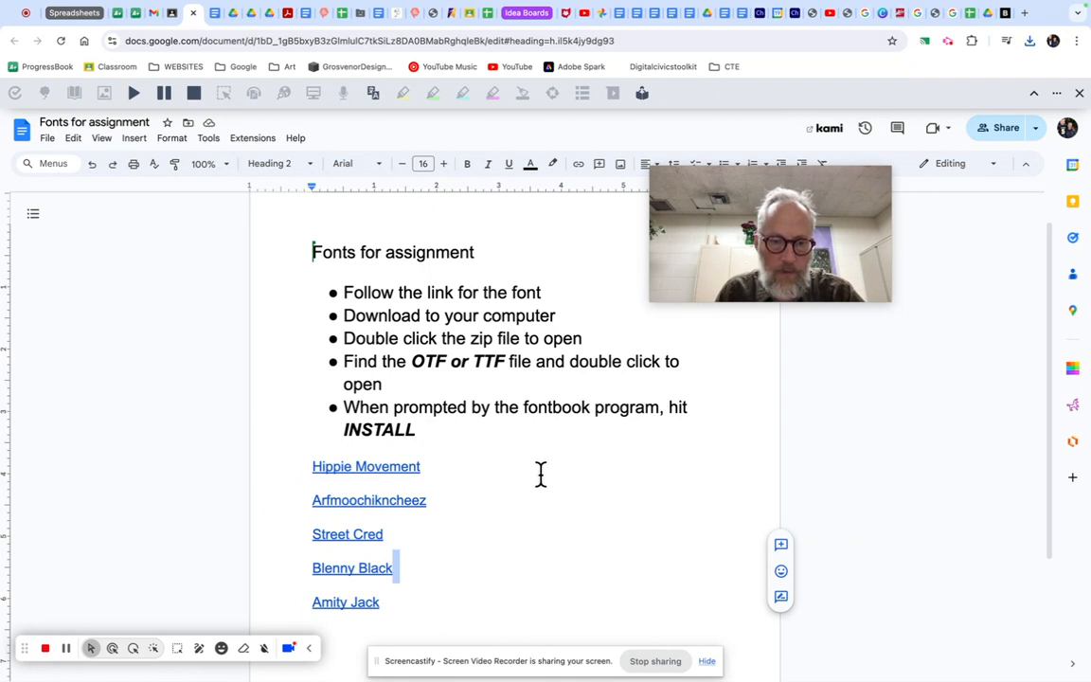
click(377, 502)
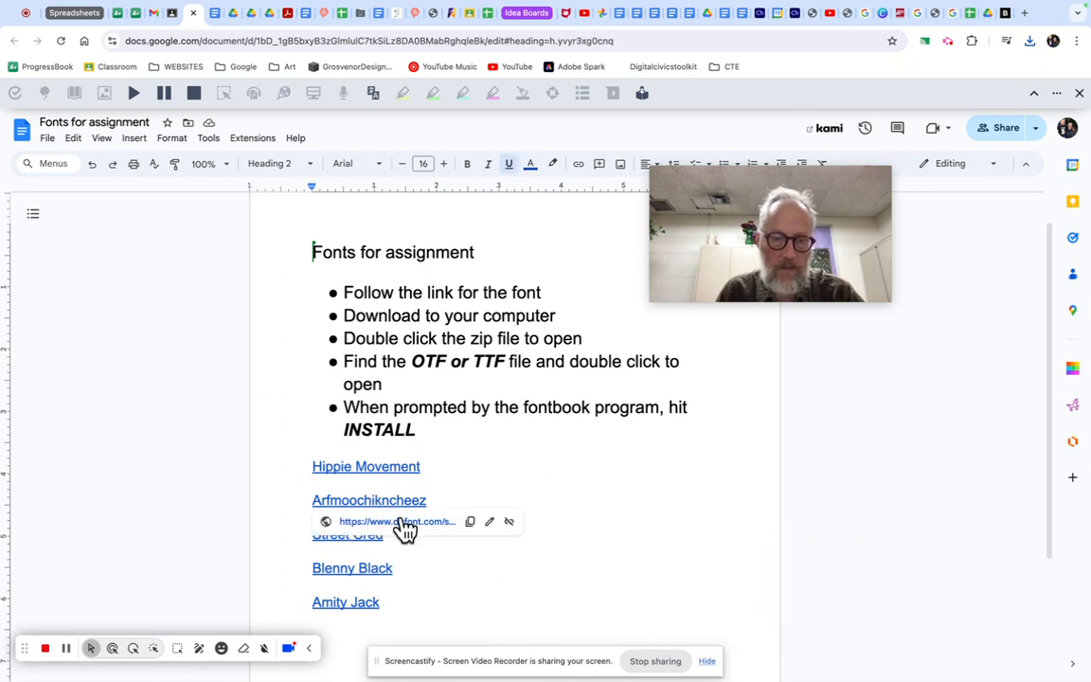
click(397, 522)
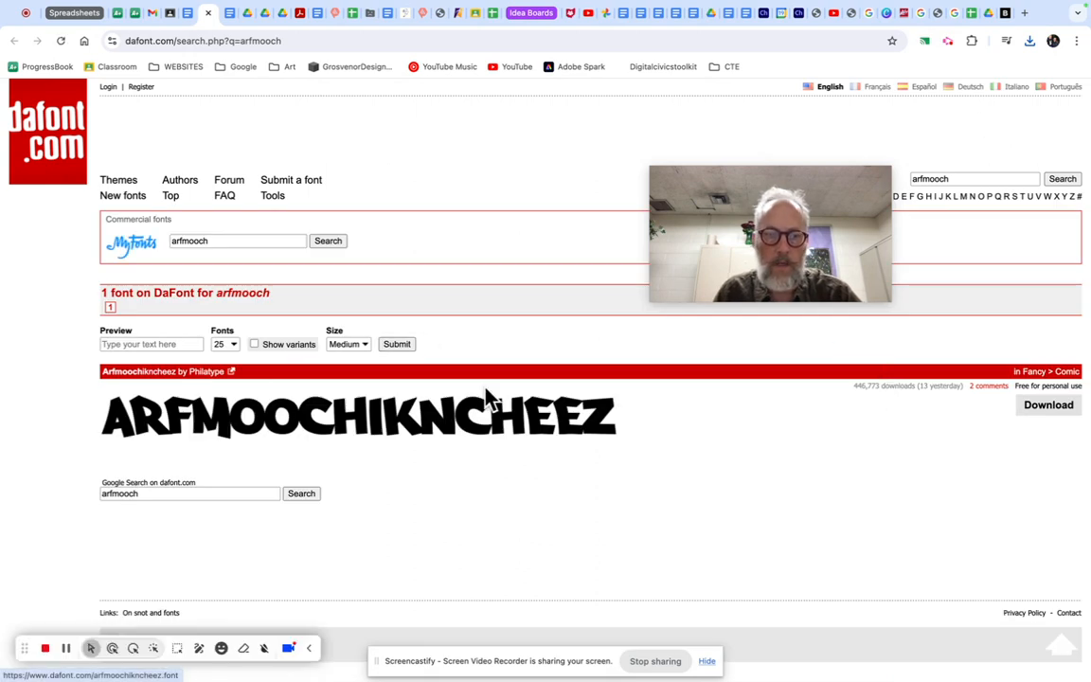
Download the Arfmoochikncheez font as arfmoochikncheez into the Fonts folder within Downloads.
click(1068, 410)
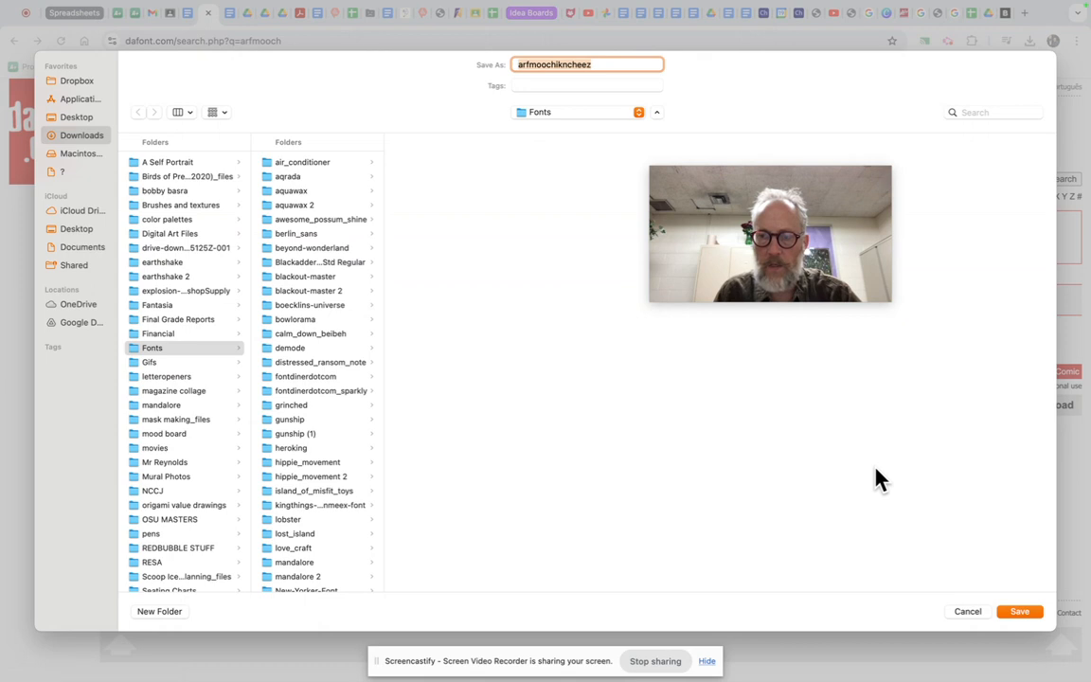
click(142, 349)
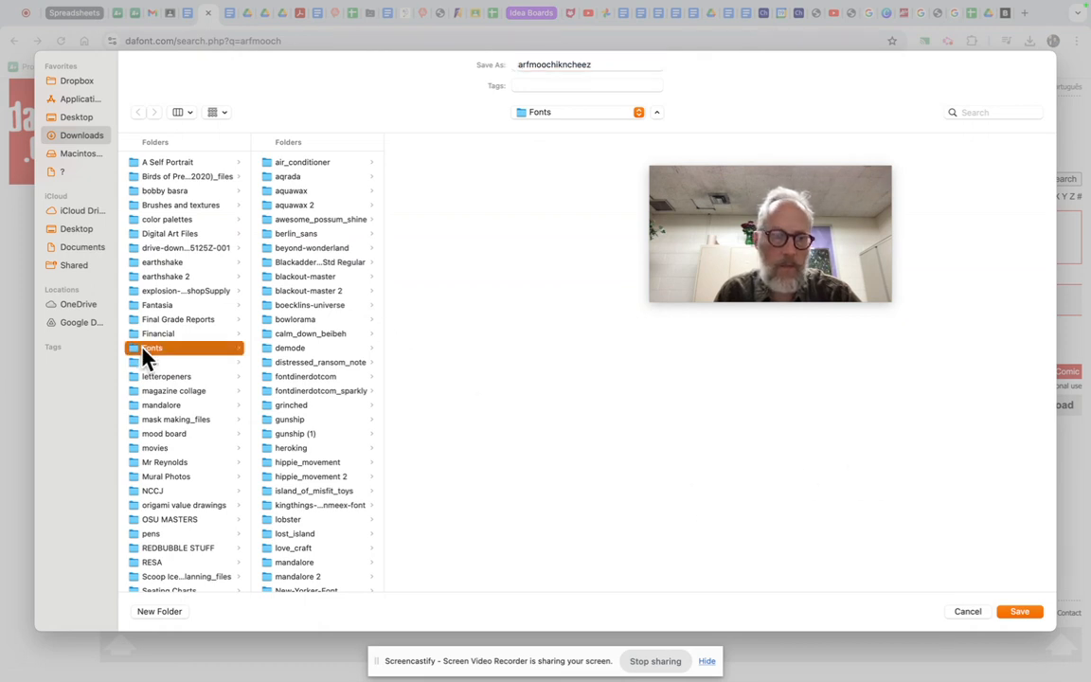
click(1020, 611)
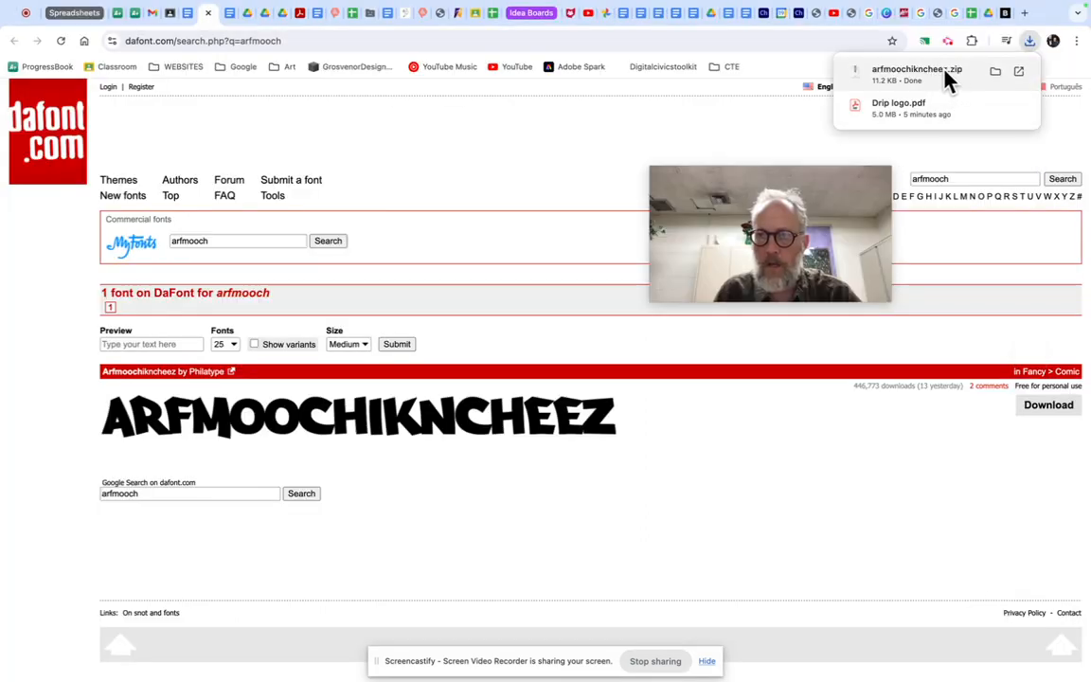
Unpack arfmoochikncheez.zip and preview arfmoochikncheez.ttf in Font Book, closing the preview without installing the font.
mouse_move(956, 674)
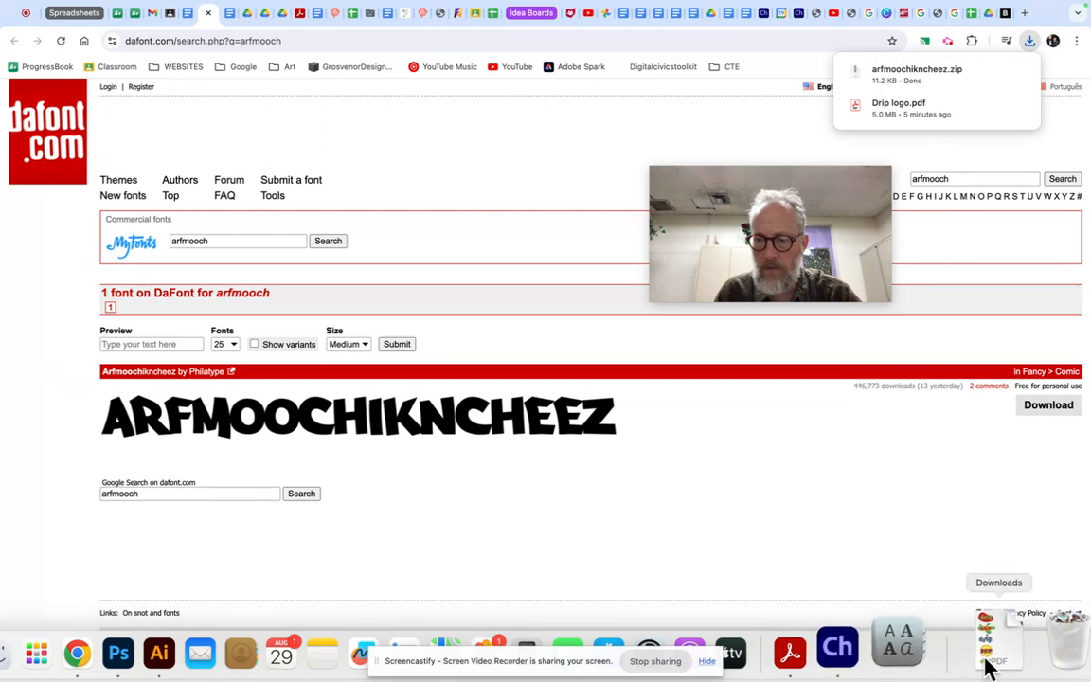
click(908, 76)
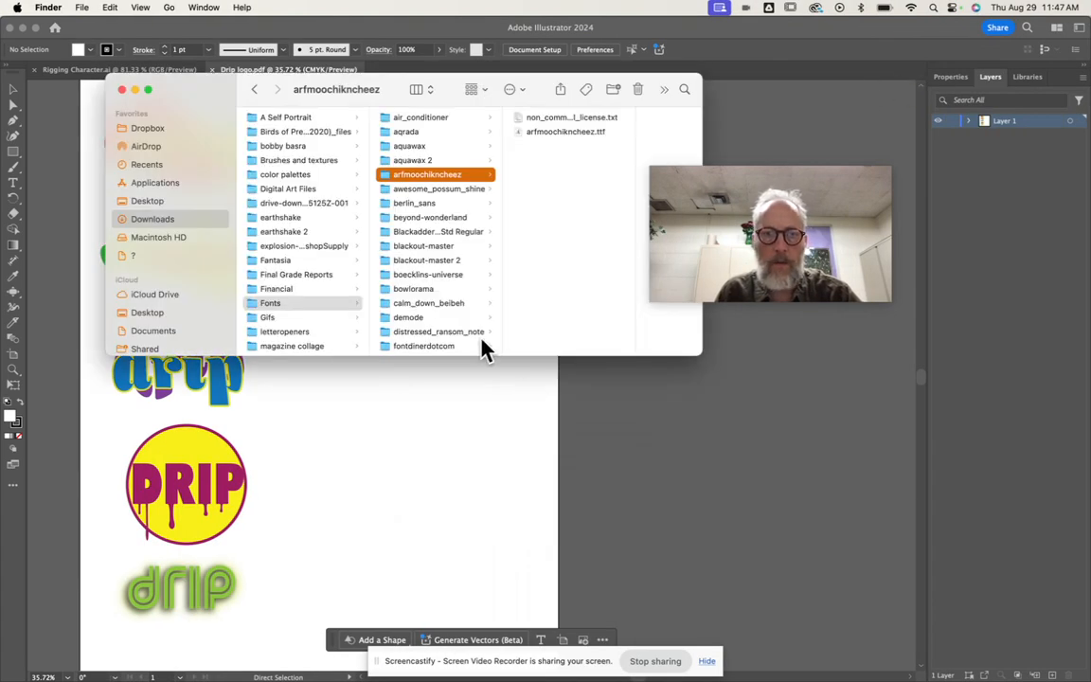
click(569, 132)
double_click(570, 134)
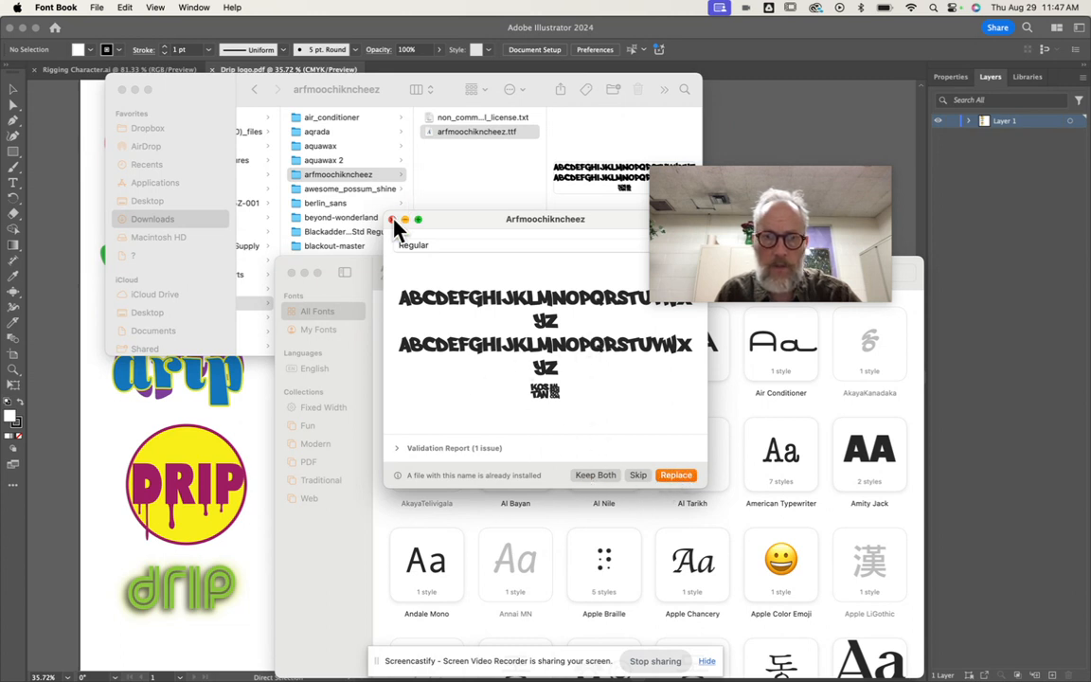
click(392, 220)
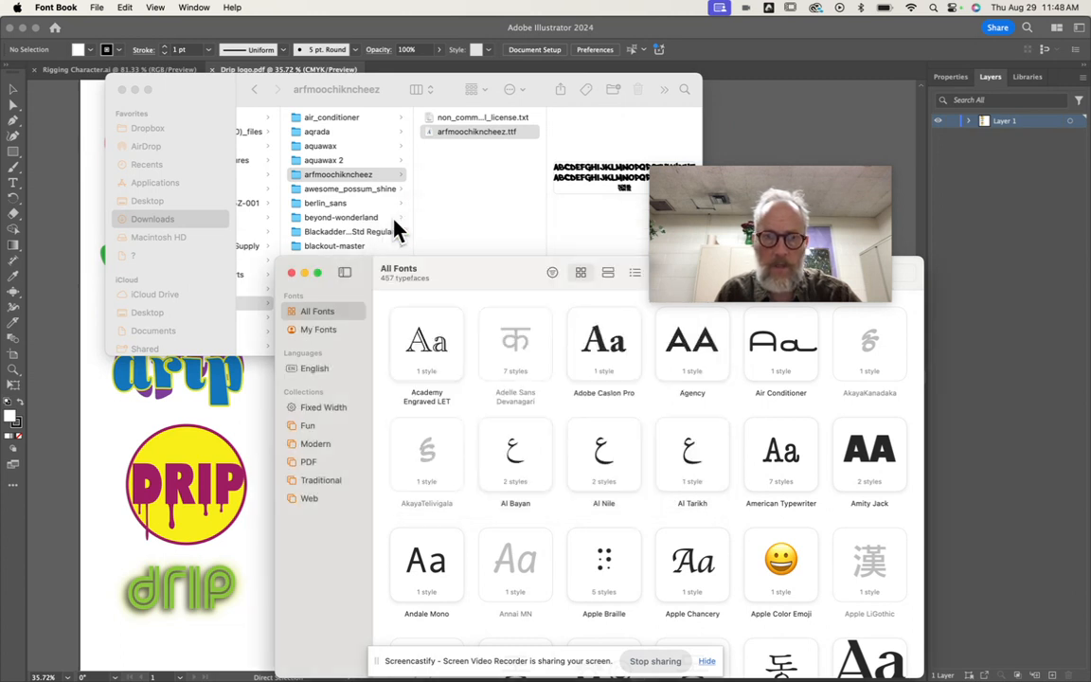
Close the Font Book and Finder windows and switch to Drip logo.pdf in Adobe Illustrator.
click(292, 273)
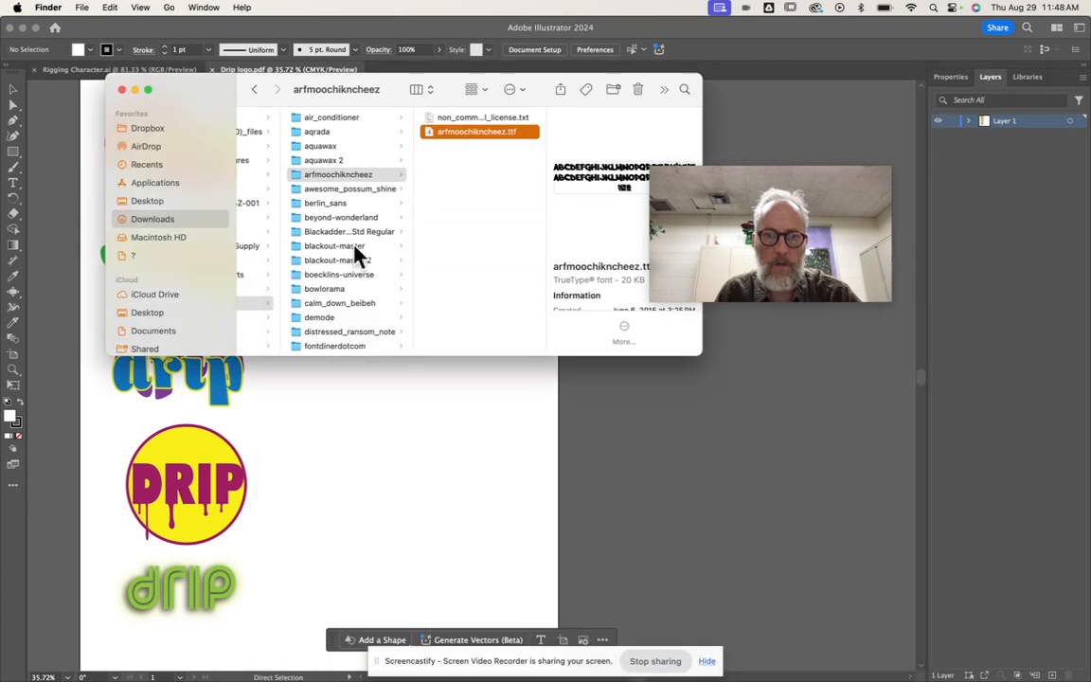
click(122, 90)
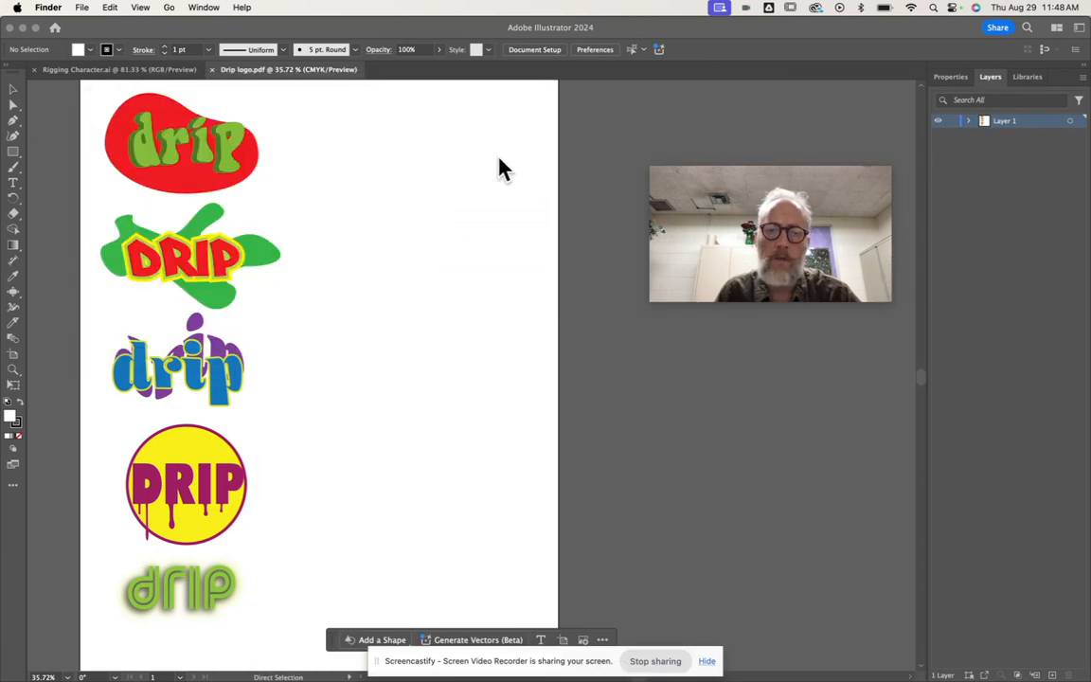
click(750, 43)
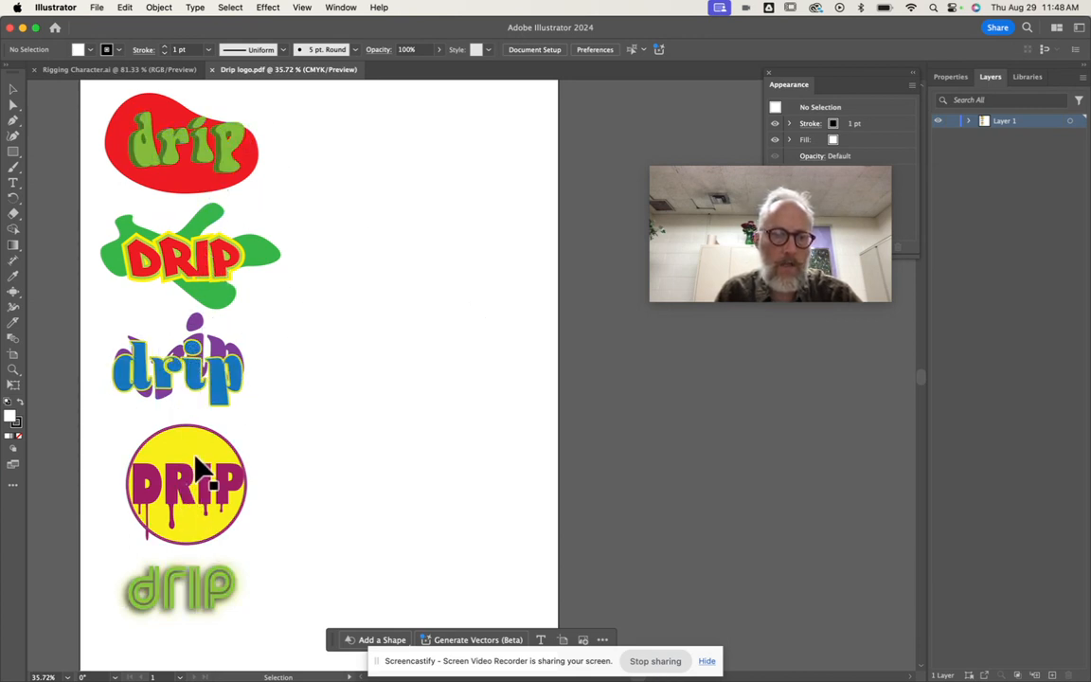
Examine the objects inside Layer 1, including its group and its expandable envelope, and collapse the layer again.
click(967, 121)
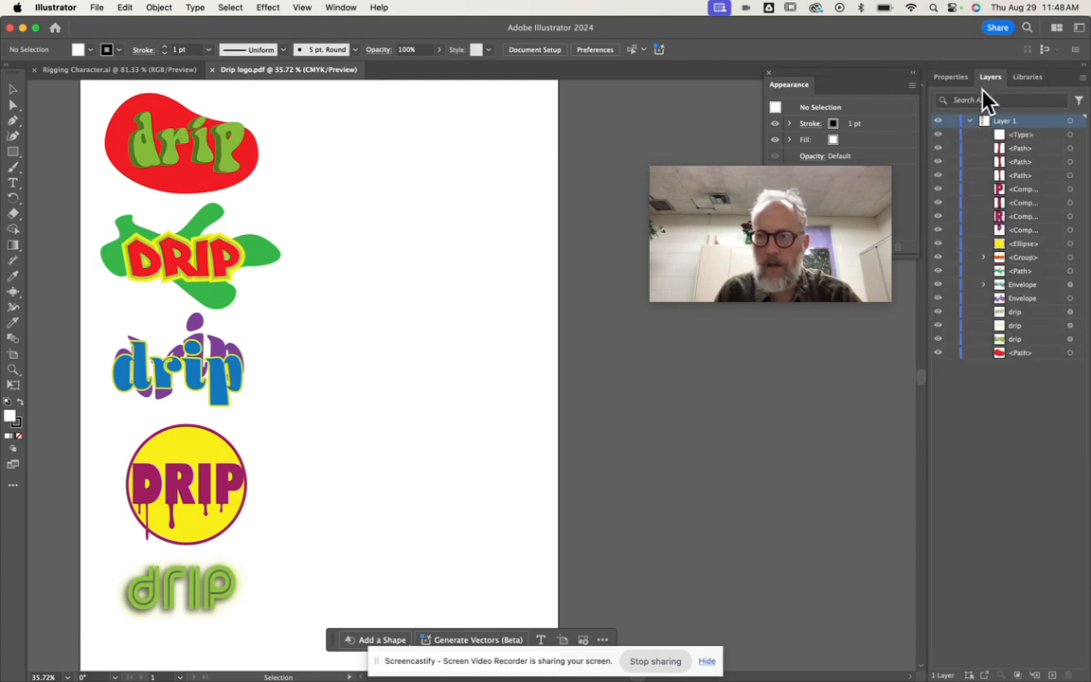
drag(828, 182, 741, 402)
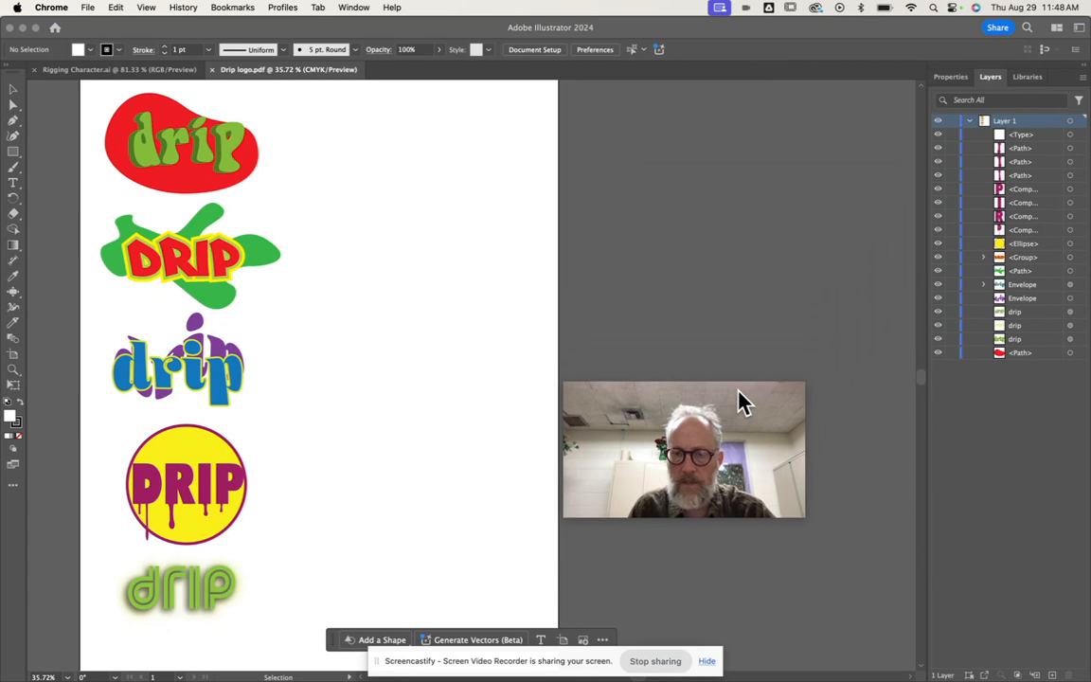
click(997, 79)
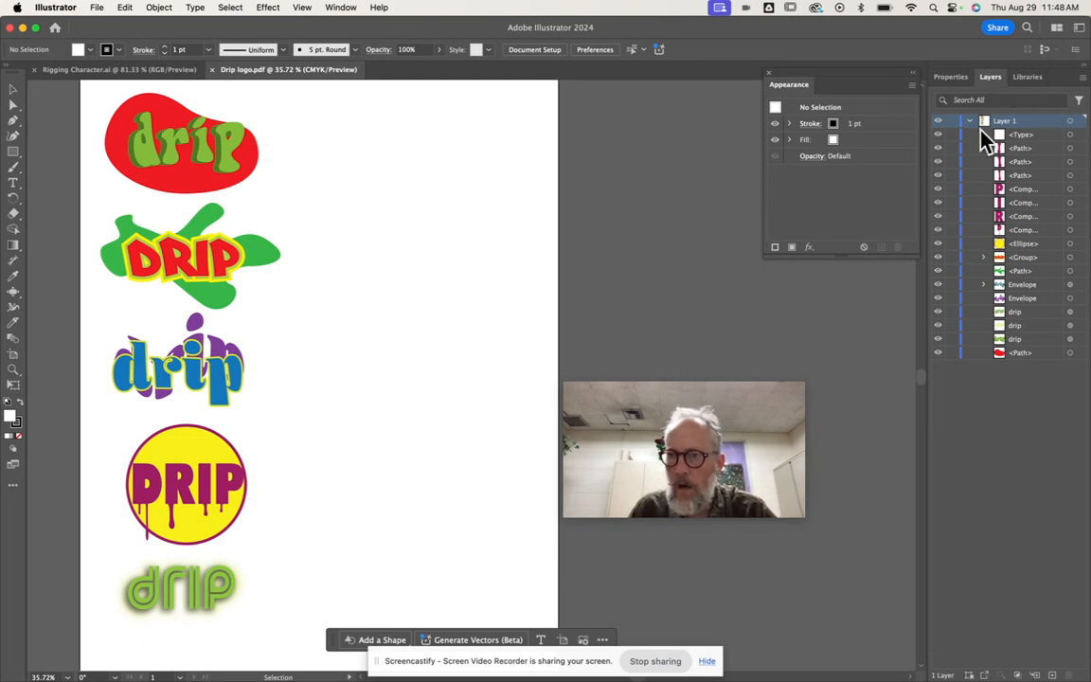
click(983, 256)
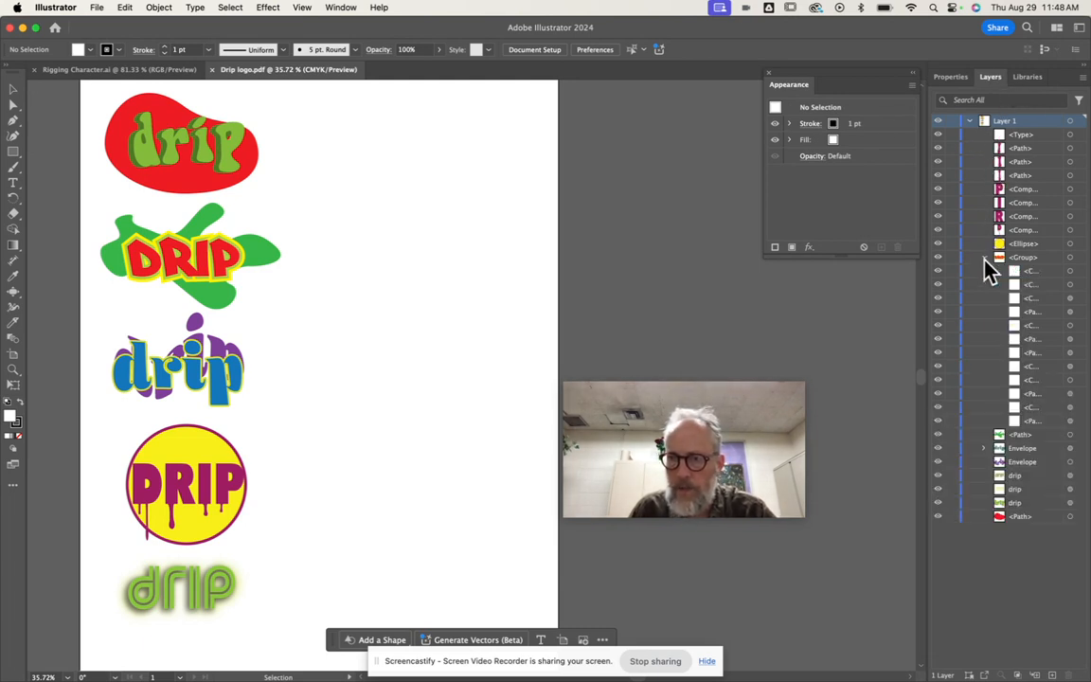
click(984, 448)
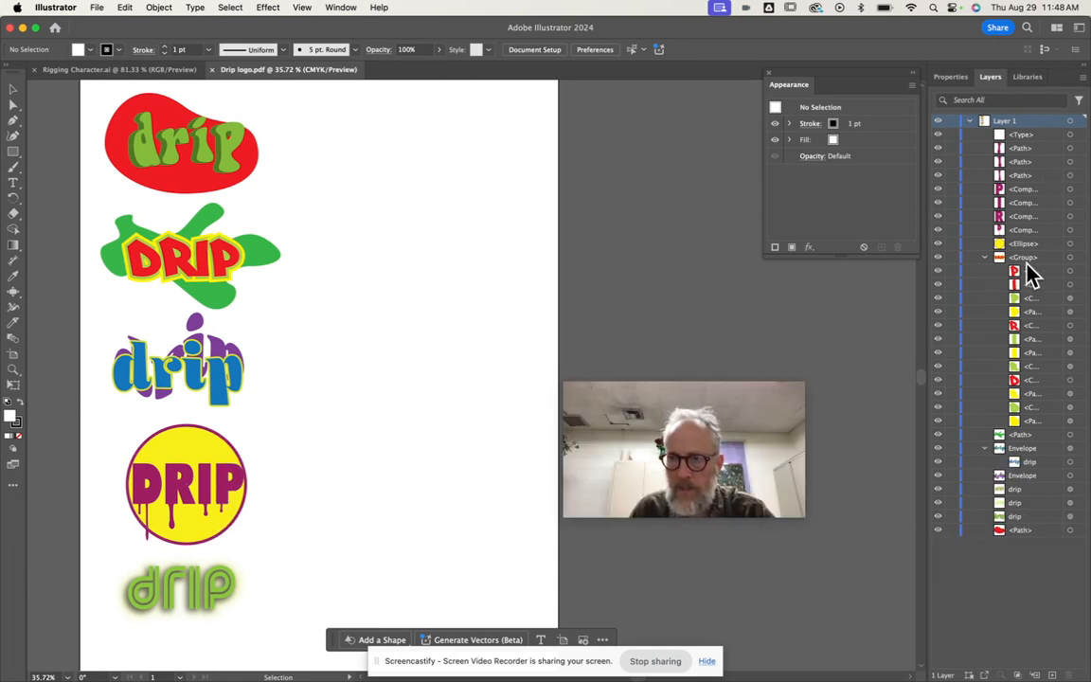
click(970, 122)
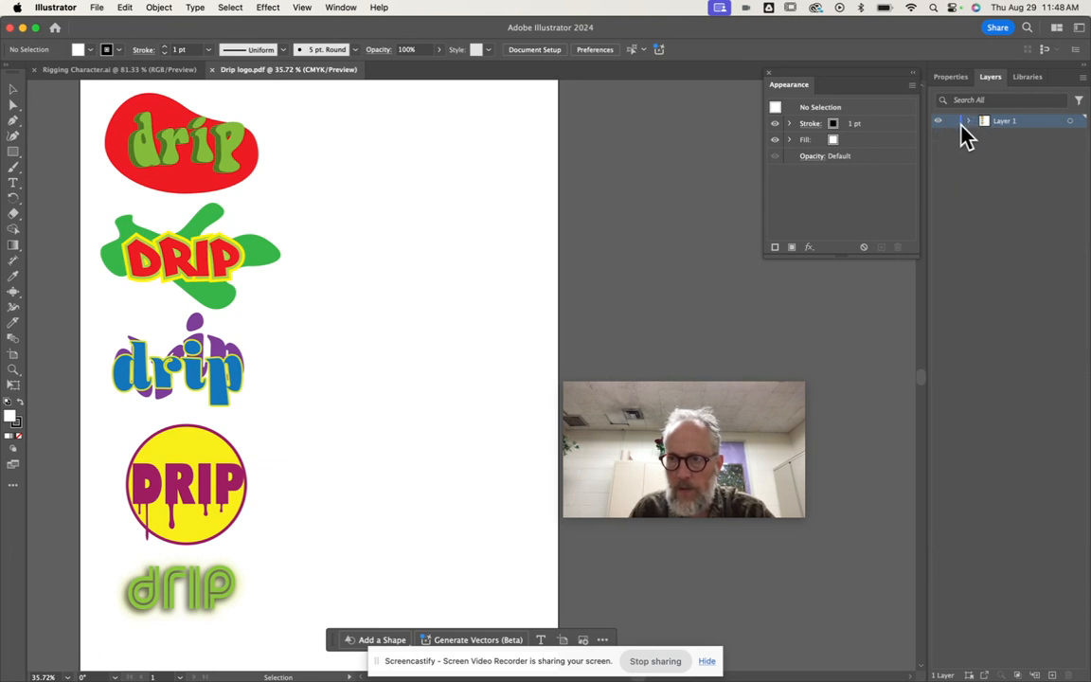
Lock Layer 1 and save Drip logo.pdf with a new empty layer added above it.
click(951, 123)
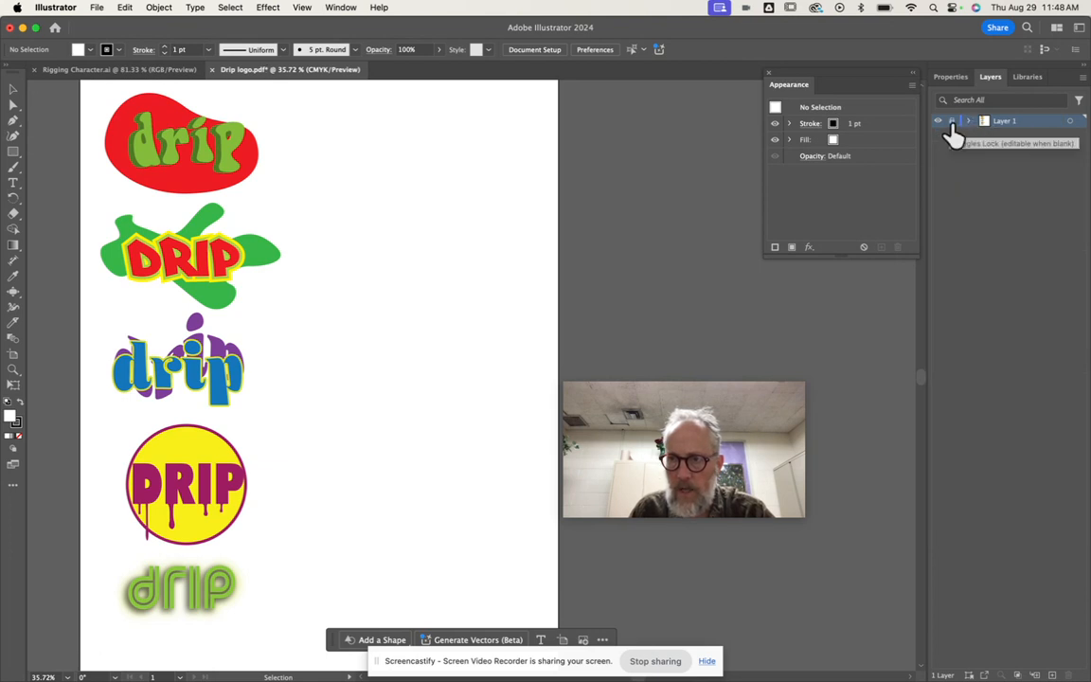
click(1051, 672)
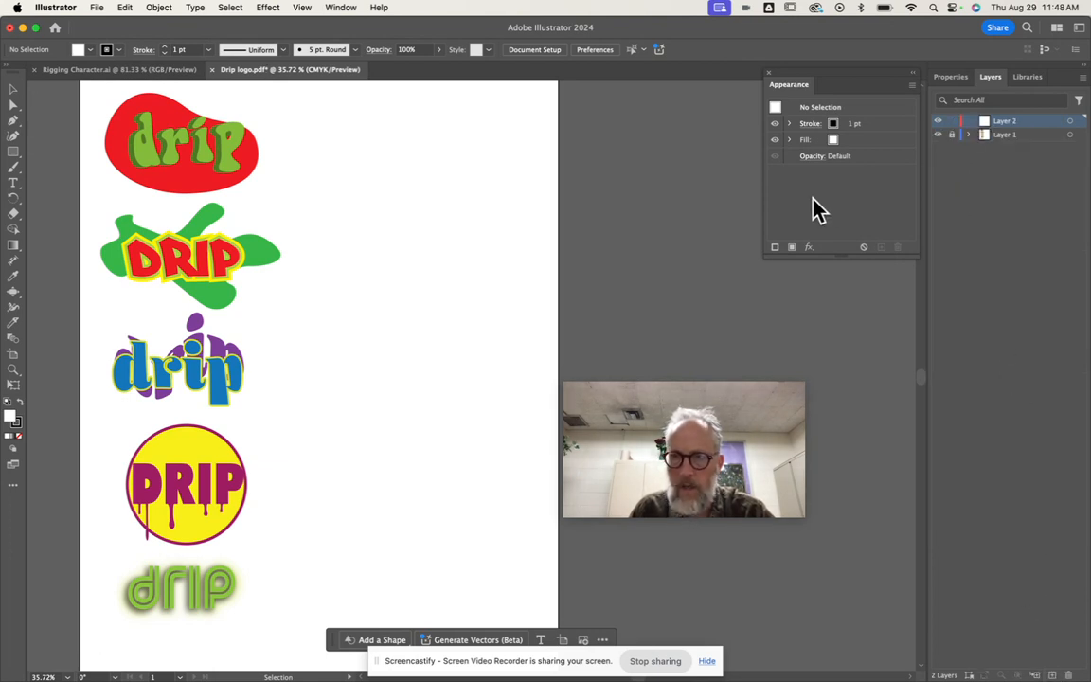
click(94, 9)
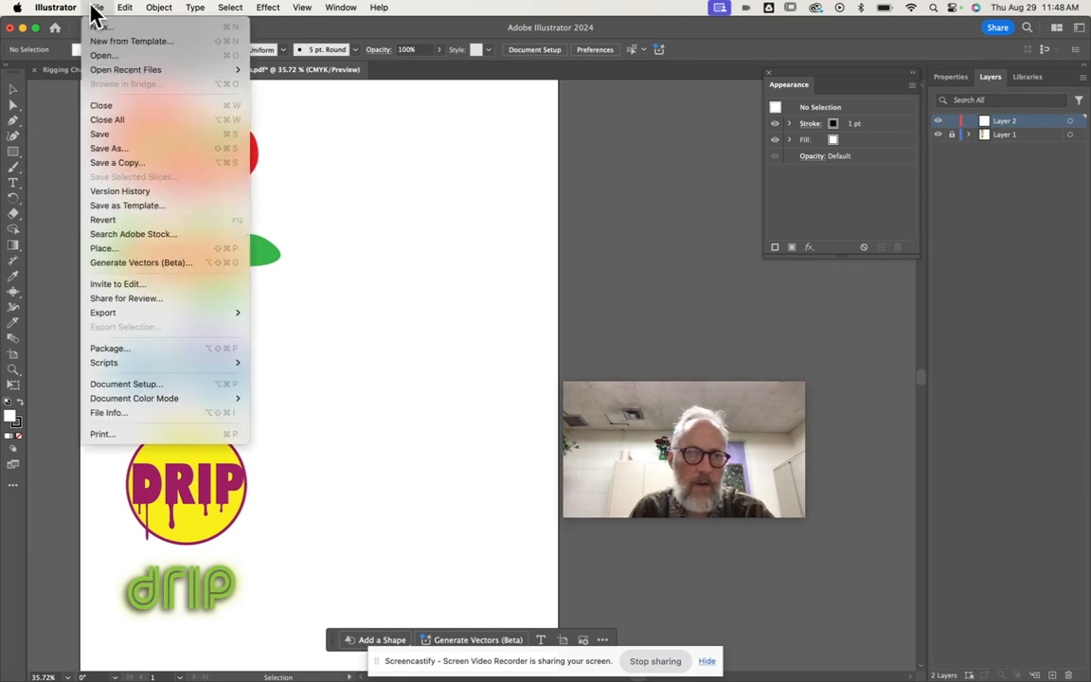
key(Escape)
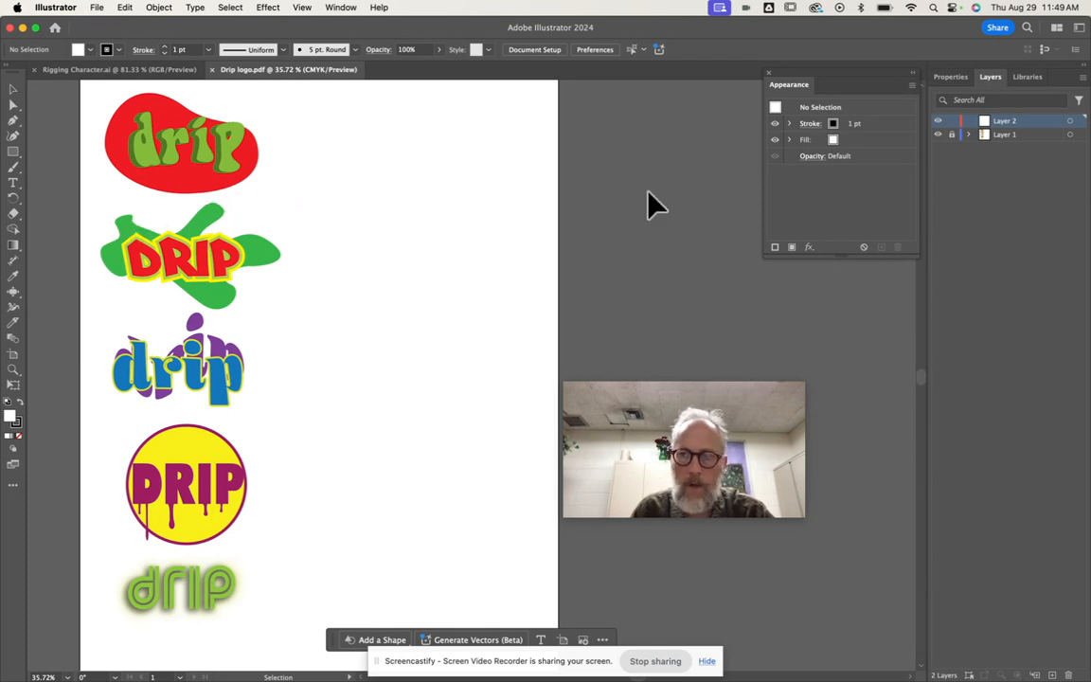
Draw an ellipse about 4.06 by 3.86 in on the new layer, in the blank area beside the first drip logo.
click(13, 151)
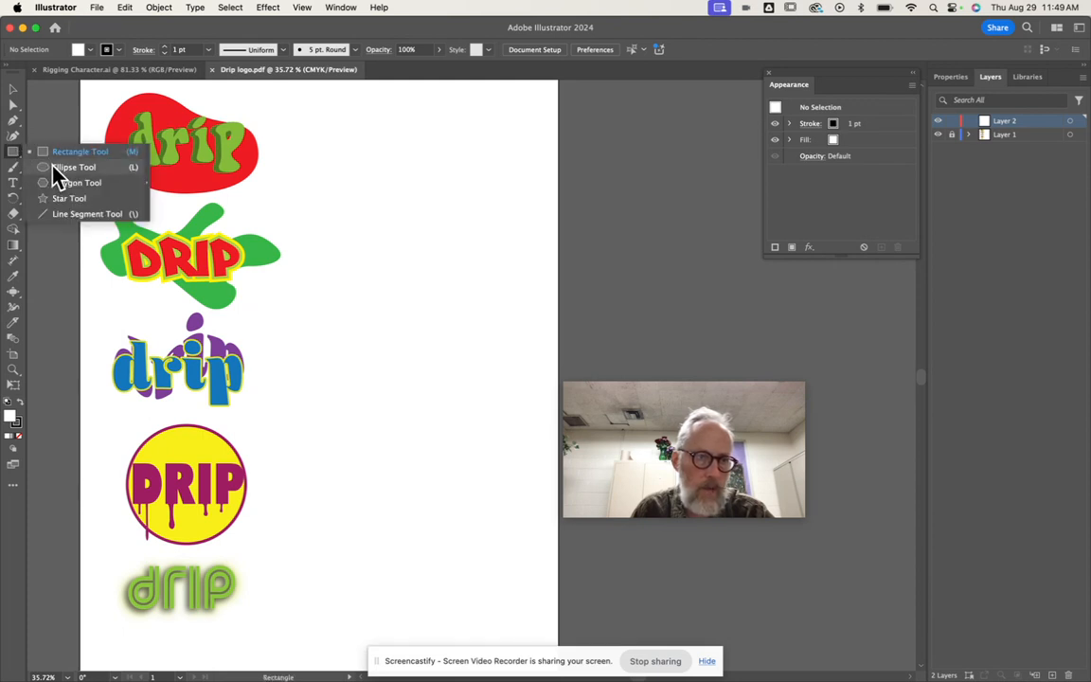
click(57, 168)
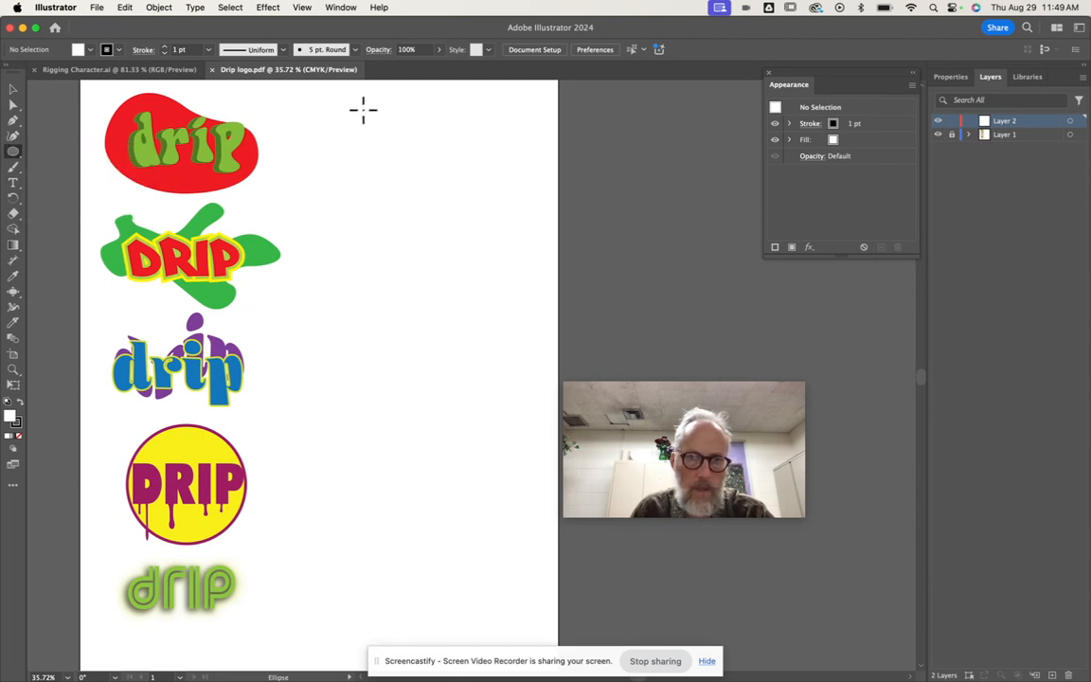
drag(362, 110, 485, 224)
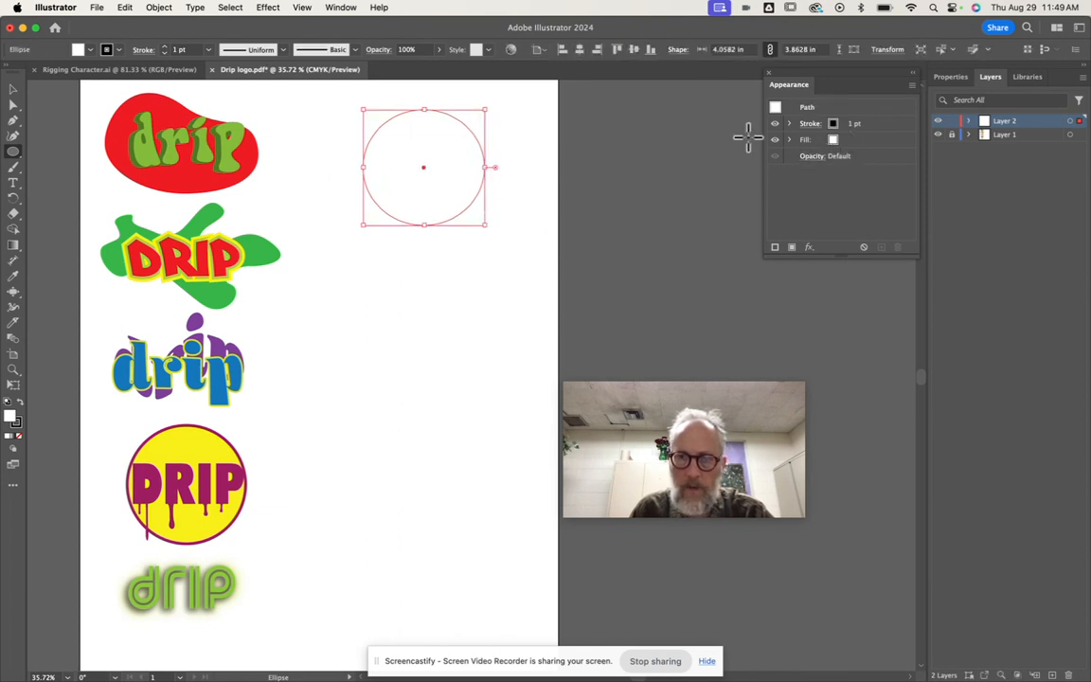
Fill the ellipse with the red swatch and hide its stroke in the object's appearance.
click(835, 142)
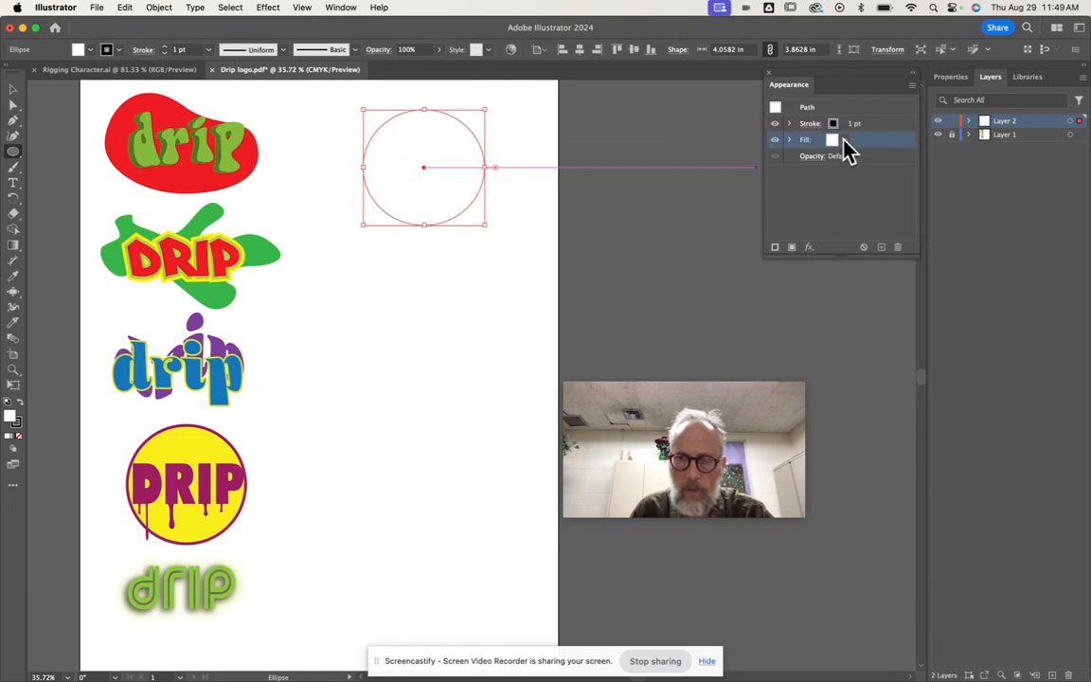
click(838, 142)
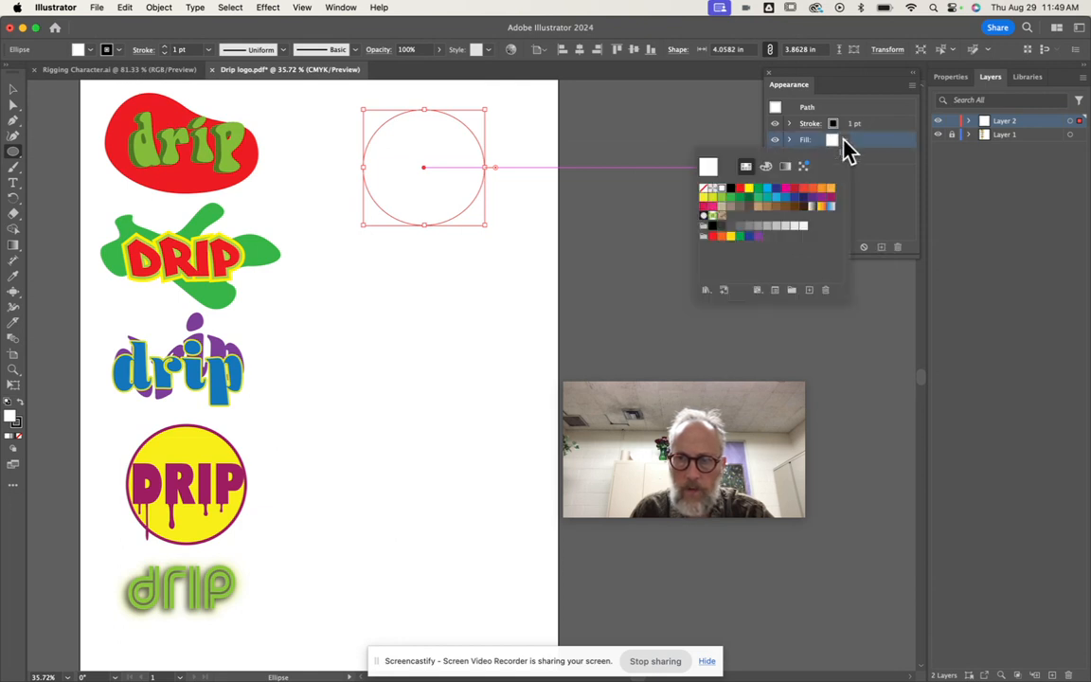
click(739, 189)
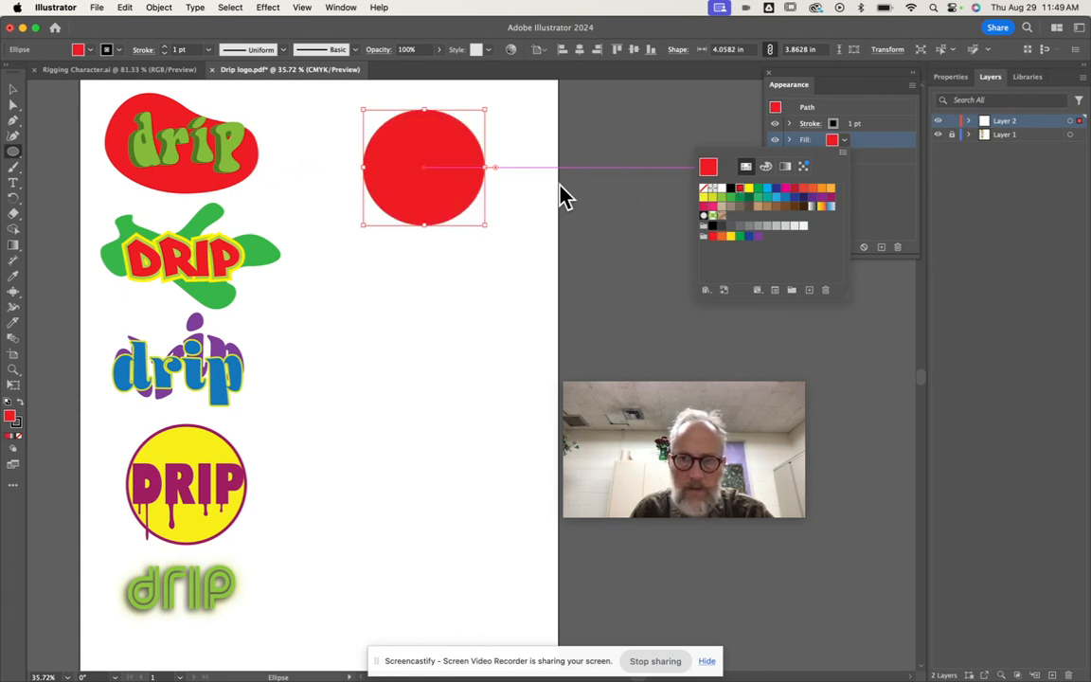
key(Escape)
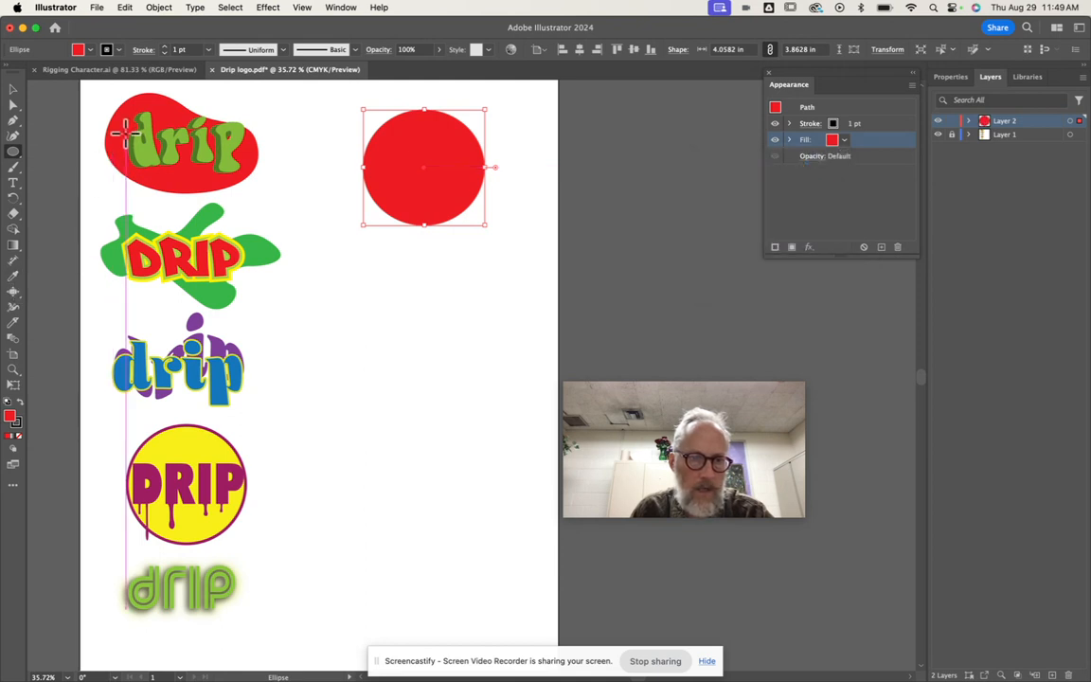
click(777, 125)
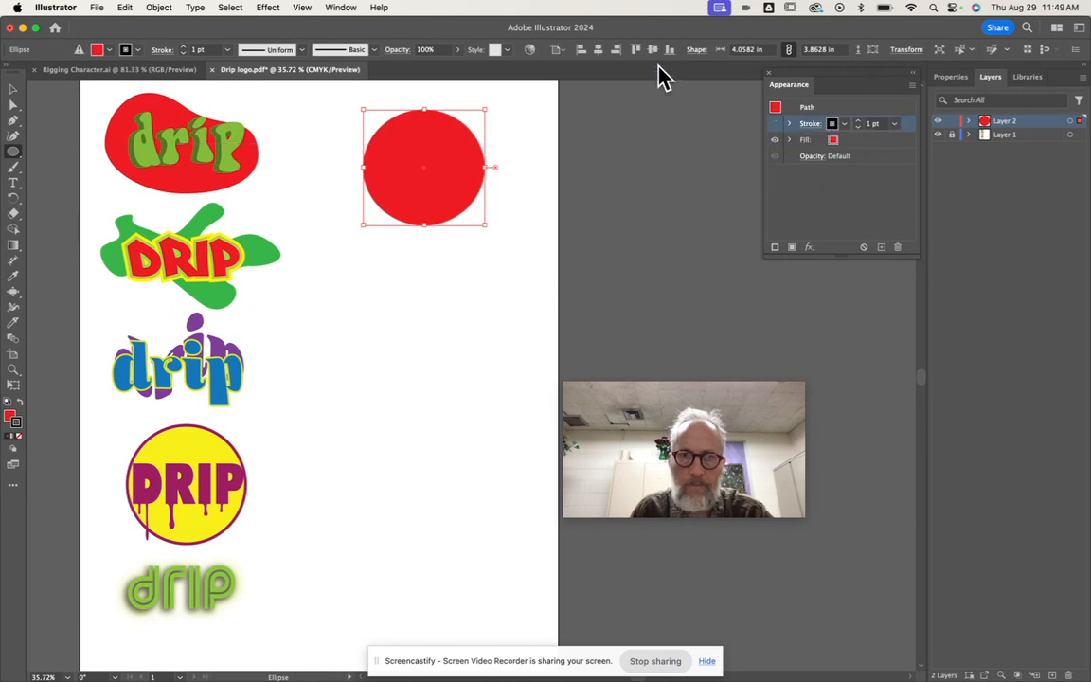
Display the Color panel and dock it directly beneath the Appearance panel.
click(340, 9)
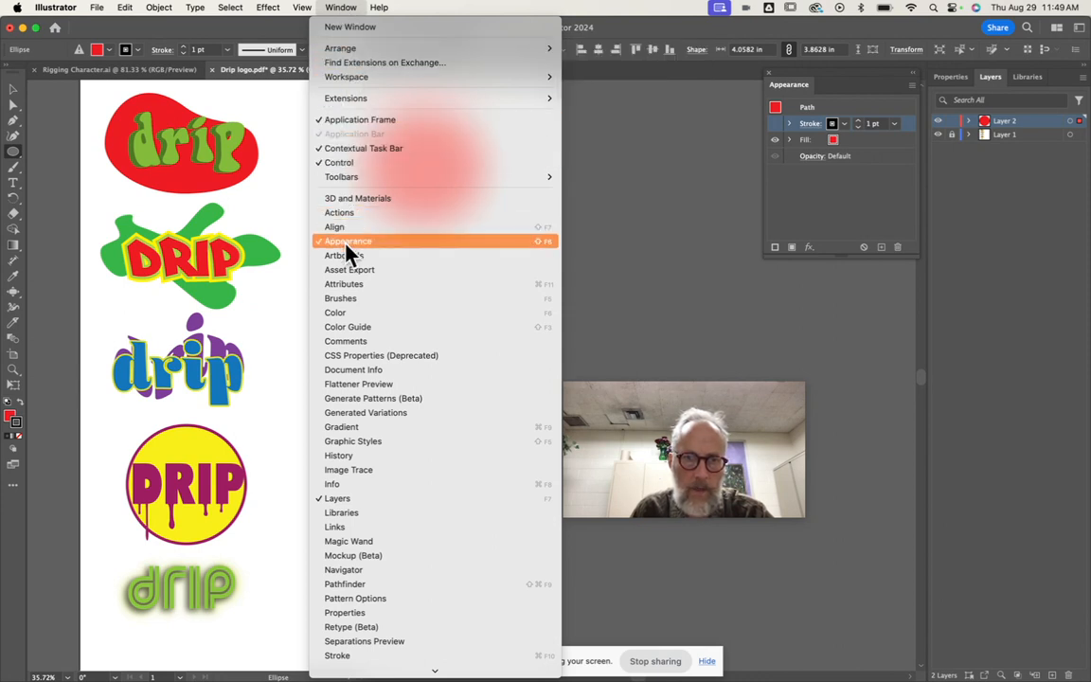
click(424, 14)
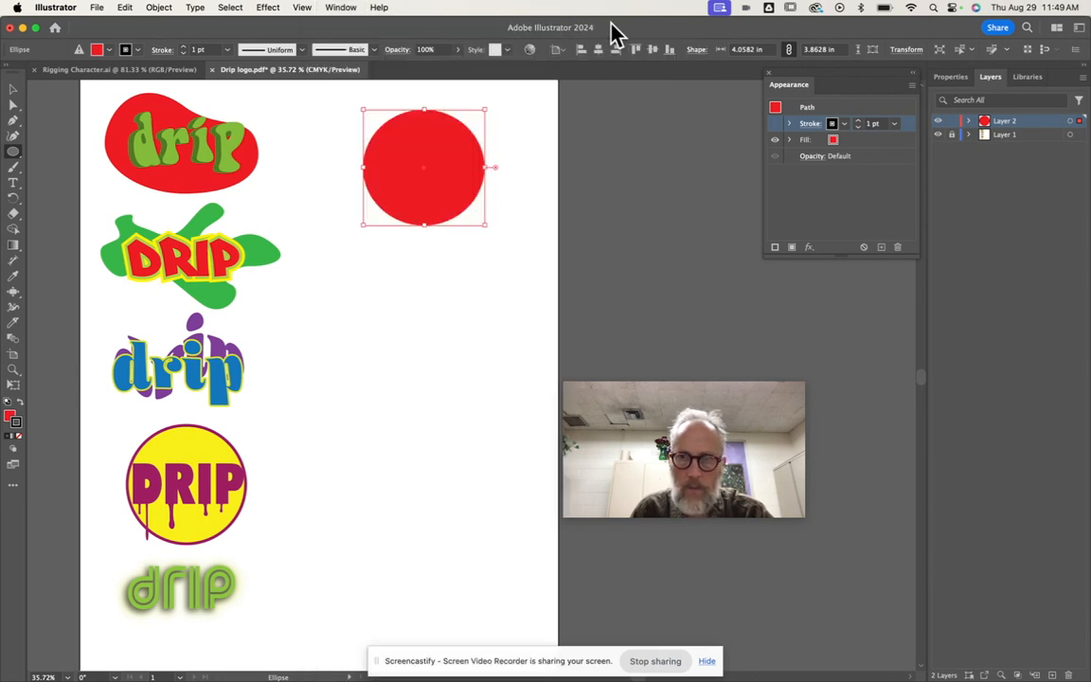
click(343, 10)
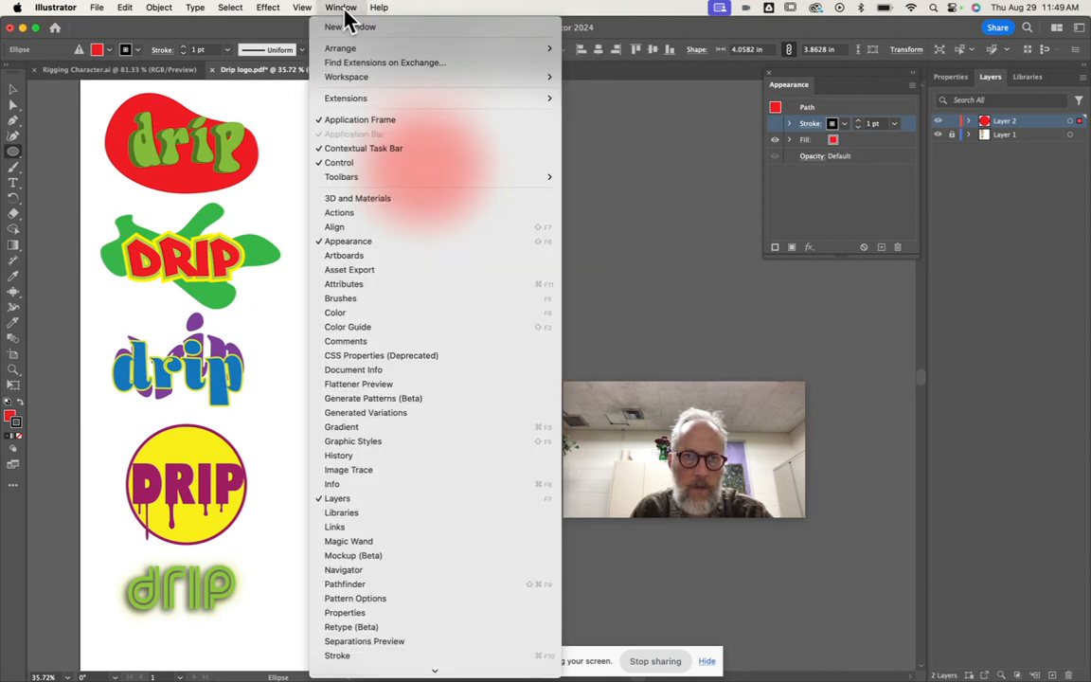
click(342, 313)
drag(674, 75, 833, 270)
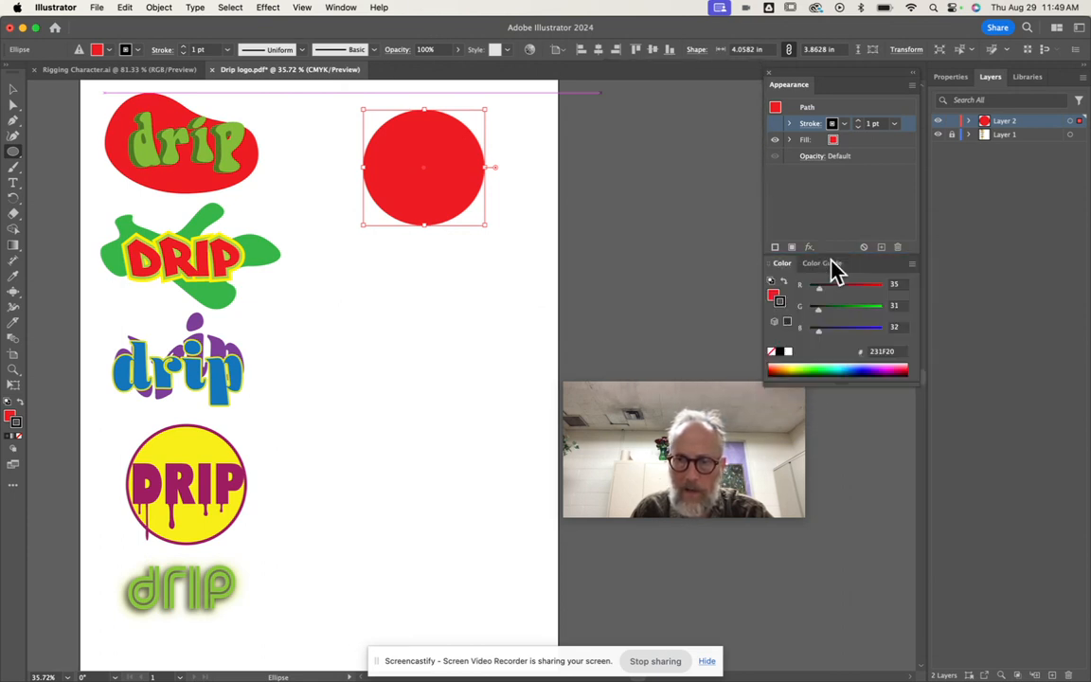
Display the Pathfinder panel and dock it beneath the Color panel.
click(343, 8)
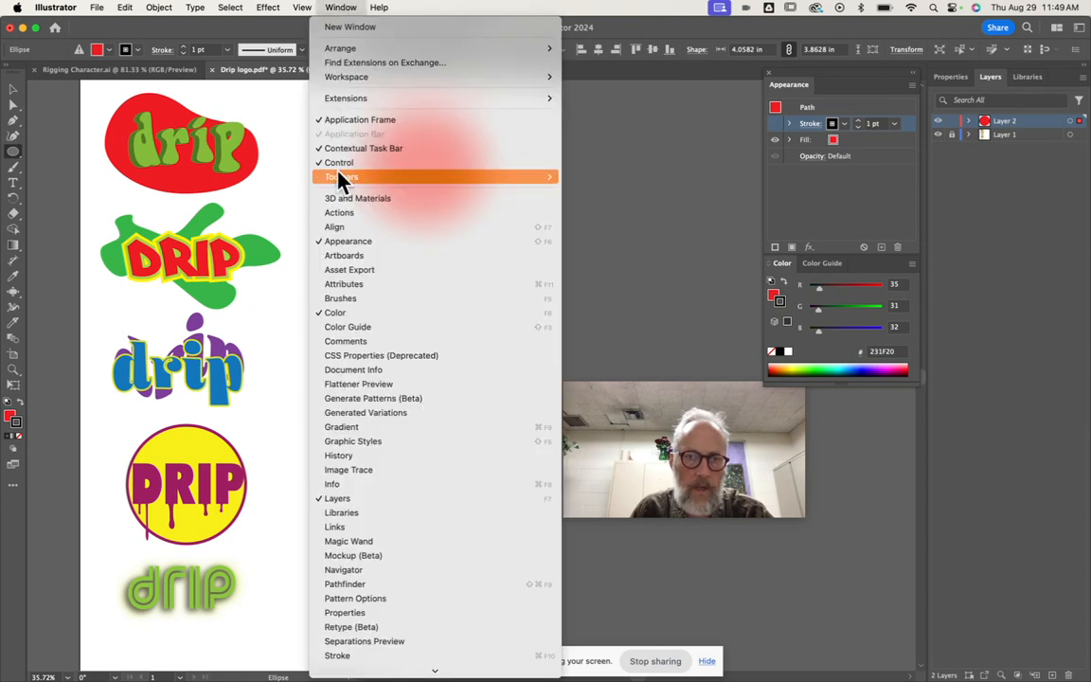
scroll(360, 473, down, 5)
scroll(373, 558, down, 3)
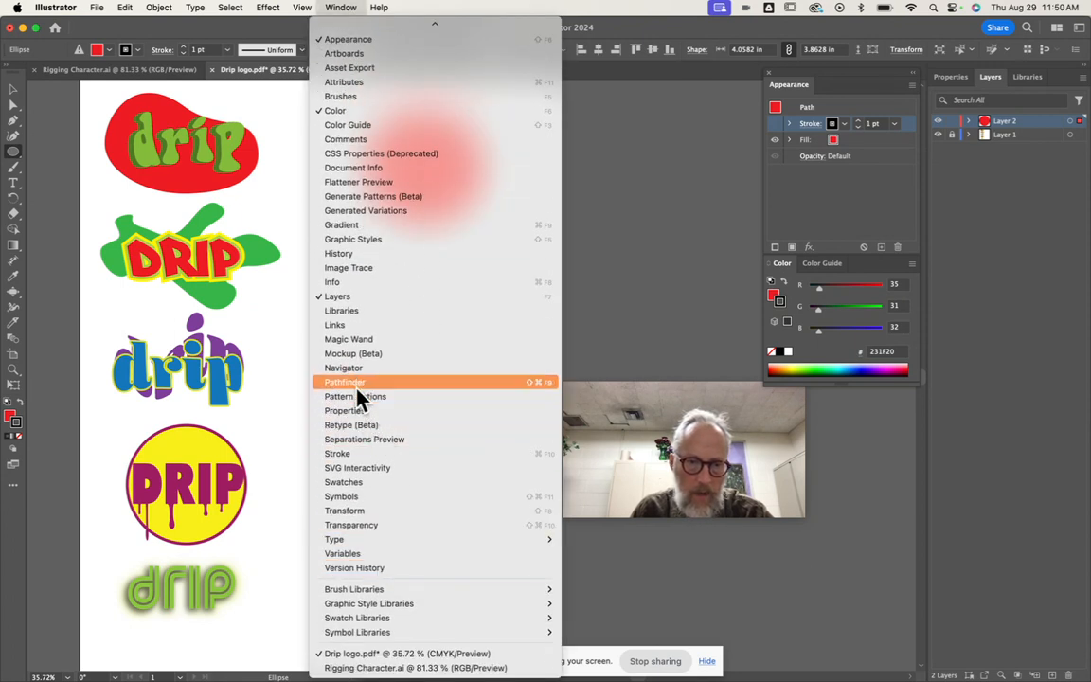
click(352, 382)
drag(195, 453, 883, 393)
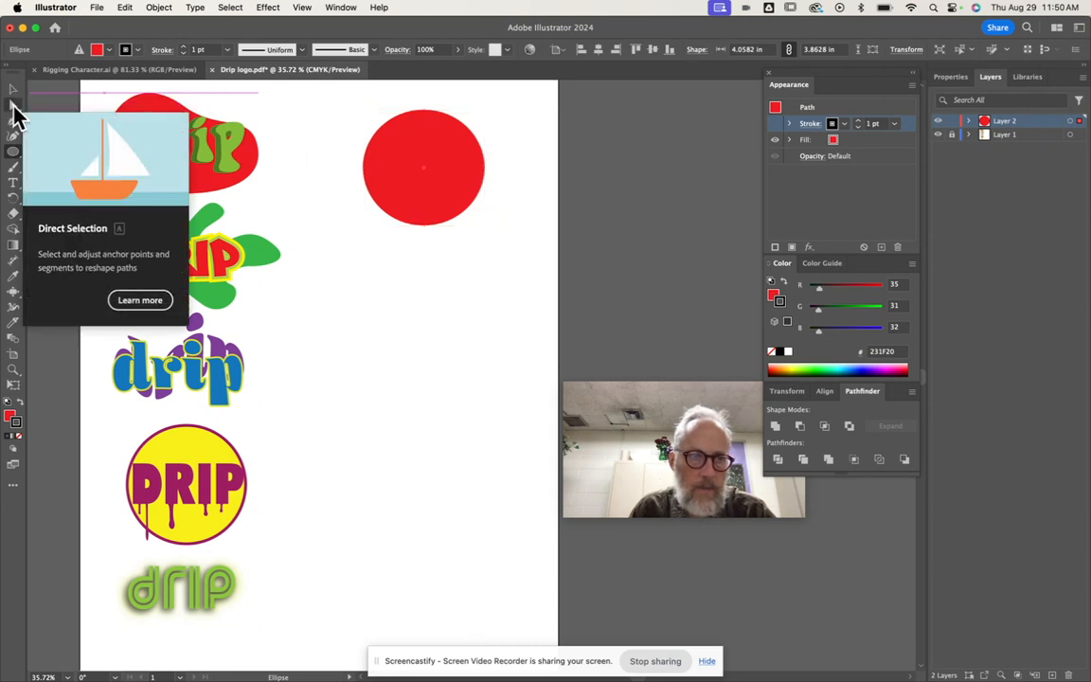
Lower the red ellipse's topmost anchor point with Direct Selection and tilt its handles to form a sloping, bean-like upper edge.
click(13, 104)
drag(423, 111, 424, 140)
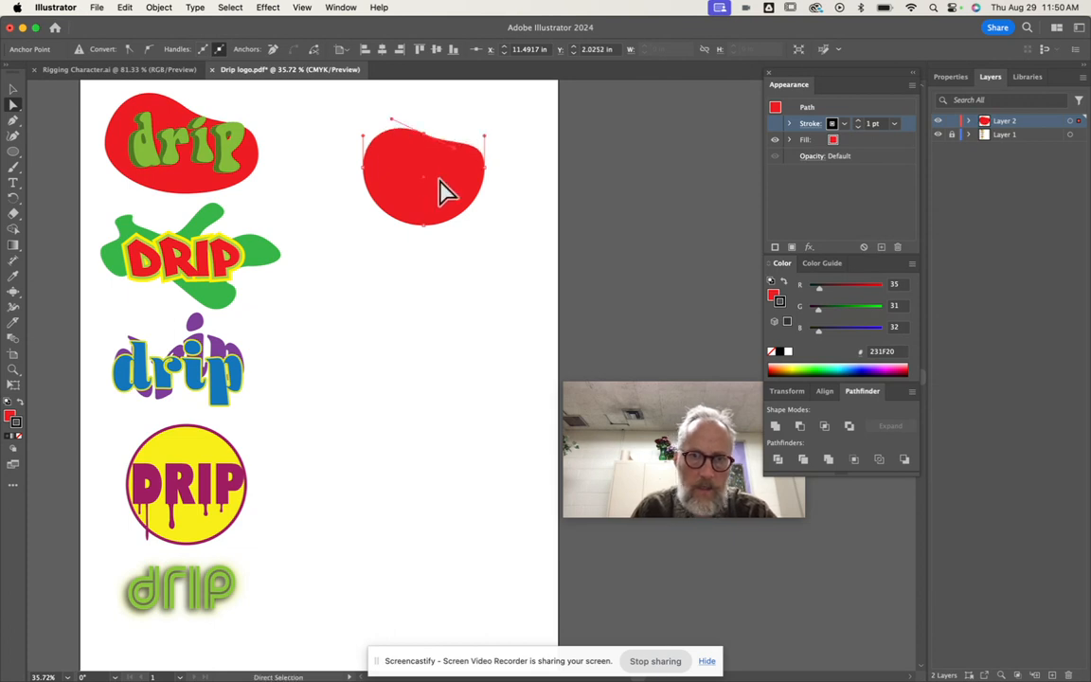
scroll(440, 183, up, 5)
scroll(446, 182, up, 3)
click(389, 282)
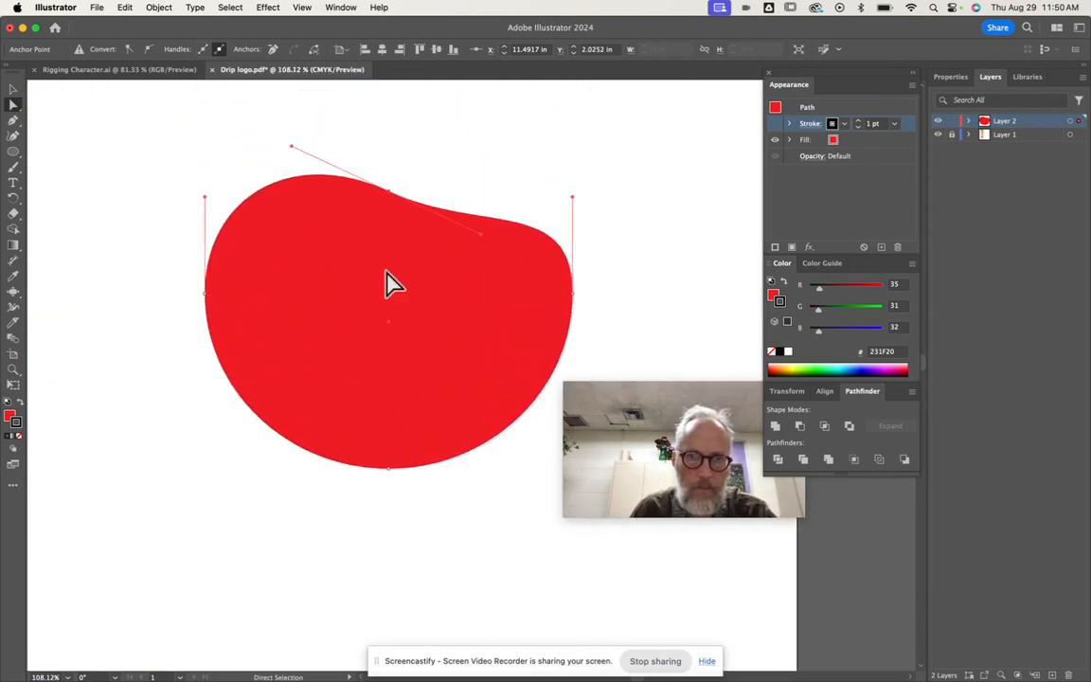
scroll(481, 377, down, 2)
scroll(480, 377, left, 5)
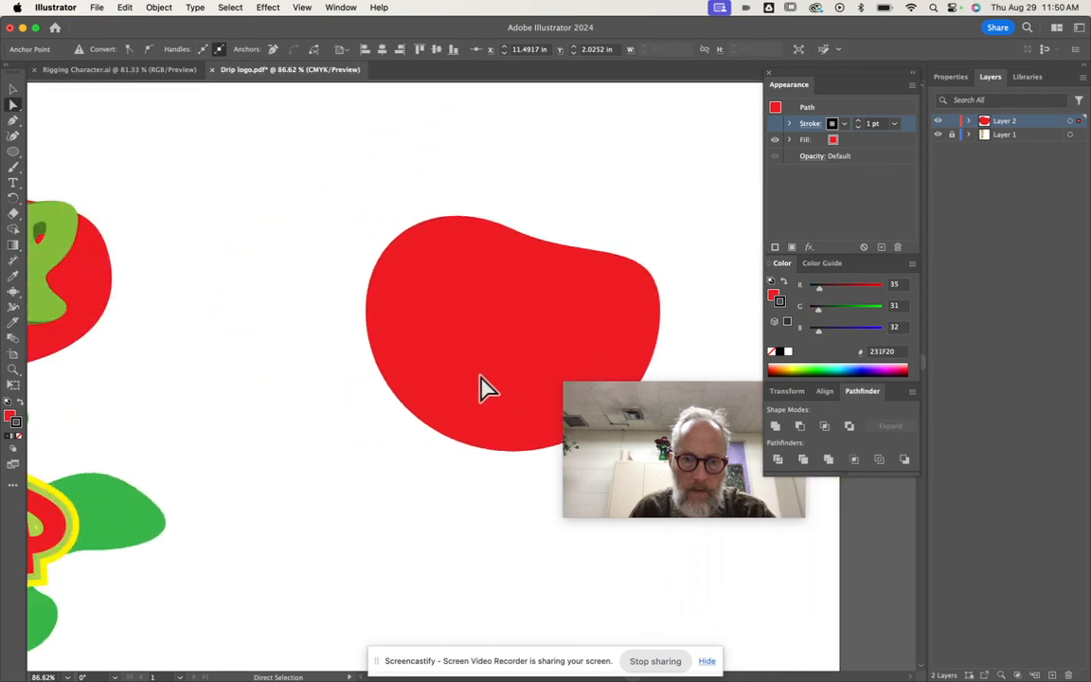
Reposition the red shape and adjust its anchors and handles into a wider blob with a deeper upper dip, like the first logo's backdrop.
drag(493, 296, 312, 303)
scroll(312, 305, down, 3)
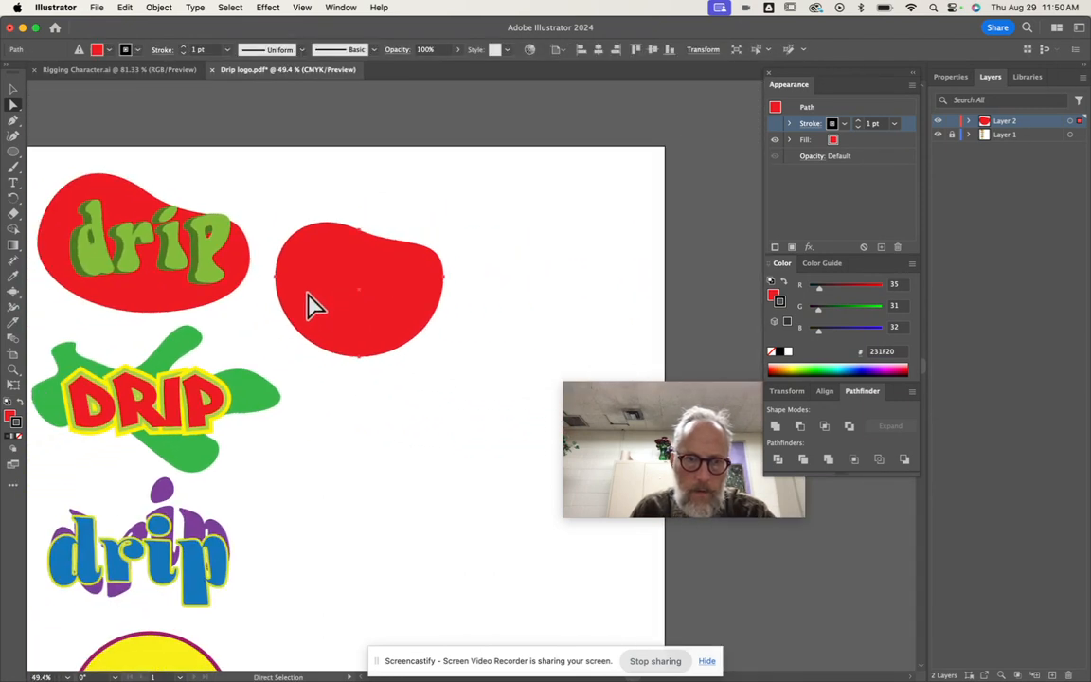
drag(449, 280, 521, 294)
click(516, 269)
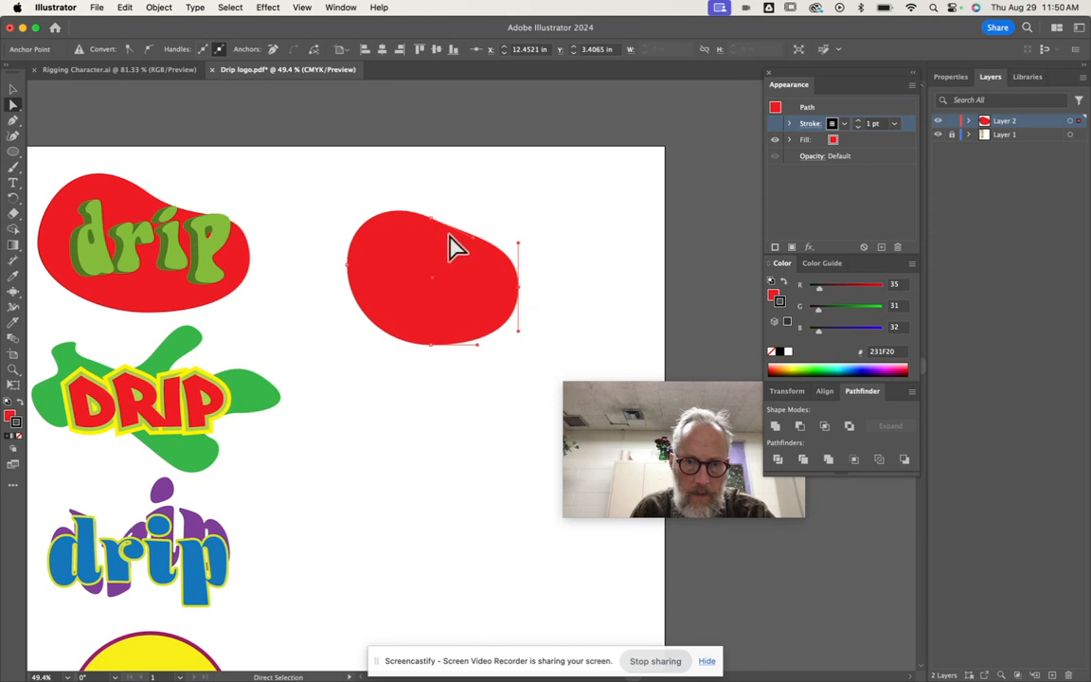
drag(451, 227, 450, 238)
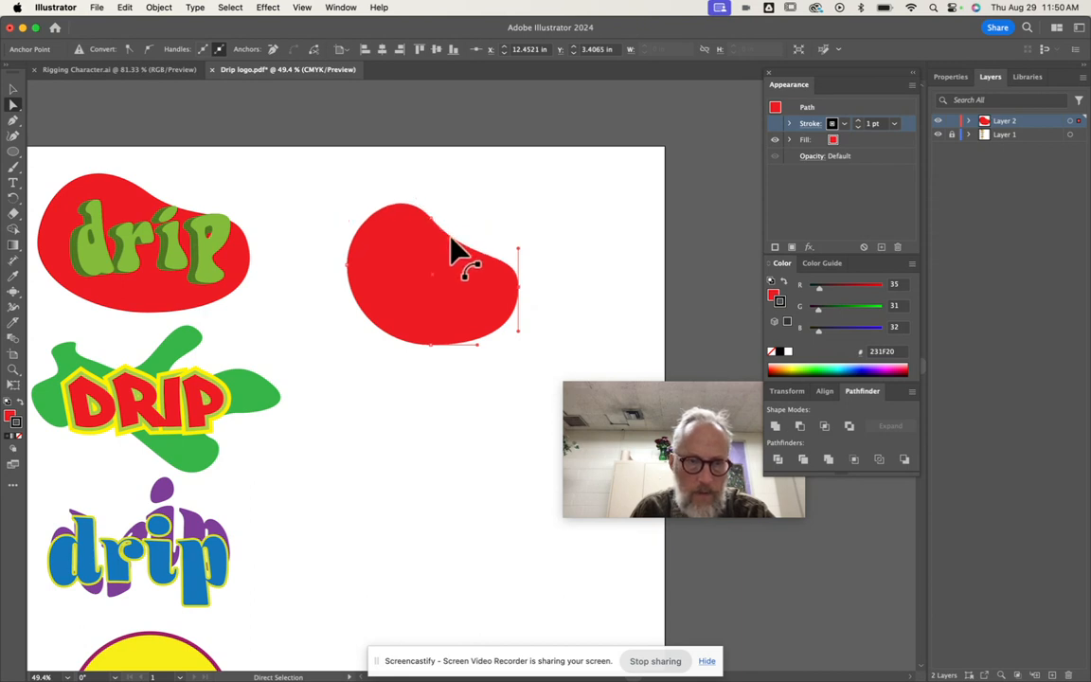
drag(355, 281, 325, 272)
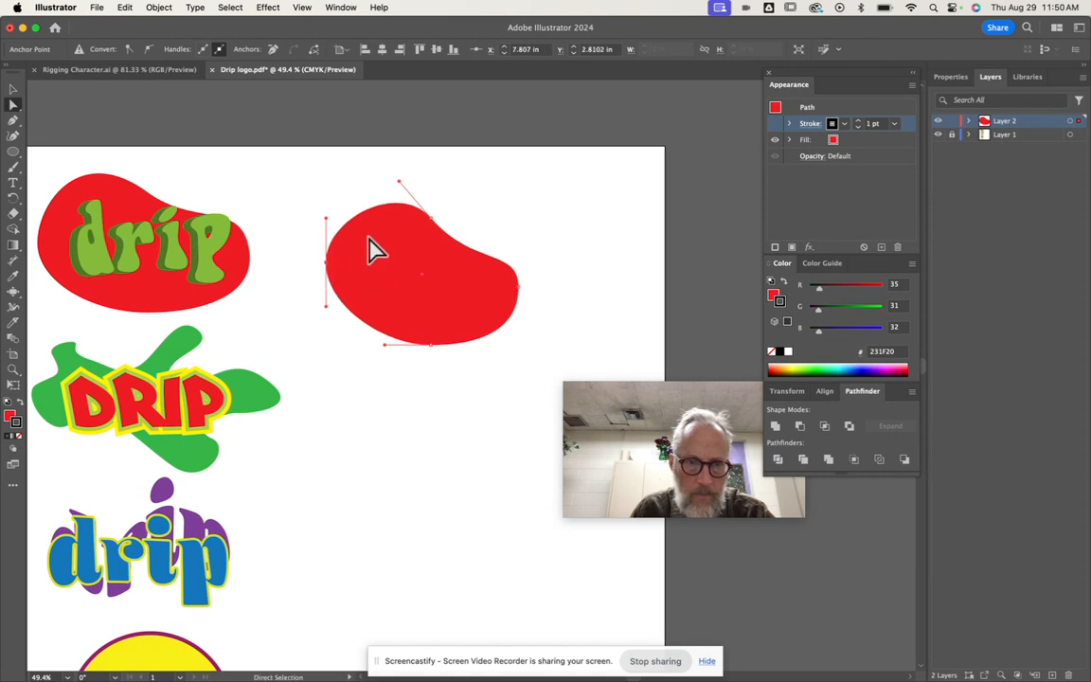
Adjust the curve handle at the red blob's upper dip and move the blob slightly farther from the reference logos.
drag(402, 192, 383, 171)
drag(422, 302, 457, 297)
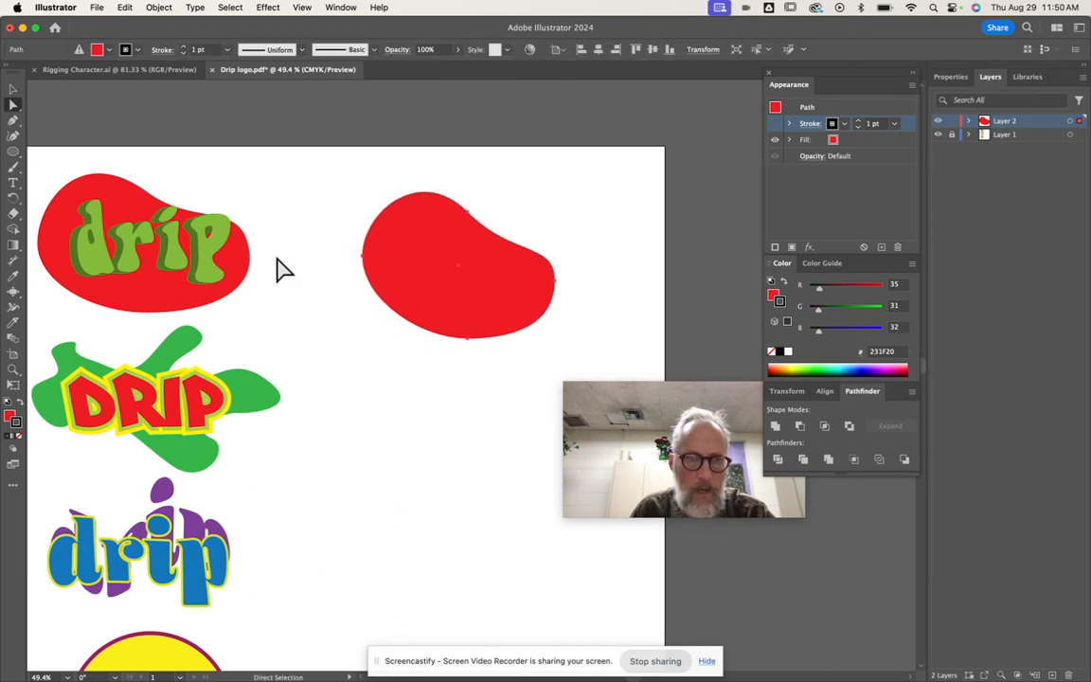
Add the text "drip" in the Hippie Movement font and enlarge it to about 132 pt over the red blob.
click(14, 182)
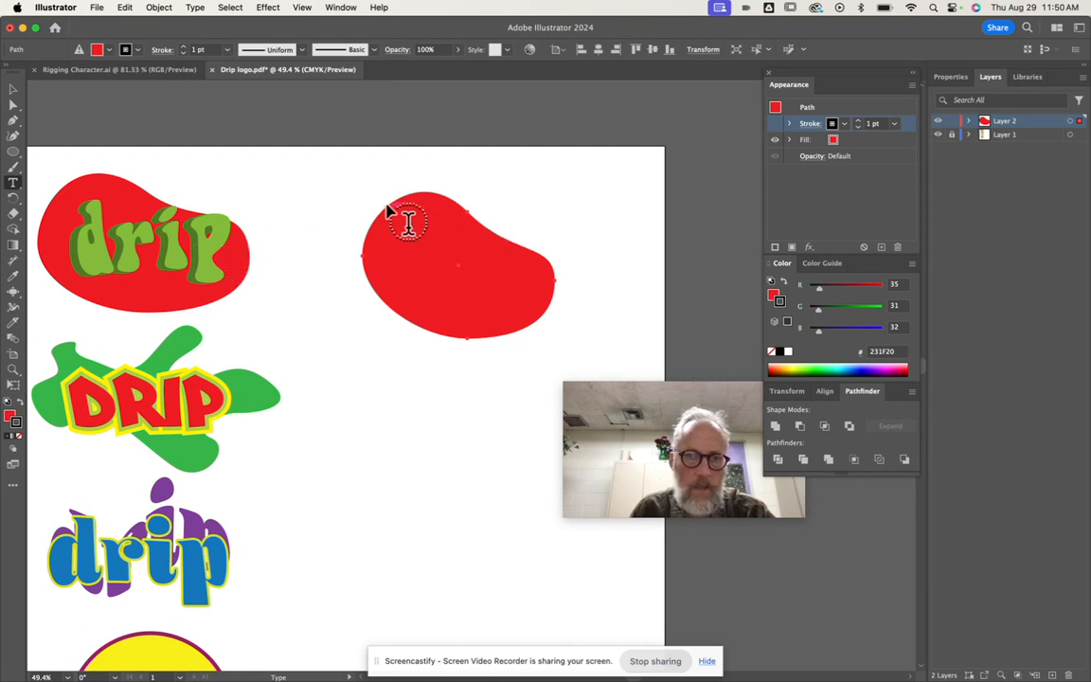
click(427, 185)
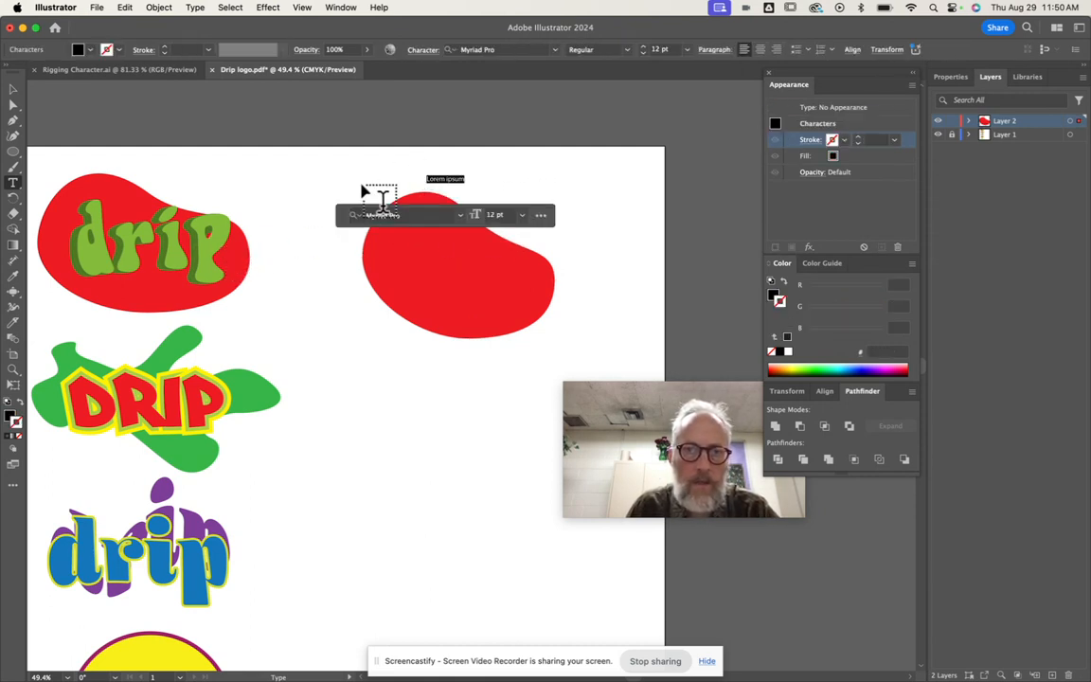
click(460, 218)
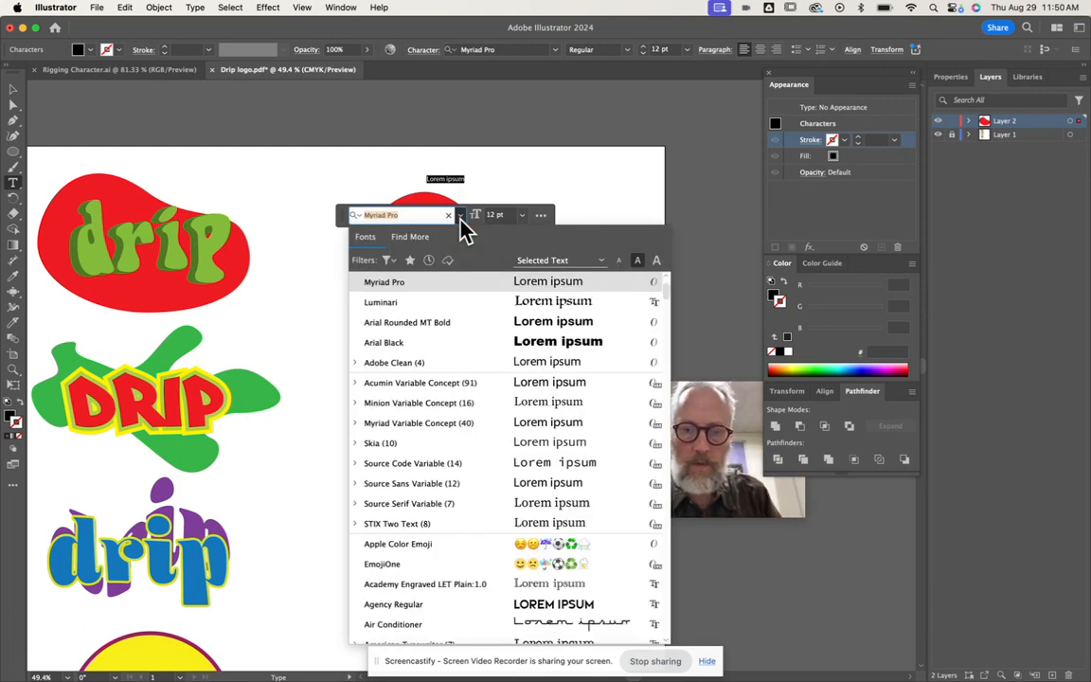
text(hipp)
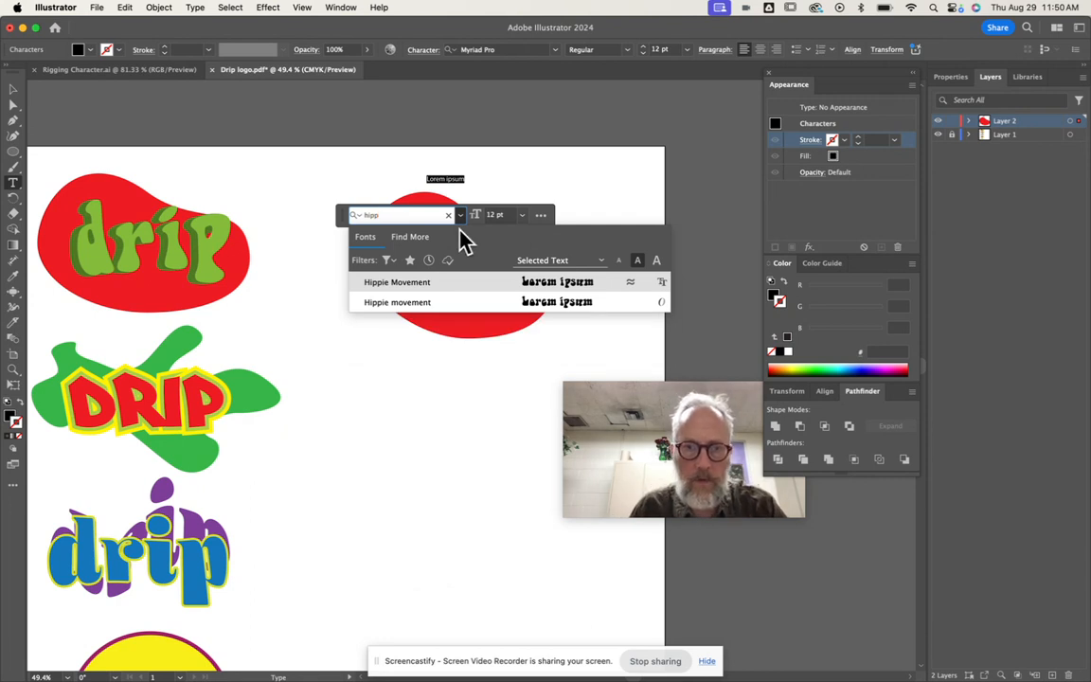
click(427, 289)
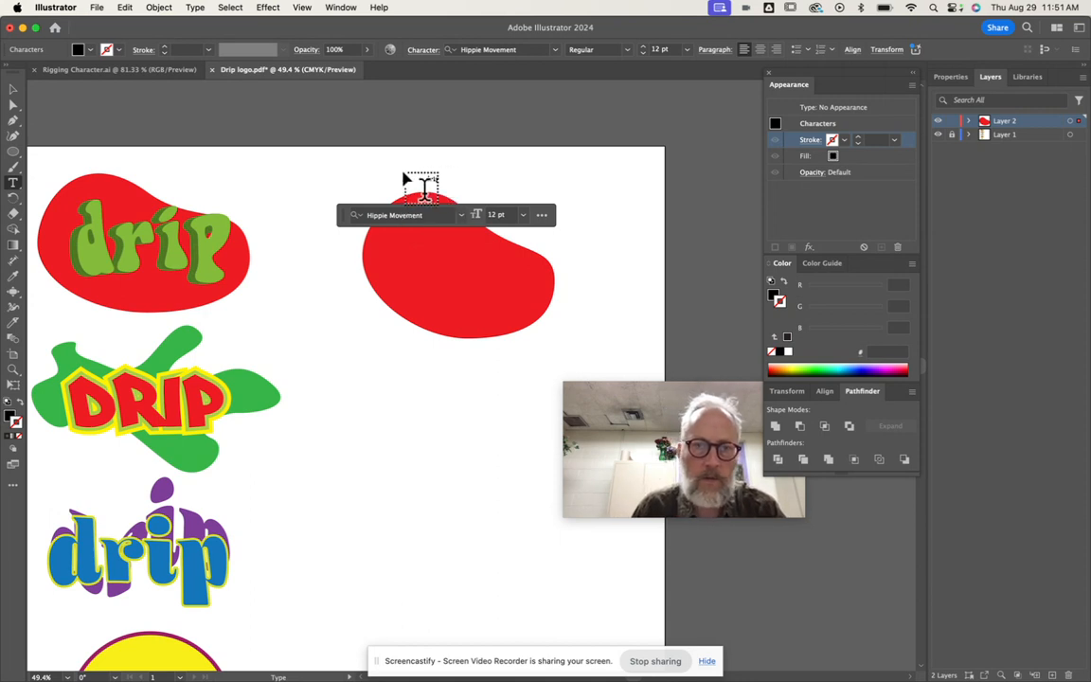
click(11, 89)
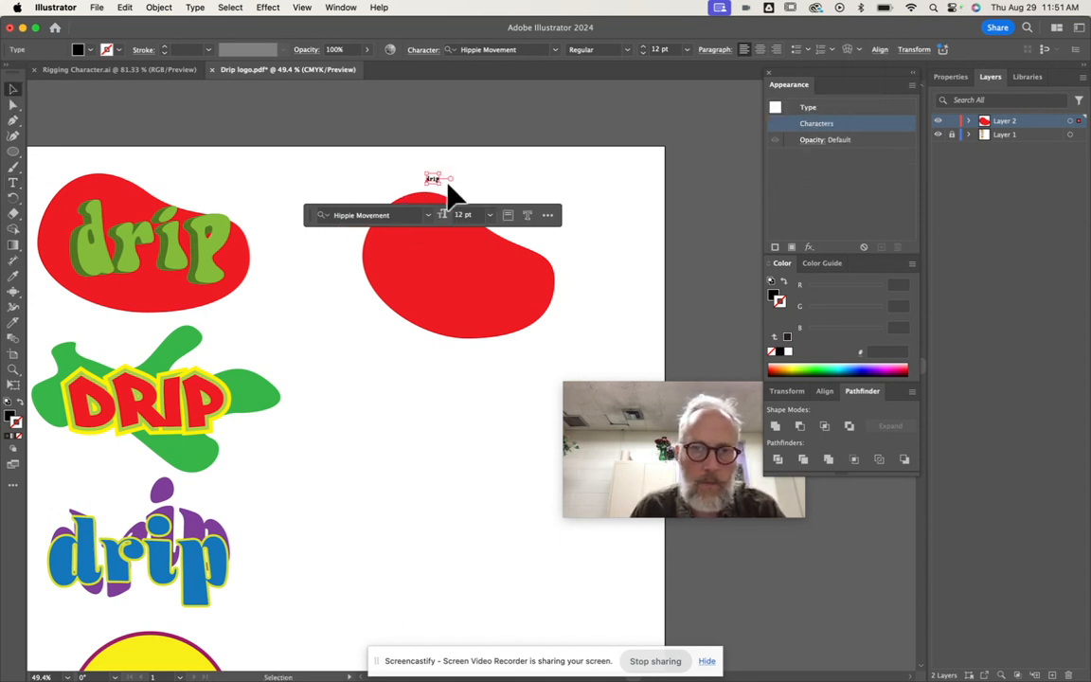
drag(431, 178, 537, 265)
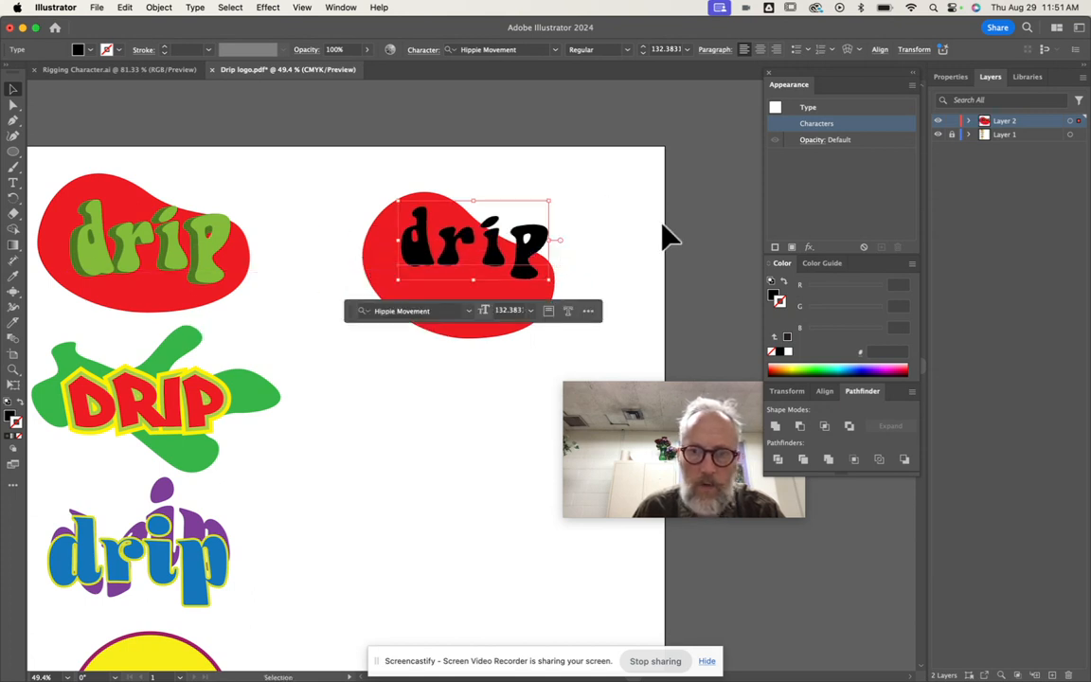
Fill all the characters of the new drip text with the light green swatch 8DC63F.
double_click(455, 241)
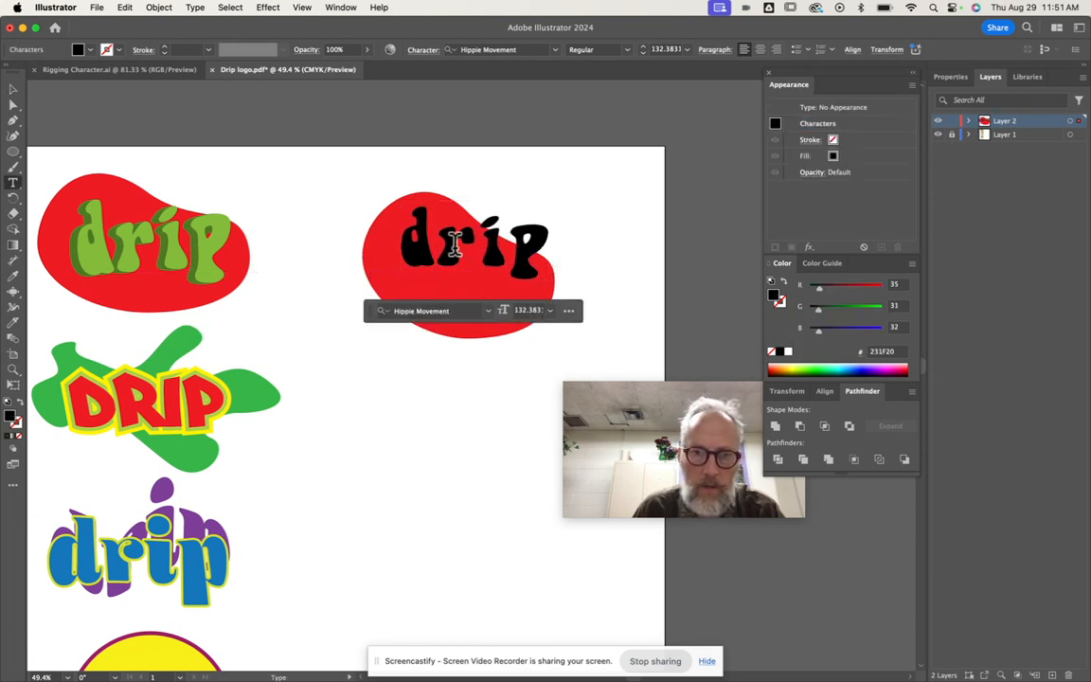
double_click(454, 242)
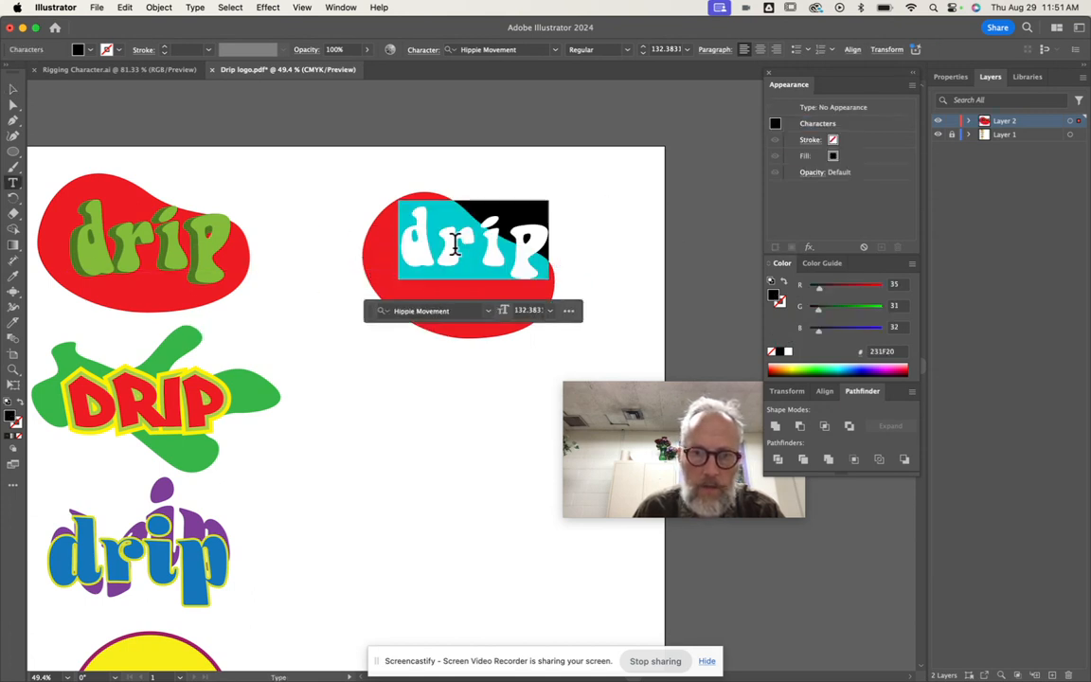
click(834, 161)
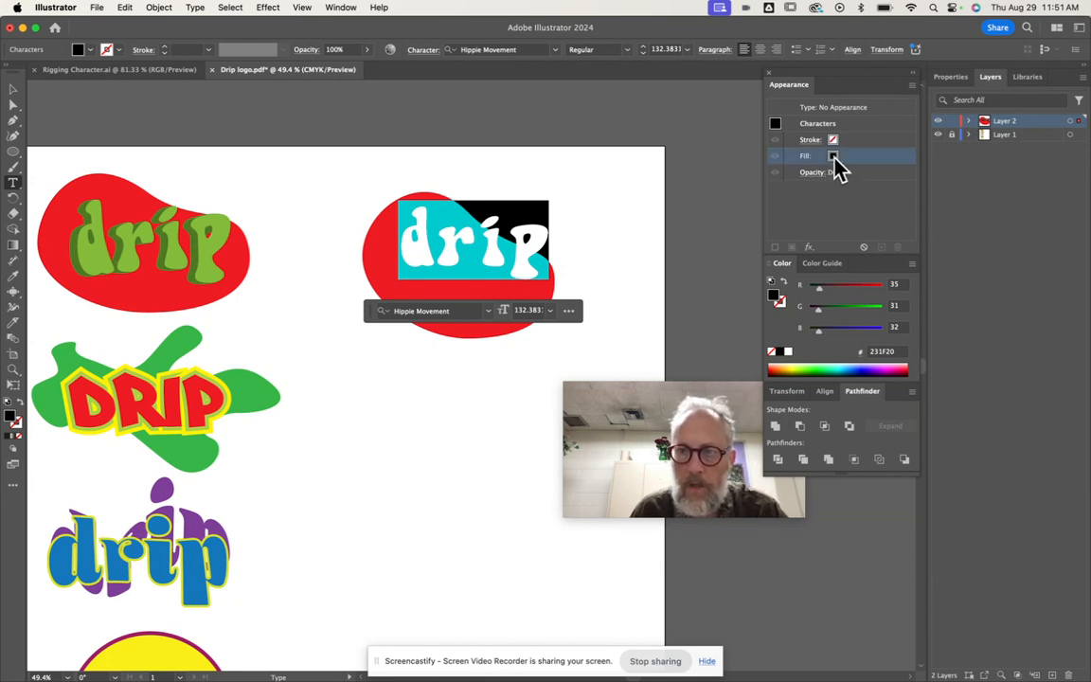
click(844, 157)
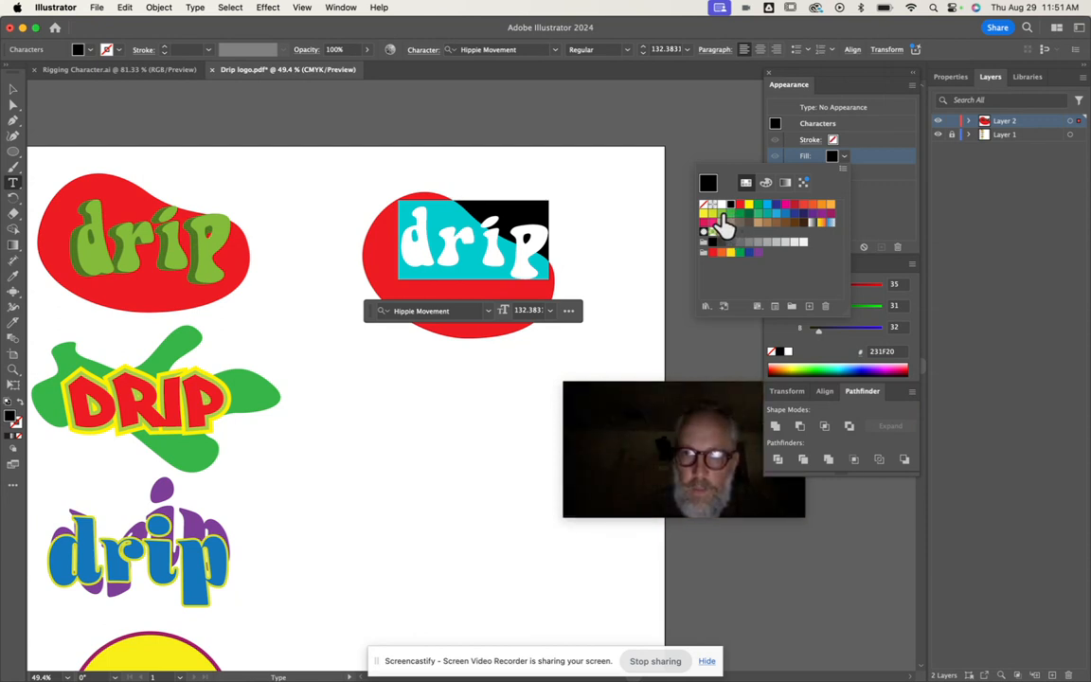
click(720, 214)
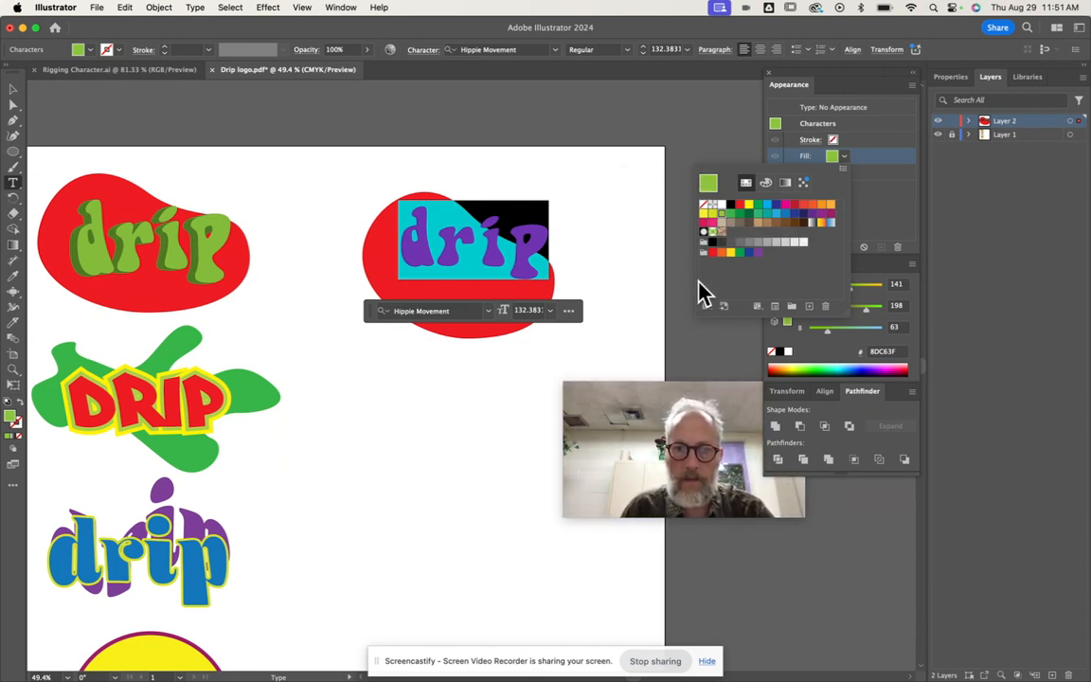
key(Escape)
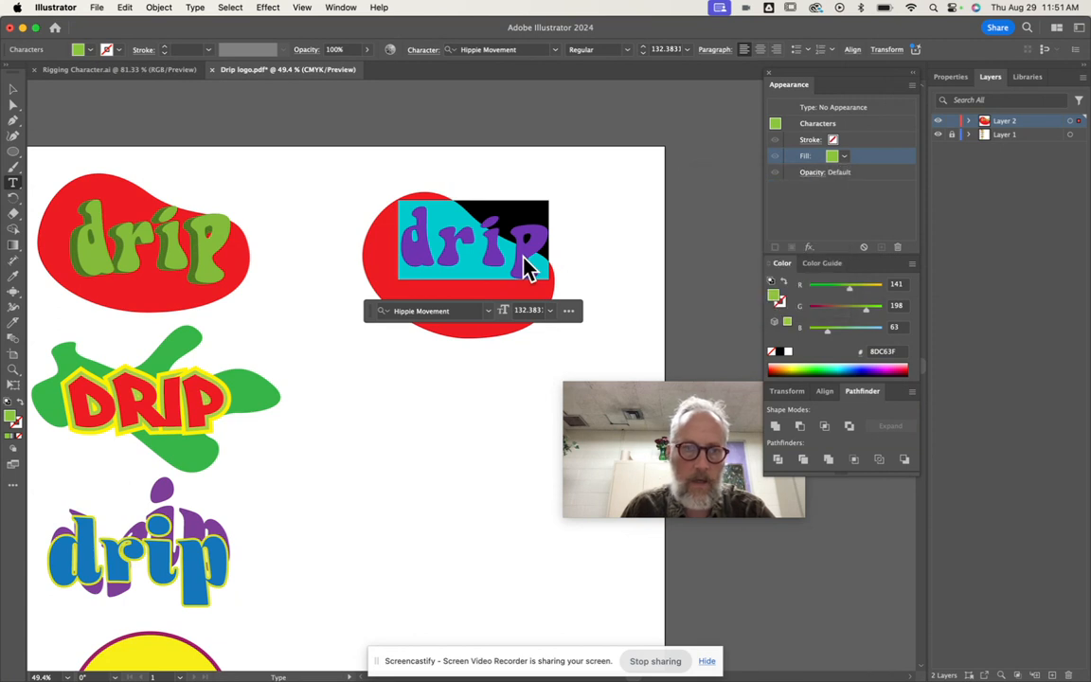
click(13, 90)
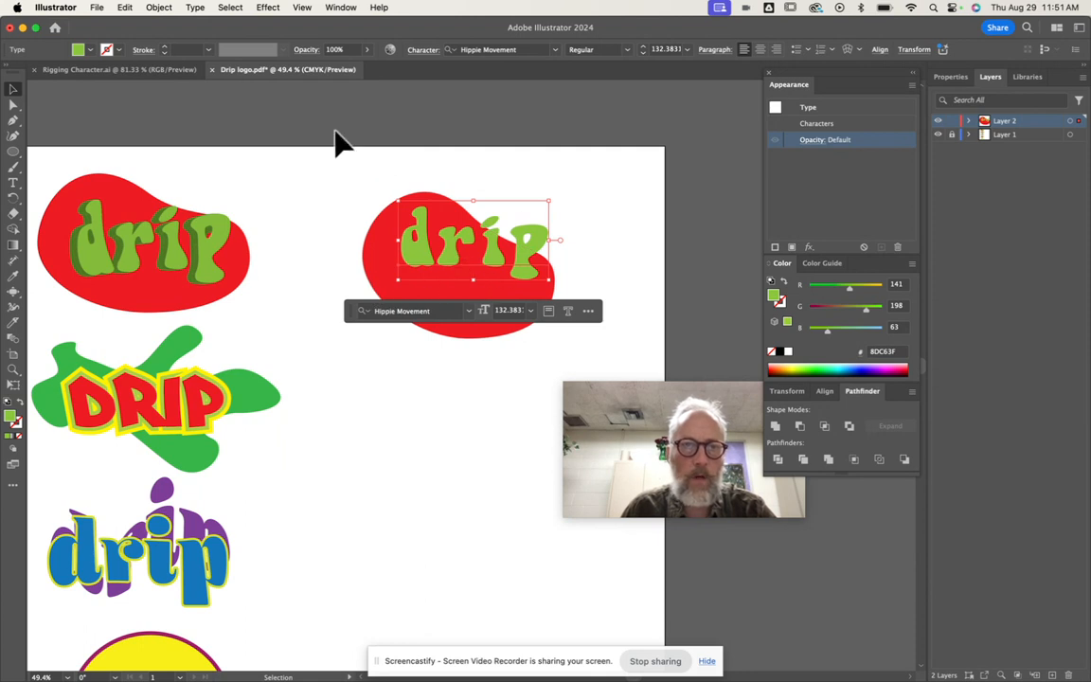
Apply the 3D Extrude & Bevel effect to the green drip text and move its settings clear of the artwork.
click(267, 9)
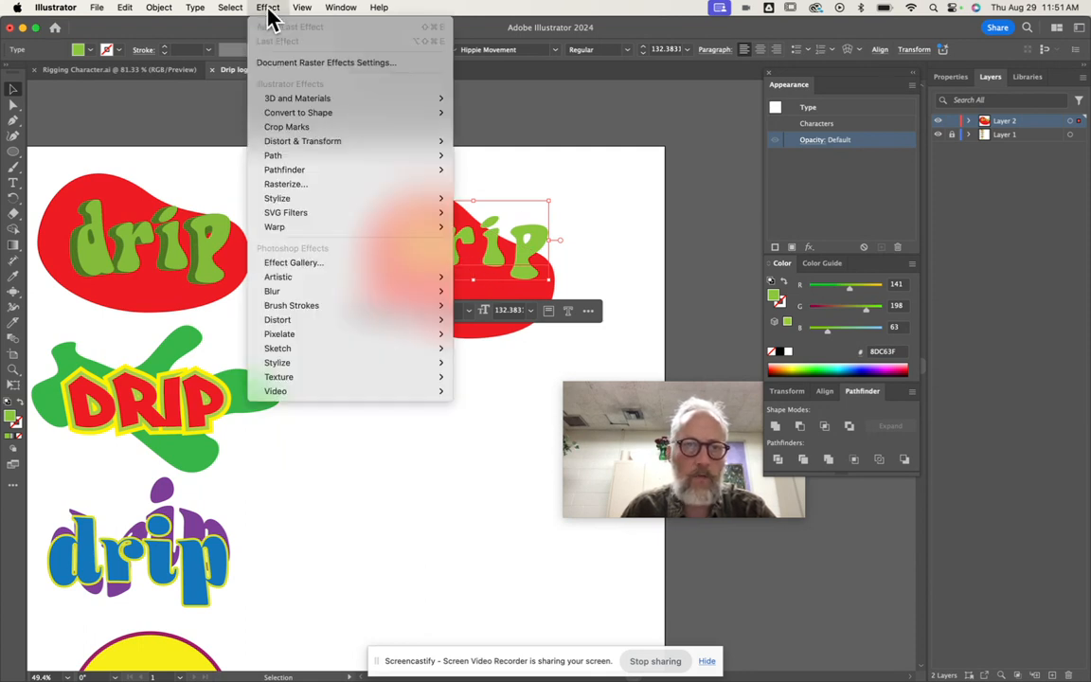
click(268, 7)
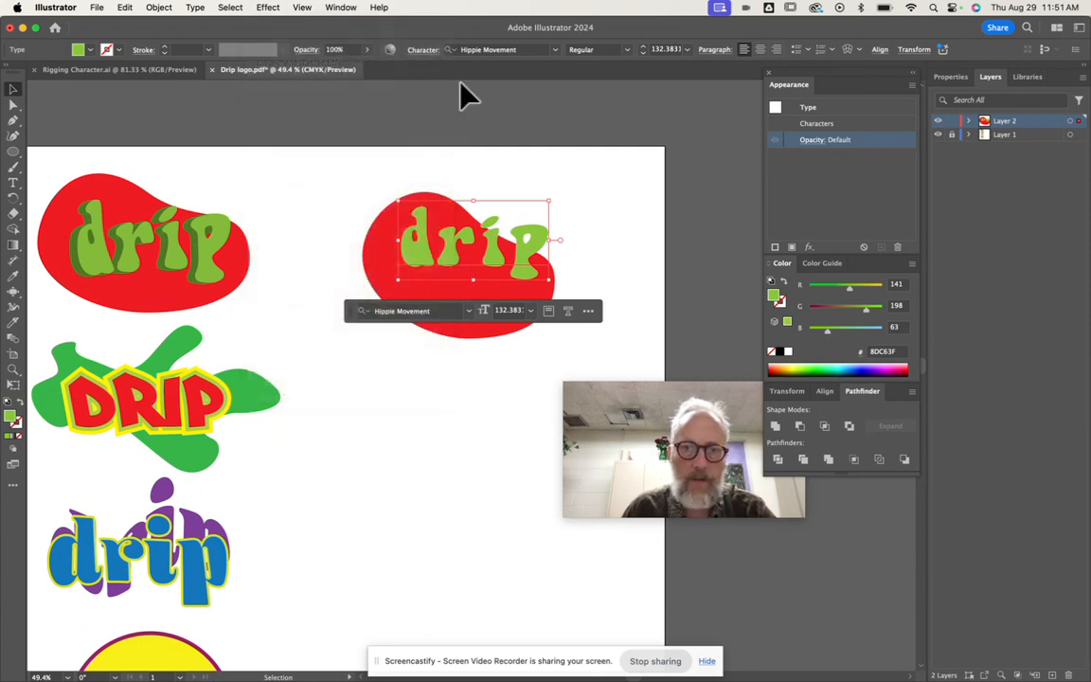
click(514, 298)
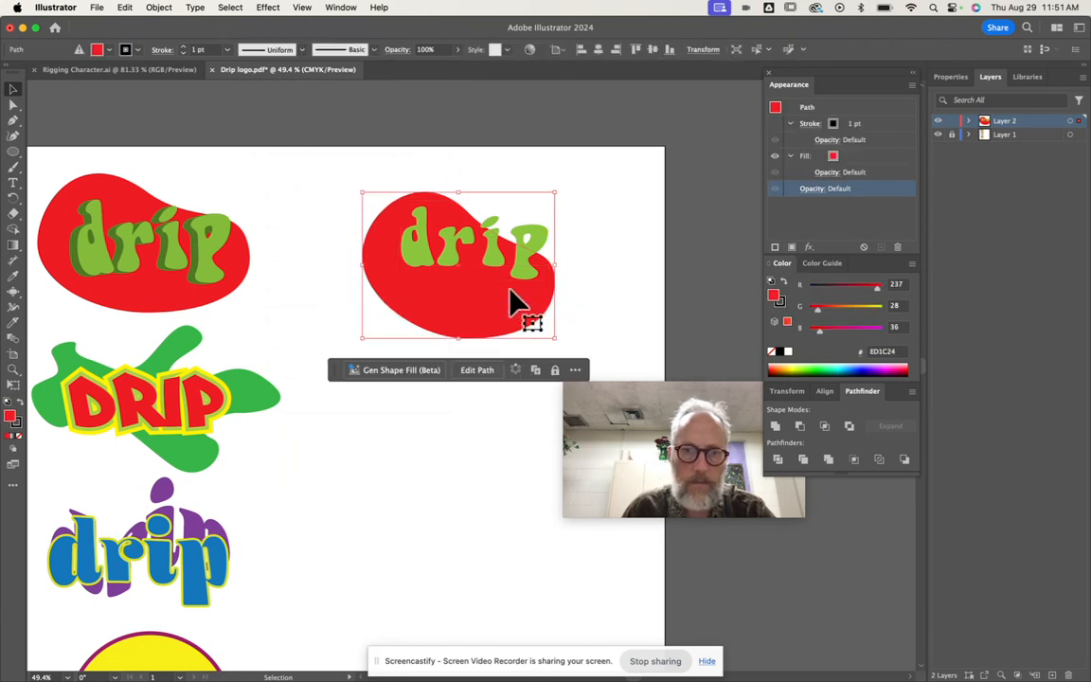
click(417, 248)
click(265, 7)
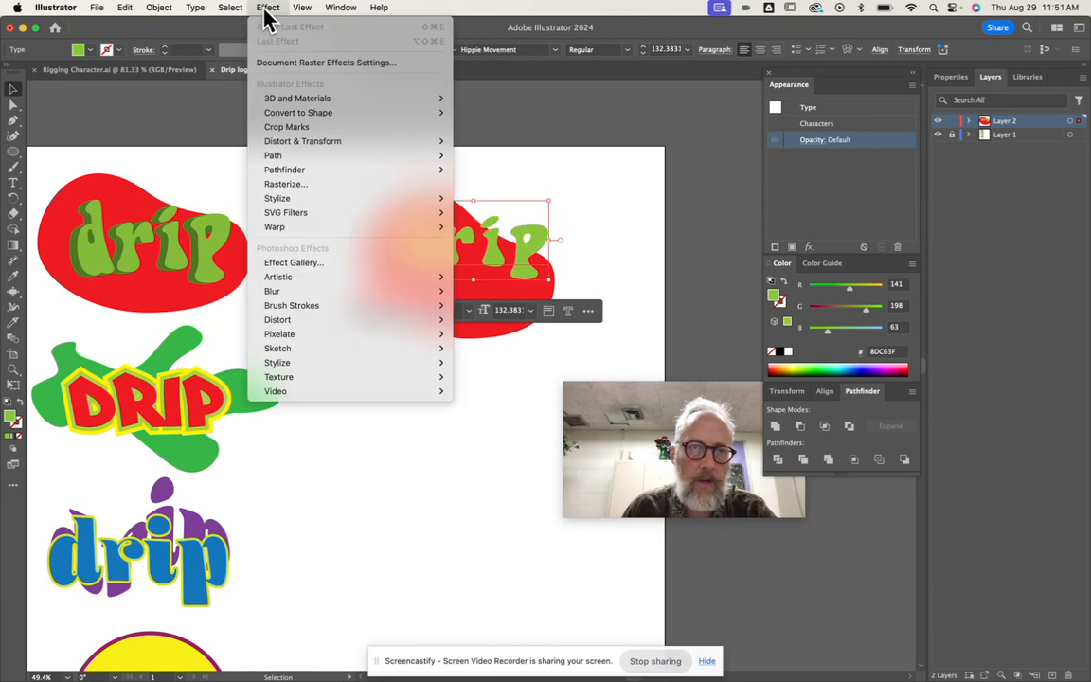
mouse_move(284, 99)
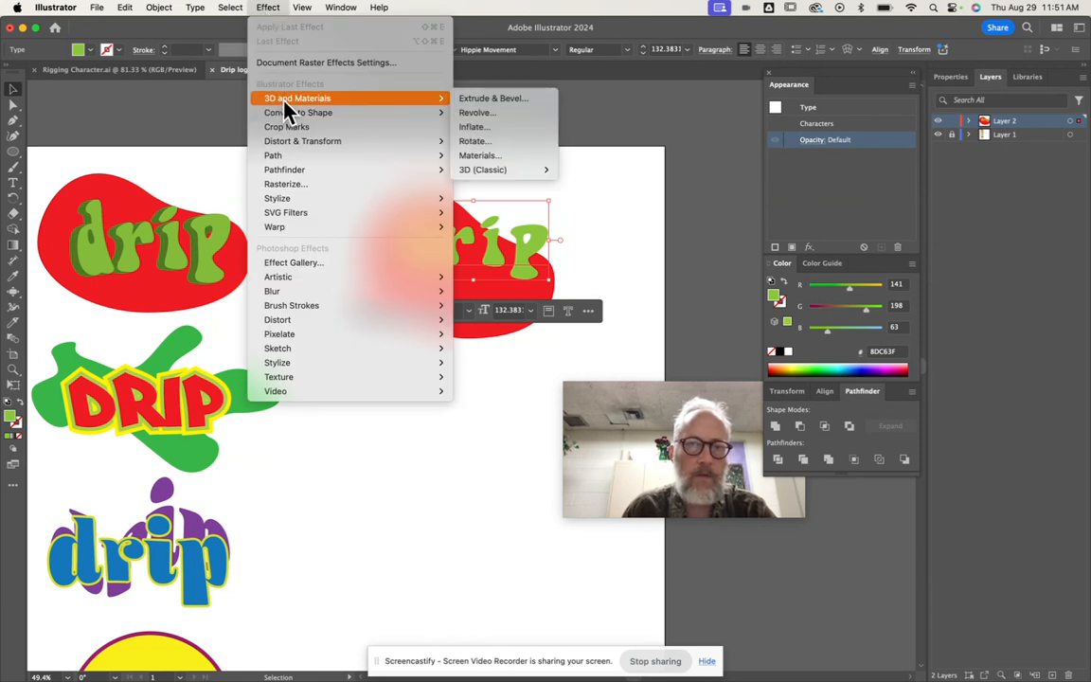
click(485, 99)
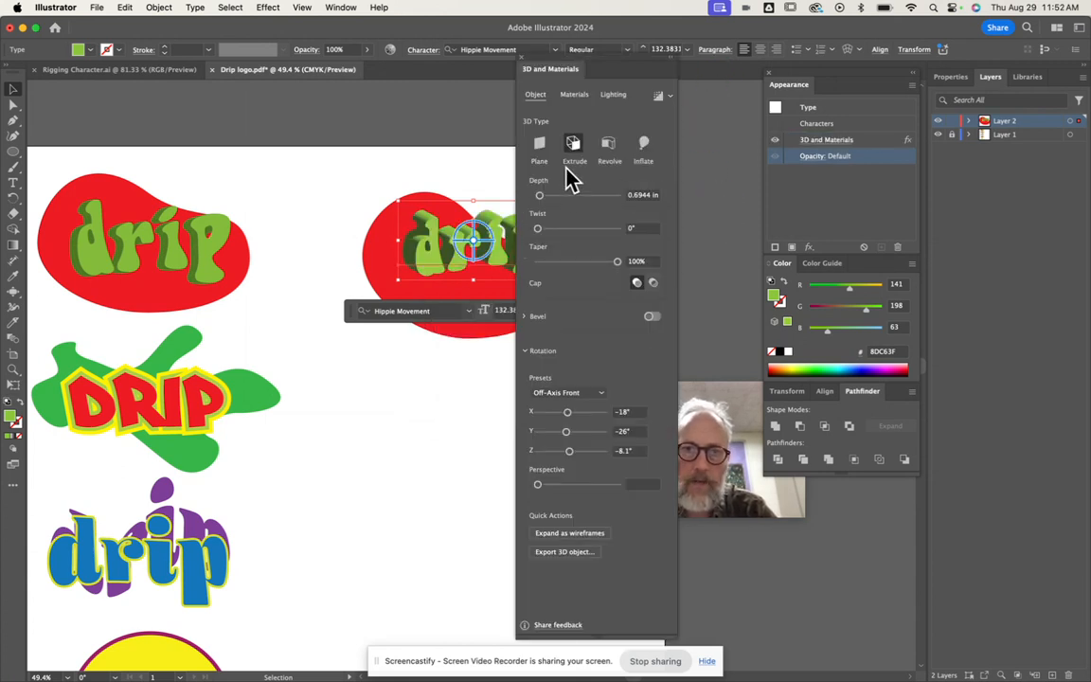
drag(585, 59, 672, 83)
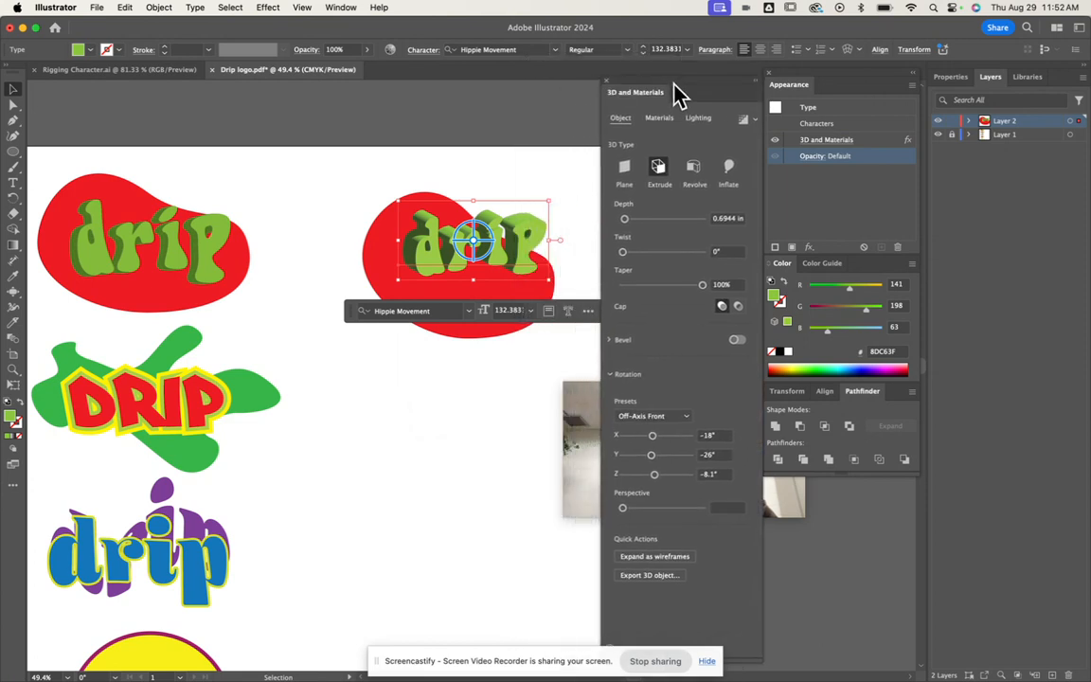
Move the red blob and the extruded text together to just beside the first reference logo.
scroll(506, 194, up, 5)
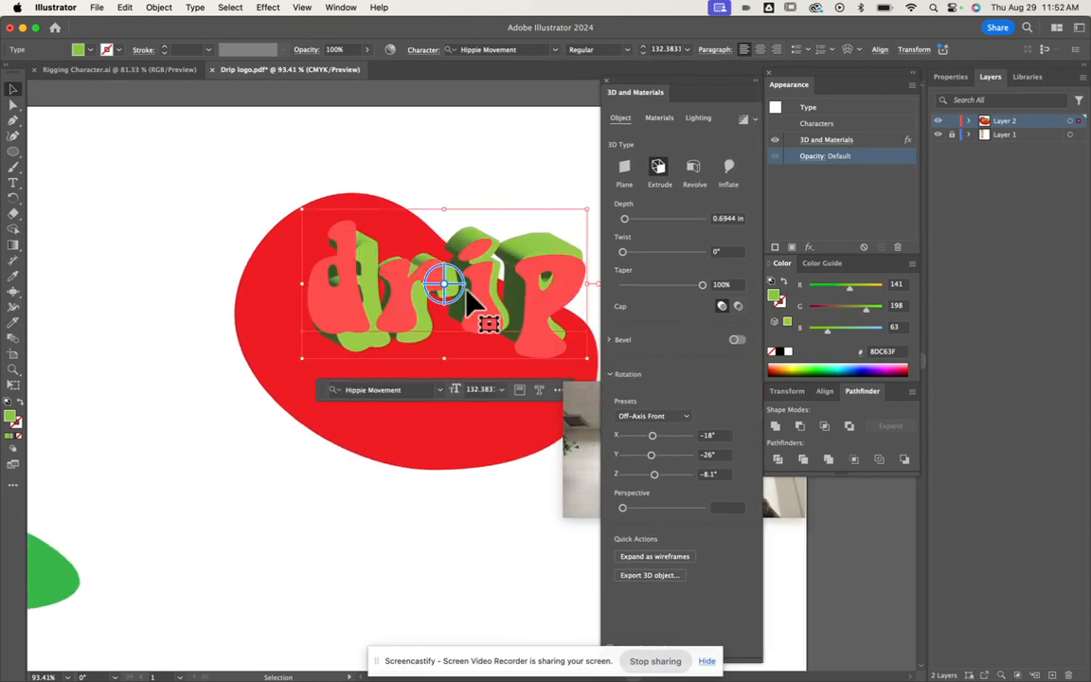
drag(203, 171, 483, 471)
drag(440, 389, 248, 363)
scroll(248, 378, left, 5)
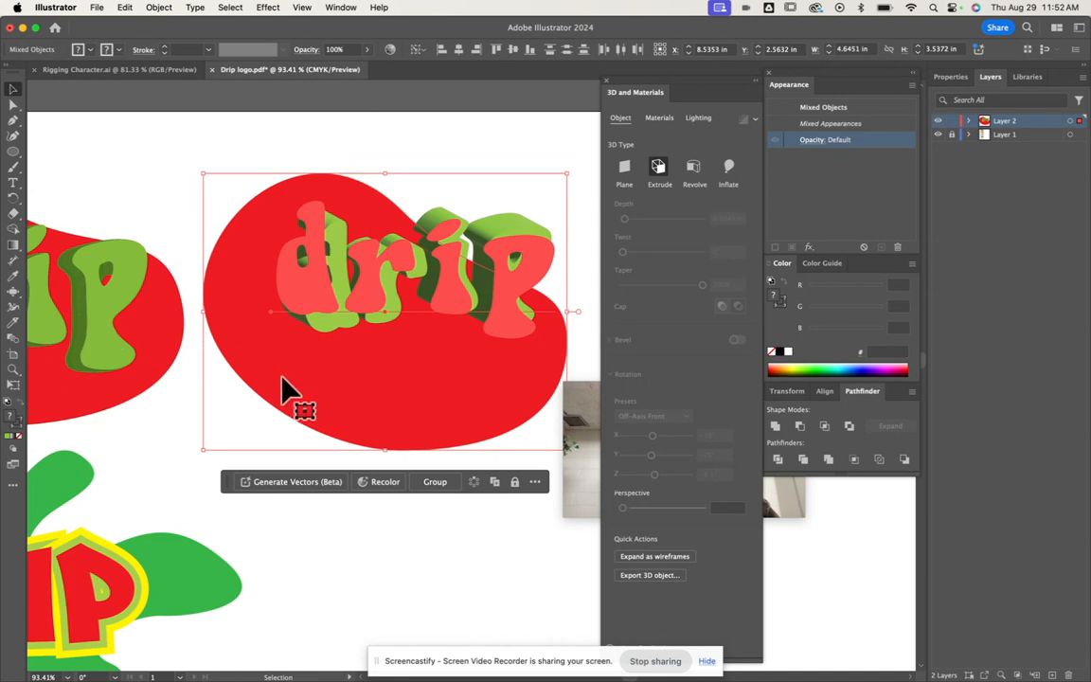
Select only the extruded drip text and set its extrusion depth to 0.7917 in.
click(660, 170)
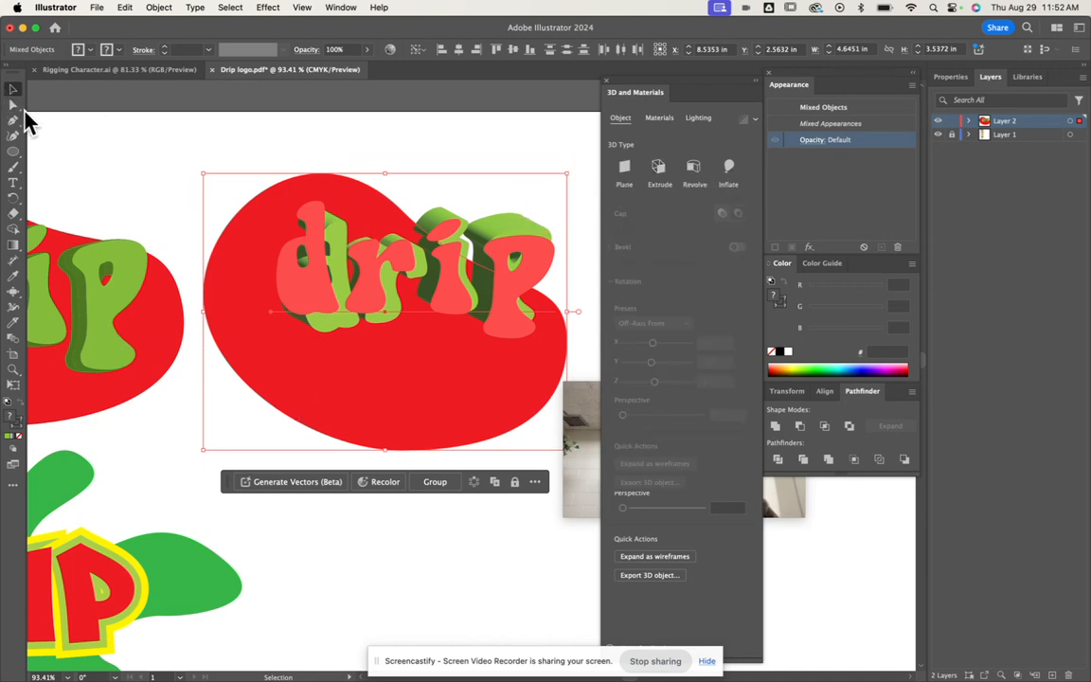
click(13, 105)
mouse_move(459, 284)
mouse_down()
mouse_move(459, 268)
mouse_move(457, 293)
mouse_move(462, 281)
mouse_up()
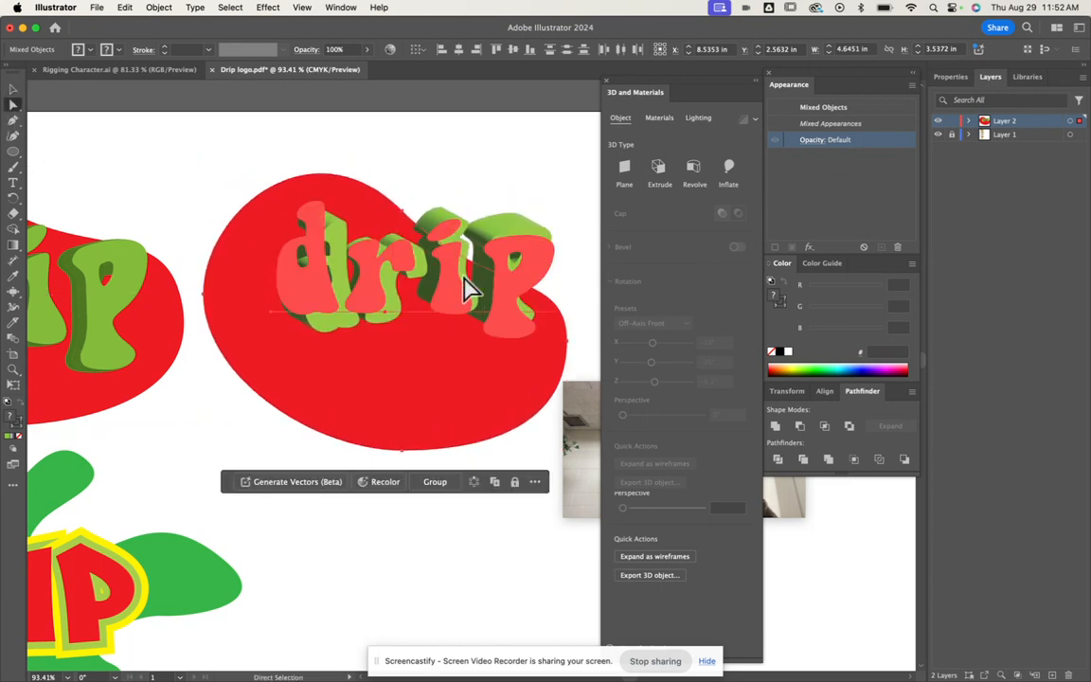
click(545, 176)
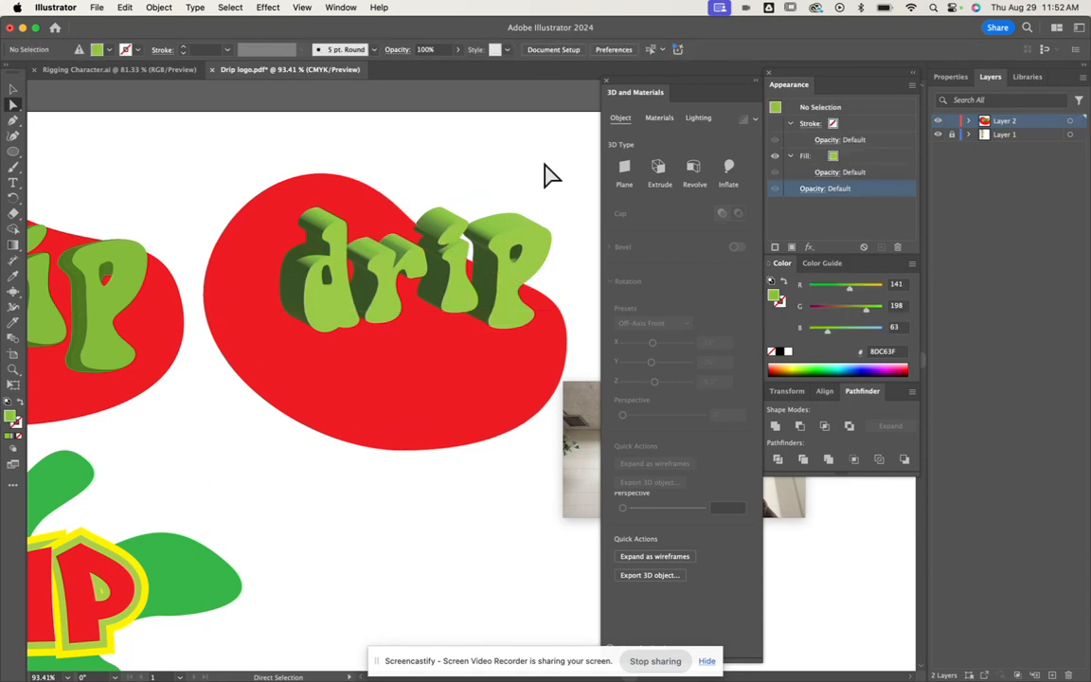
click(459, 280)
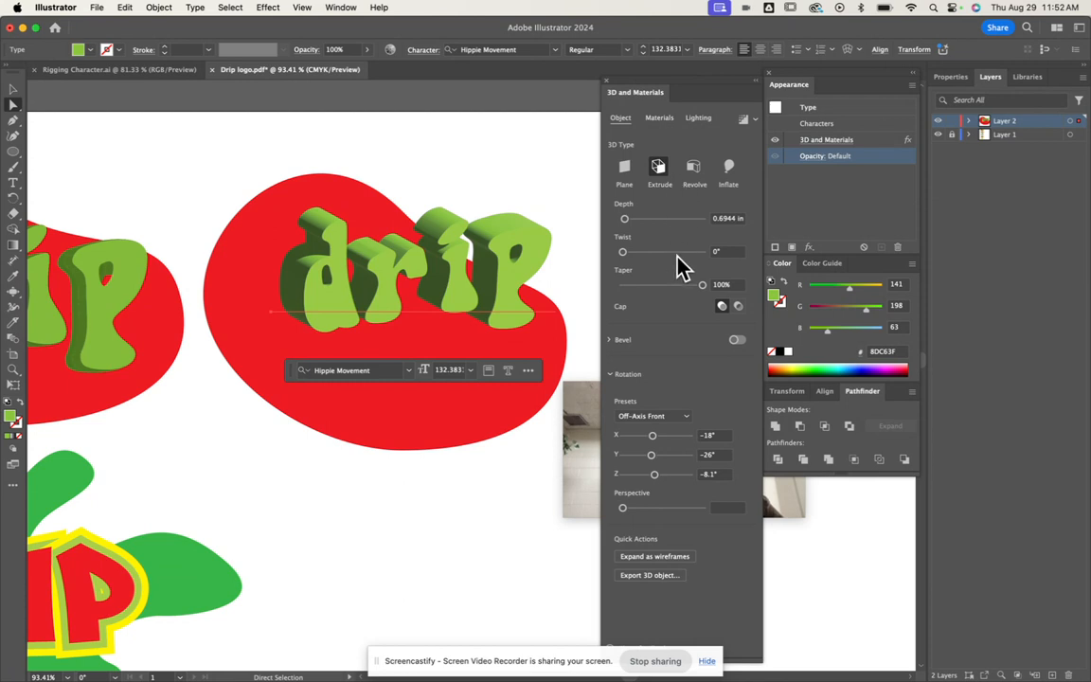
mouse_move(624, 220)
mouse_down()
mouse_move(645, 224)
mouse_move(626, 225)
mouse_up()
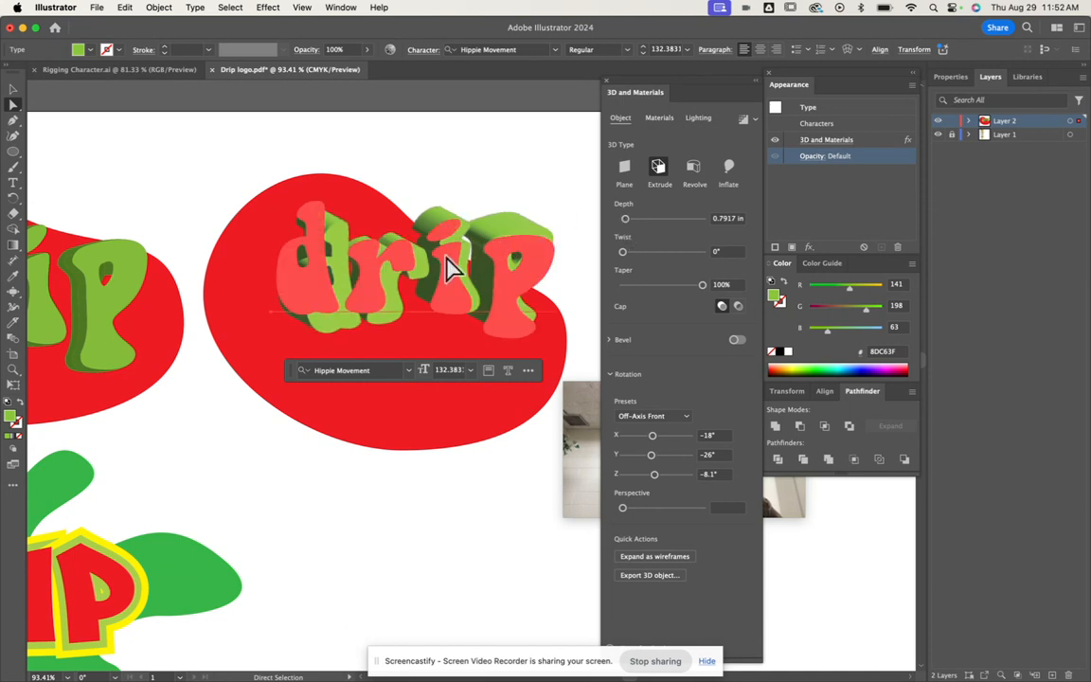
Rotate the 3D drip text freehand to about X 172.6°, Y -156.5° and Z 173.2°.
click(13, 89)
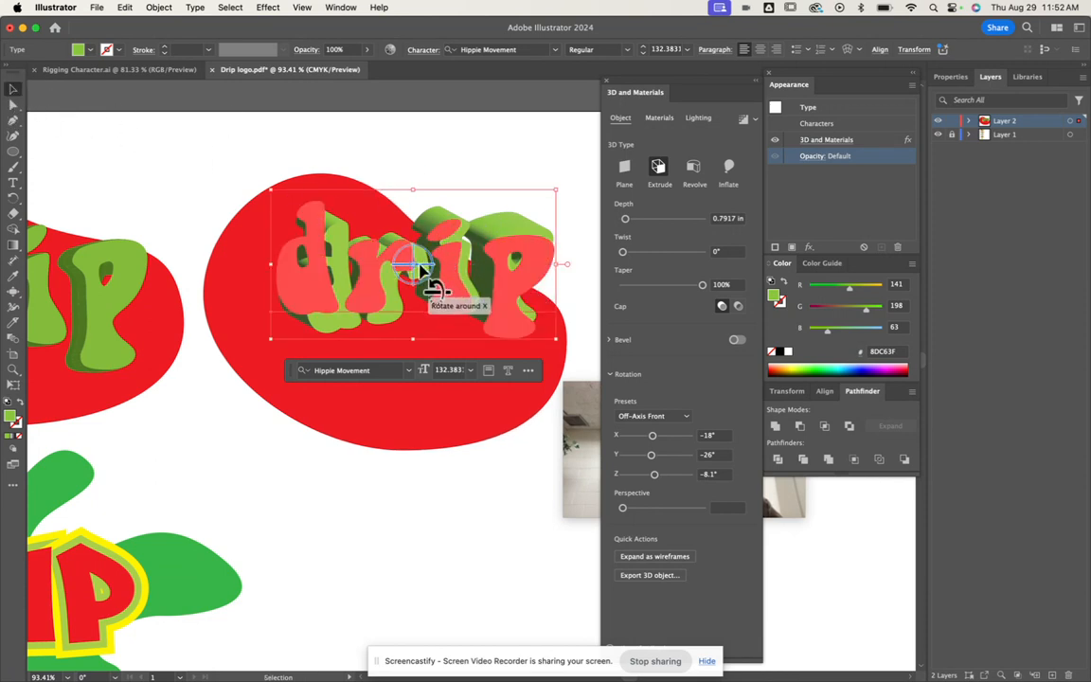
mouse_move(419, 262)
mouse_down()
mouse_move(419, 245)
mouse_move(425, 266)
mouse_move(406, 263)
mouse_move(412, 256)
mouse_move(401, 274)
mouse_move(395, 254)
mouse_move(401, 260)
mouse_up()
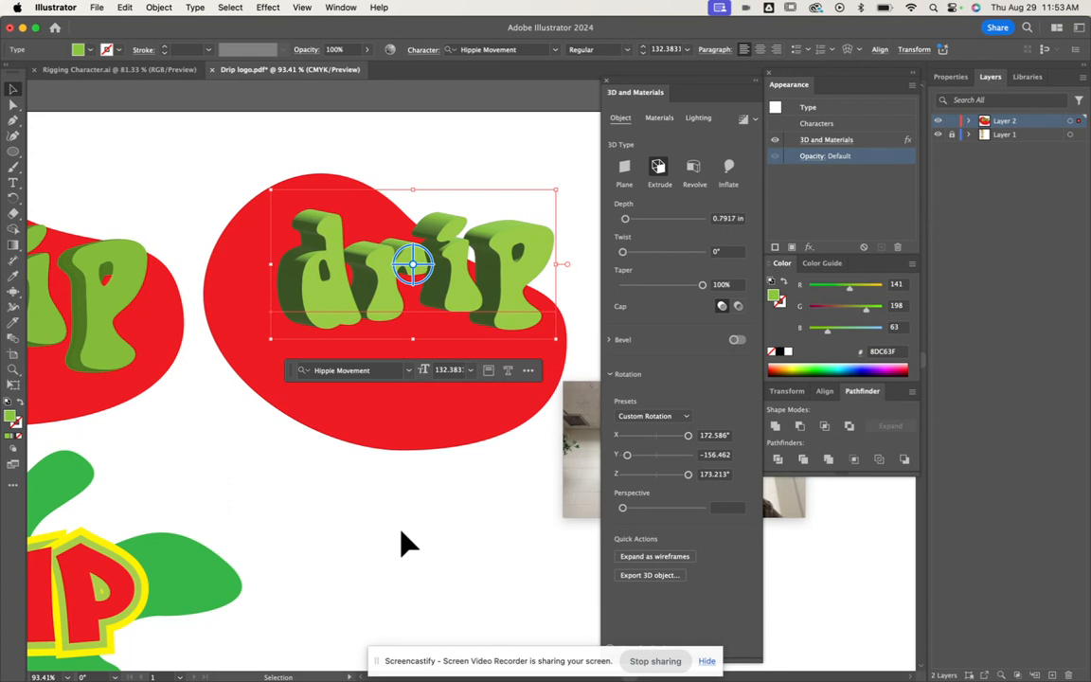
Apply the Diffuse lighting preset to the 3D text and reposition Light 1 to about -116.5° rotation and 61.6° height.
click(701, 120)
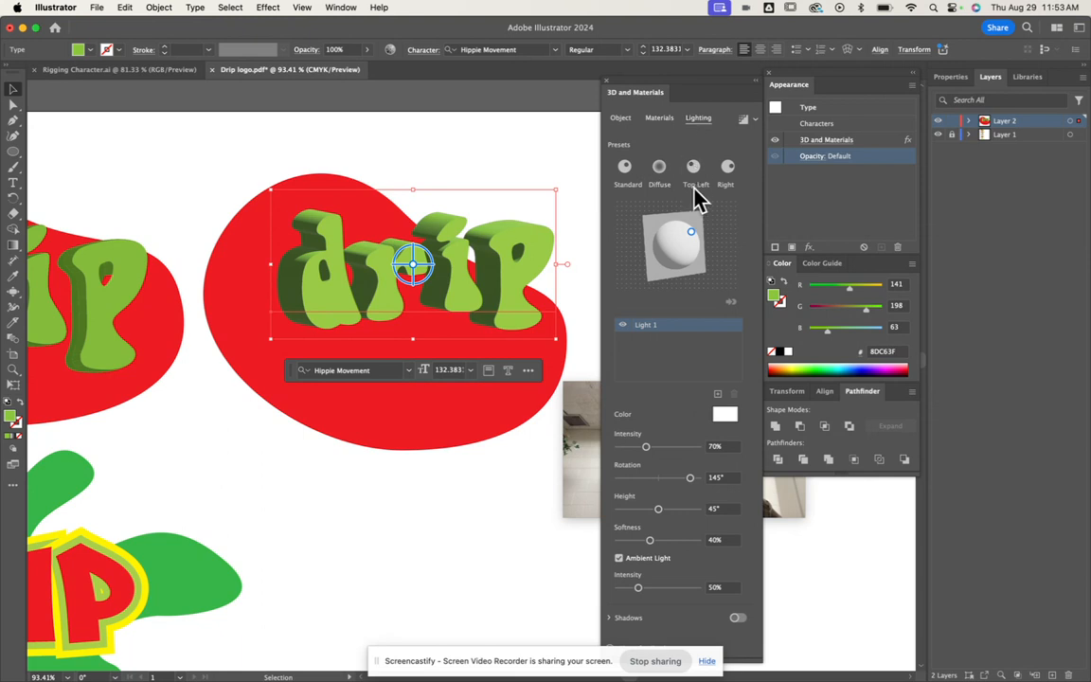
click(660, 168)
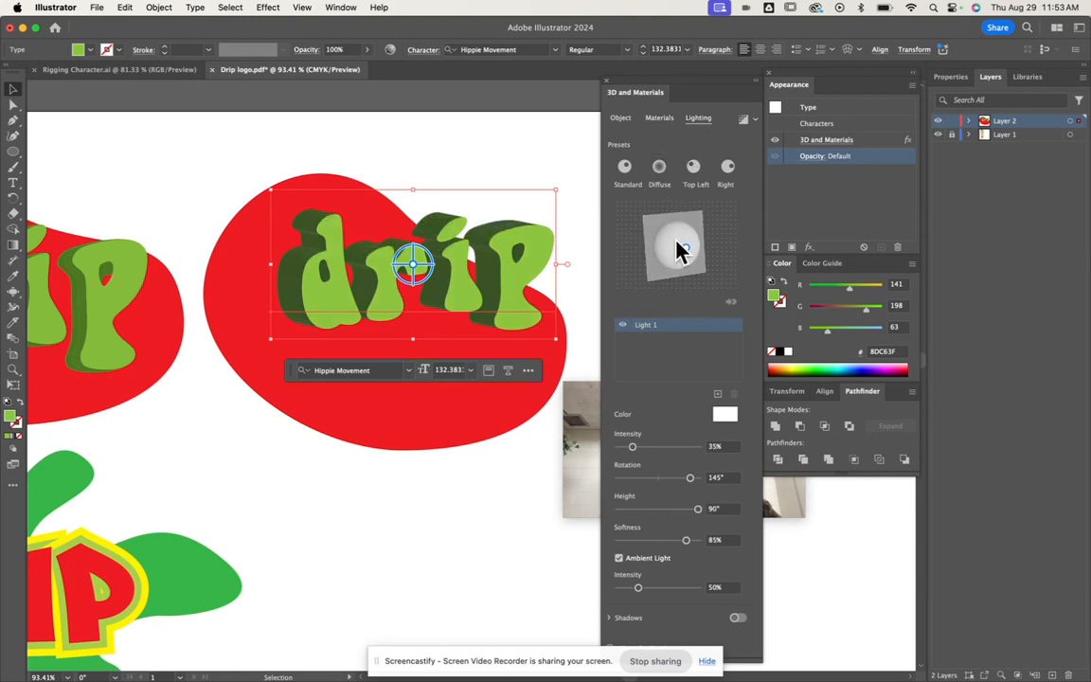
mouse_move(689, 257)
mouse_down()
mouse_move(678, 238)
mouse_move(673, 248)
mouse_up()
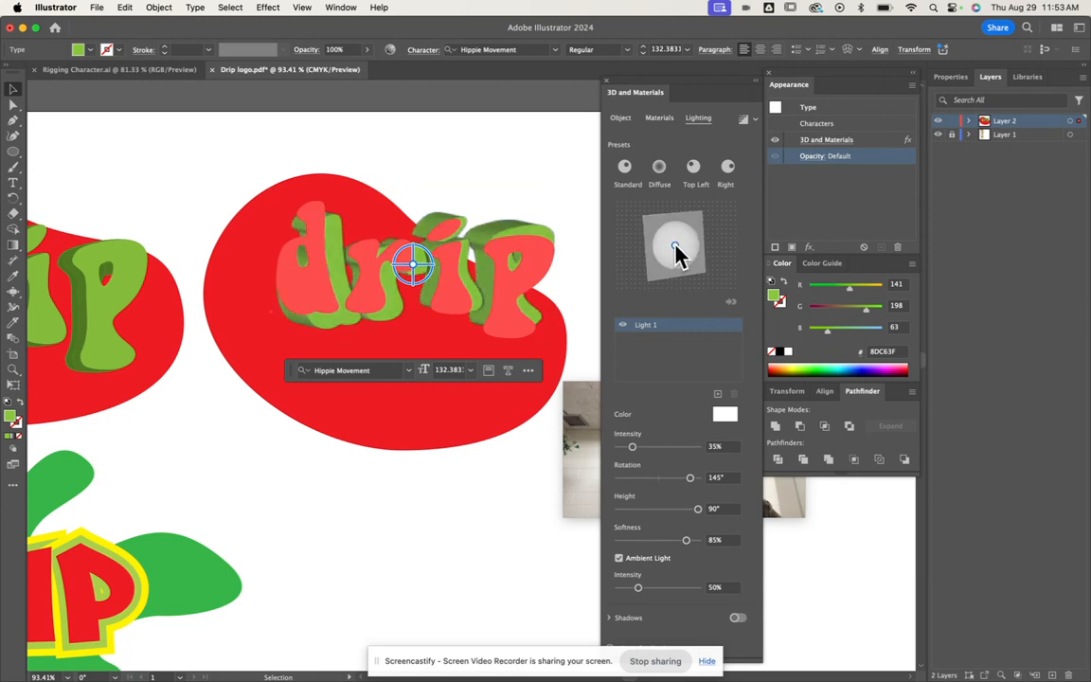
drag(675, 243, 675, 243)
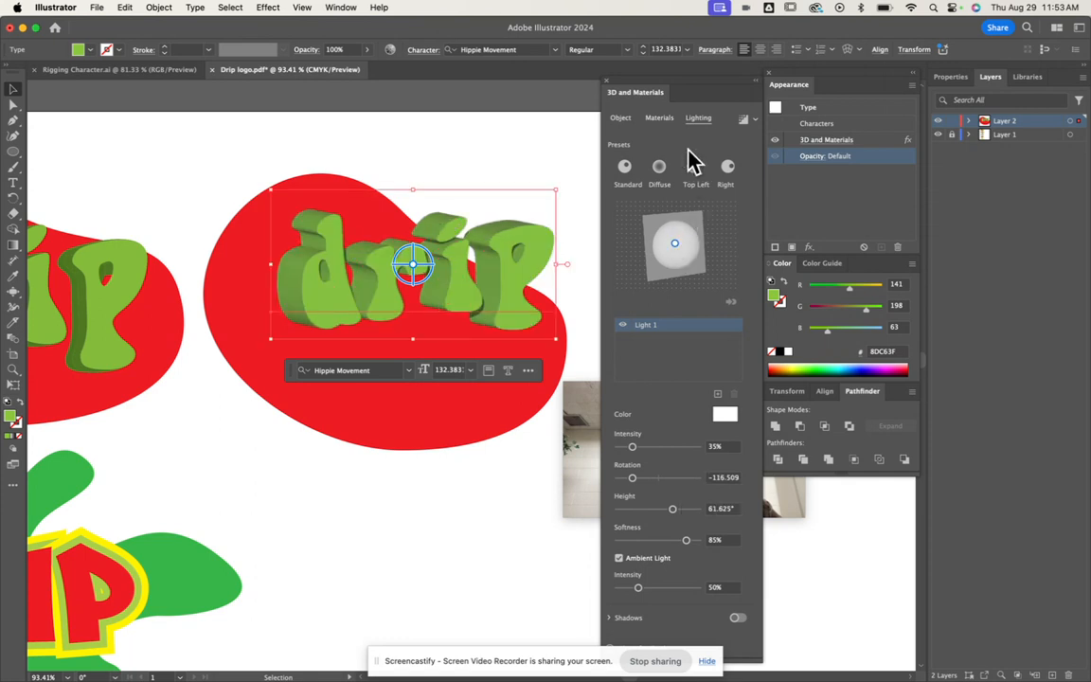
Rotate the 3D drip text freehand to about X 0.2°, Y -24.2° and Z -3.7°, then deselect it.
click(660, 119)
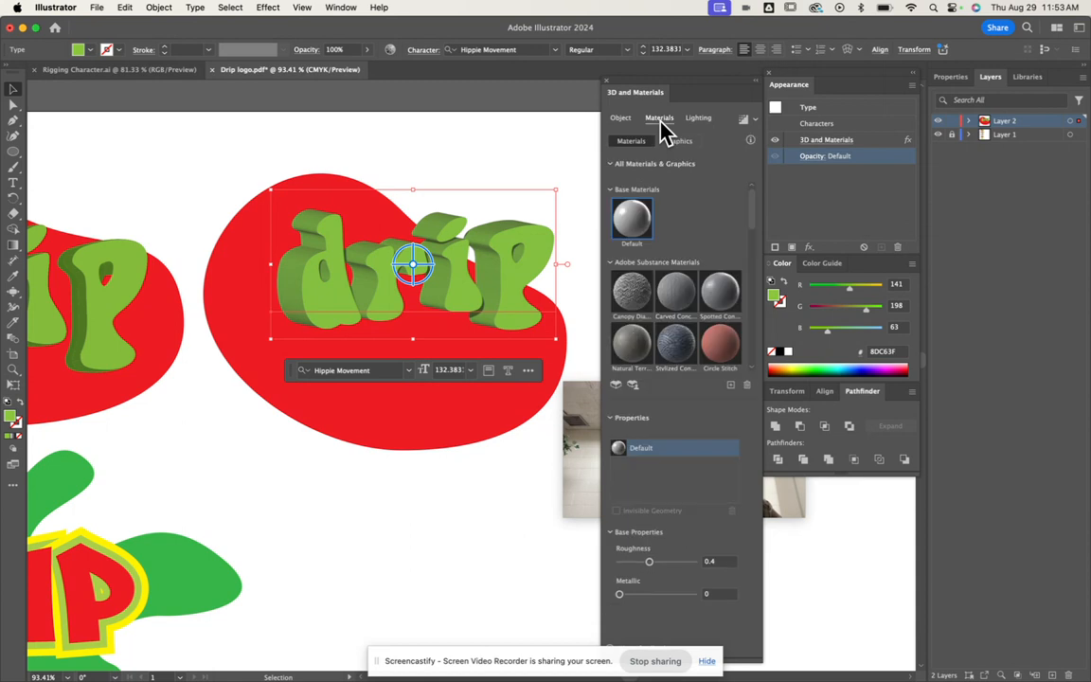
click(623, 120)
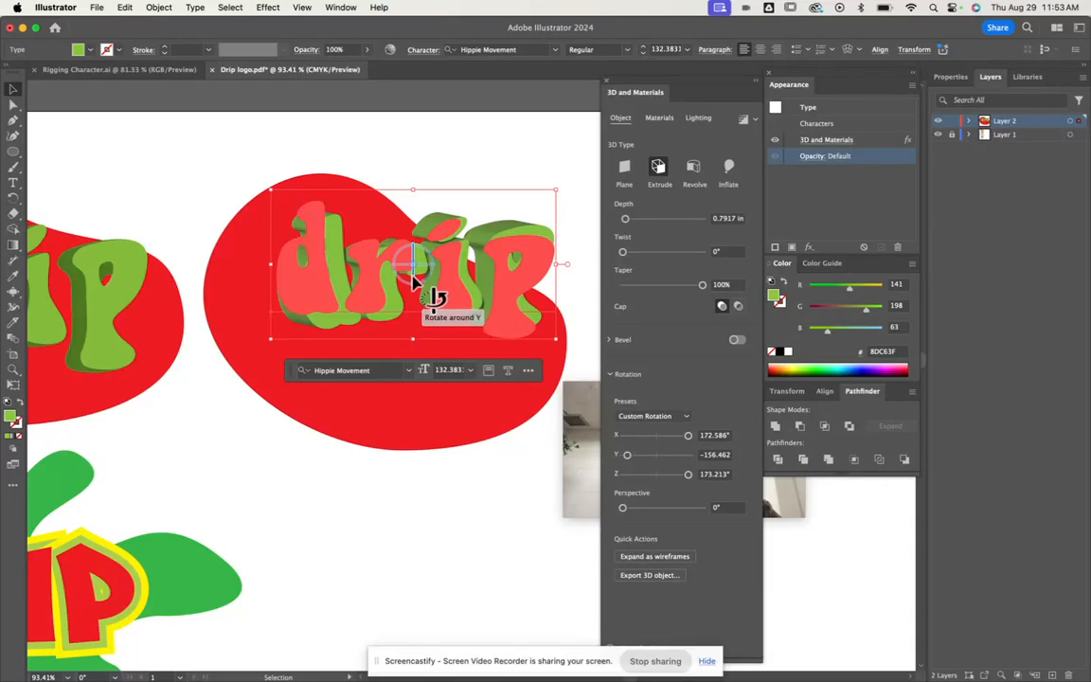
mouse_move(421, 265)
mouse_down()
mouse_move(421, 255)
mouse_move(425, 270)
mouse_up()
scroll(429, 279, down, 3)
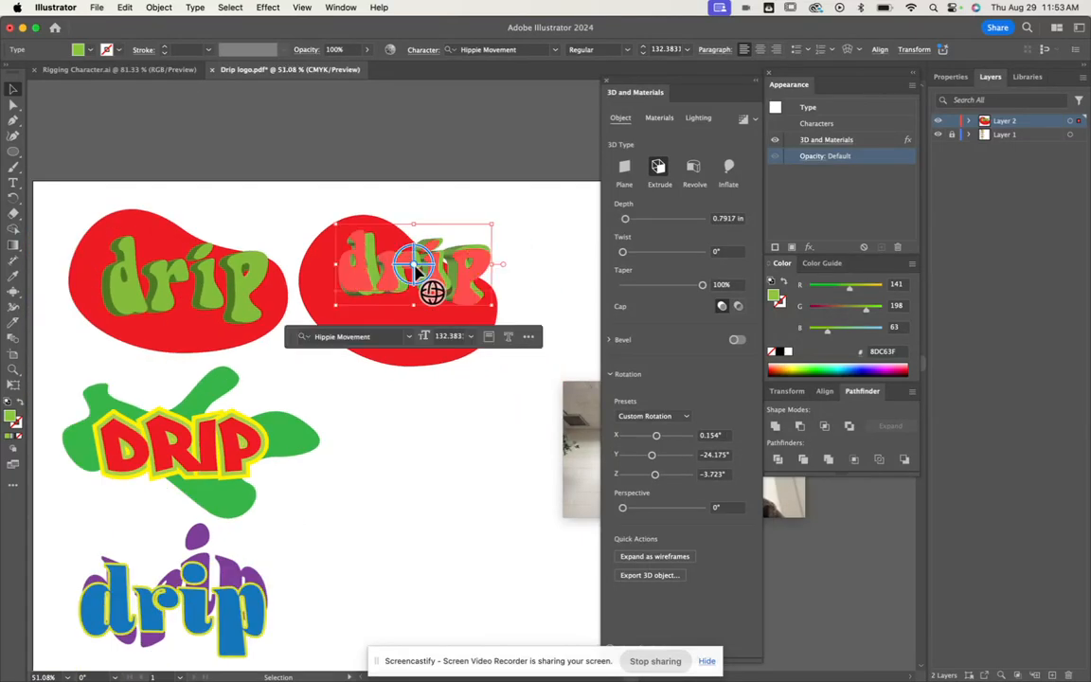
click(444, 450)
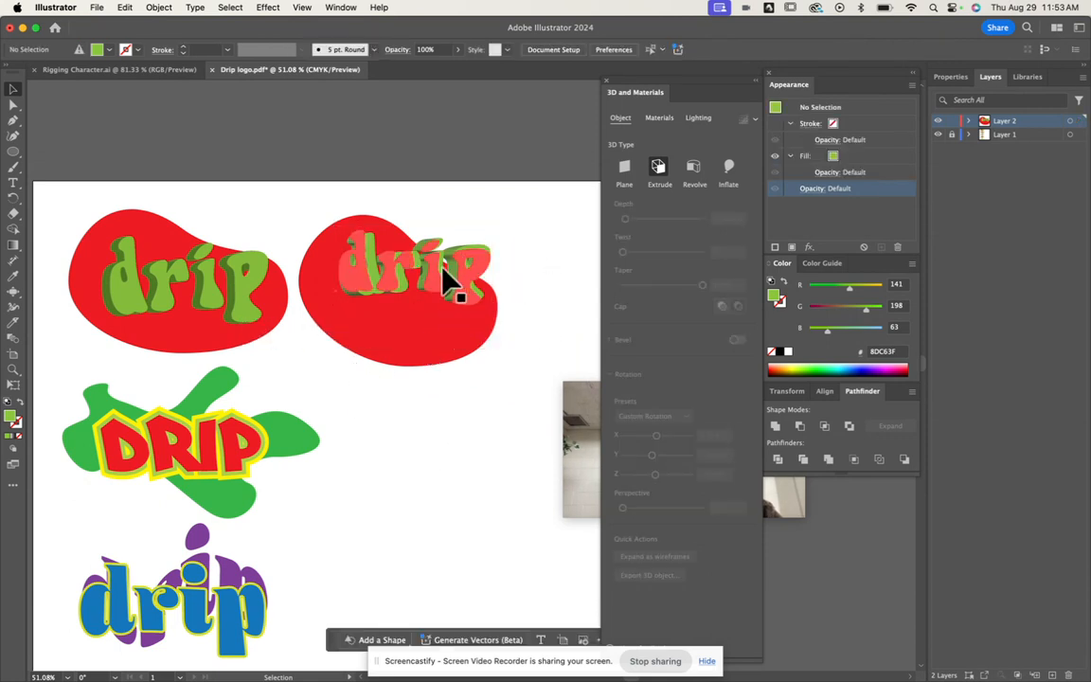
Lock Layer 2 and add the text DRIP on a new layer beside the second reference logo.
scroll(421, 396, down, 4)
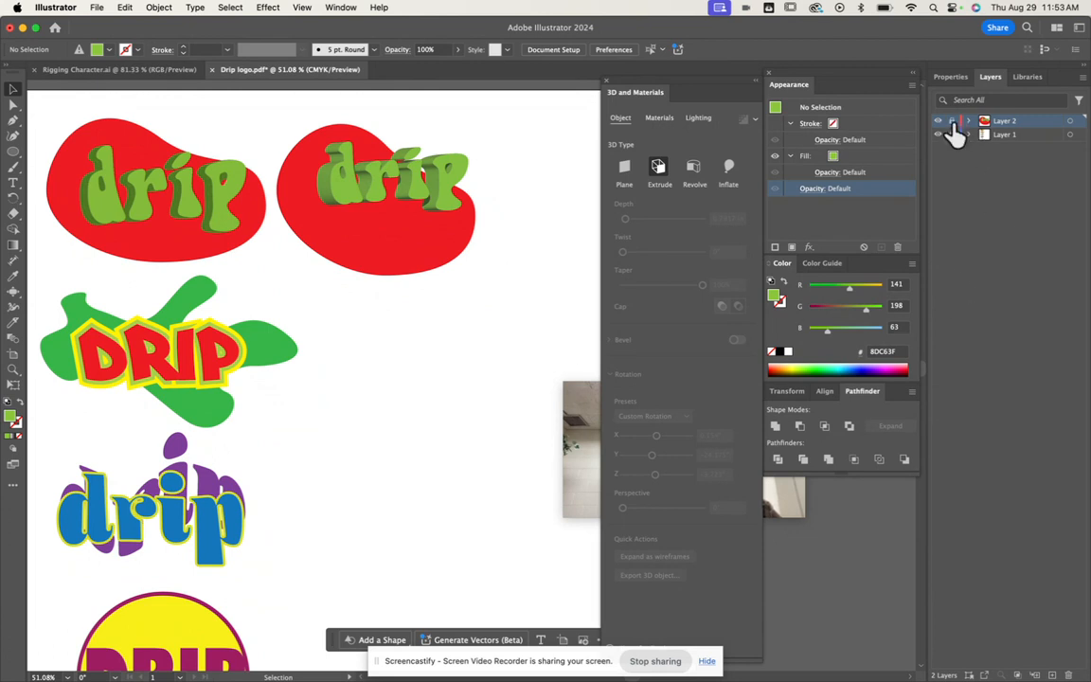
click(1051, 675)
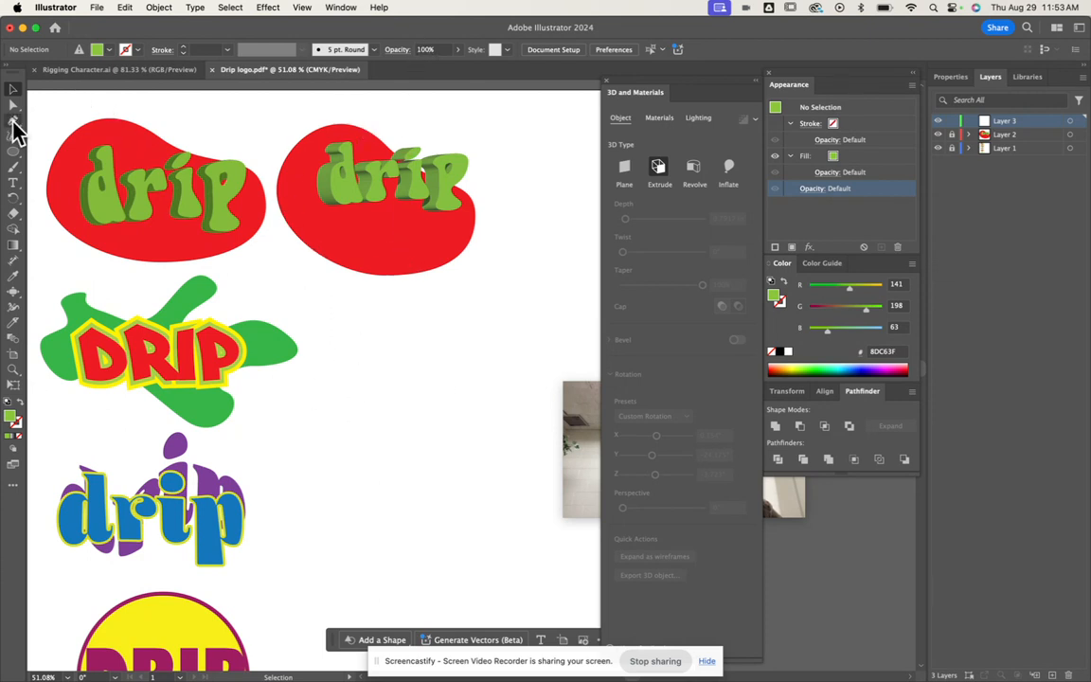
click(14, 183)
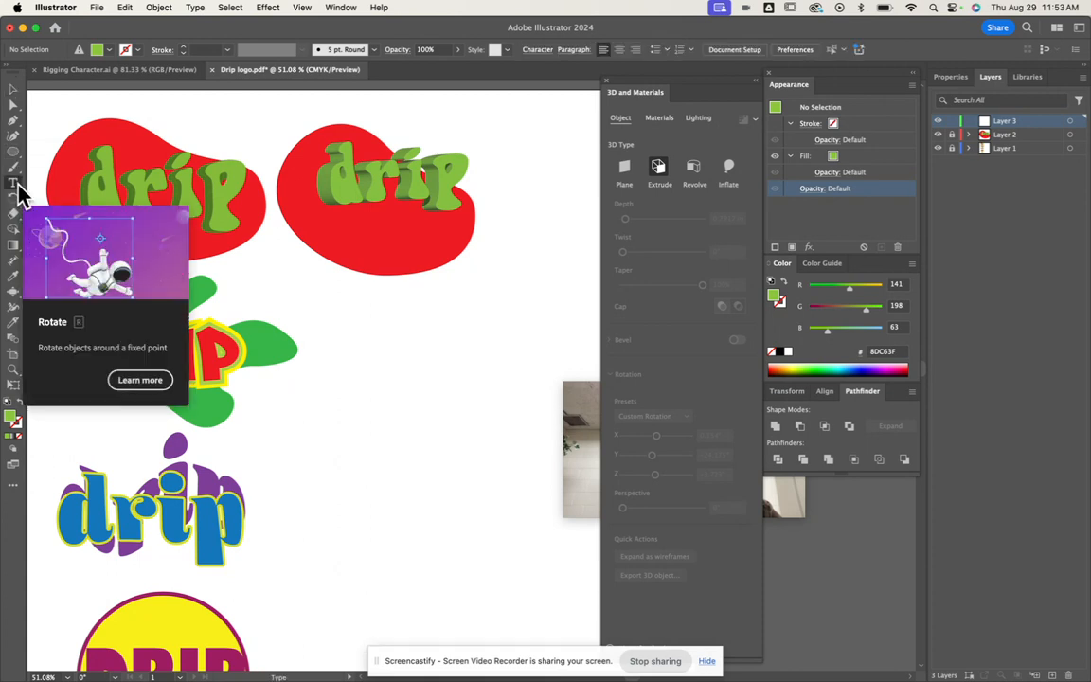
click(370, 341)
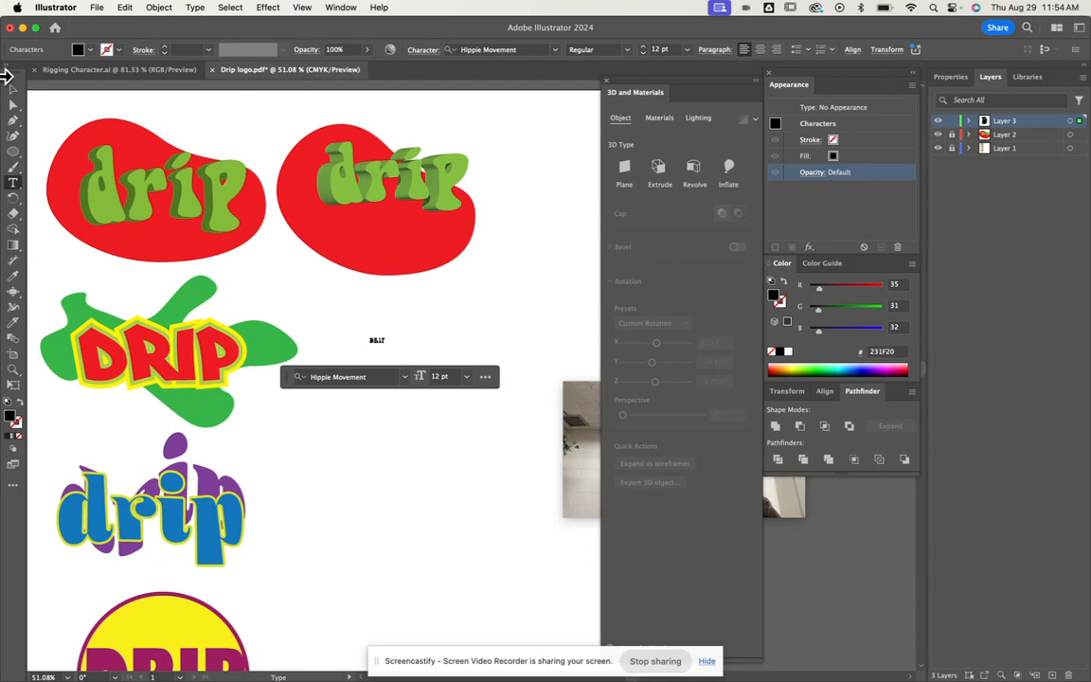
Enlarge the DRIP text to about 111.4 pt and set its font to Arfmoochikncheez.
click(11, 88)
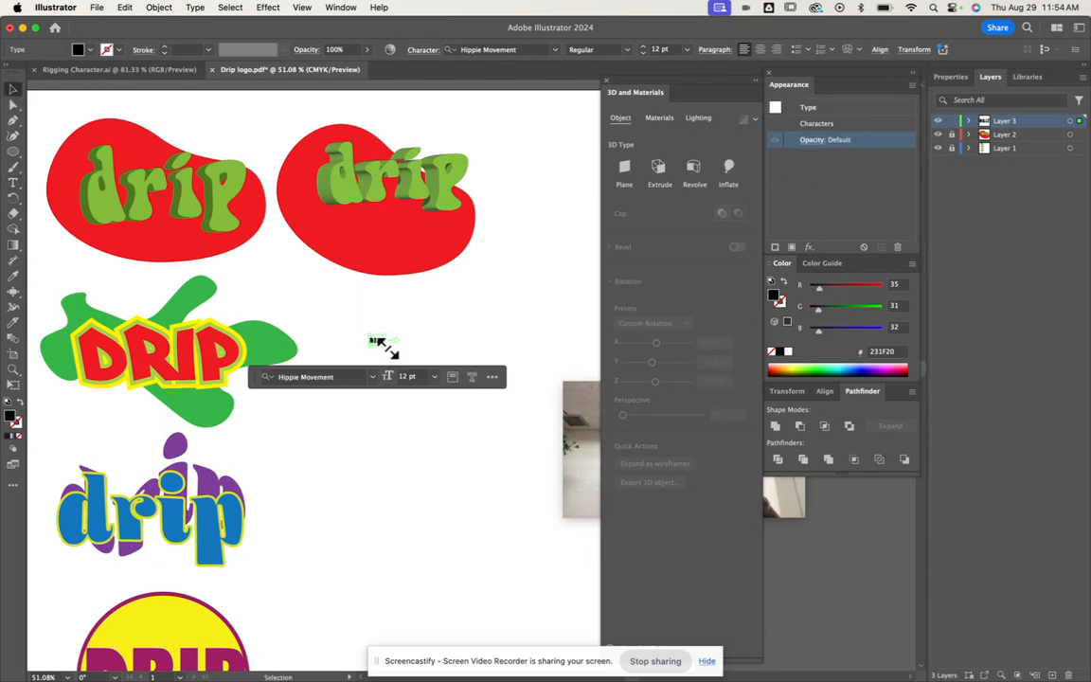
drag(384, 349, 541, 434)
double_click(439, 371)
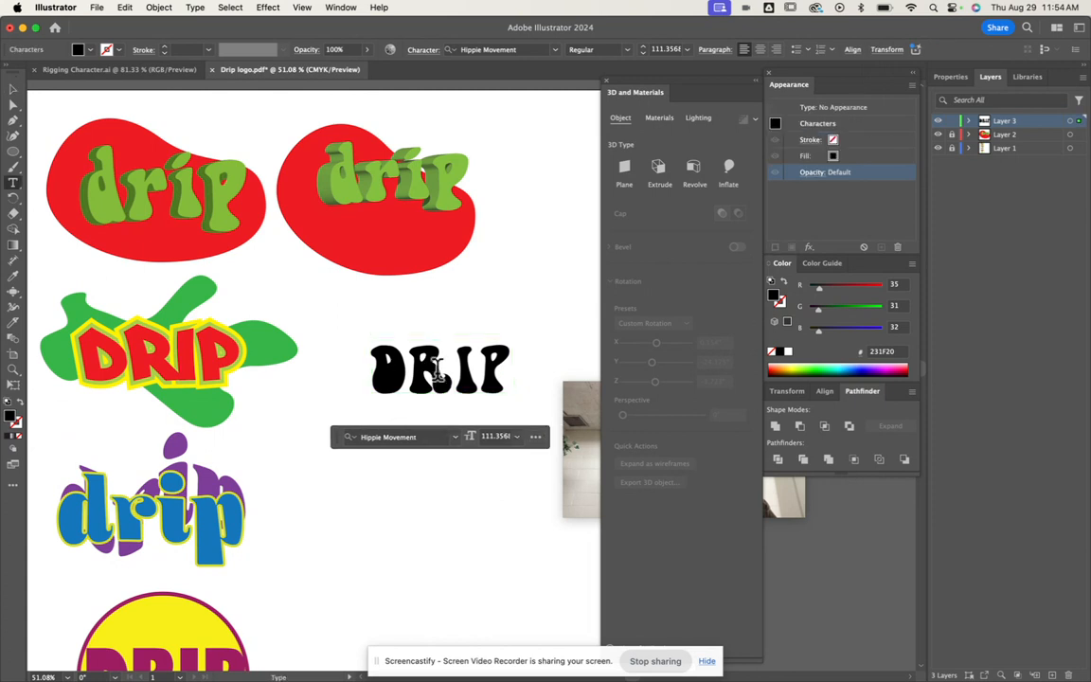
double_click(438, 369)
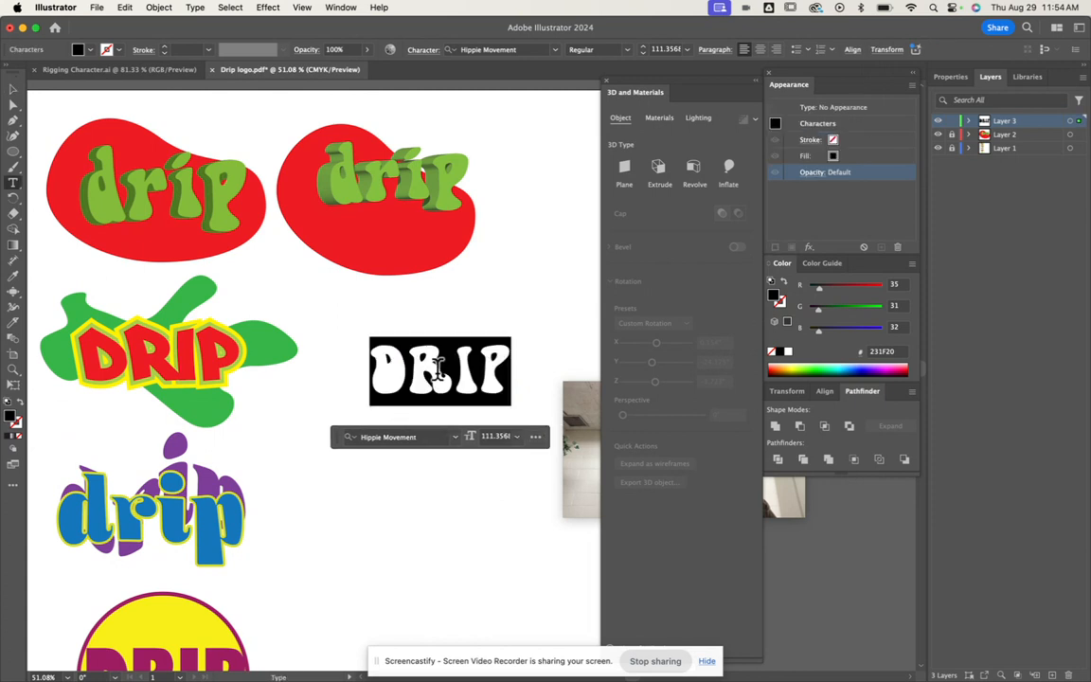
click(512, 49)
text(ar)
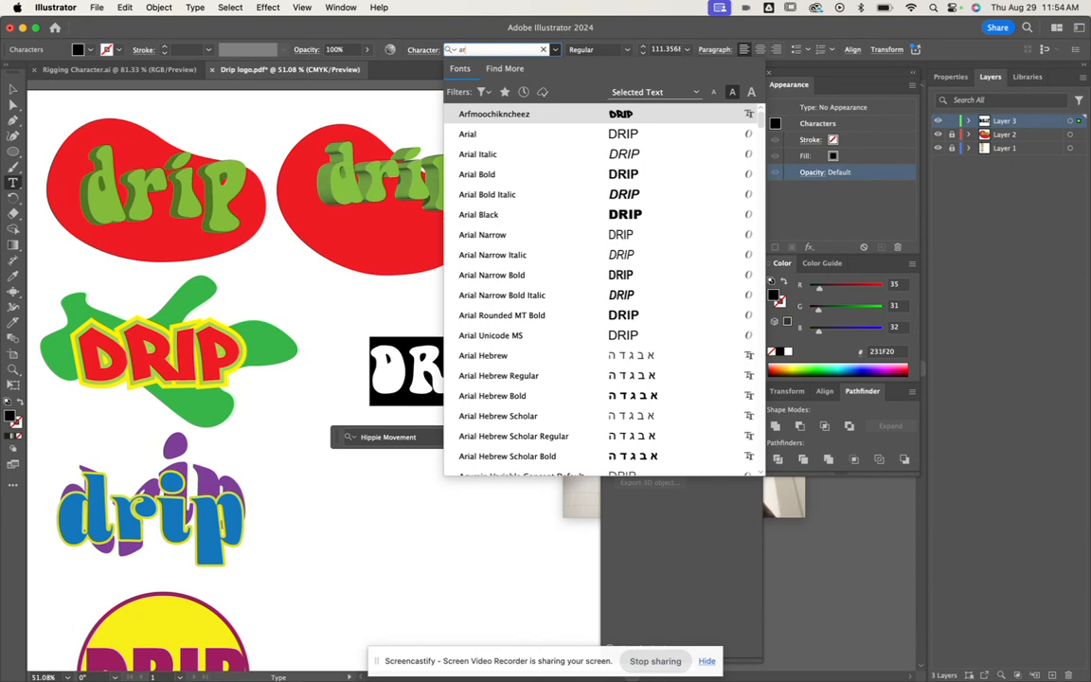
text(f)
click(506, 114)
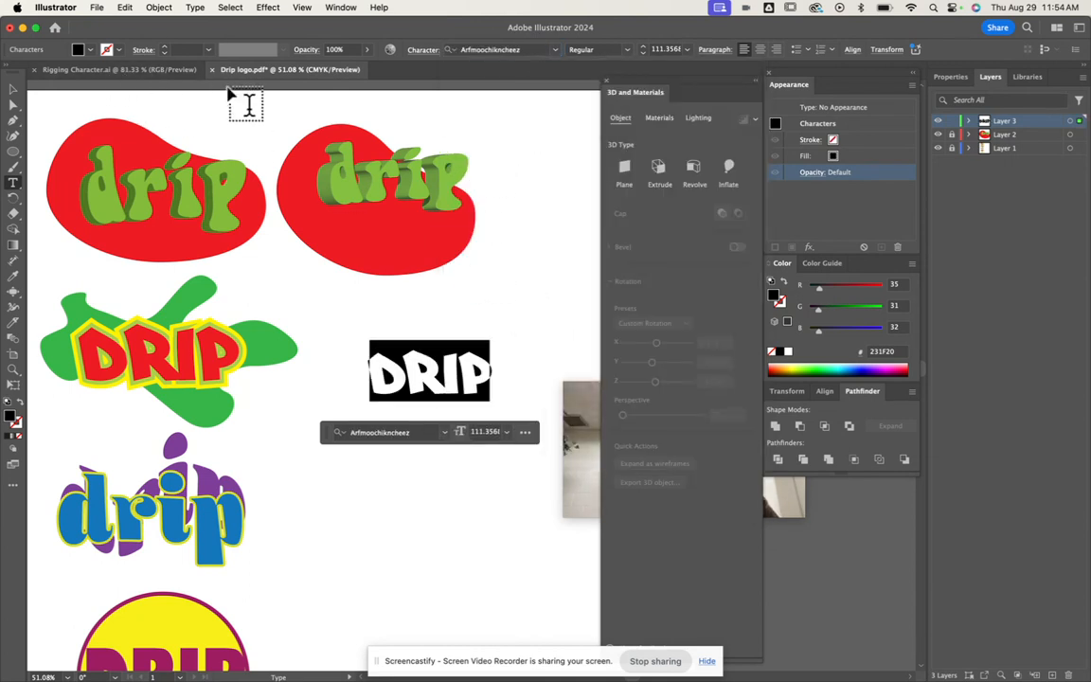
Set the fill of the DRIP text characters to the CMYK Red swatch.
click(833, 157)
click(826, 158)
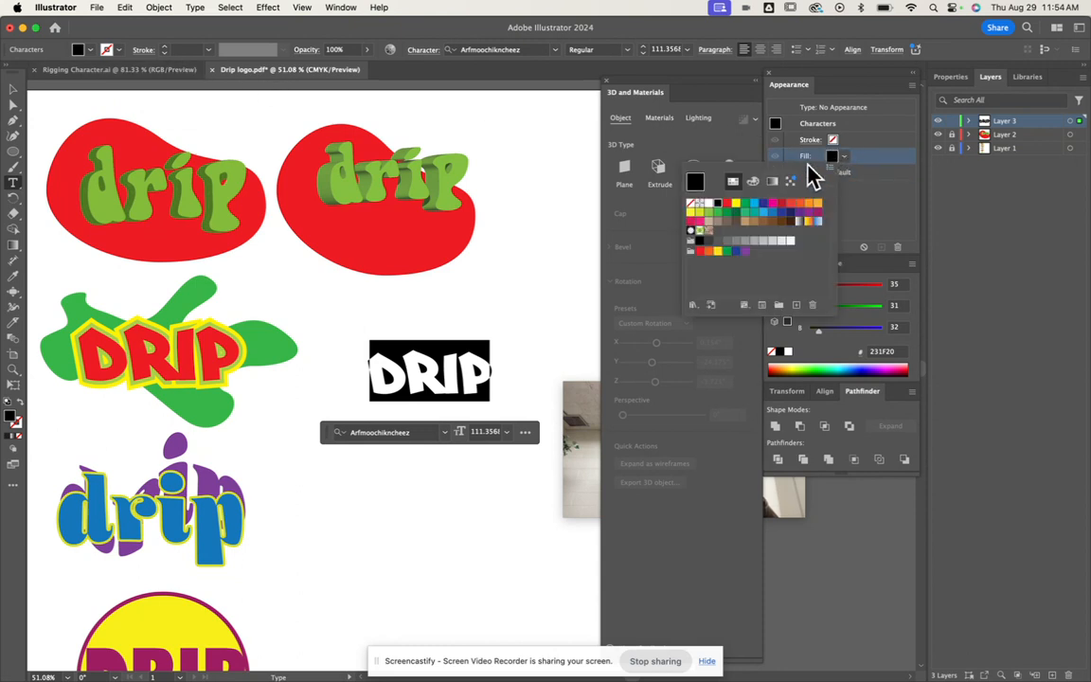
click(726, 205)
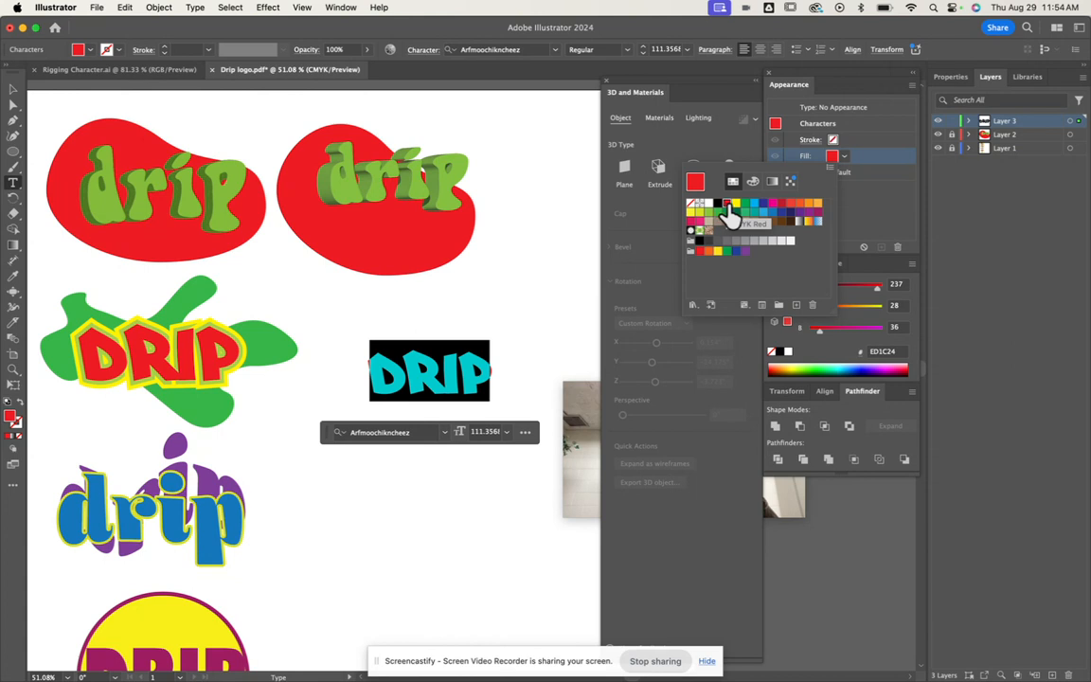
click(887, 197)
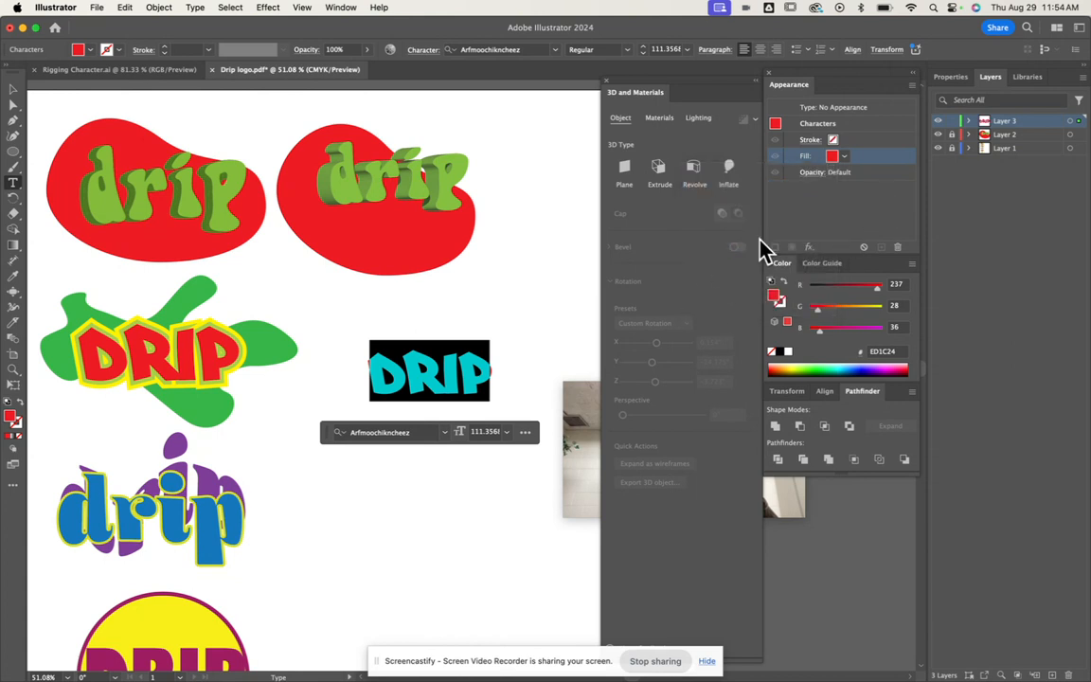
click(815, 226)
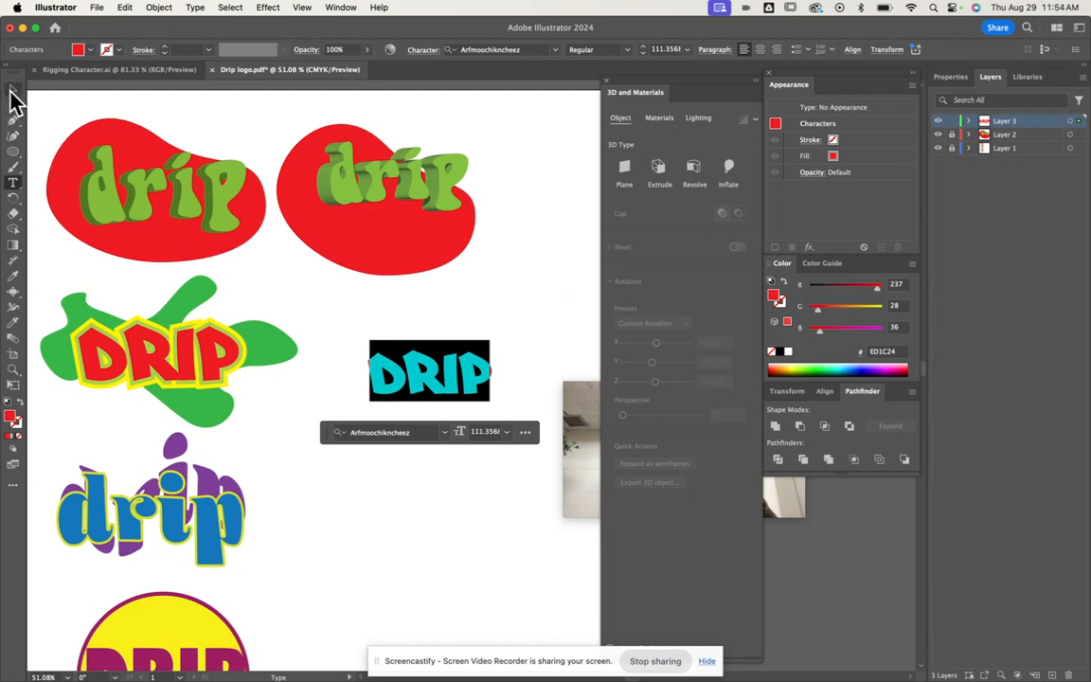
Move the red DRIP text slightly closer to the second reference logo and enlarge it to about 128.2 pt.
click(13, 90)
drag(414, 380, 402, 356)
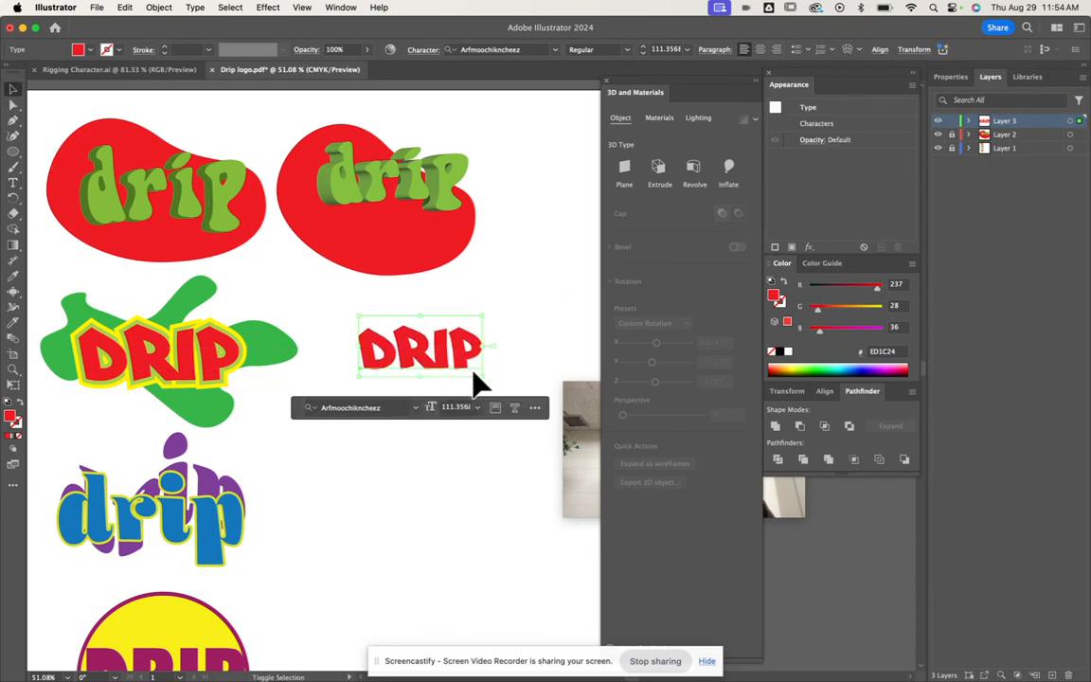
drag(482, 376, 502, 383)
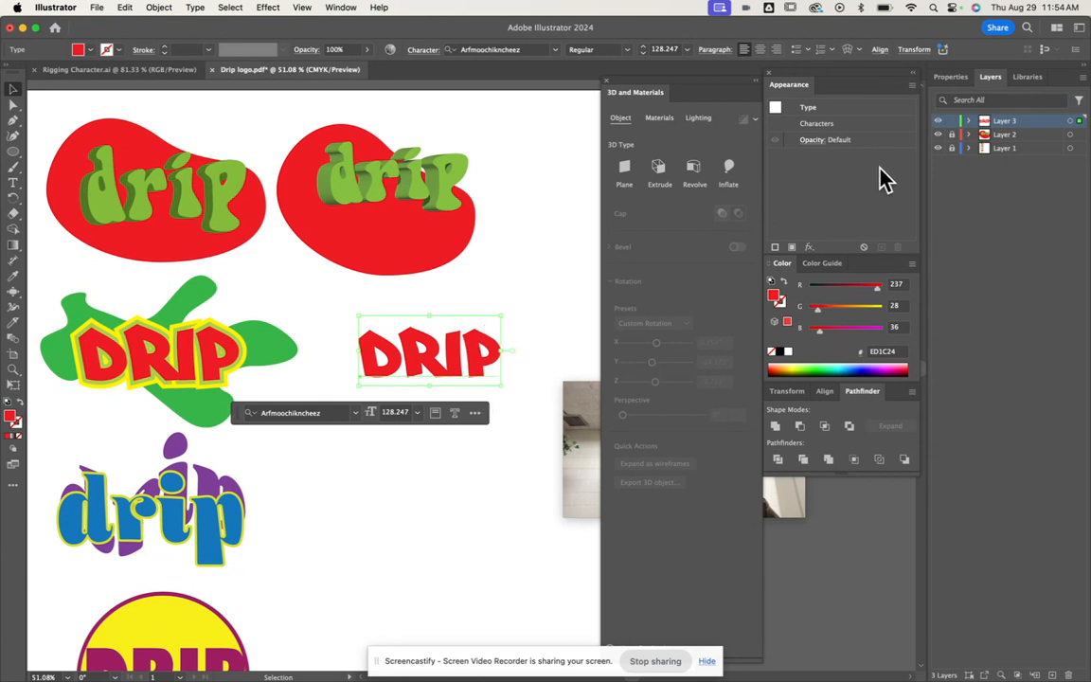
Add a yellow (FFF200) stroke to the DRIP text and align it to the outside.
click(775, 248)
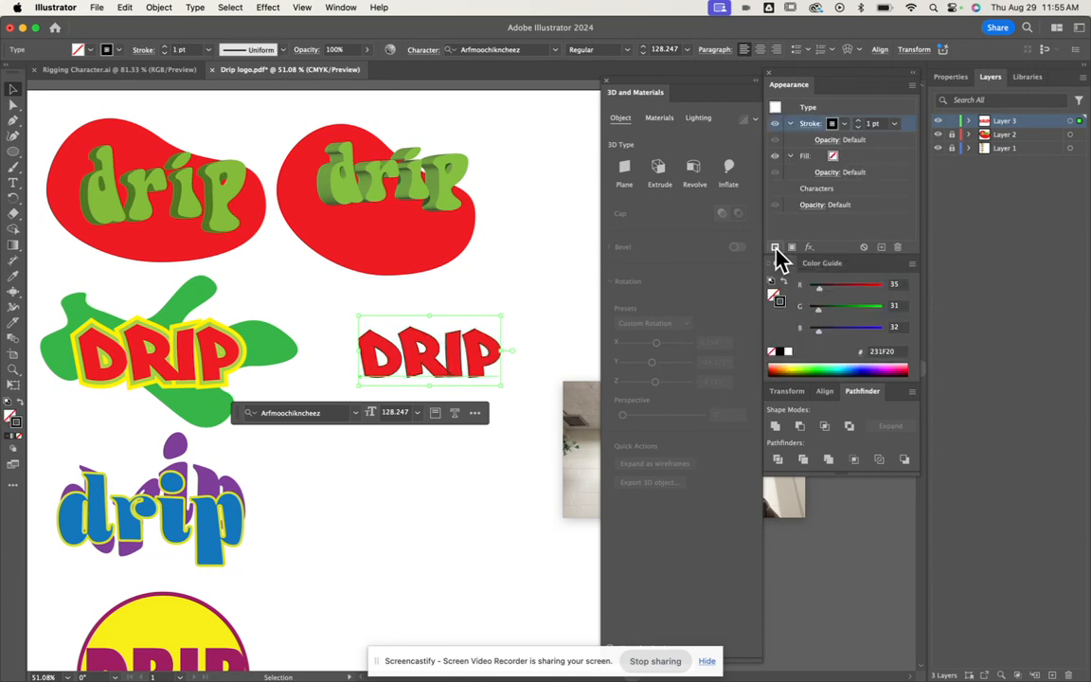
click(843, 128)
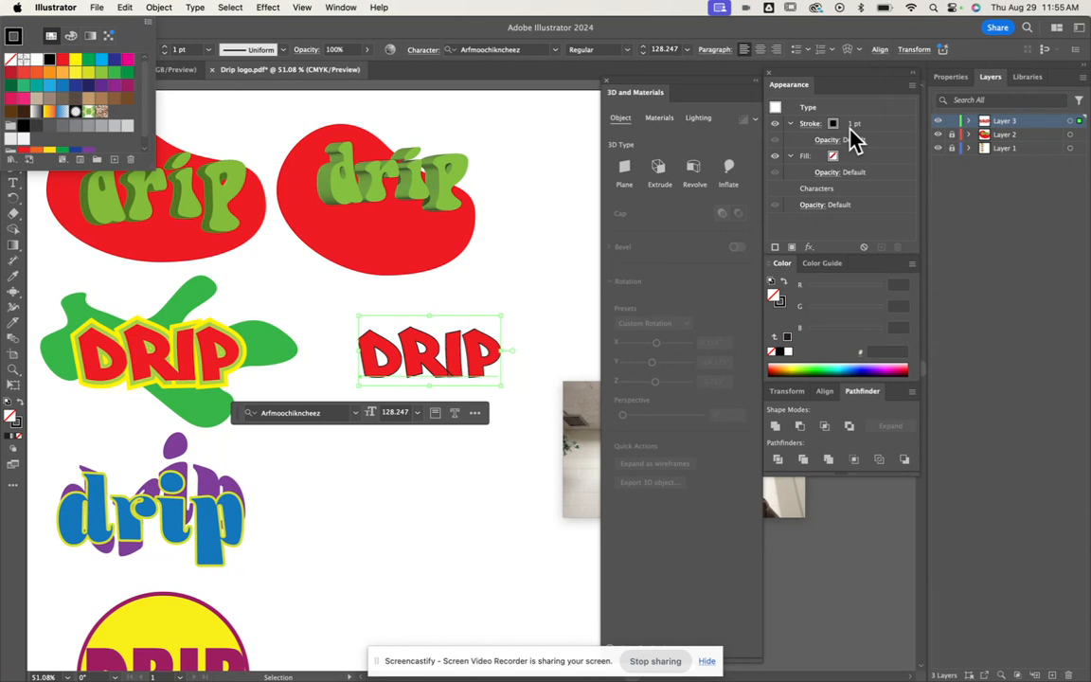
click(75, 61)
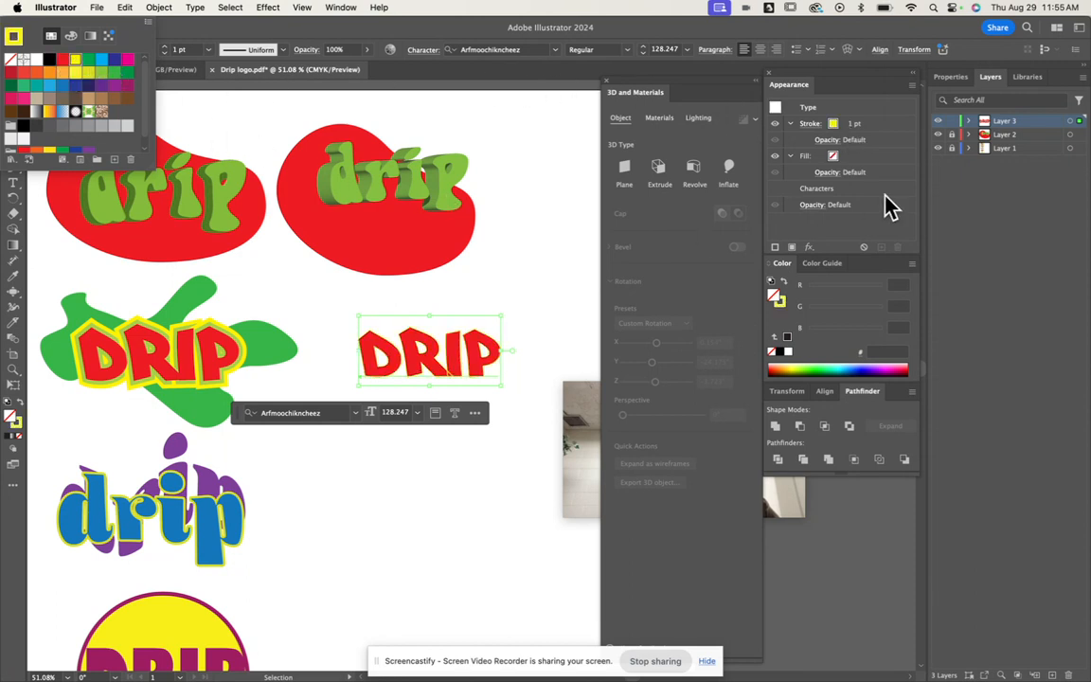
click(811, 125)
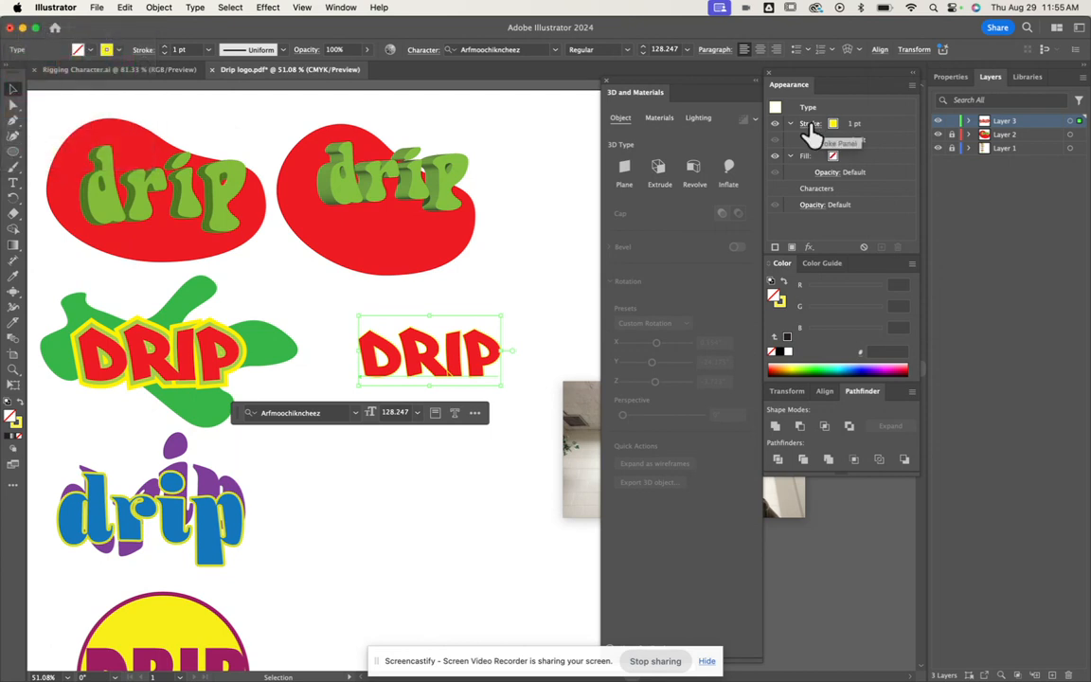
click(810, 126)
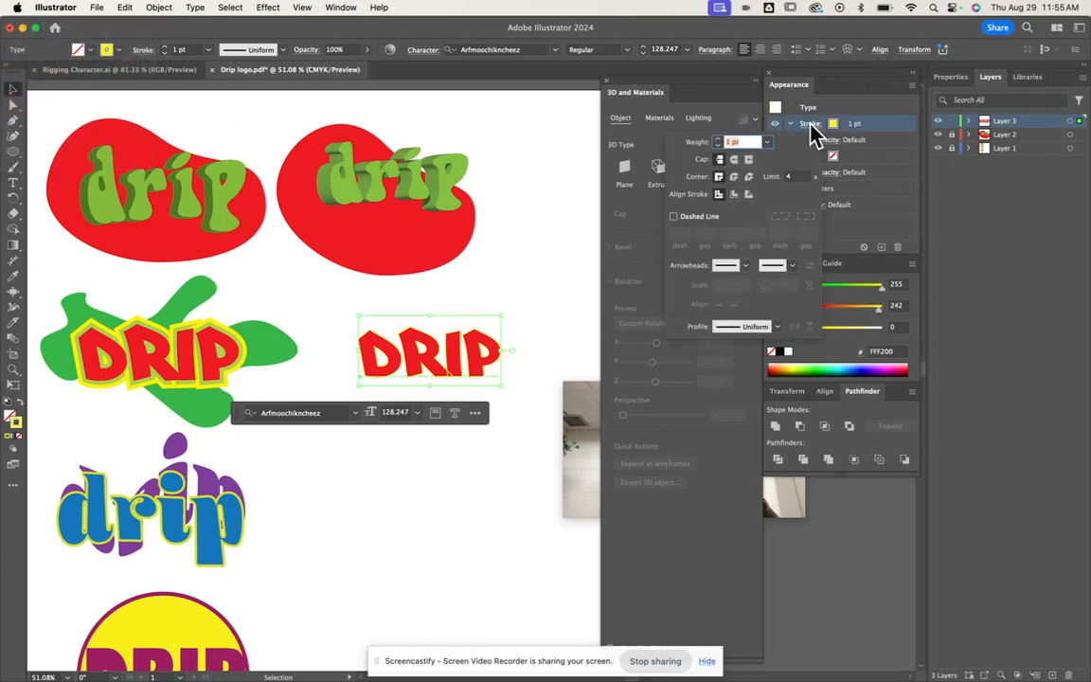
click(747, 195)
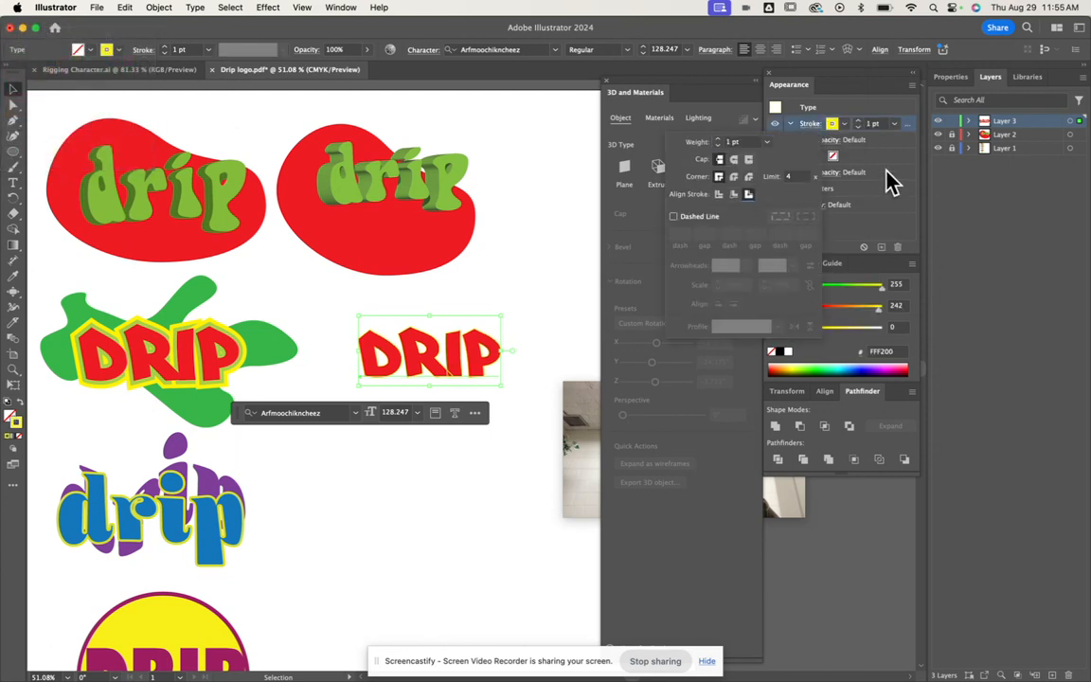
Set the weight of the yellow outside stroke to 7 pt.
click(858, 121)
click(857, 121)
click(858, 121)
click(857, 121)
click(858, 121)
click(858, 121)
click(858, 121)
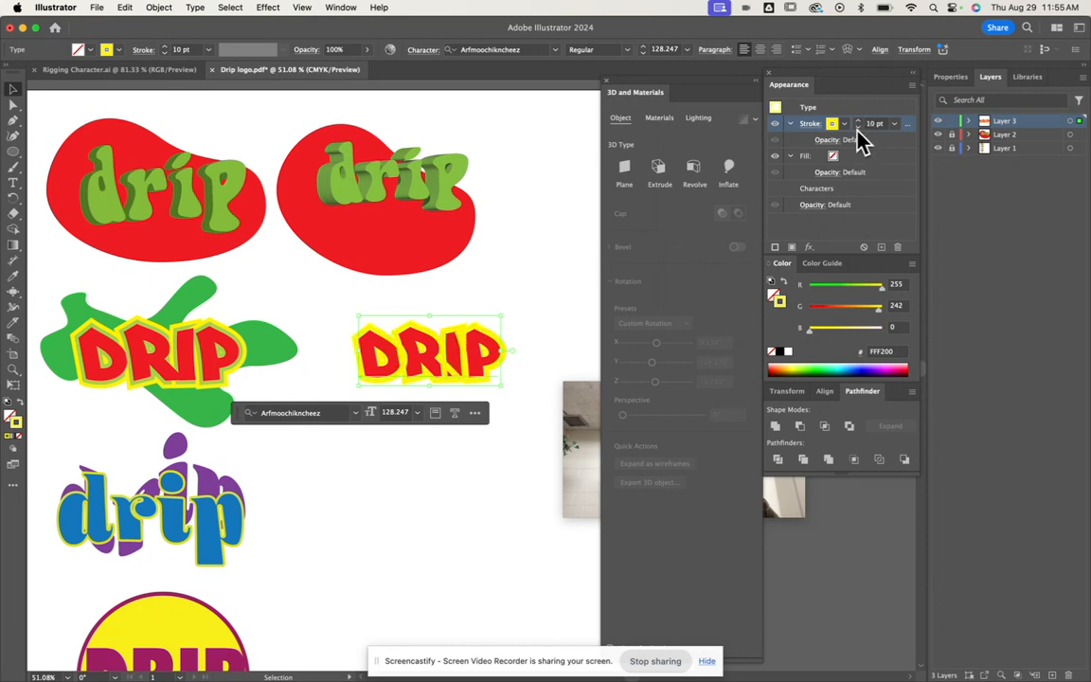
click(858, 129)
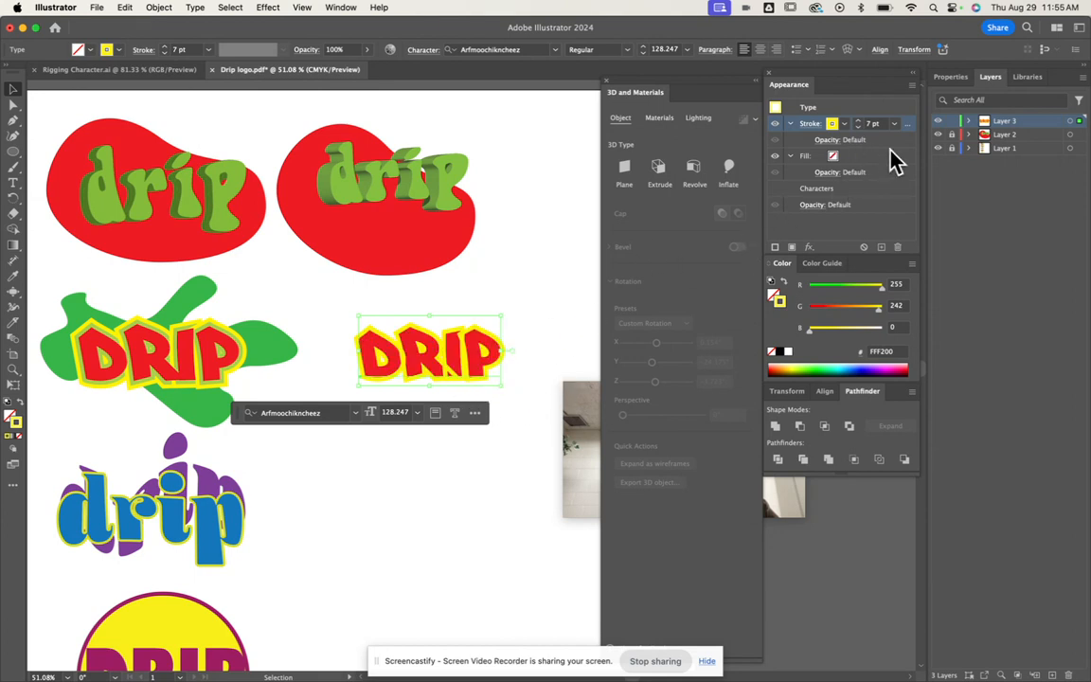
Add a second stroke above the yellow one and colour it light green (8DC63F).
click(774, 247)
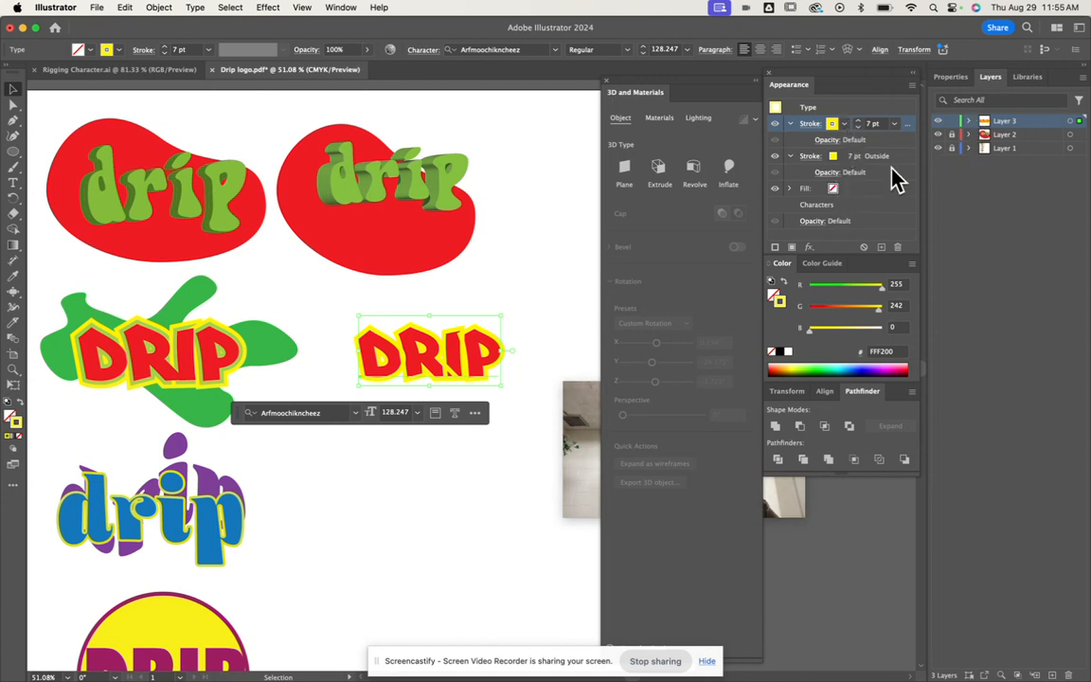
click(843, 125)
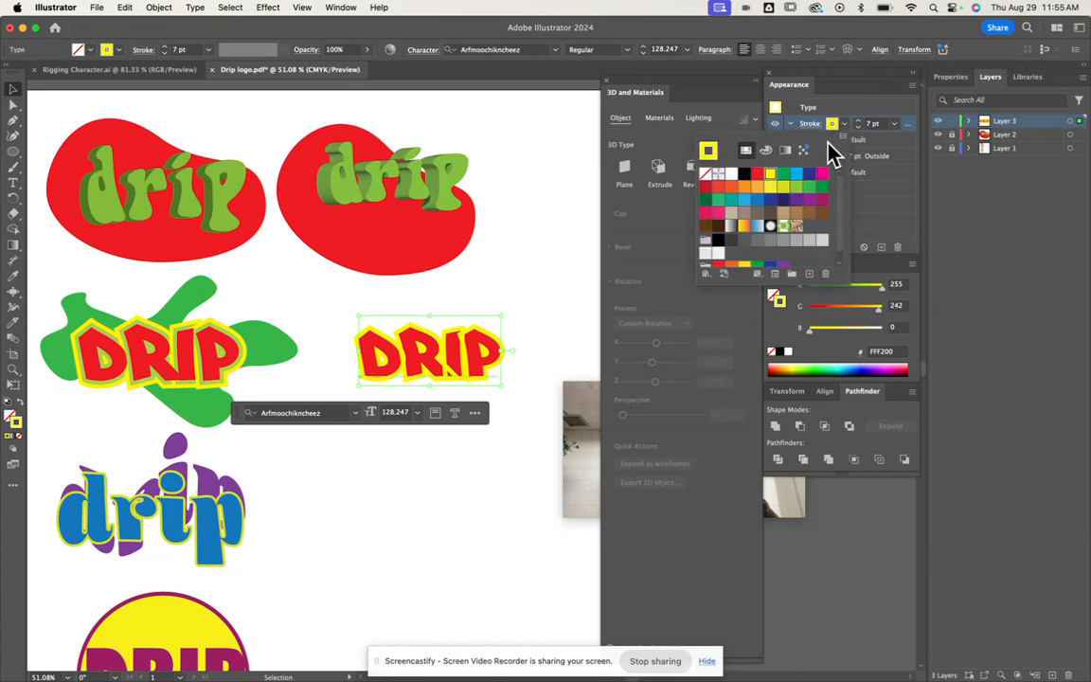
click(794, 188)
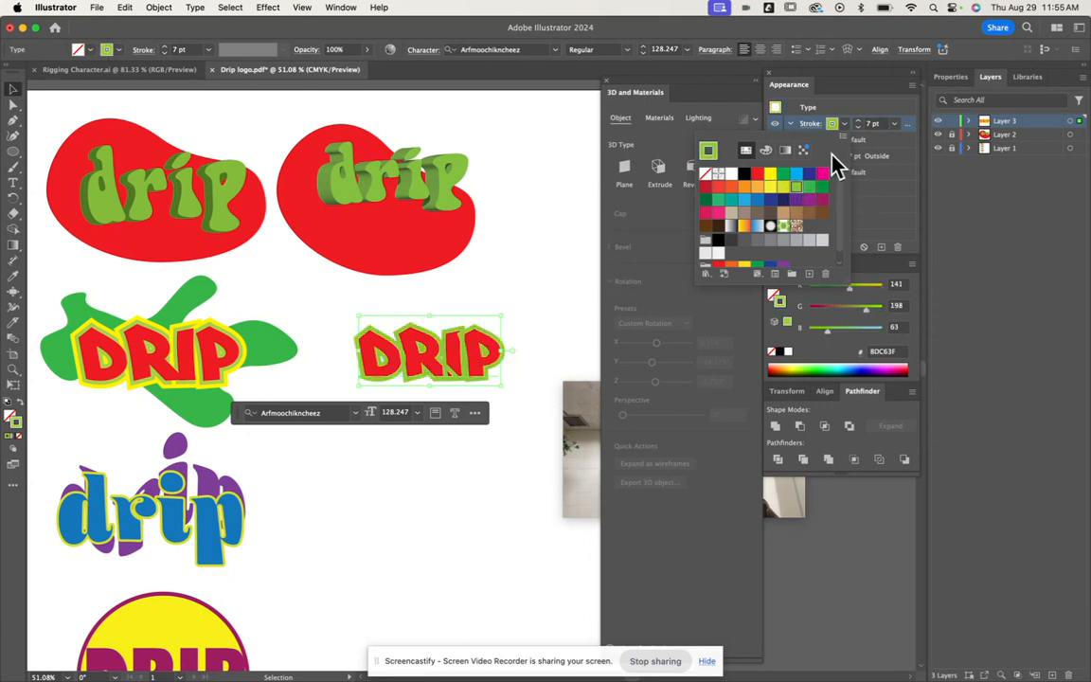
click(879, 188)
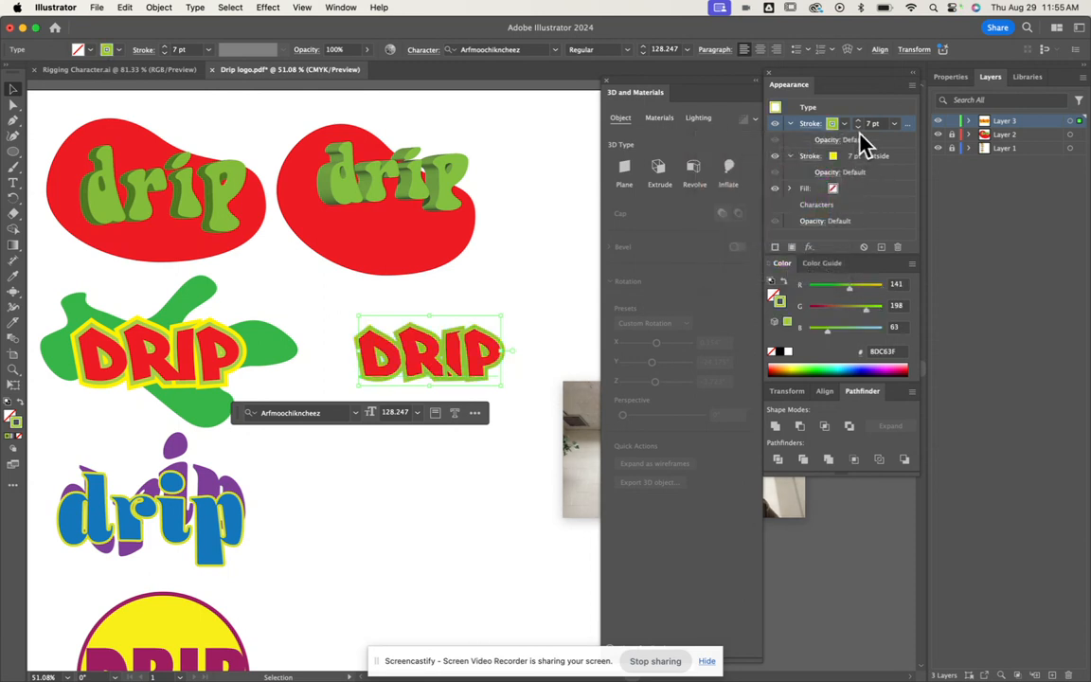
Set the green stroke's weight to 4 pt, then deselect the DRIP text and check its outlines up close.
click(858, 128)
click(858, 128)
click(858, 128)
click(858, 128)
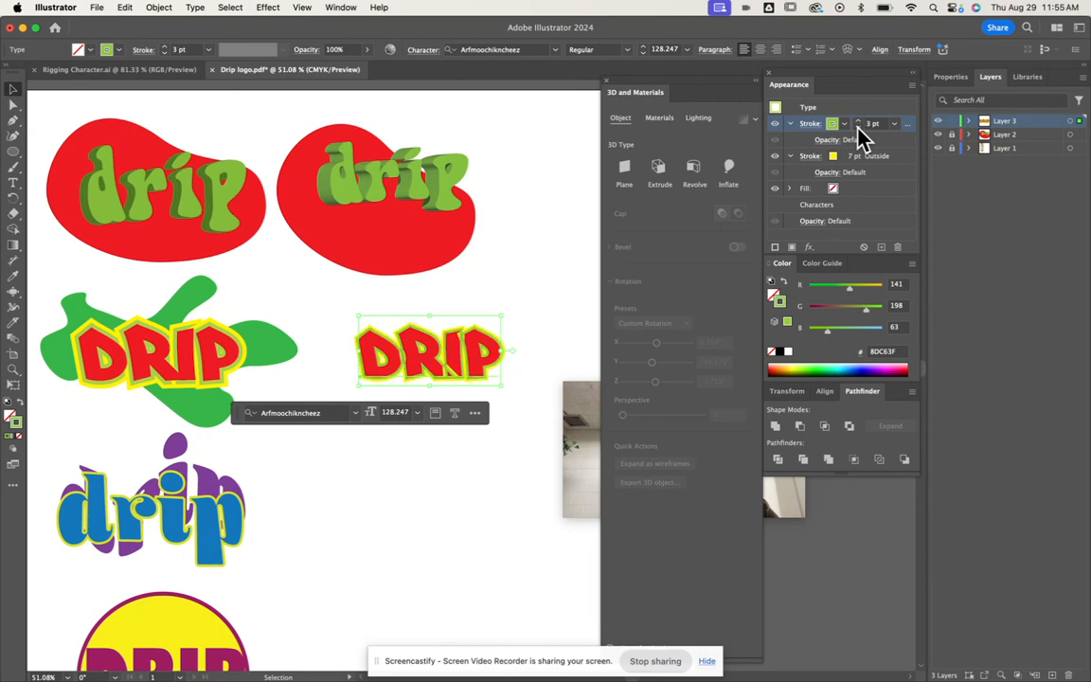
click(858, 120)
click(858, 120)
scroll(478, 336, up, 5)
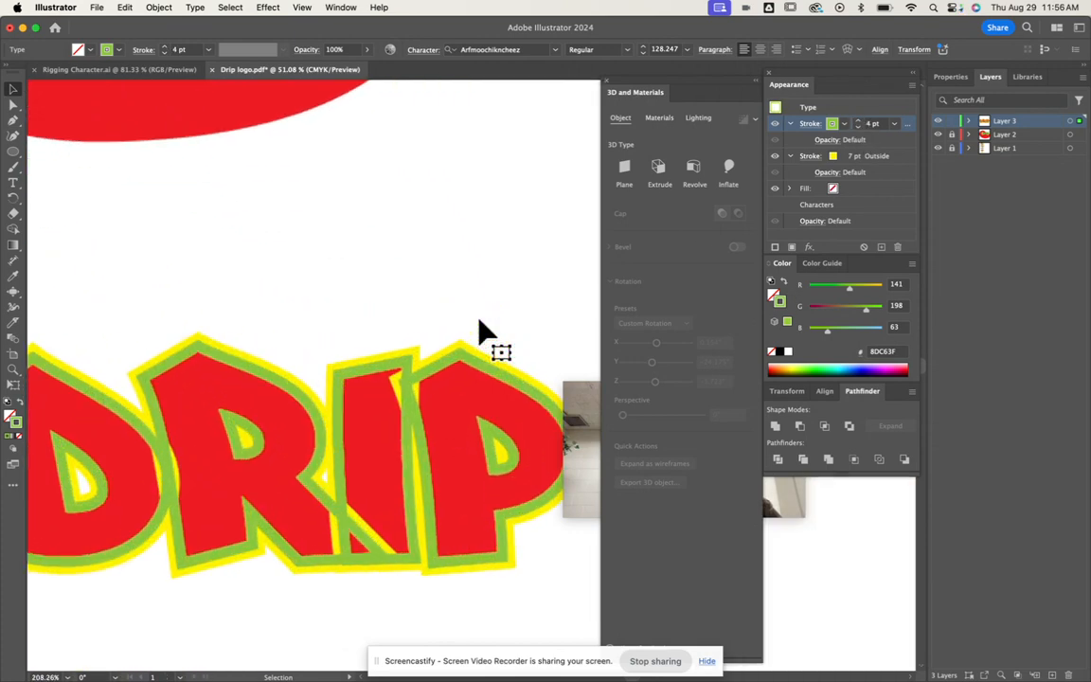
click(478, 213)
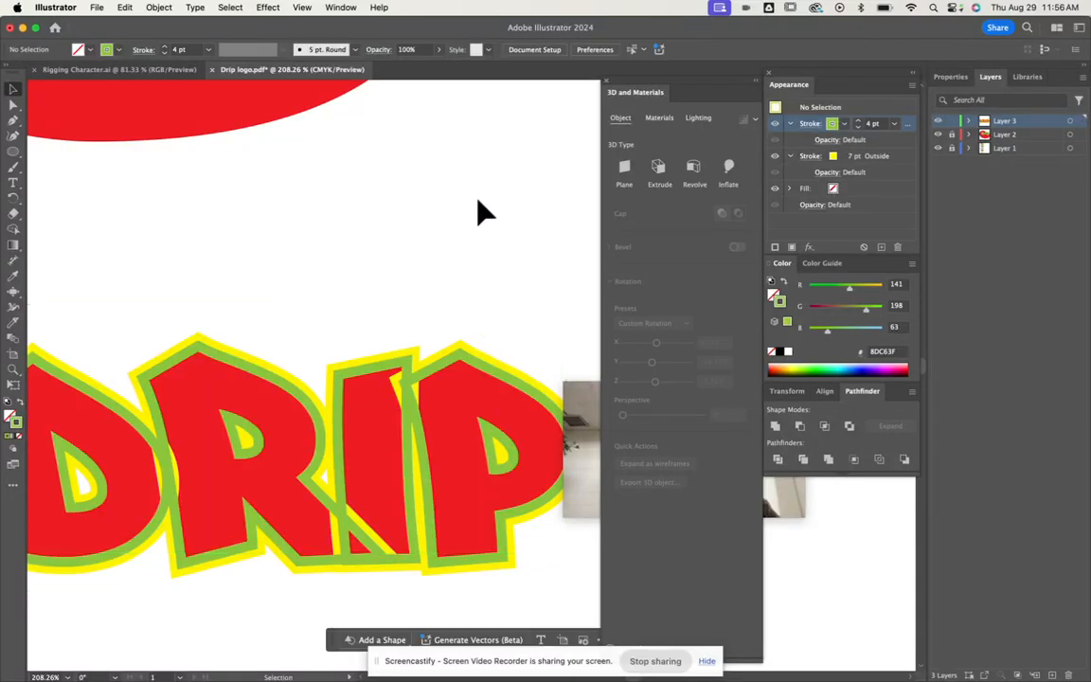
scroll(478, 213, down, 5)
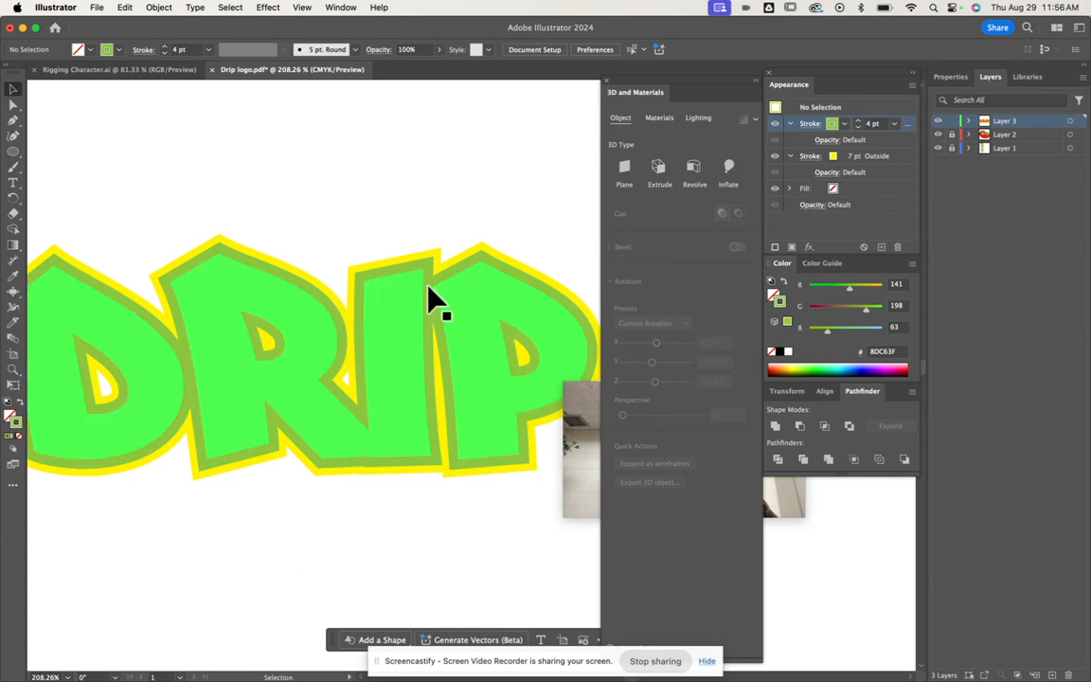
Try to move the fill above both strokes and colour it red (ED1C24), then hide and clear it.
drag(871, 190, 867, 127)
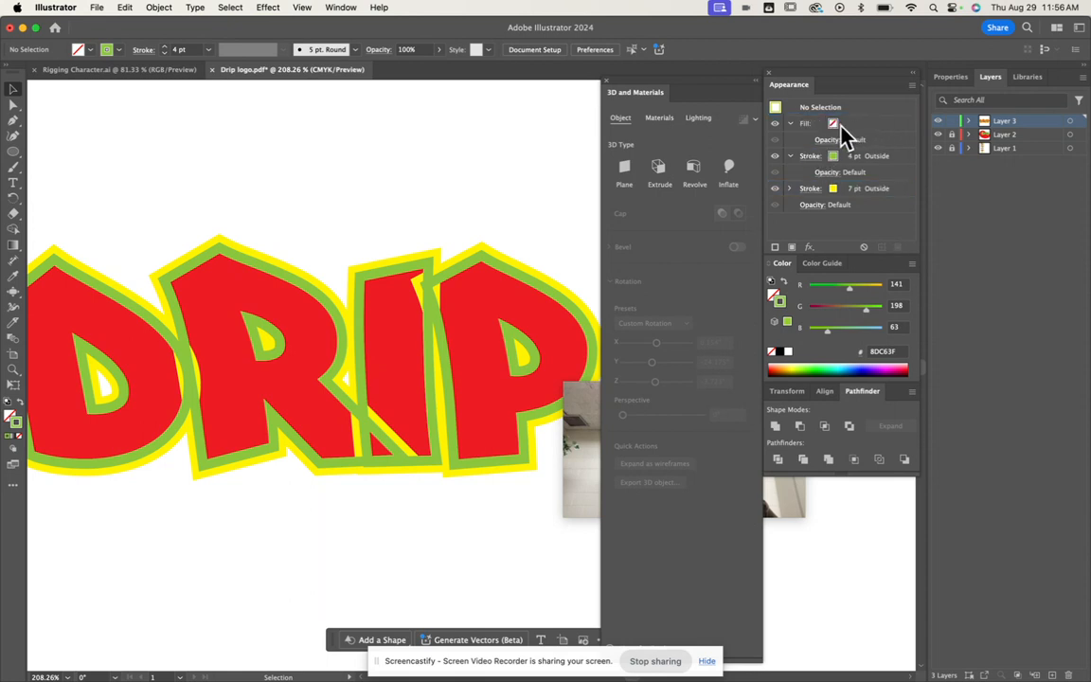
click(835, 126)
click(843, 124)
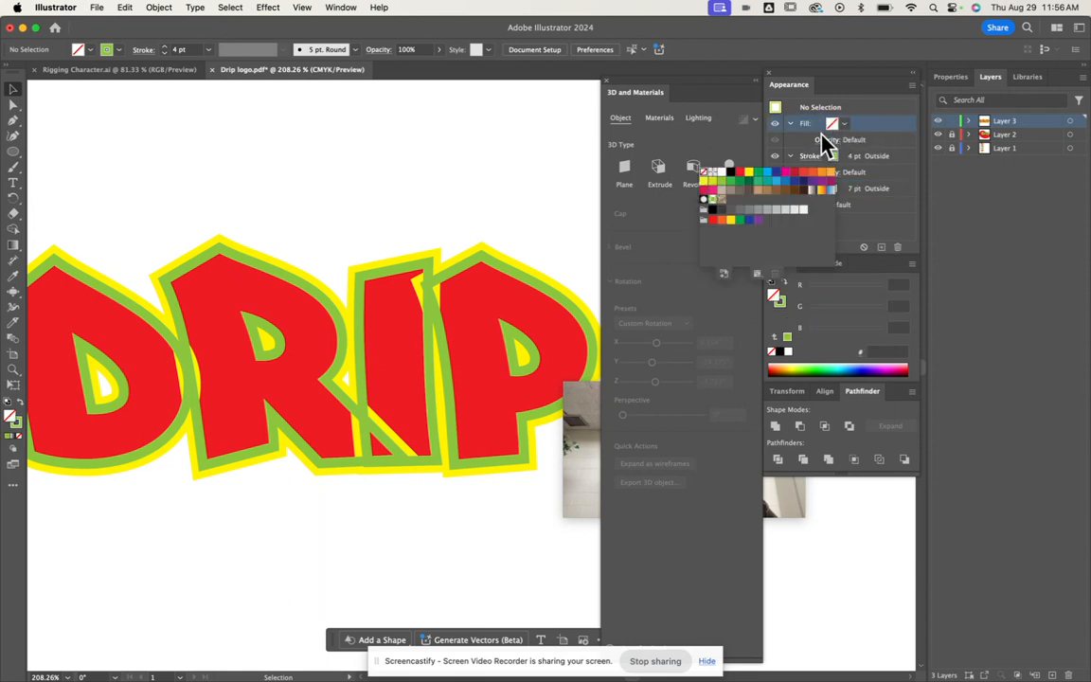
click(740, 173)
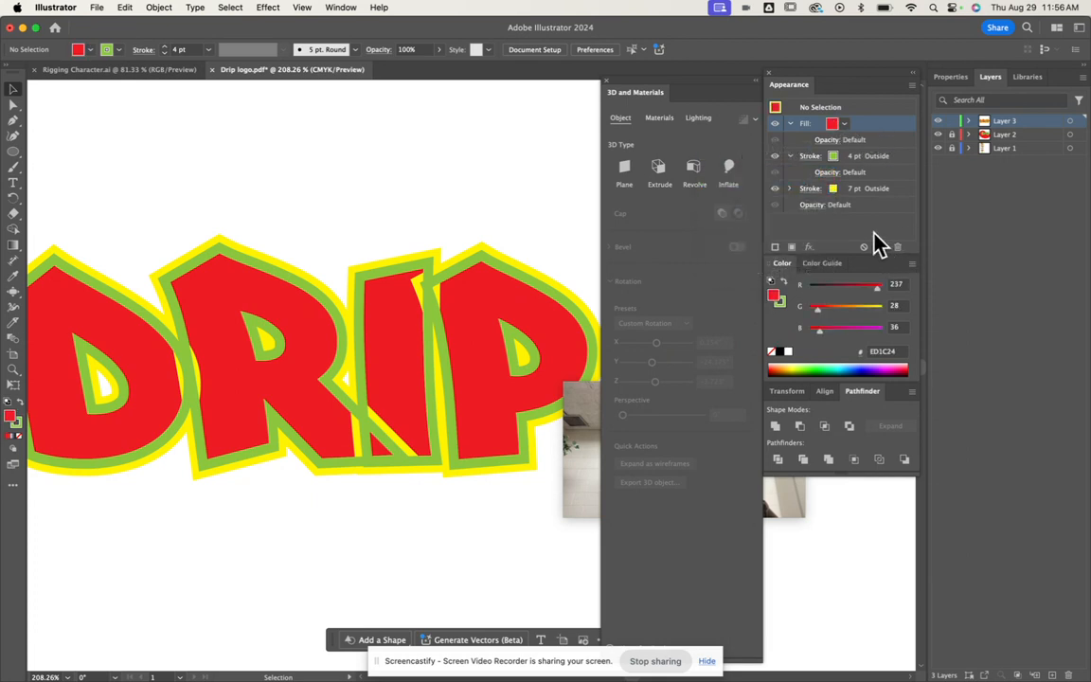
click(775, 124)
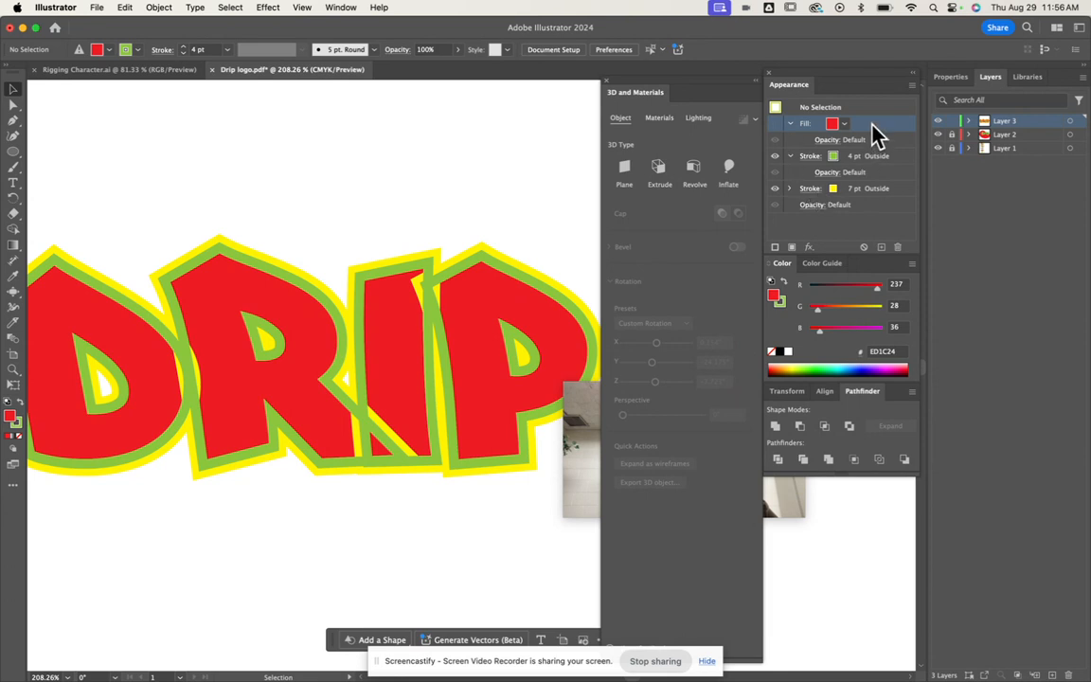
click(897, 248)
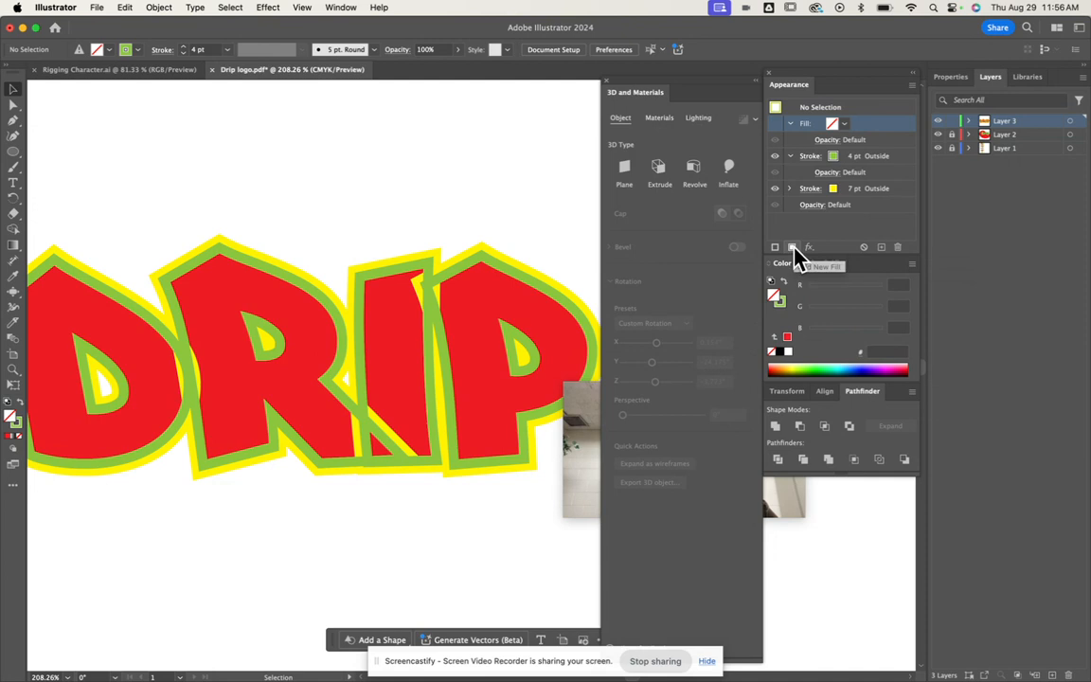
Try to add a new red (ED1C24) fill above the existing fill and strokes, then reorder the entries and reselect the DRIP text.
click(792, 248)
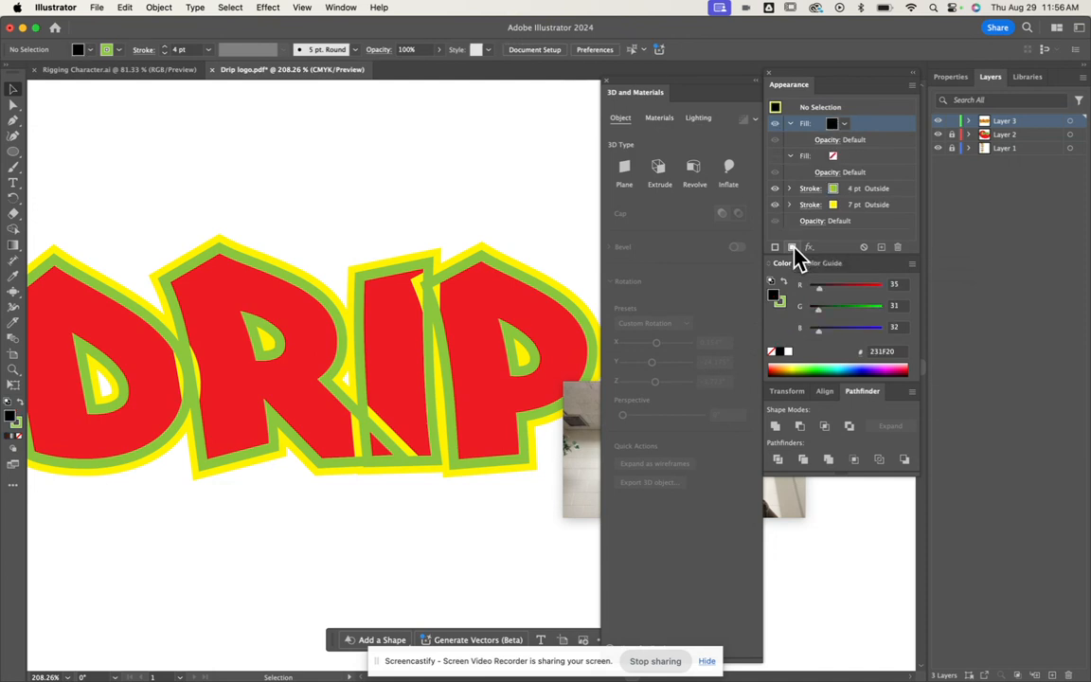
click(844, 124)
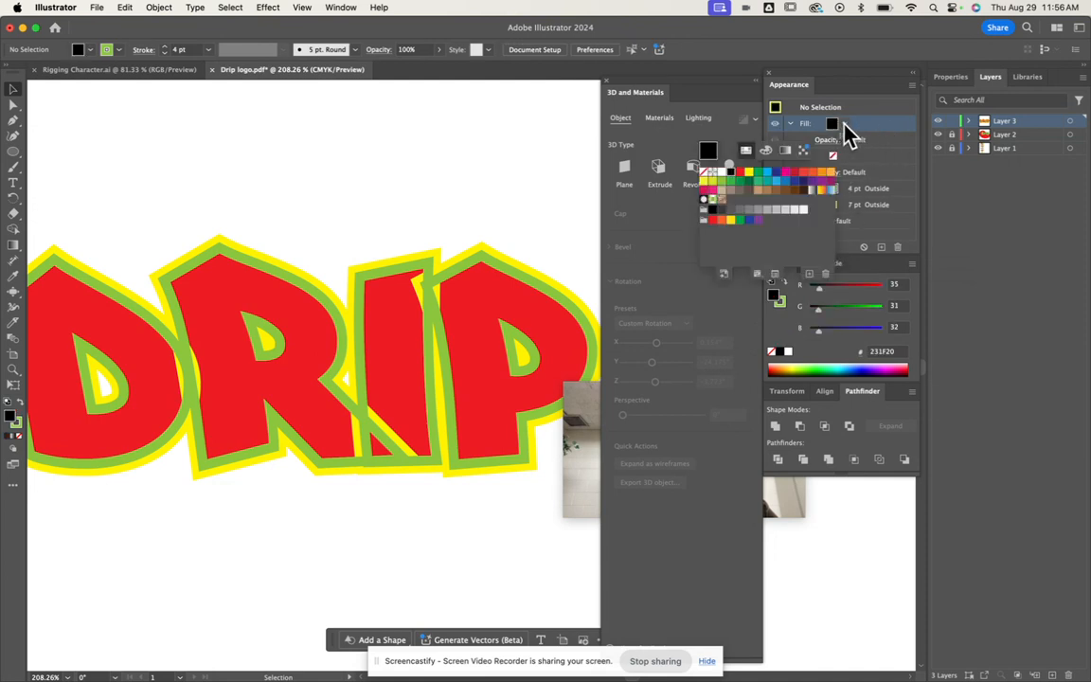
click(741, 172)
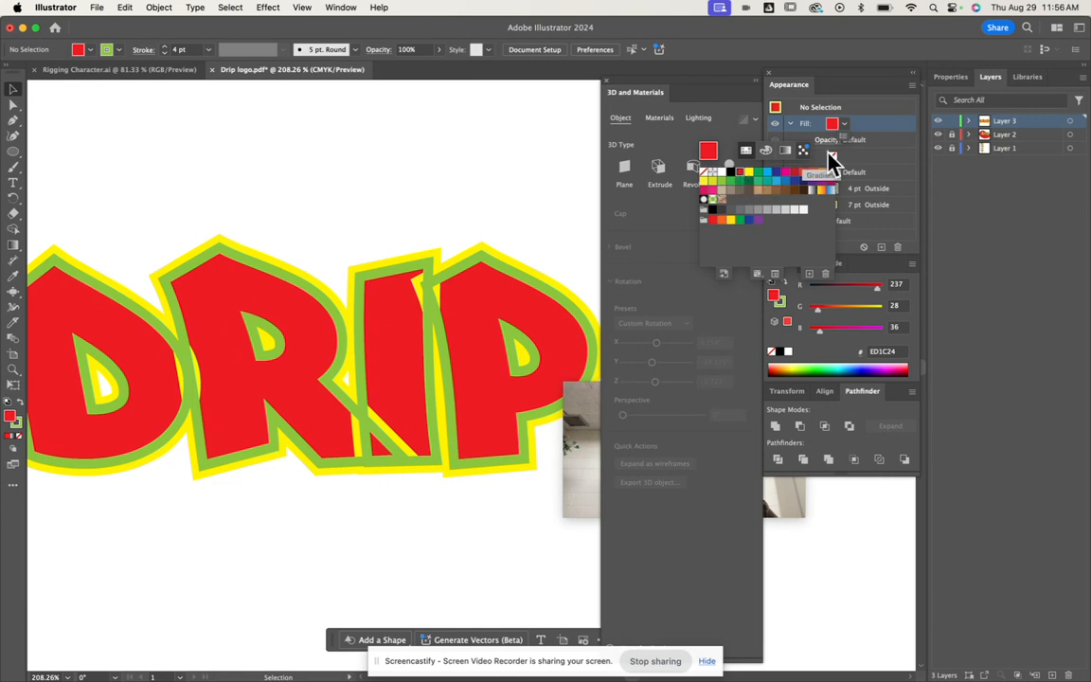
click(879, 162)
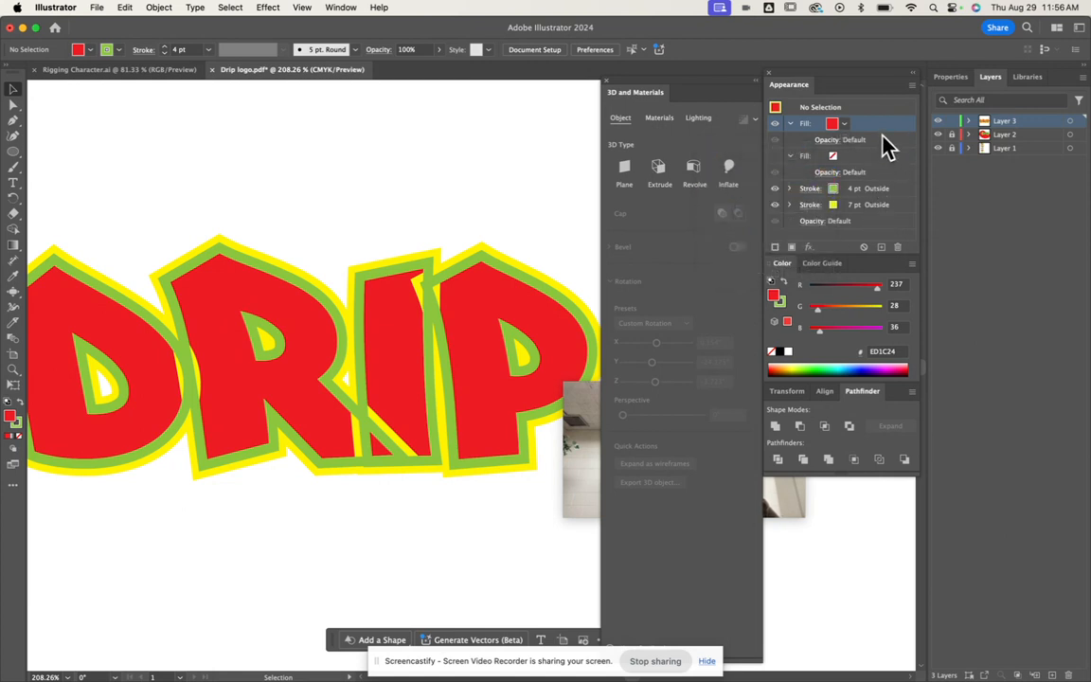
mouse_move(884, 173)
mouse_down()
mouse_move(887, 225)
mouse_move(871, 116)
mouse_move(881, 125)
mouse_up()
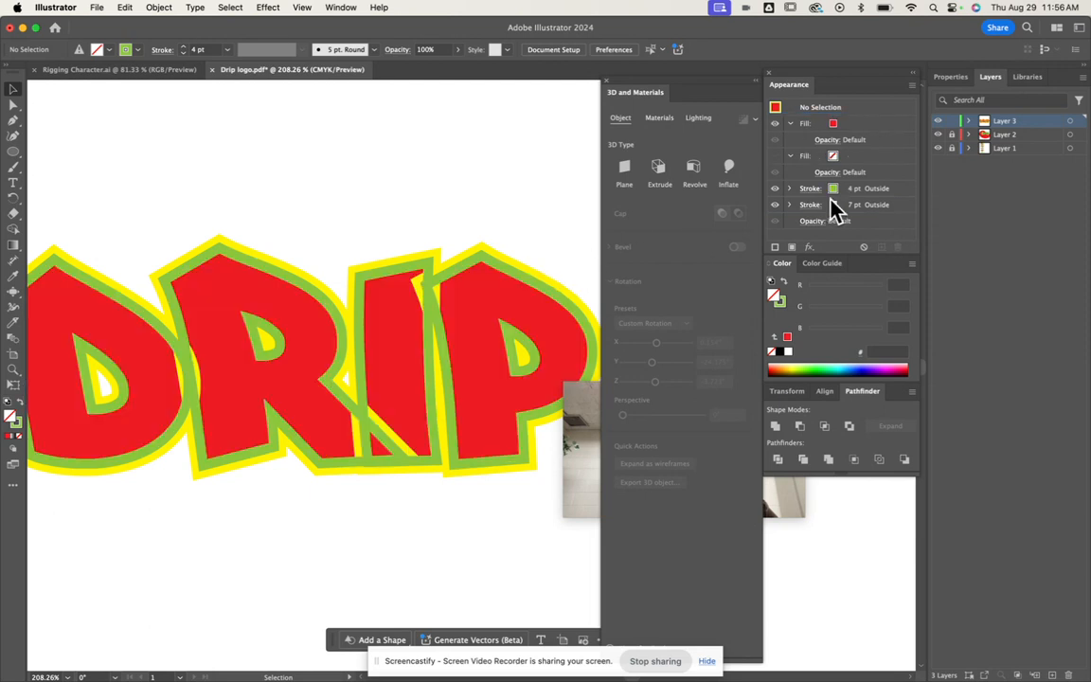
click(896, 189)
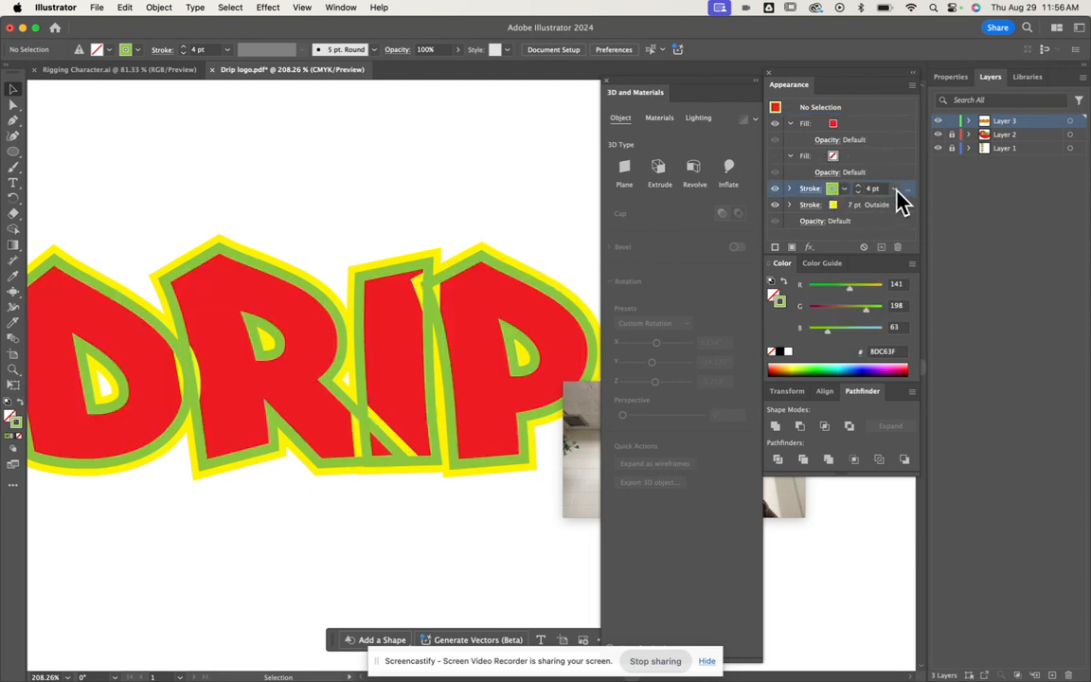
mouse_move(909, 192)
mouse_down()
mouse_move(908, 231)
mouse_move(496, 299)
mouse_move(458, 289)
mouse_move(485, 349)
mouse_move(613, 246)
mouse_move(439, 350)
mouse_move(474, 376)
mouse_up()
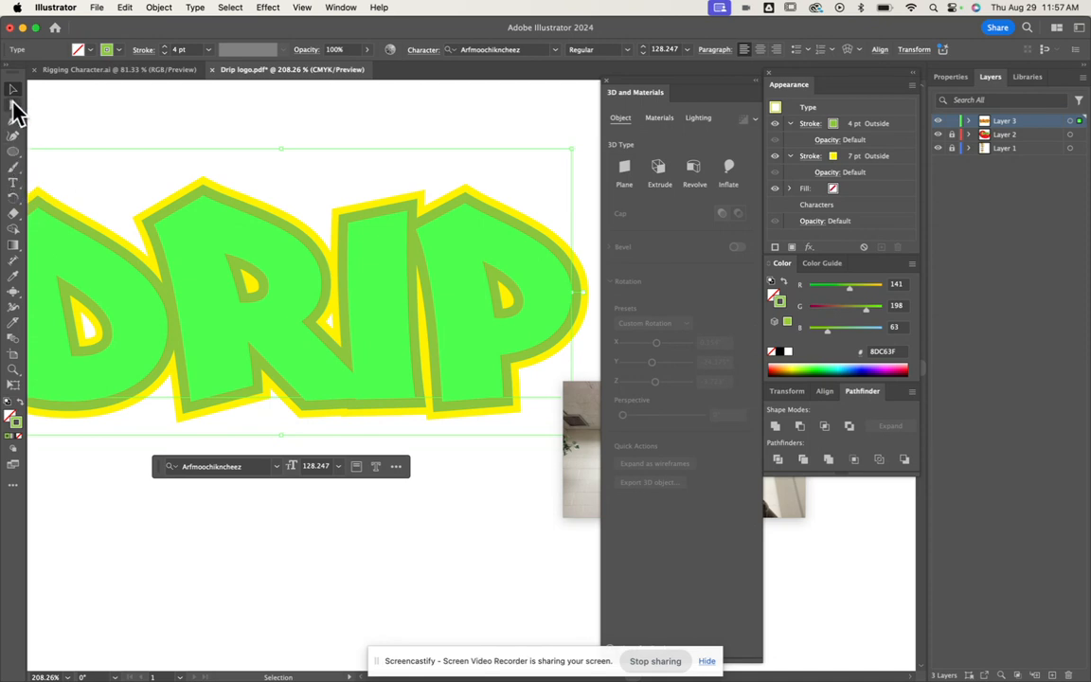
Widen the outlined DRIP text and enlarge it to a font size of about 156.67 pt.
scroll(304, 243, down, 5)
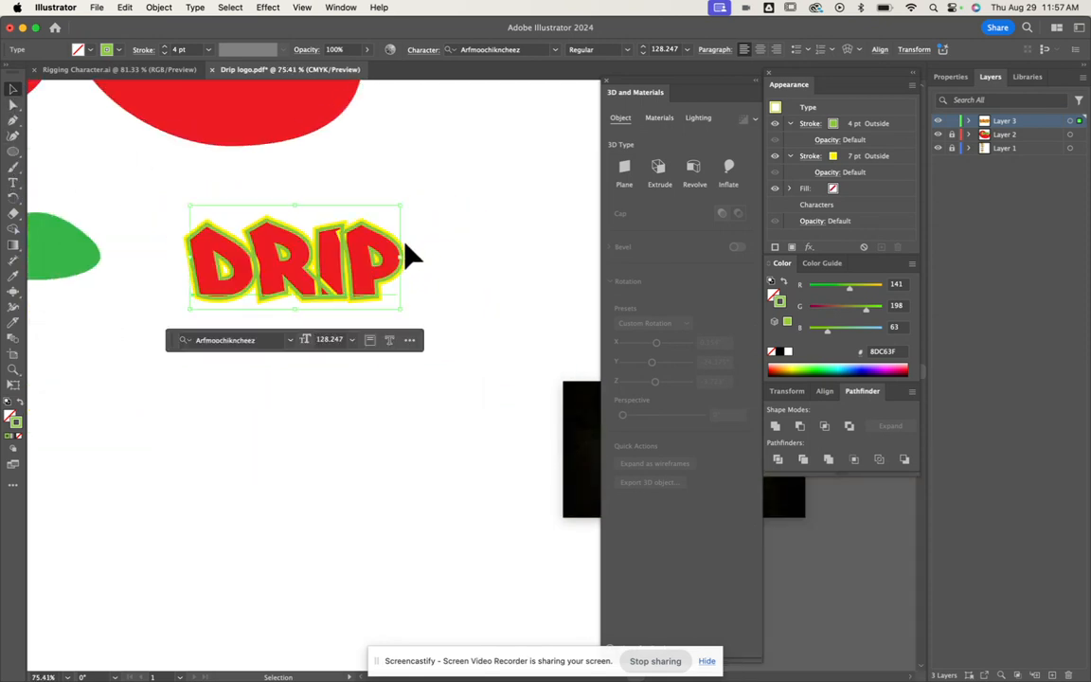
drag(403, 256, 441, 258)
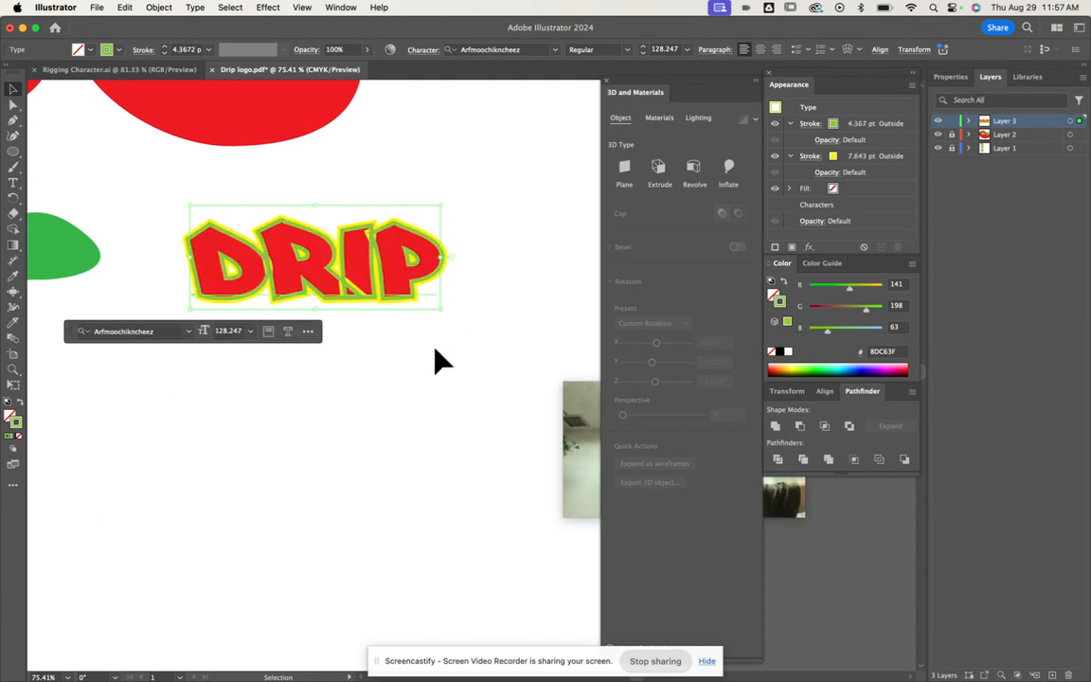
drag(442, 252, 461, 254)
drag(464, 315, 479, 331)
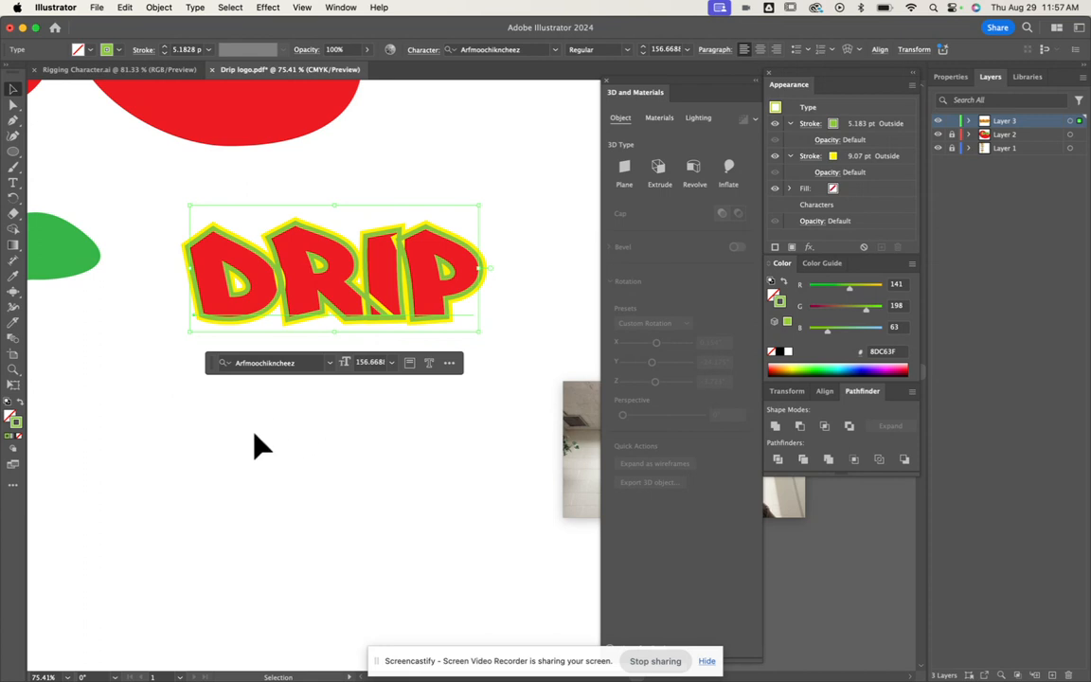
Add a separate DRIP text in the Arfmoochikncheez font on the empty area below the outlined DRIP.
click(13, 183)
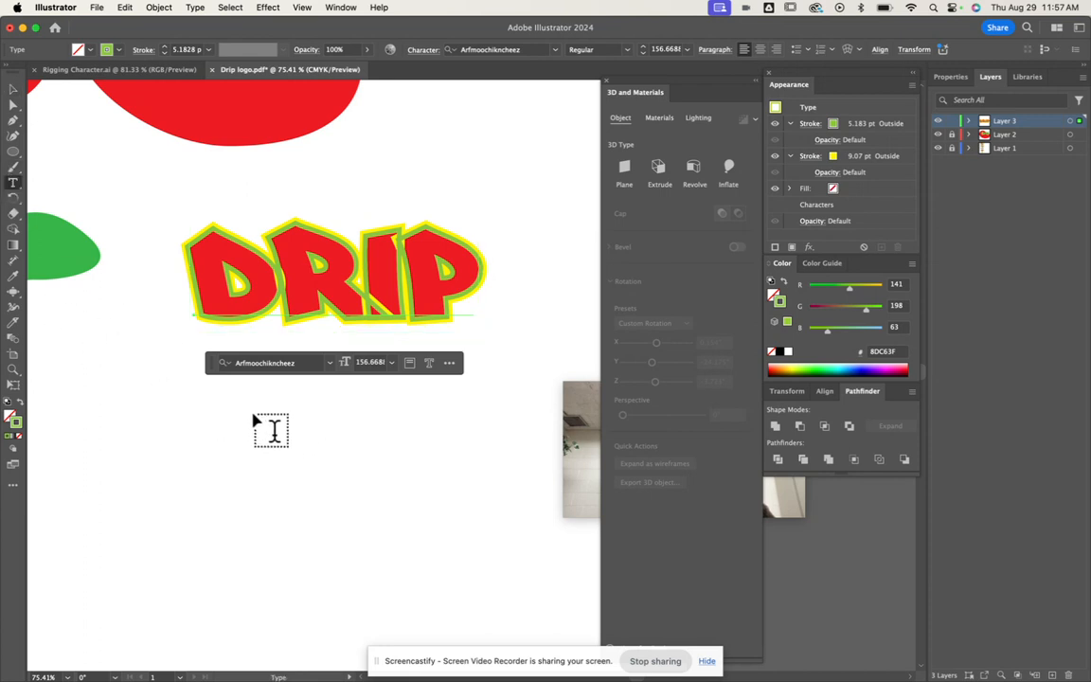
click(269, 456)
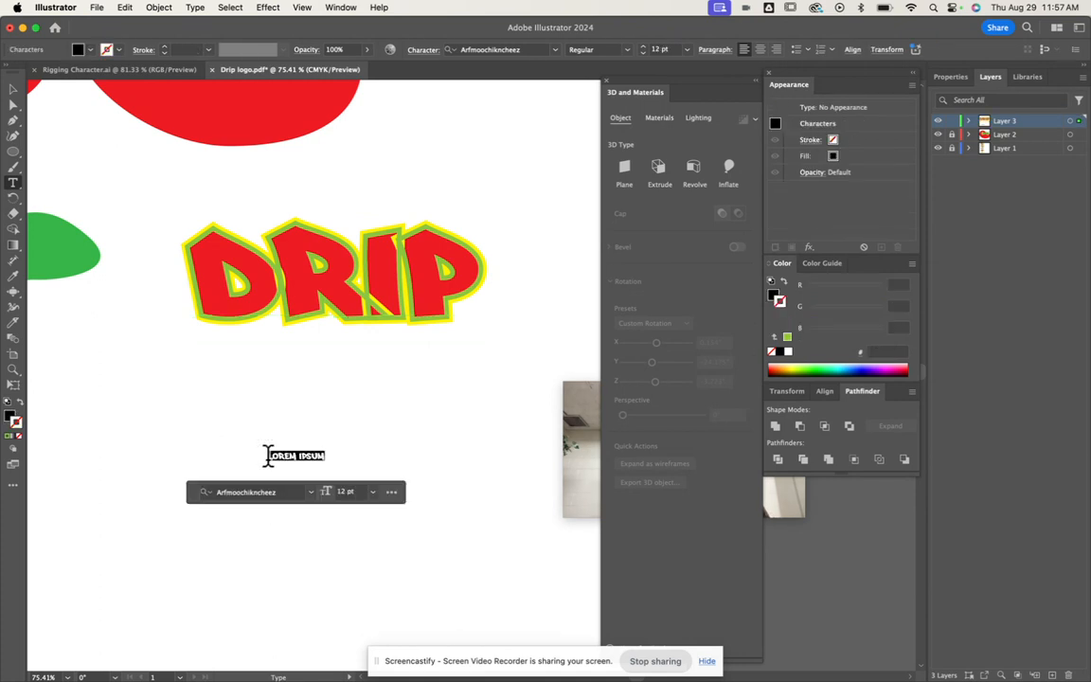
text(DRIP)
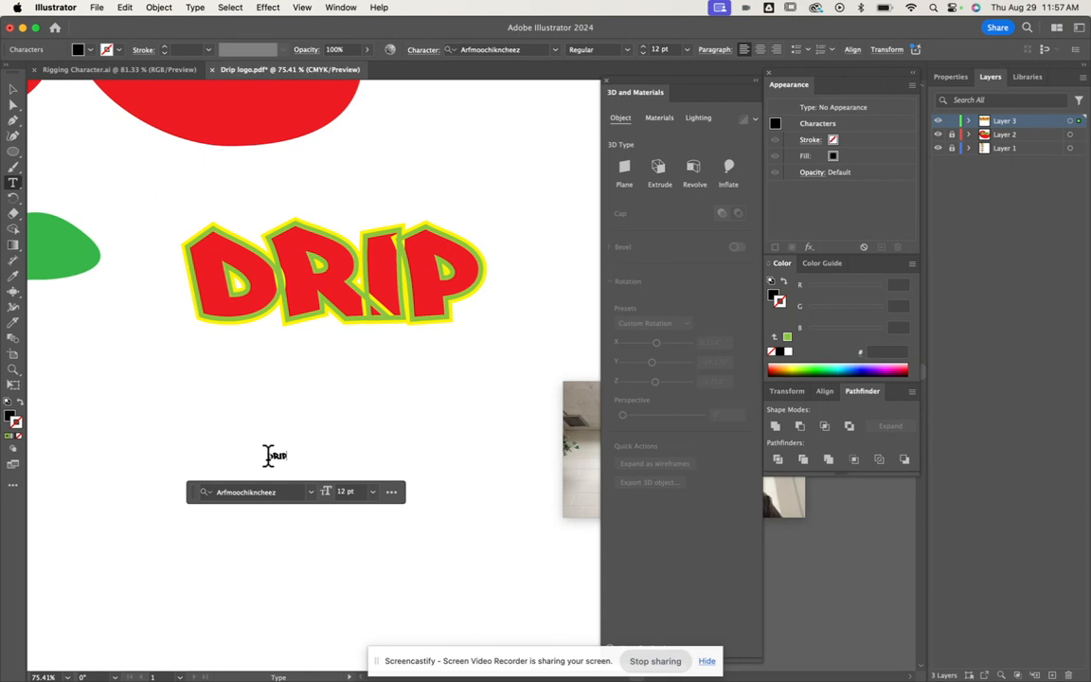
Select the characters of the new small DRIP text and fill them with red (ED1C24).
click(834, 159)
click(846, 159)
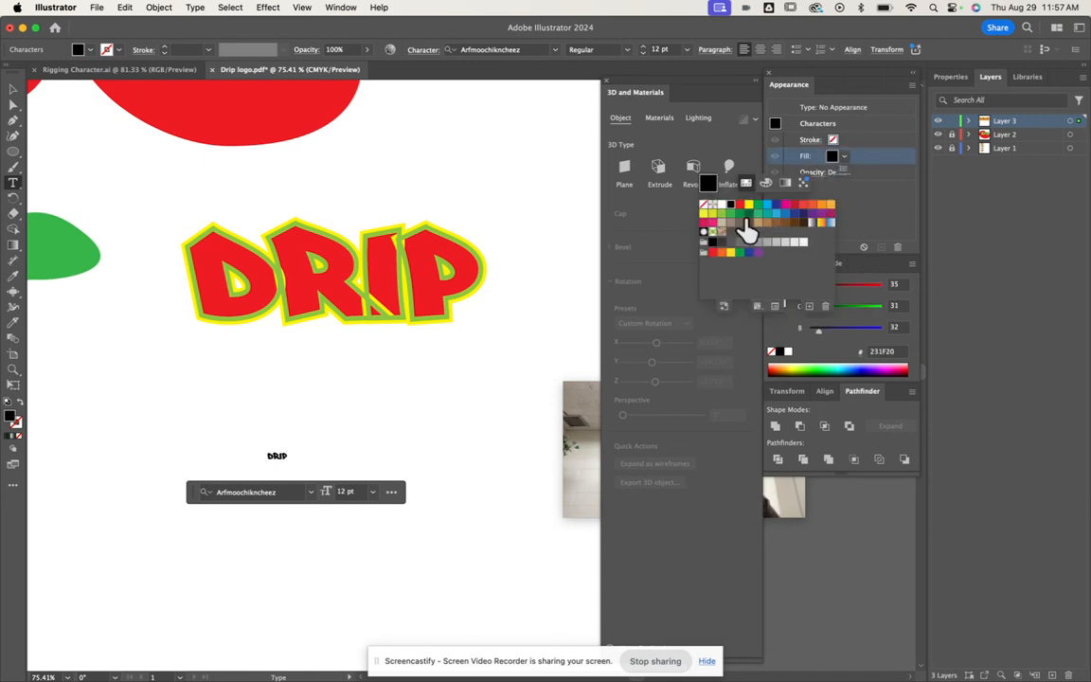
click(739, 204)
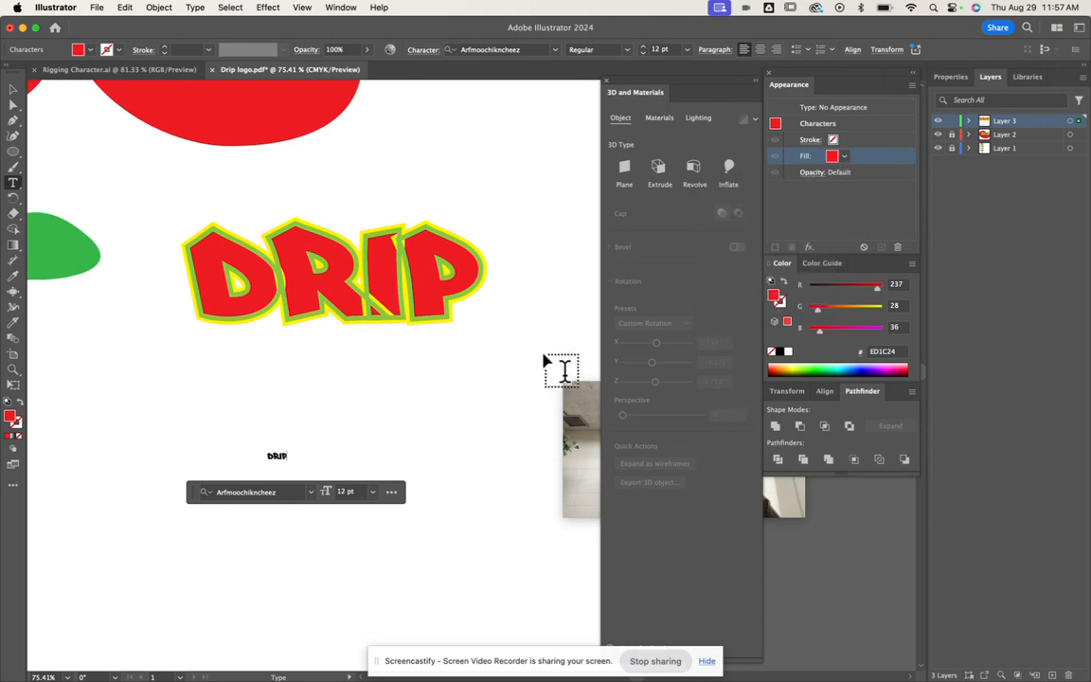
double_click(276, 455)
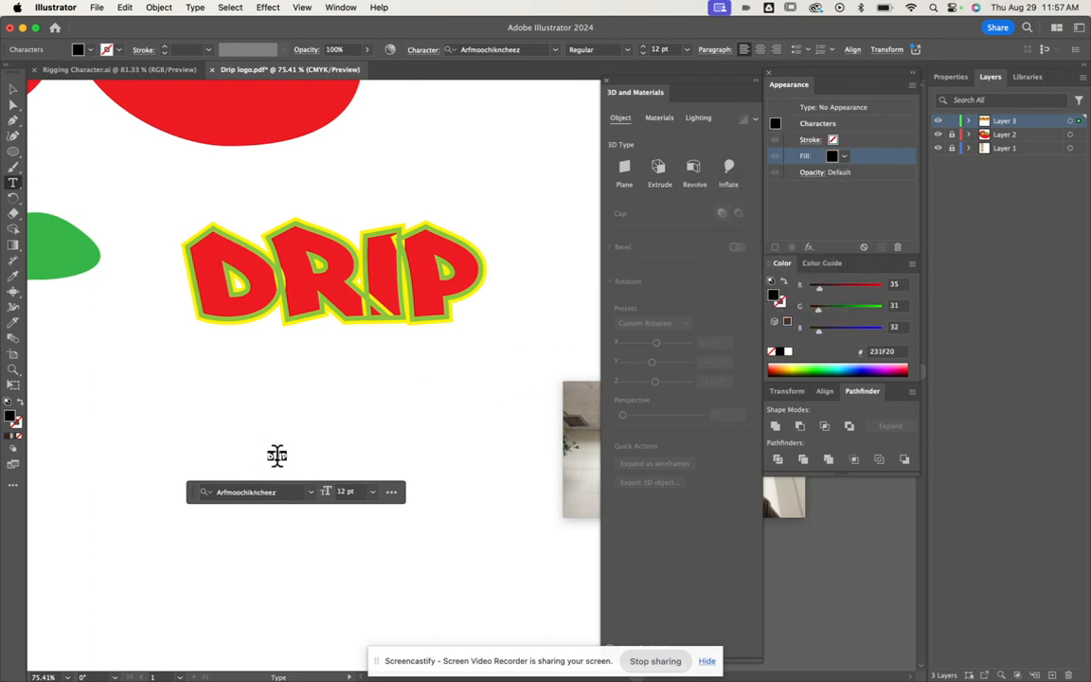
click(837, 158)
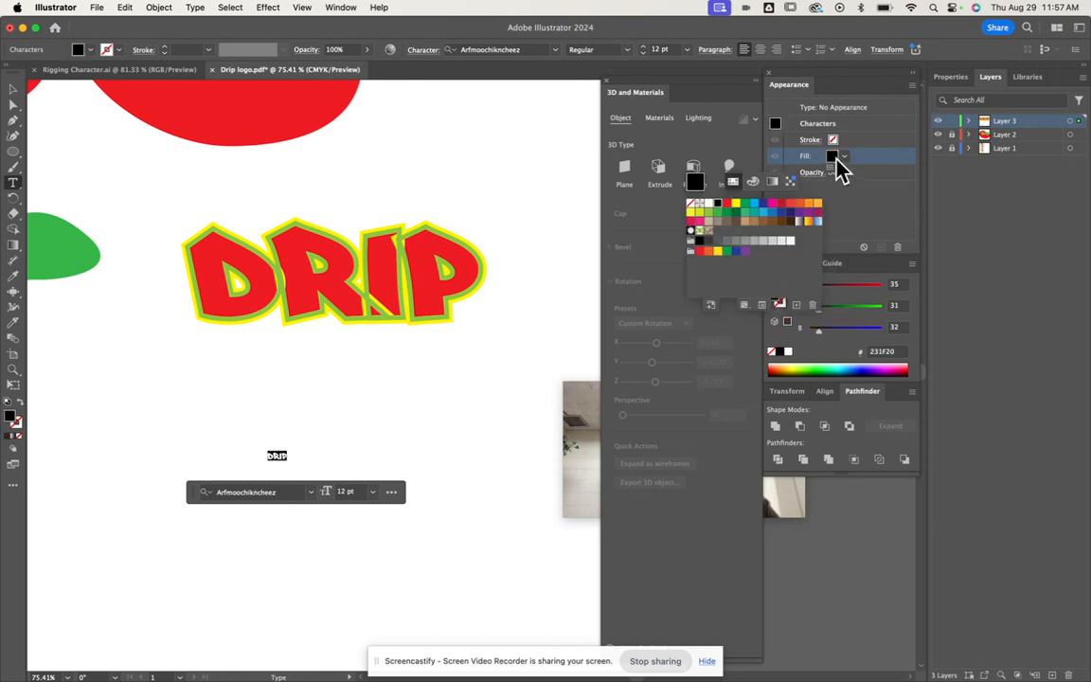
click(727, 204)
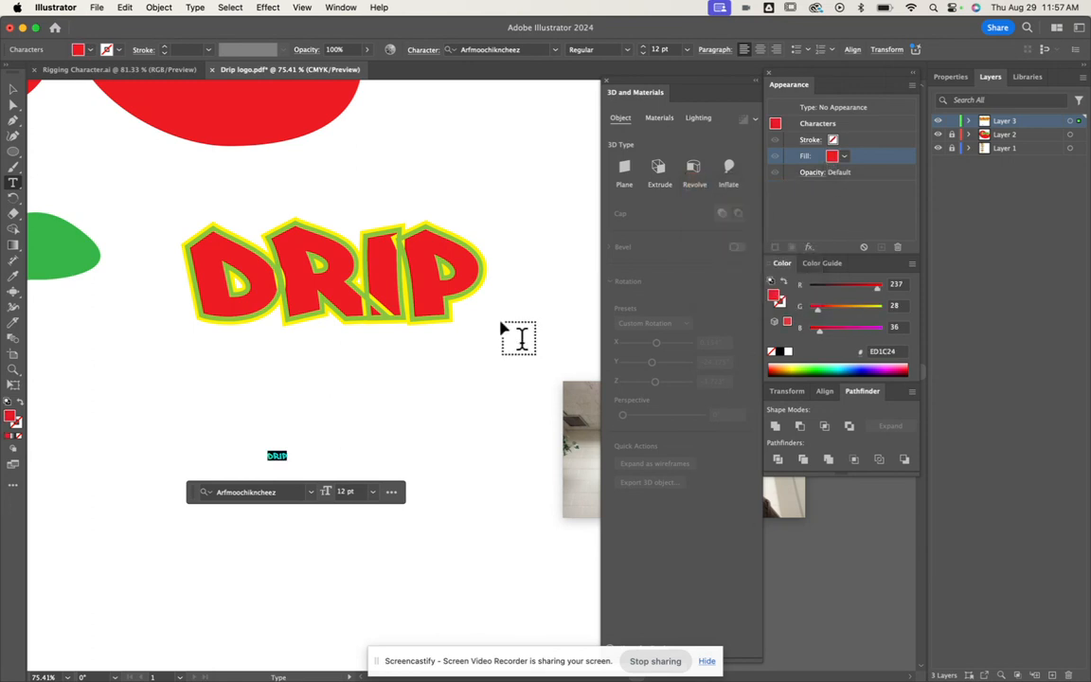
Scale the new red DRIP text to about 152.49 pt and fit it over the outlined DRIP, then deselect it.
click(13, 89)
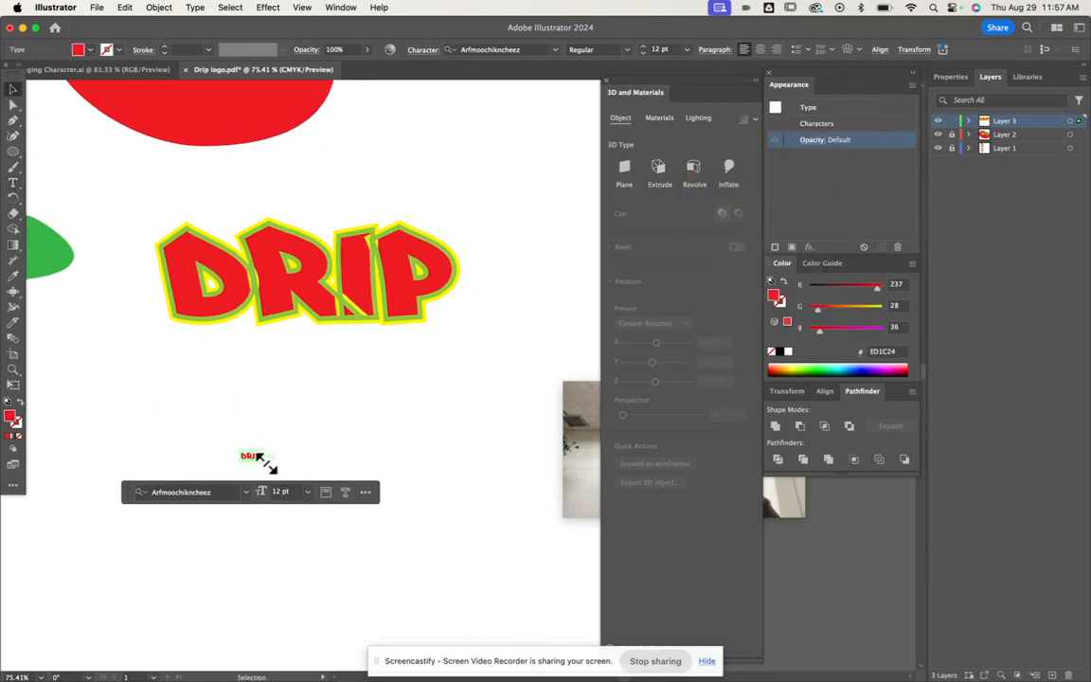
drag(266, 463, 474, 570)
drag(426, 497, 455, 270)
click(397, 406)
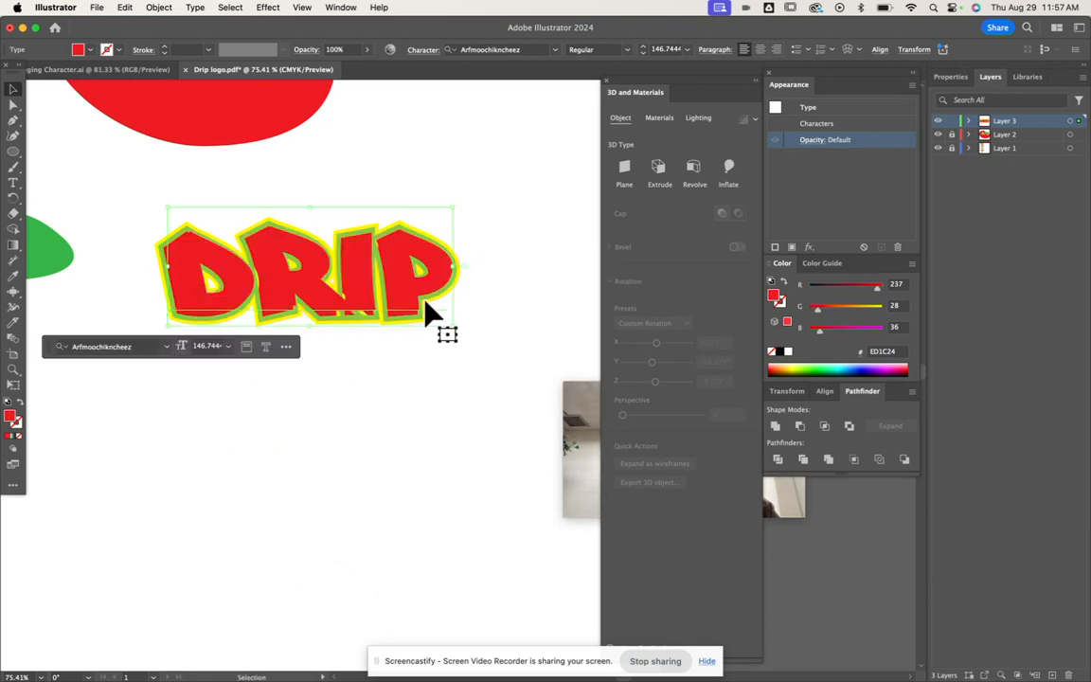
click(305, 298)
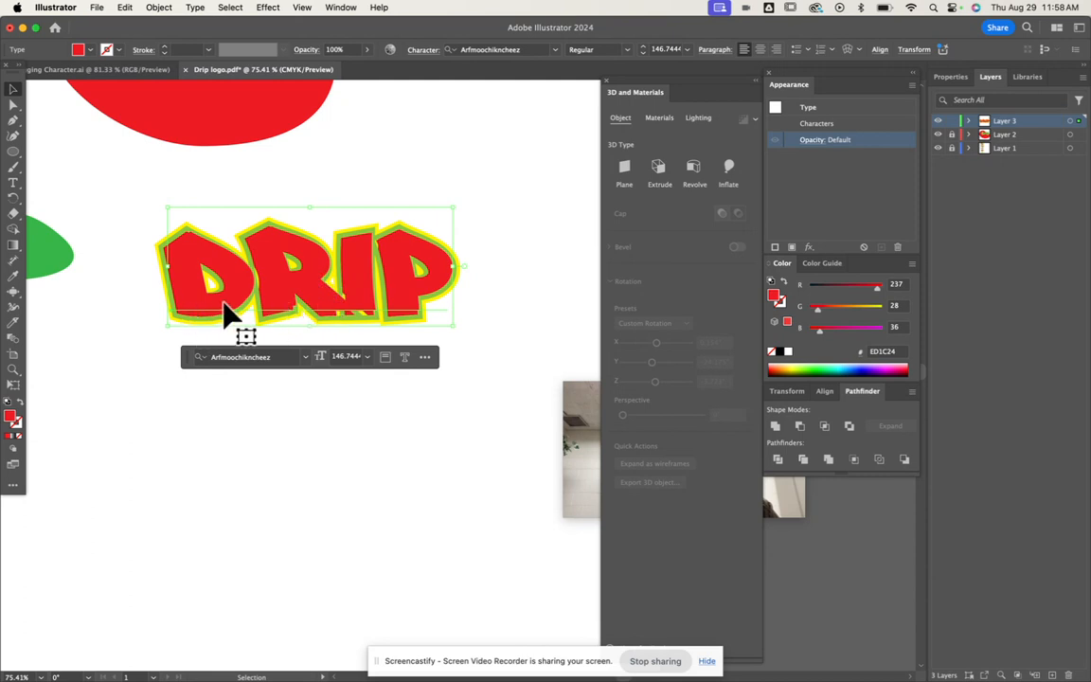
mouse_move(309, 326)
mouse_down()
mouse_move(305, 334)
mouse_move(315, 330)
mouse_up()
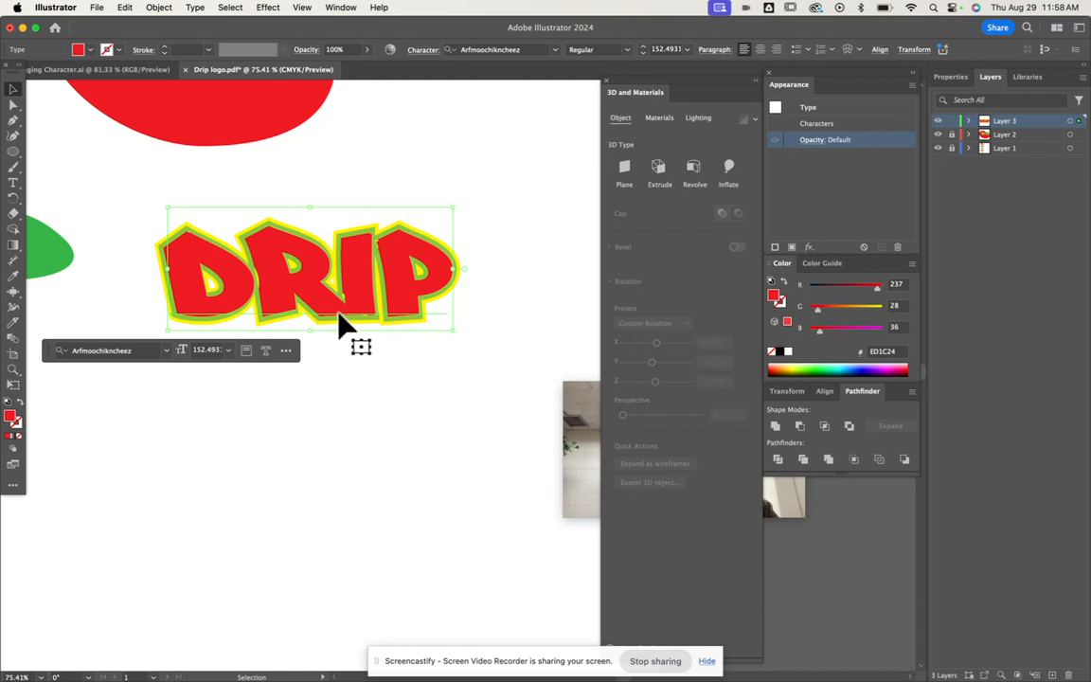
click(446, 417)
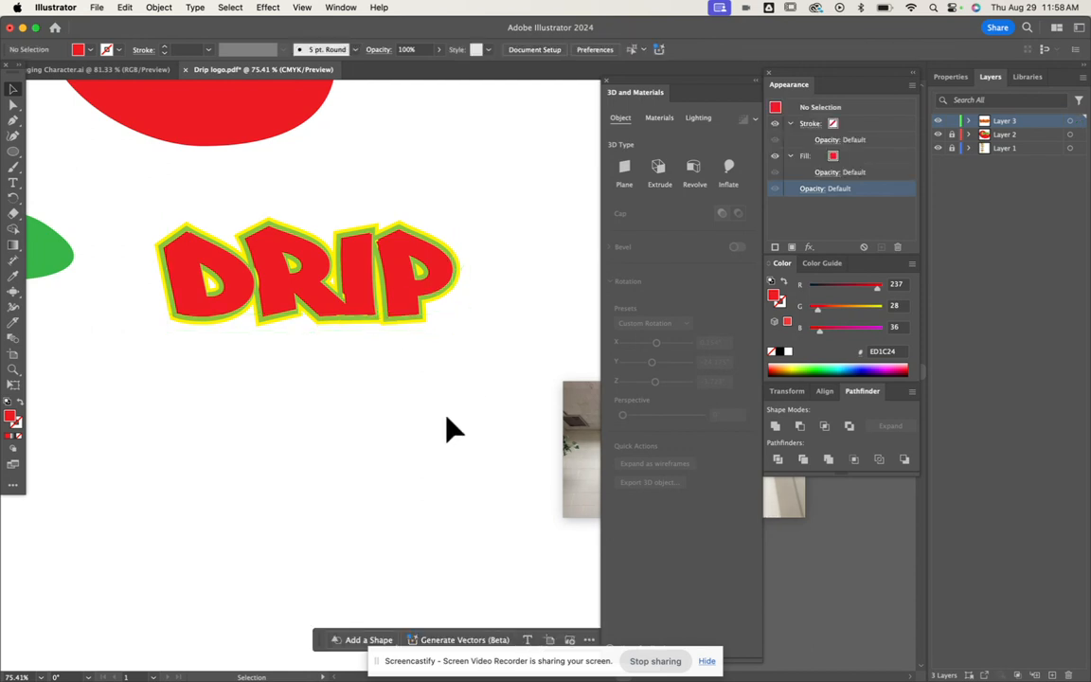
Trace the reference green splat with the Pen tool, from its far-left lobe around the upper-left lobe to the D of DRIP.
scroll(445, 416, down, 3)
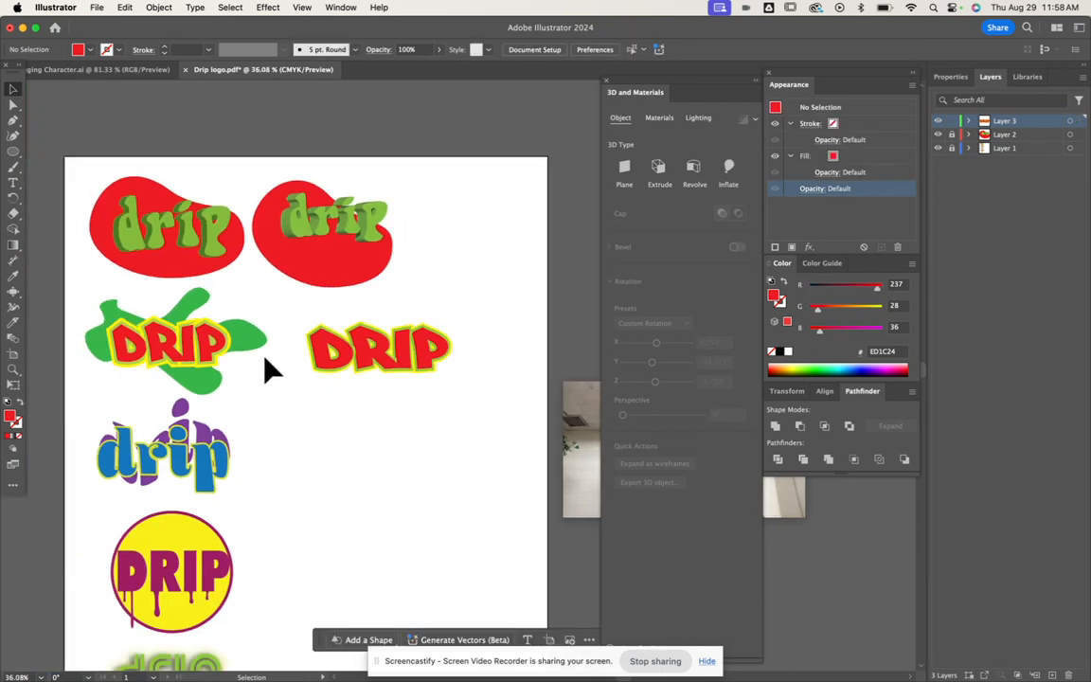
click(15, 121)
scroll(263, 320, up, 10)
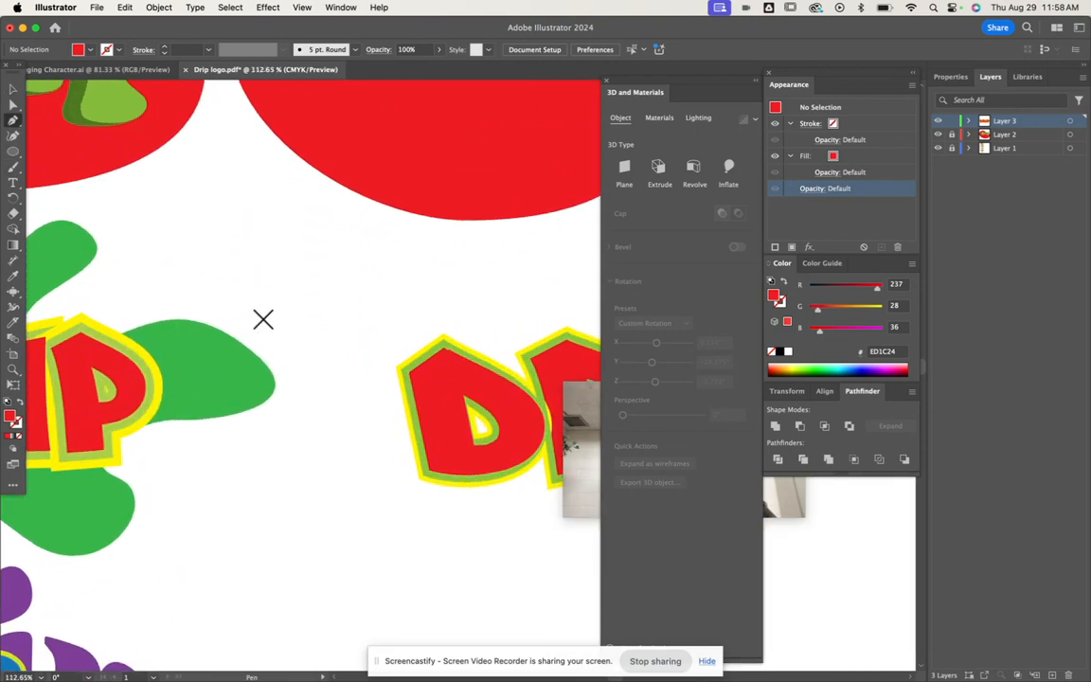
scroll(269, 312, down, 3)
scroll(269, 313, left, 5)
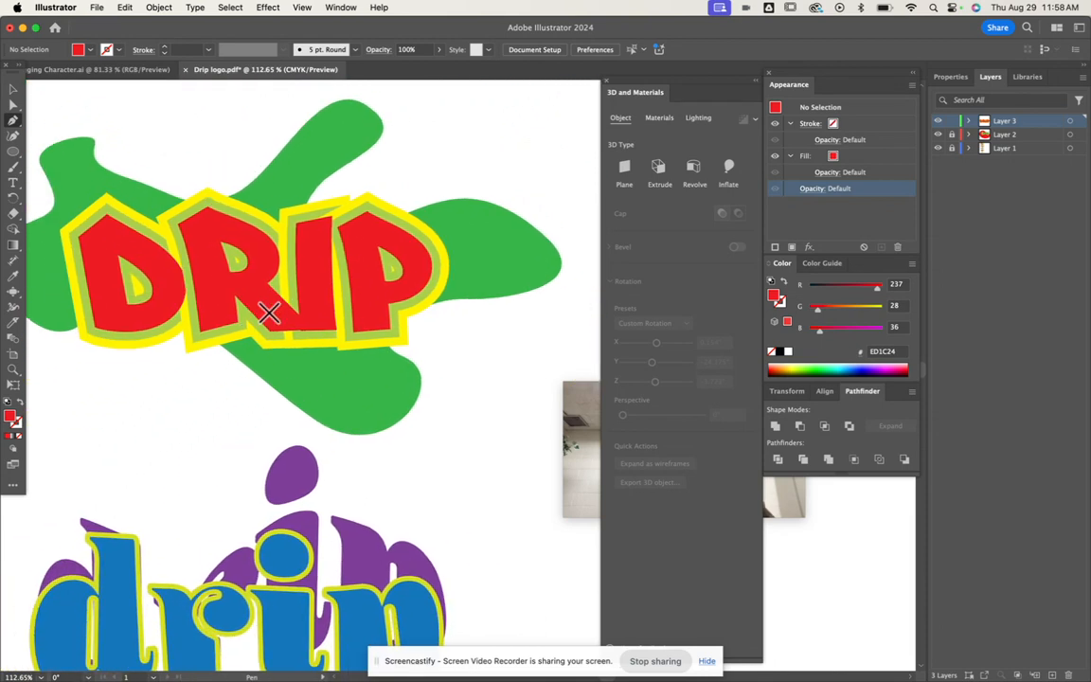
click(51, 263)
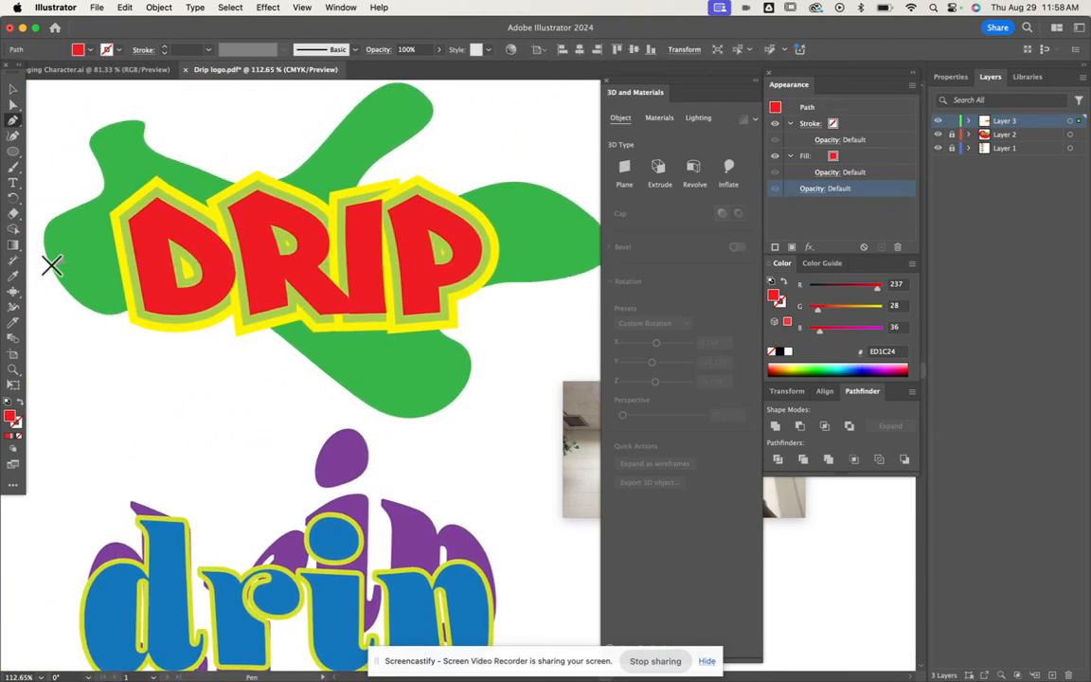
drag(90, 198, 167, 170)
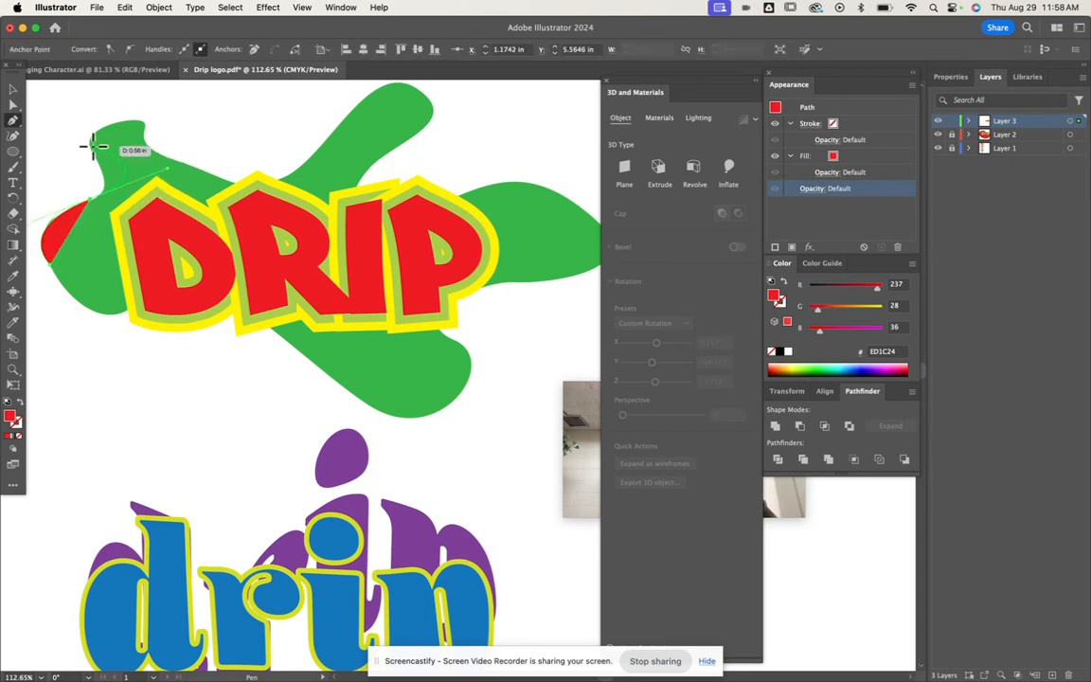
drag(87, 144, 106, 112)
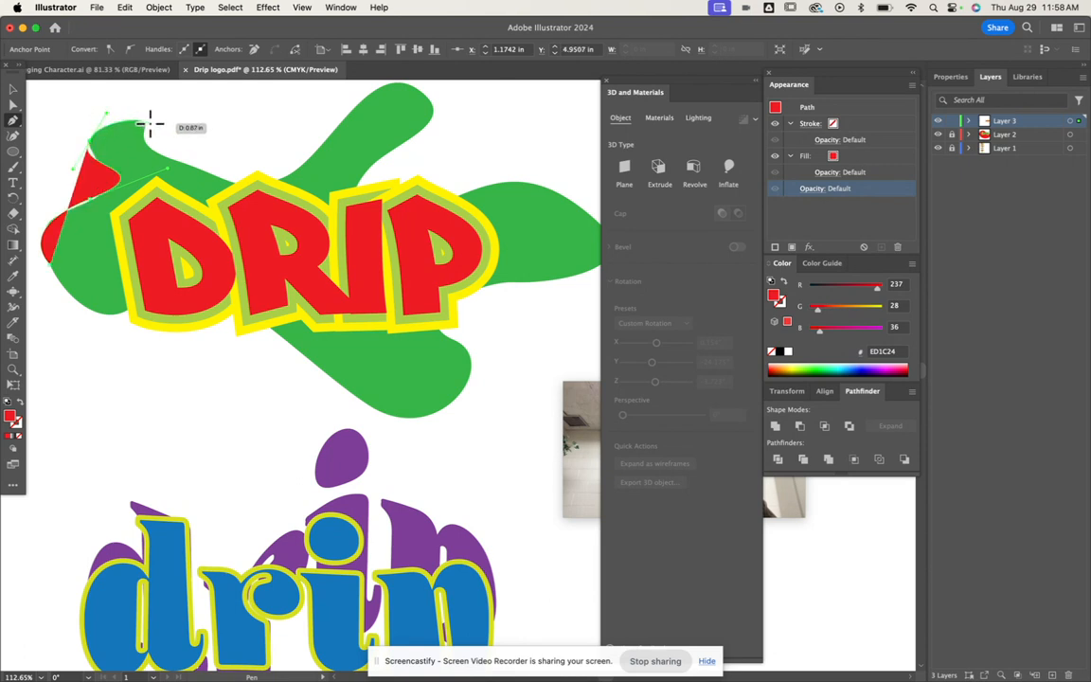
click(151, 122)
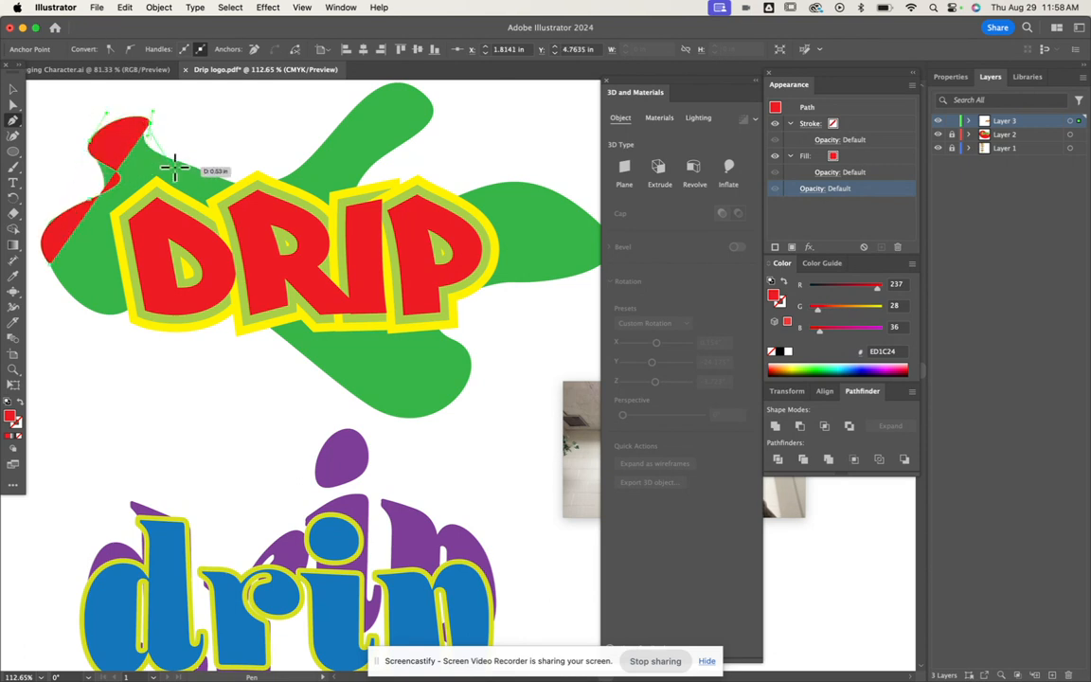
drag(189, 171, 236, 181)
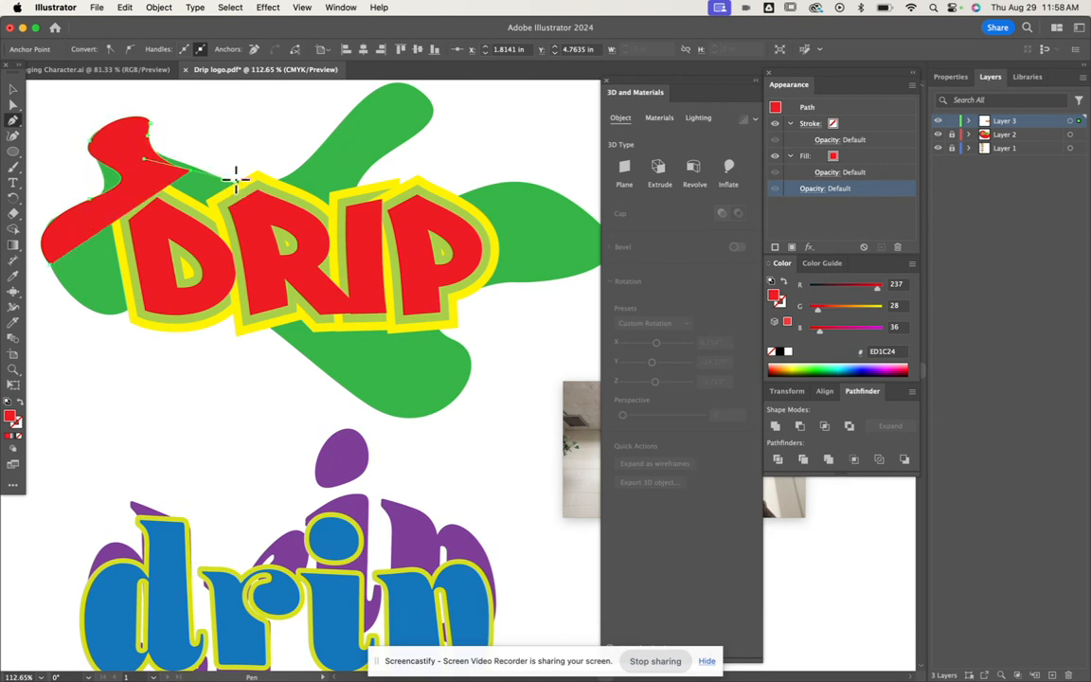
Continue the pen path around the splat's upper arm, across the lettering and along the top edge of the right lobe.
click(320, 149)
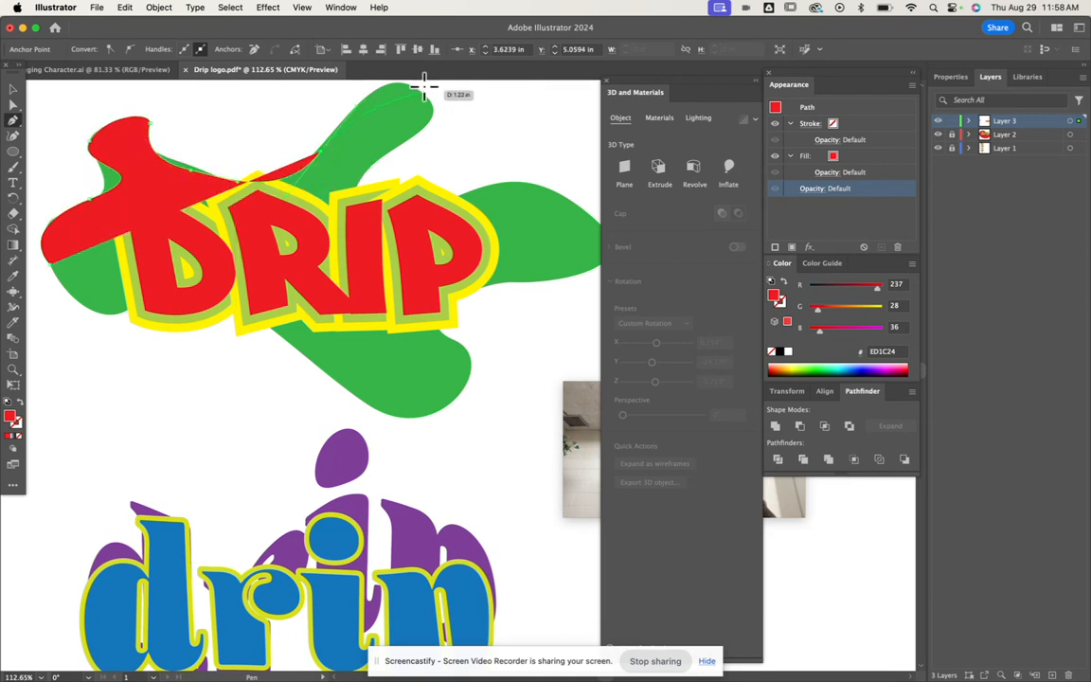
drag(427, 92, 462, 118)
drag(382, 157, 365, 177)
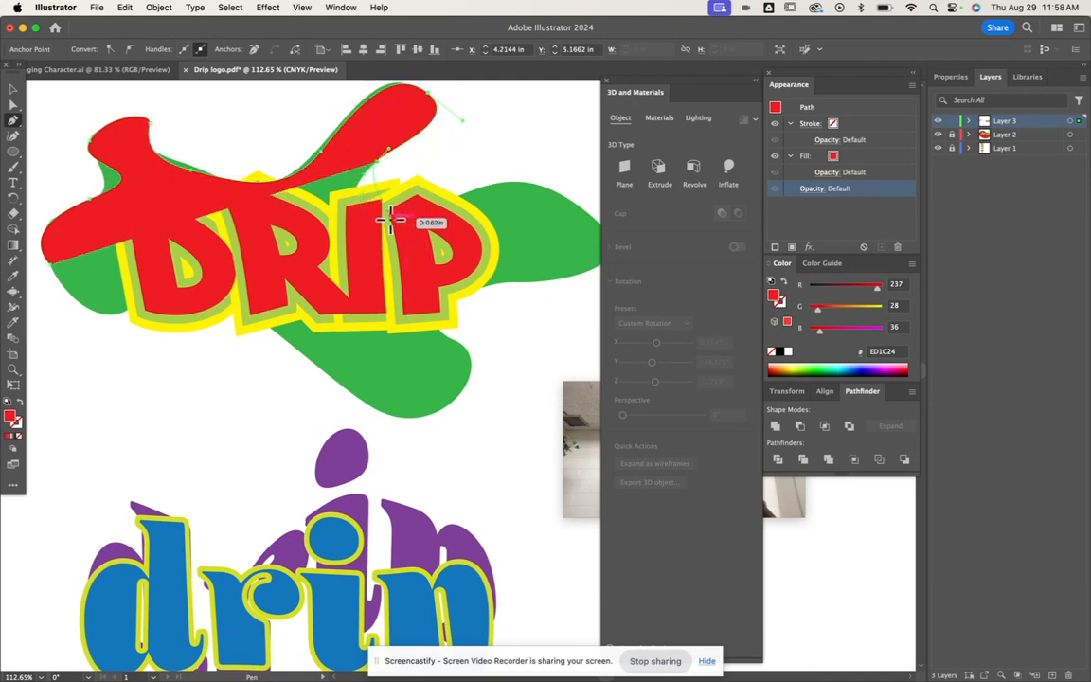
drag(370, 228, 424, 235)
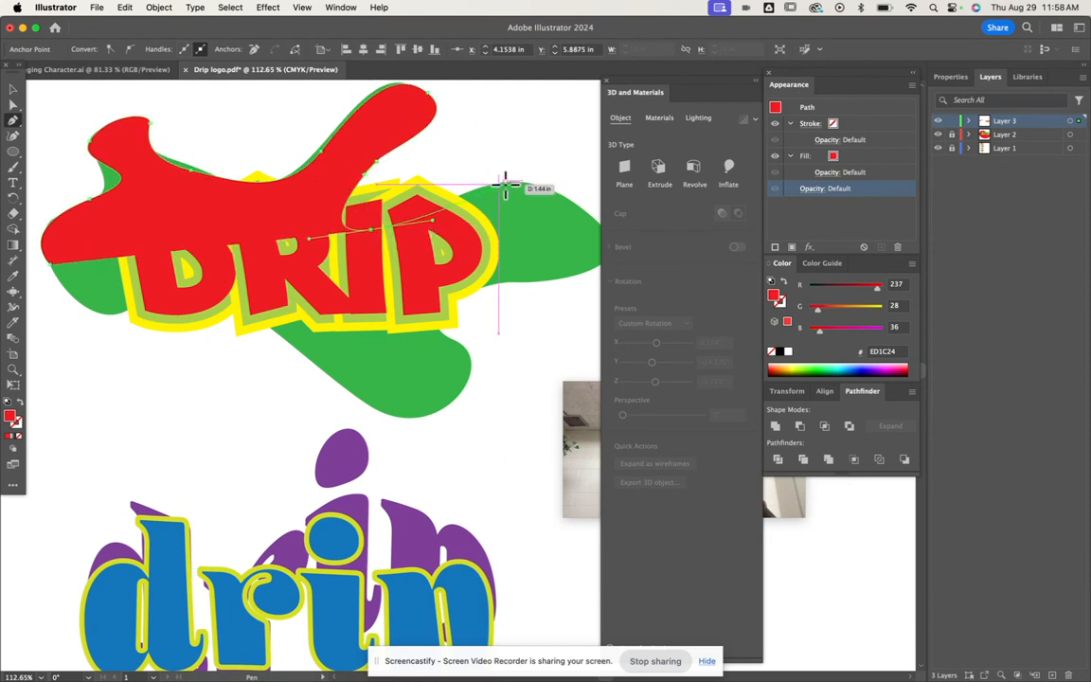
drag(538, 181, 578, 205)
scroll(582, 204, down, 2)
scroll(582, 205, right, 2)
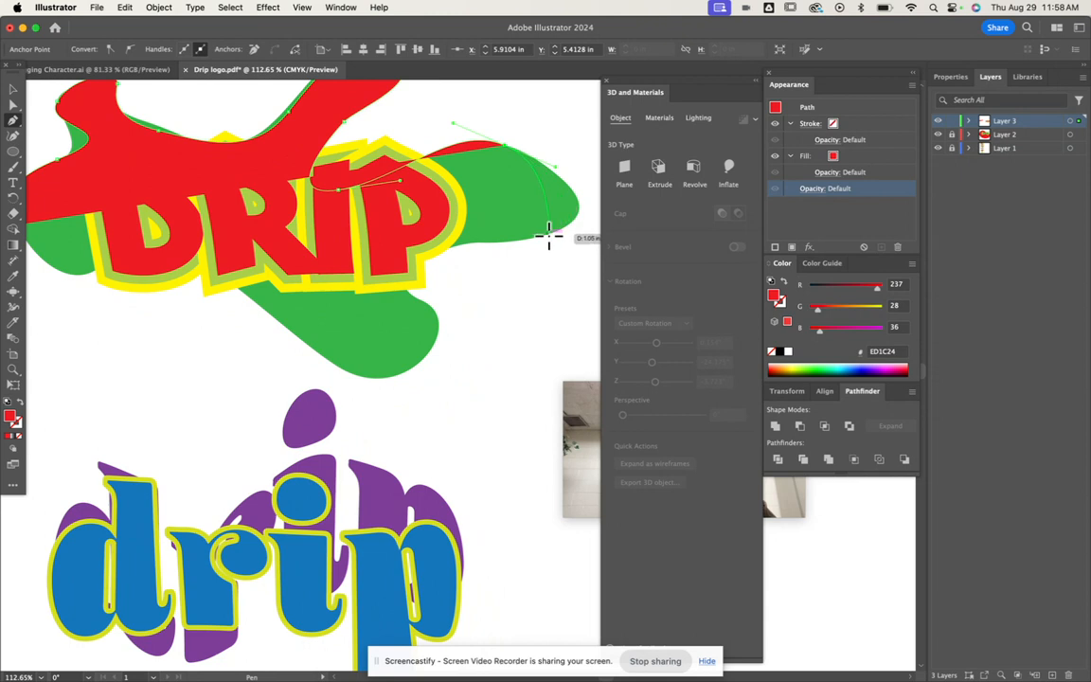
Continue the pen path under the right lobe and around the bottom lobe, back to the underside of the lettering.
drag(538, 234, 462, 275)
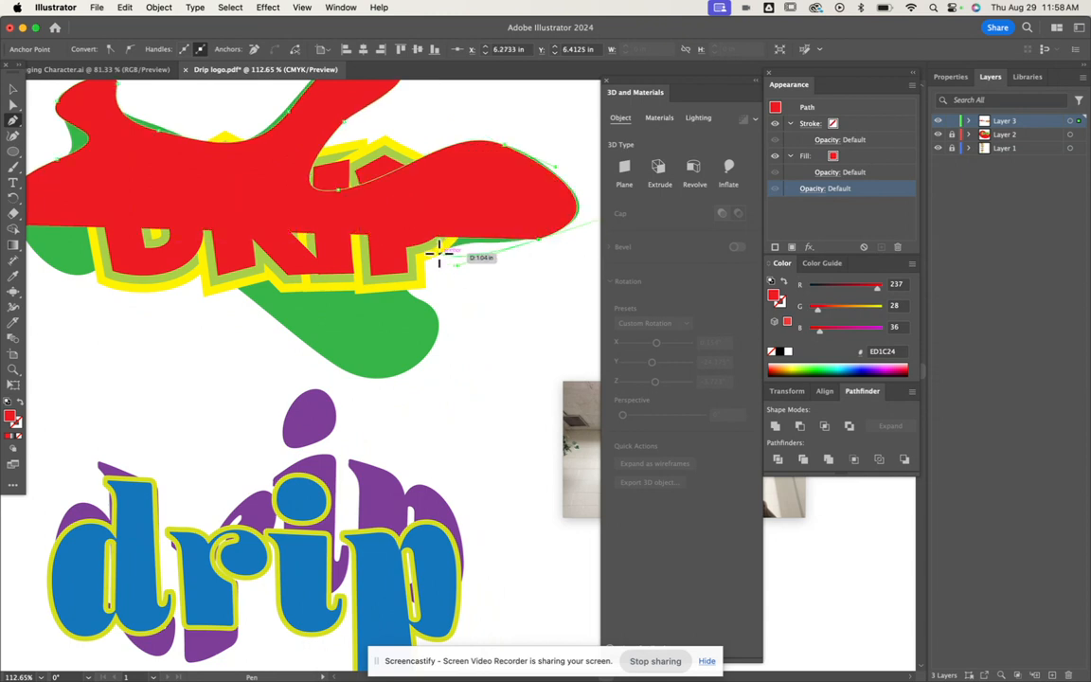
drag(398, 267, 388, 289)
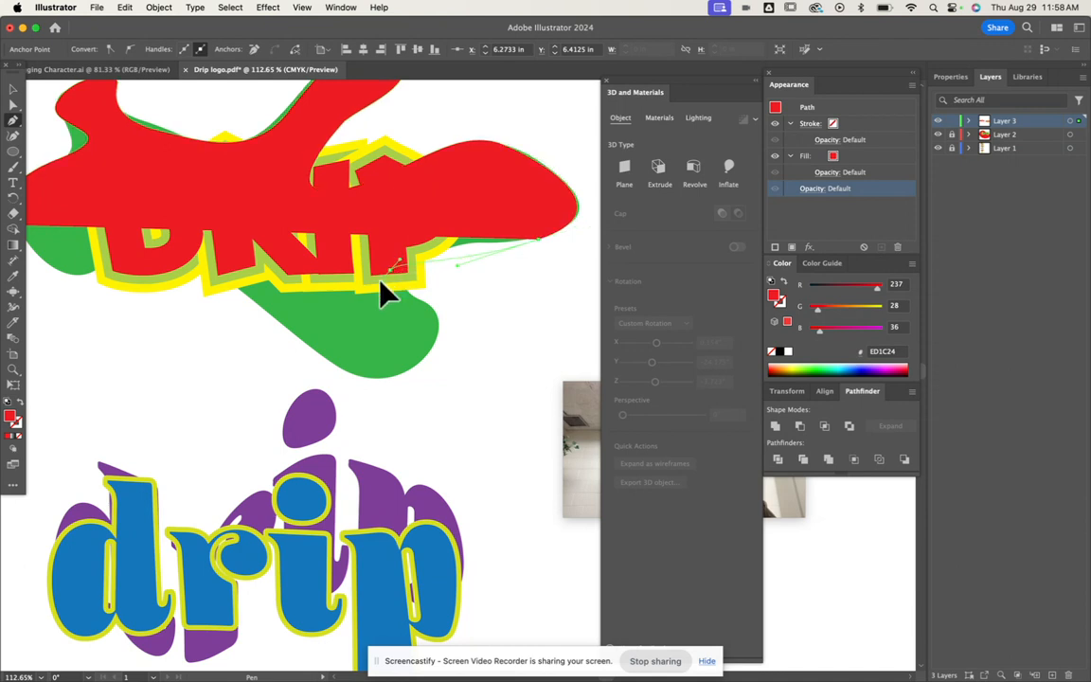
drag(351, 323, 351, 328)
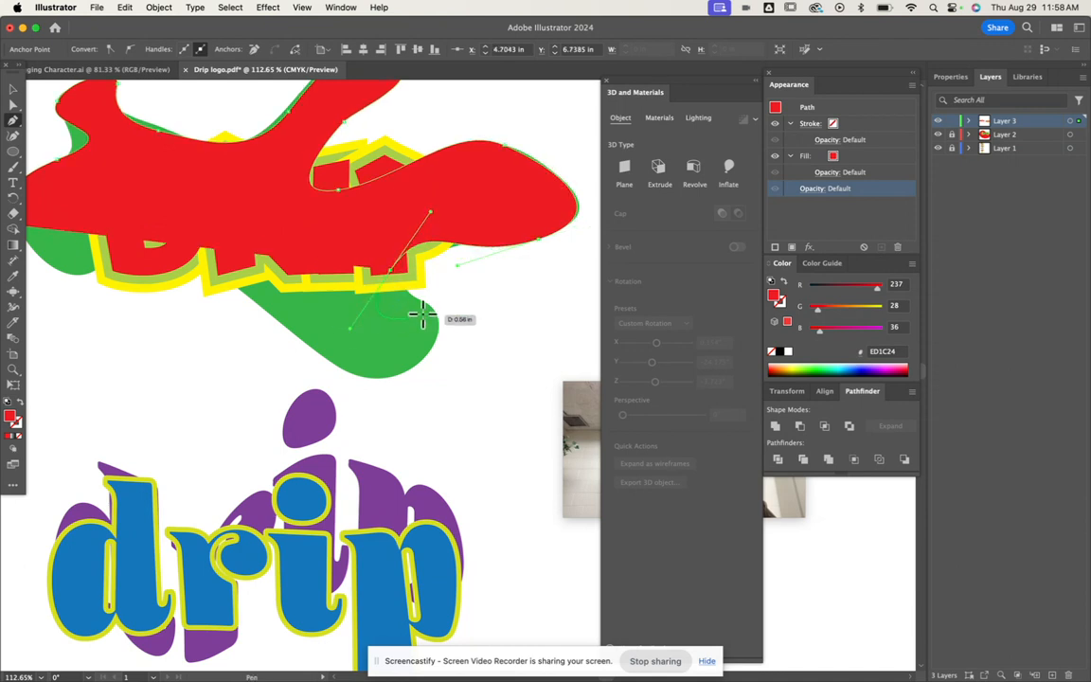
drag(437, 316, 443, 371)
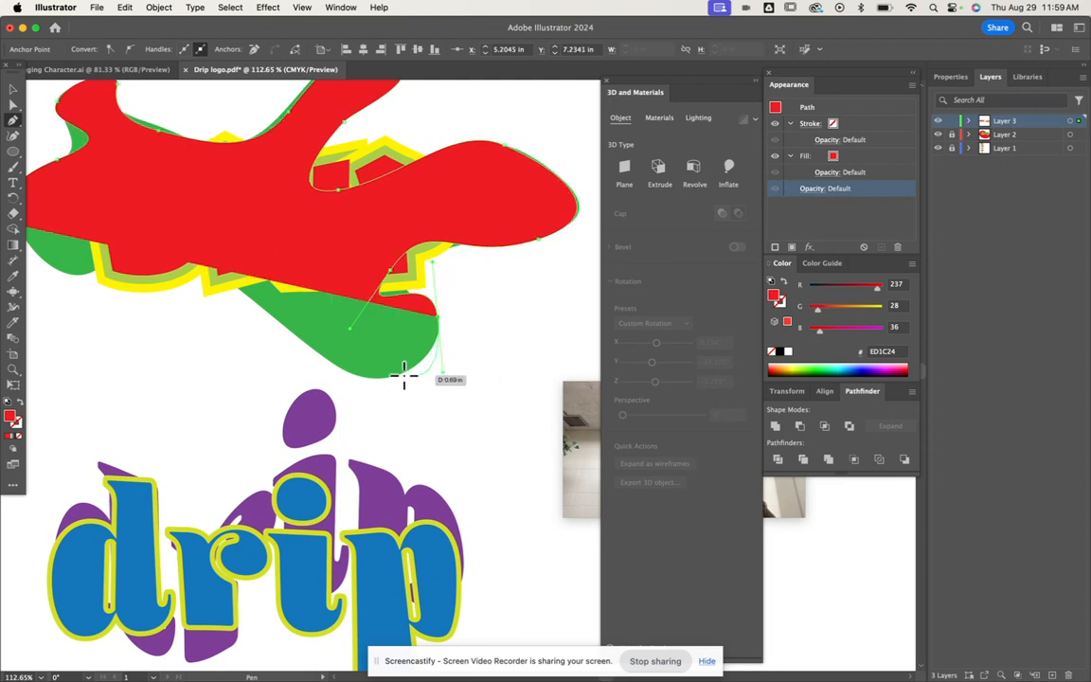
drag(364, 376, 222, 270)
click(192, 264)
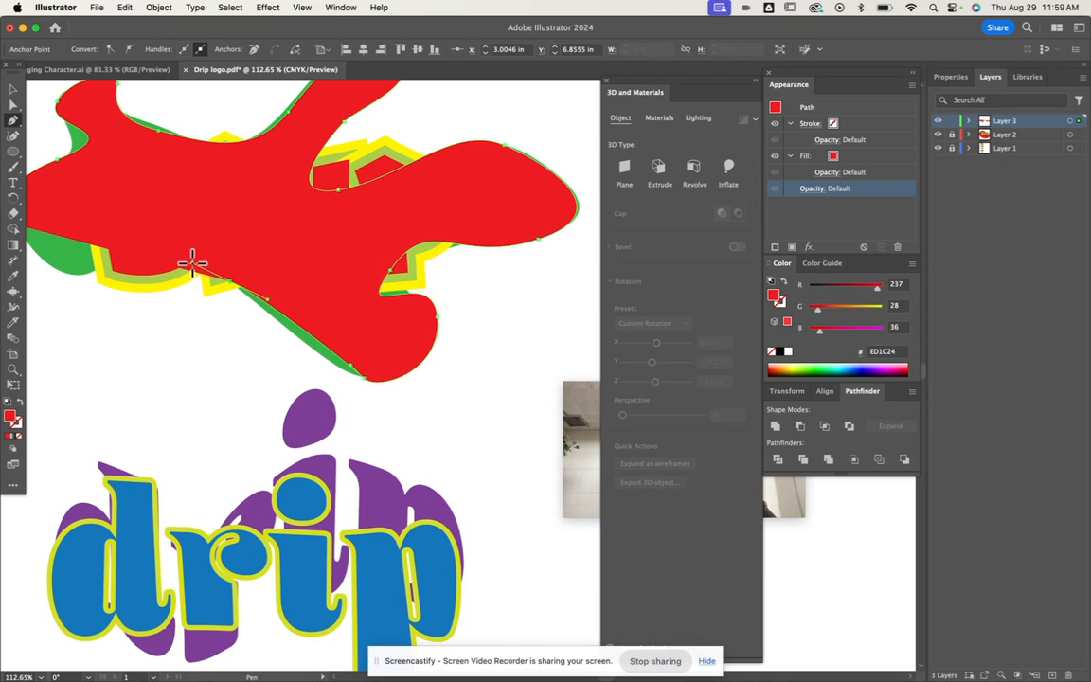
Hide the path's fill, trace the lower-left lobe and close the splat path at its starting point.
click(776, 158)
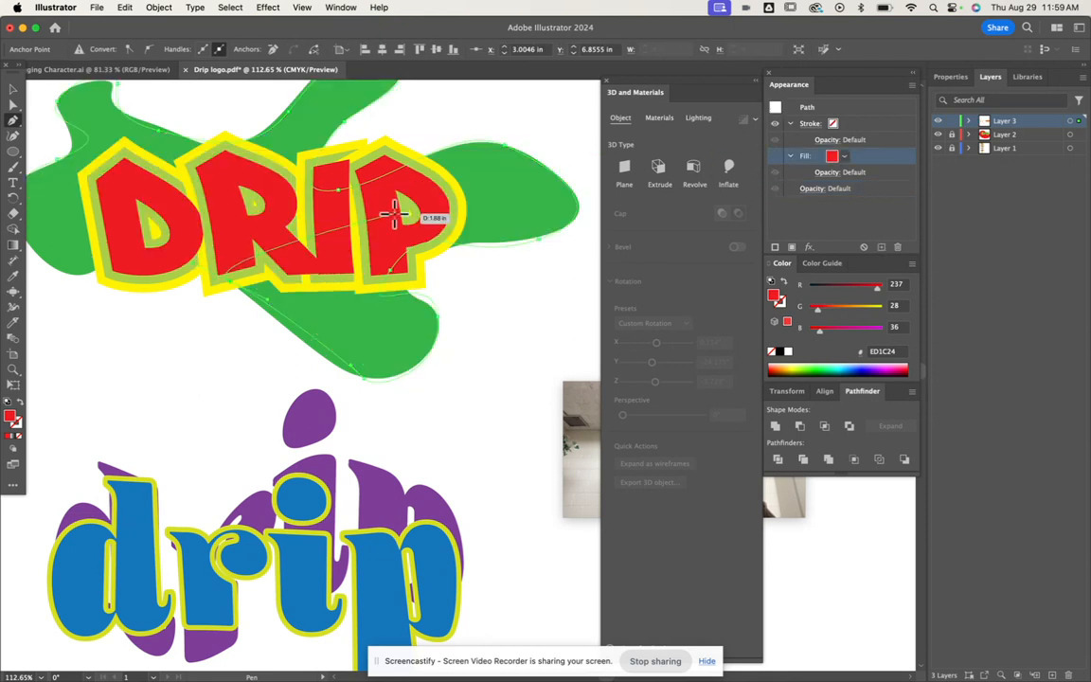
drag(150, 240, 101, 237)
drag(46, 263, 90, 215)
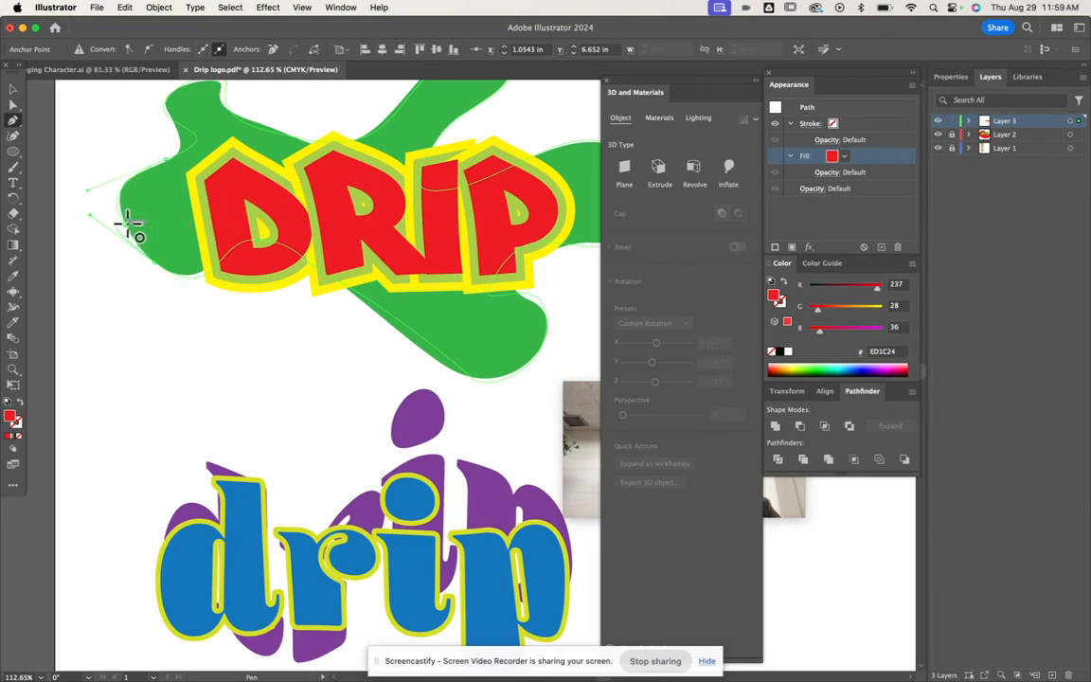
click(128, 222)
Refine the anchor points and handles on the splat path's left and upper-left lobes to follow the reference outline.
click(14, 105)
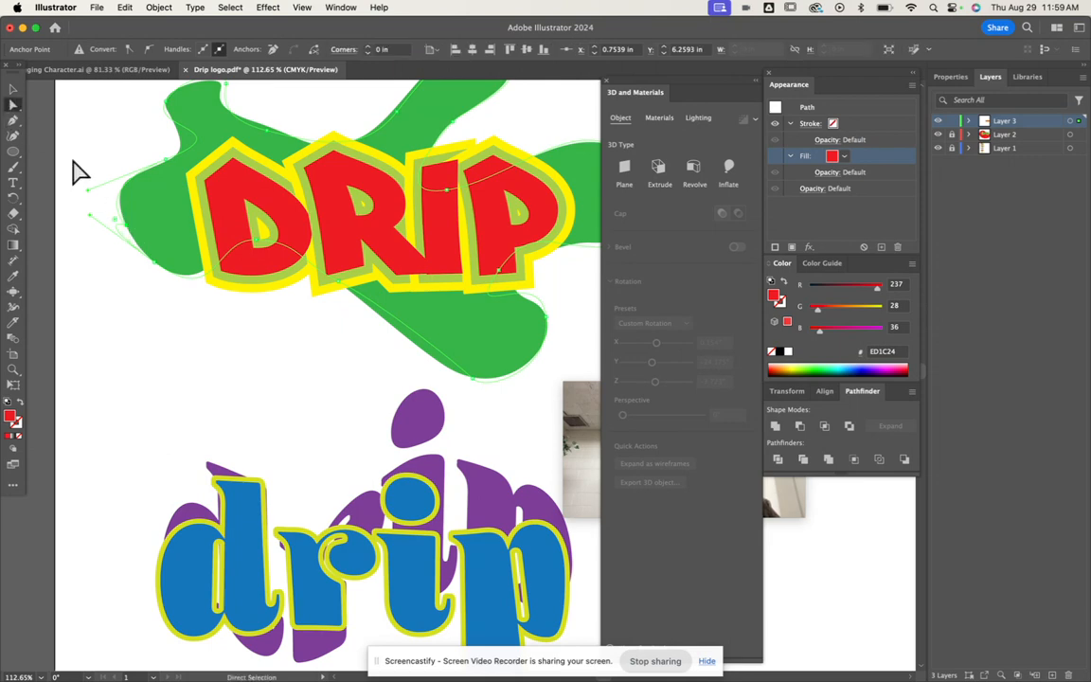
drag(90, 216, 127, 242)
drag(412, 330, 404, 336)
scroll(482, 227, up, 5)
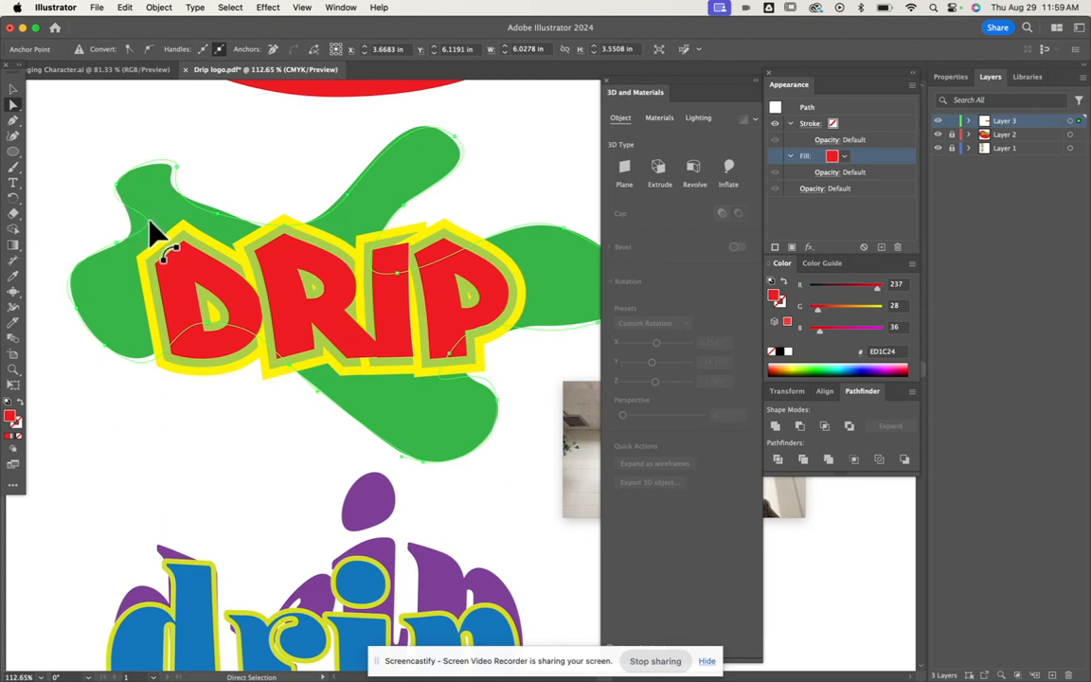
drag(148, 222, 107, 199)
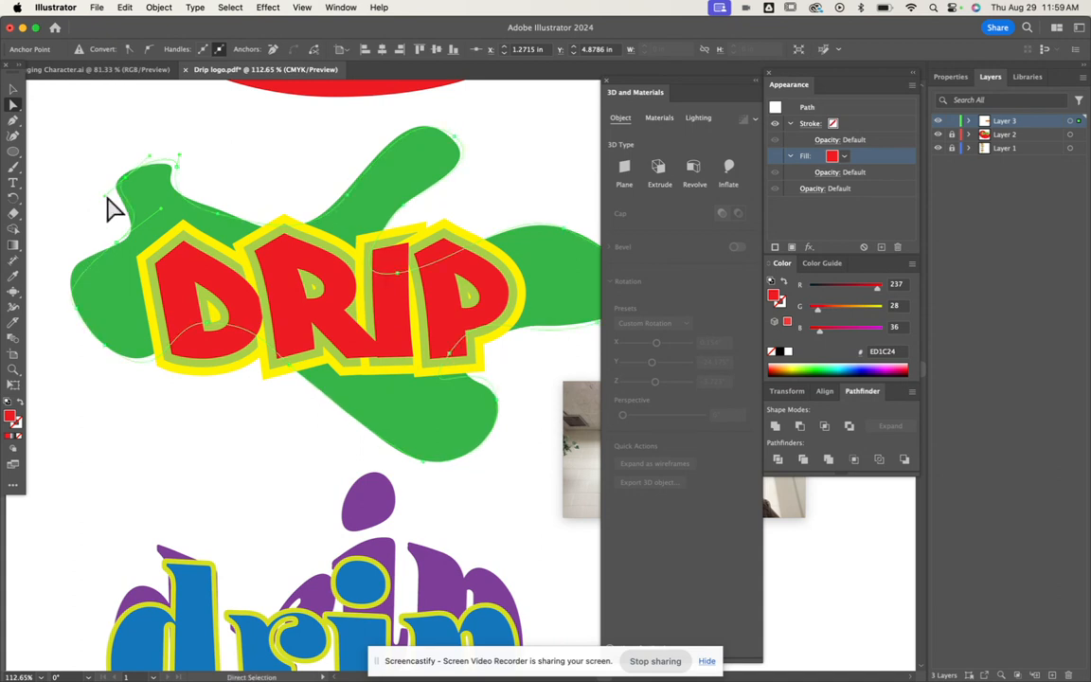
drag(177, 167, 170, 171)
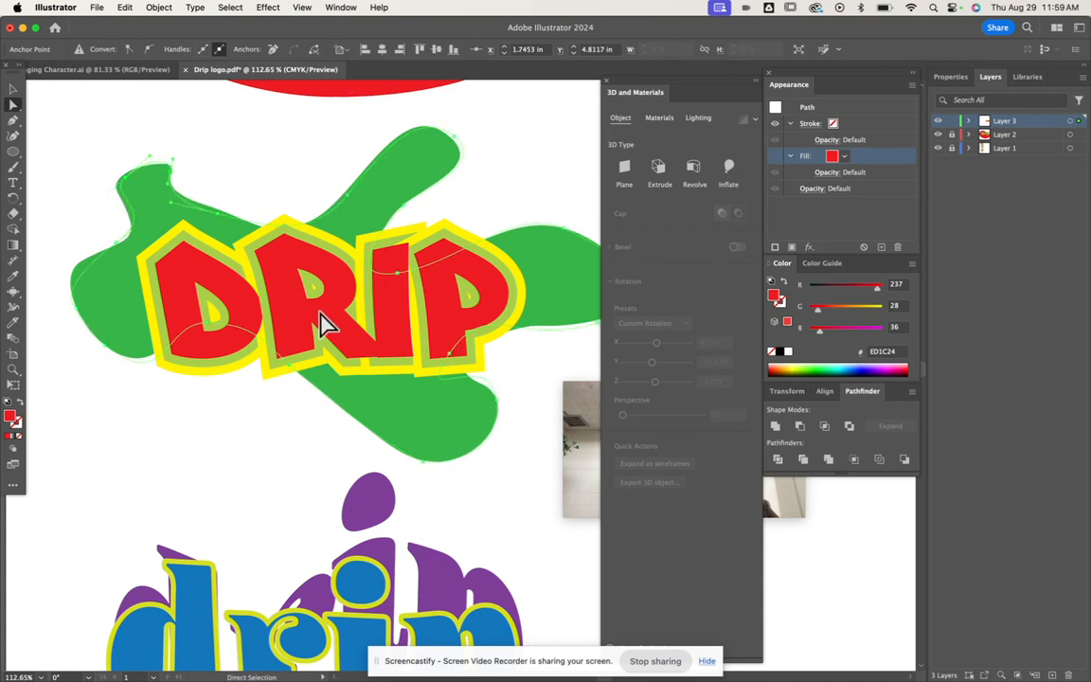
Turn the splat path's fill back on and set it to the green swatch 009444.
scroll(327, 315, down, 3)
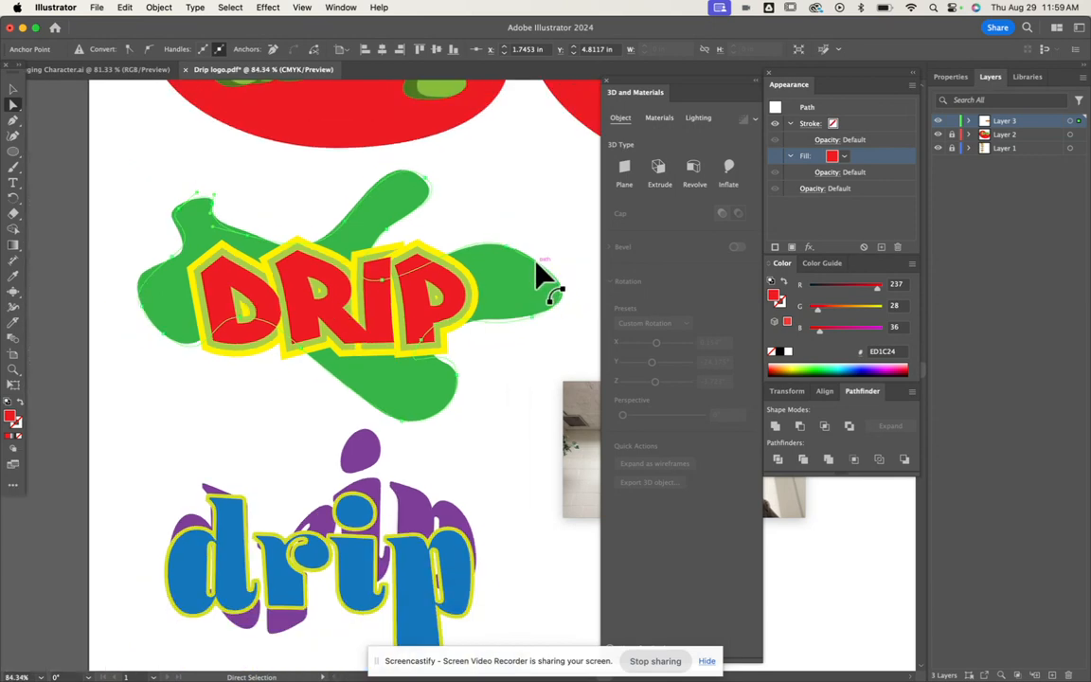
click(12, 90)
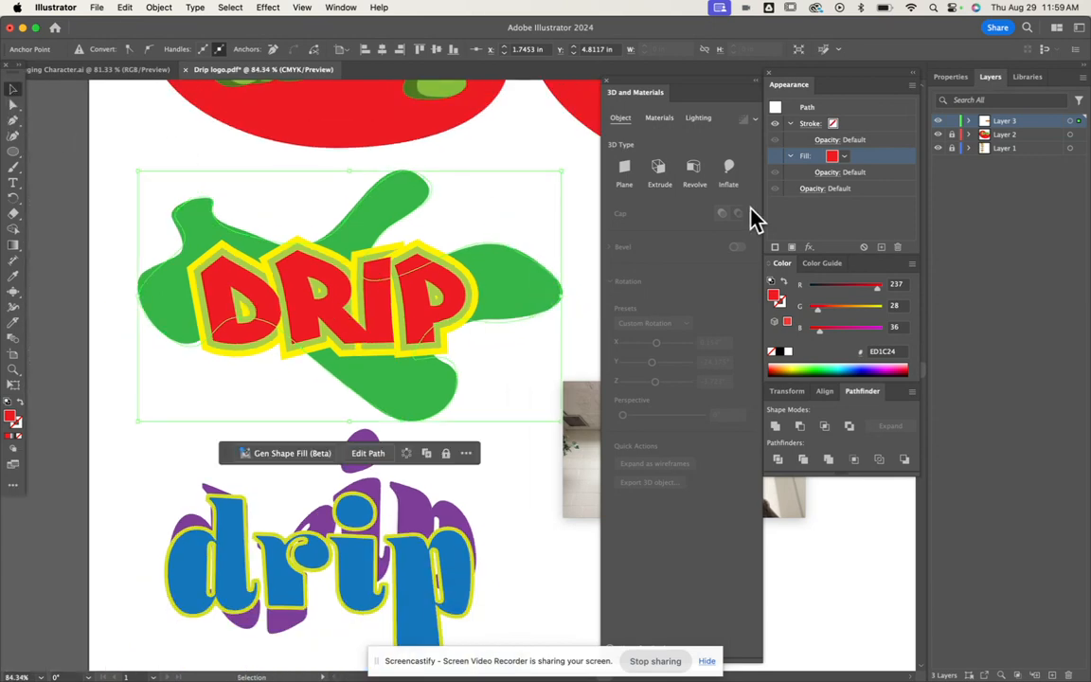
click(774, 157)
click(833, 159)
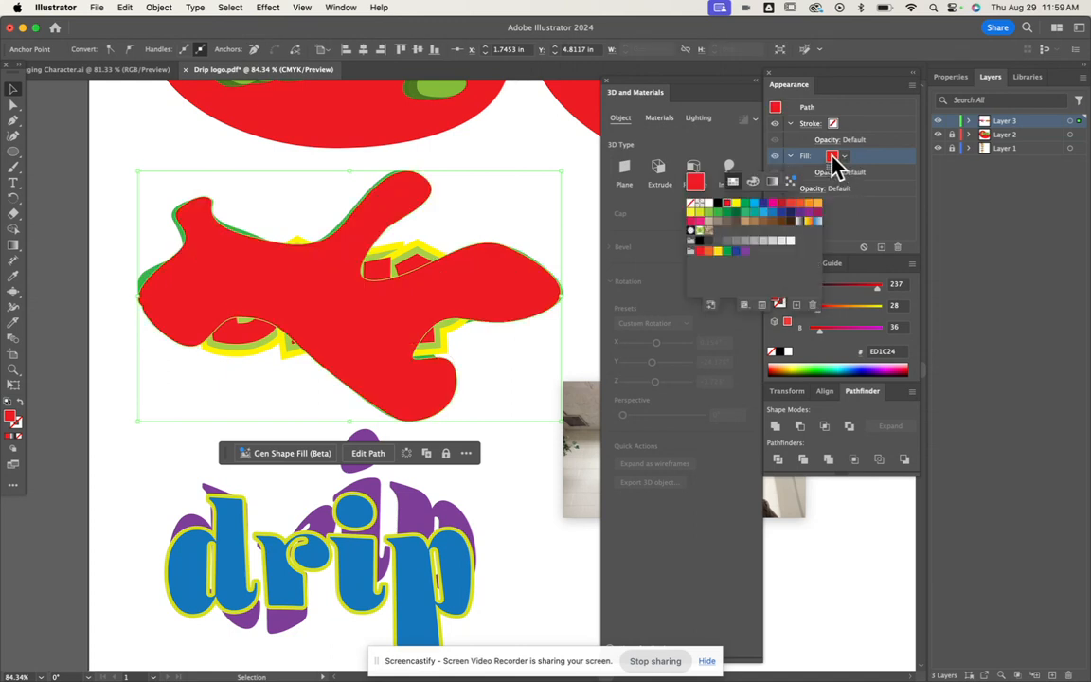
click(727, 213)
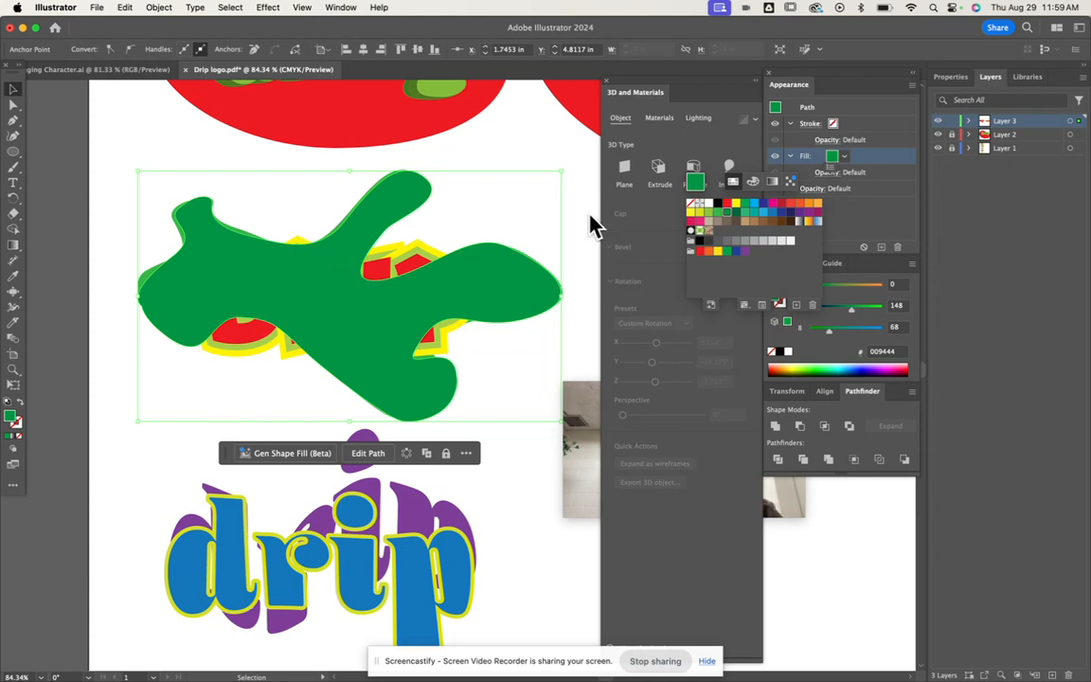
Move the new green splat off the reference logo and onto the recreated red DRIP text.
click(327, 270)
drag(362, 284, 520, 301)
scroll(522, 302, down, 6)
scroll(519, 303, right, 5)
drag(384, 312, 457, 316)
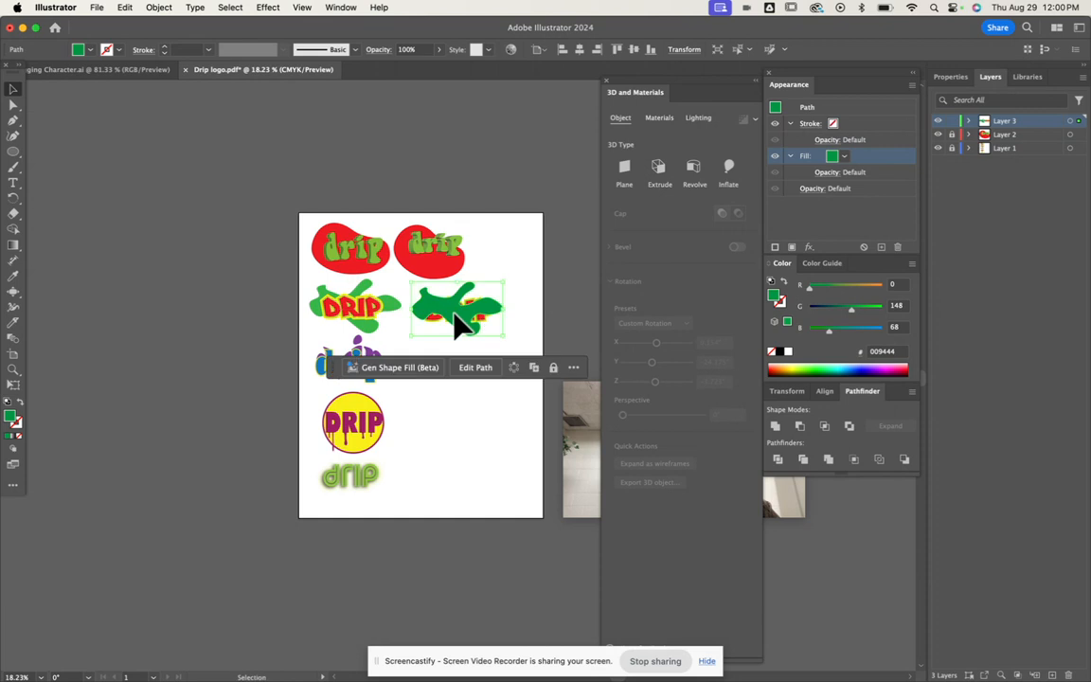
Reorder the splat path below both DRIP texts within Layer 3 so it sits behind the lettering.
click(968, 120)
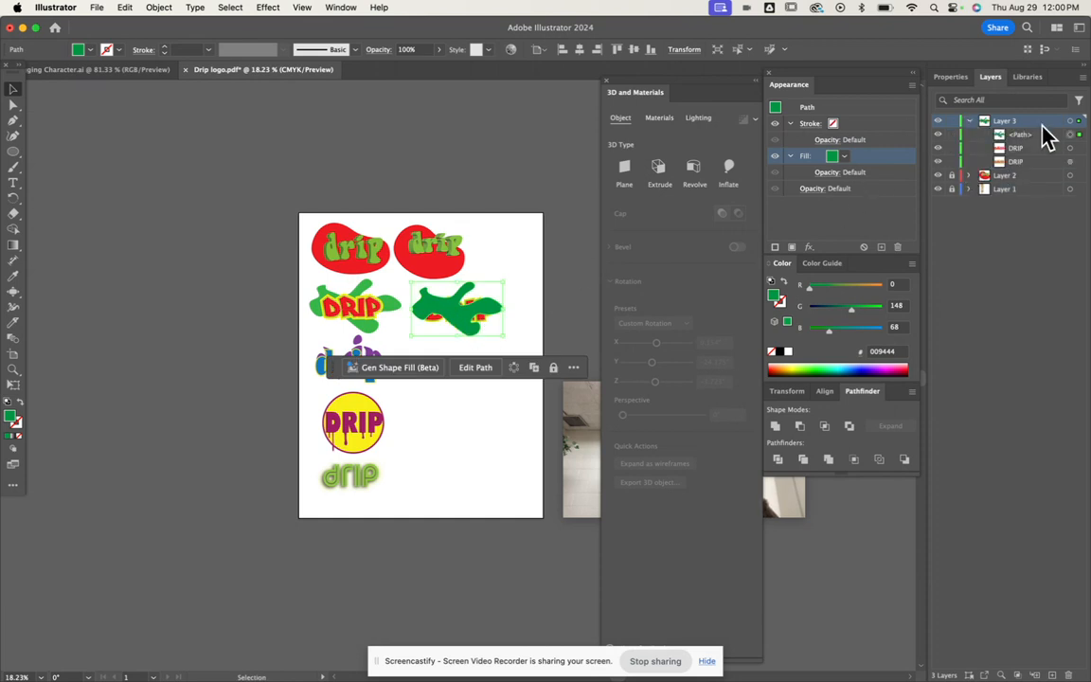
click(1056, 137)
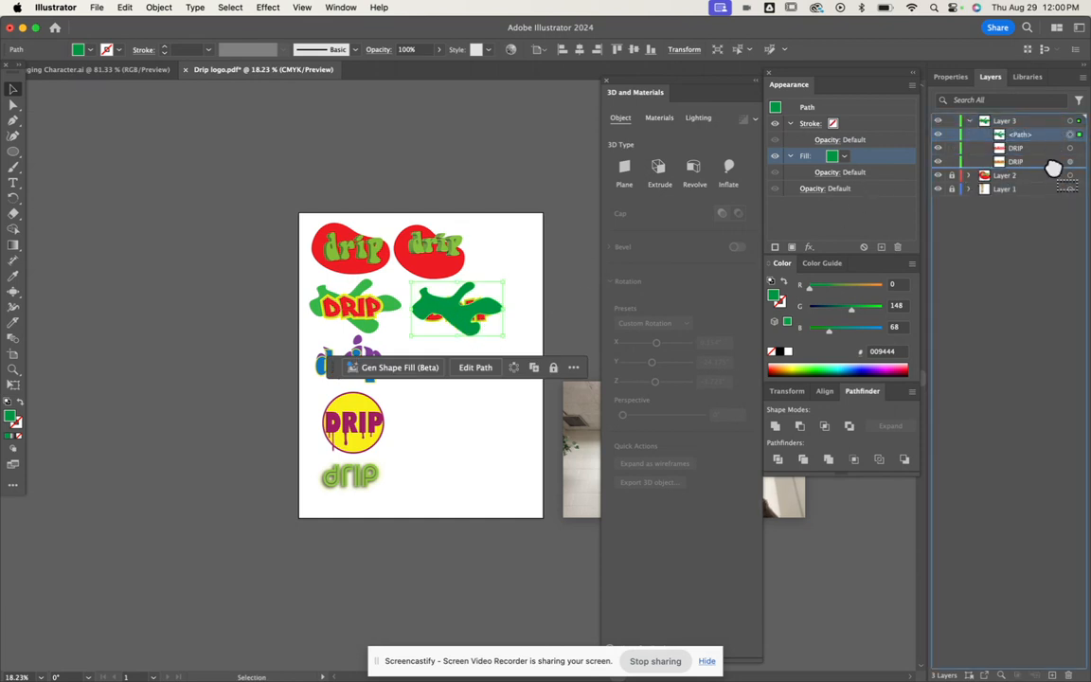
drag(1052, 167, 1059, 176)
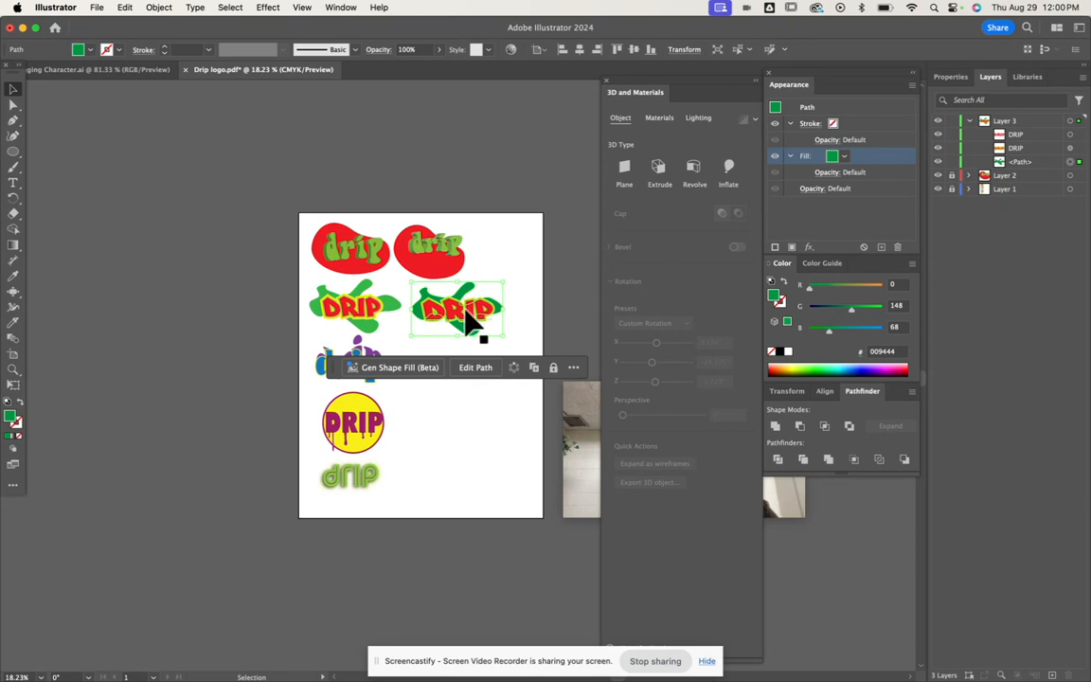
Collapse and lock Layer 3 with everything deselected, then add a new layer above it.
click(970, 121)
key(super+shift+a)
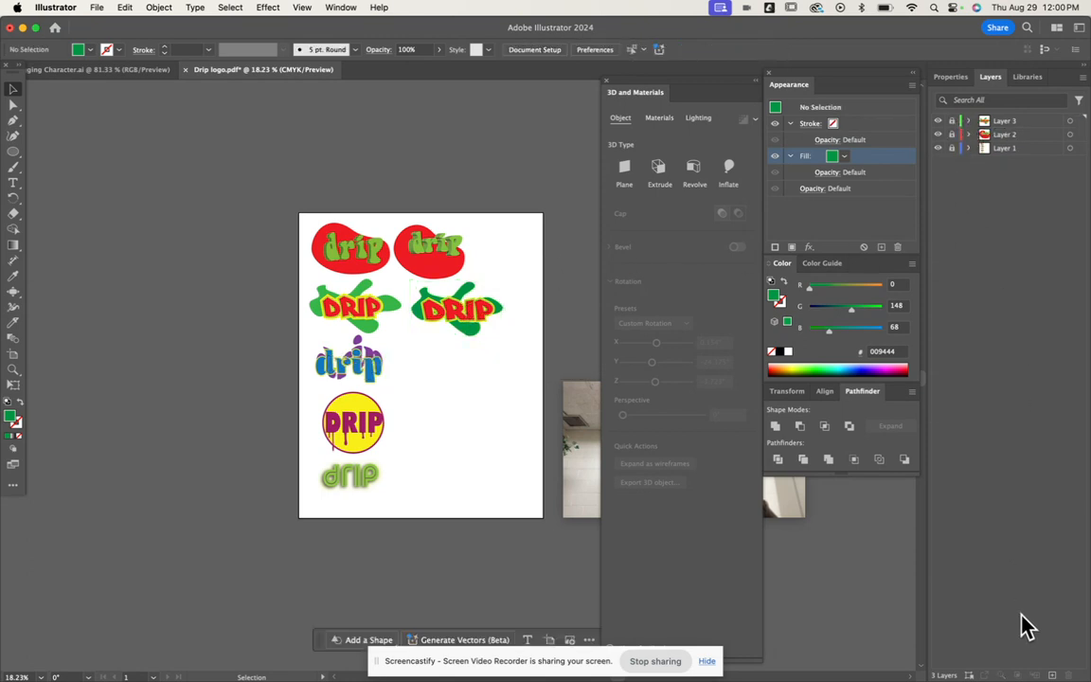
click(1052, 674)
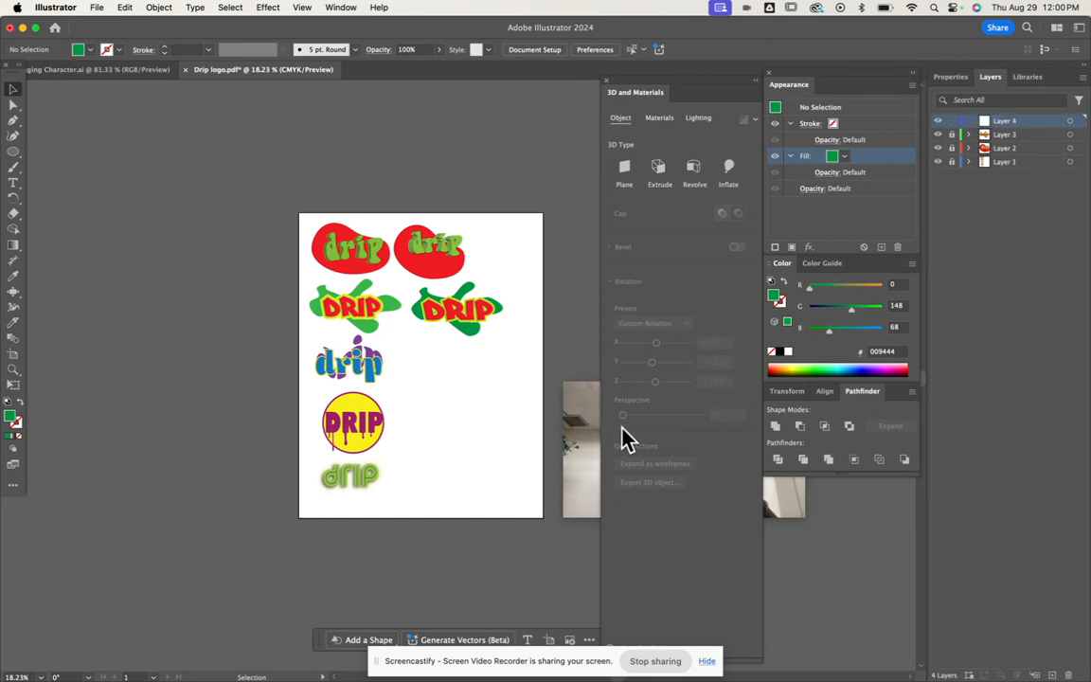
With the Type tool, look through the font list for the typeface of the blue drip reference logo.
scroll(431, 383, up, 5)
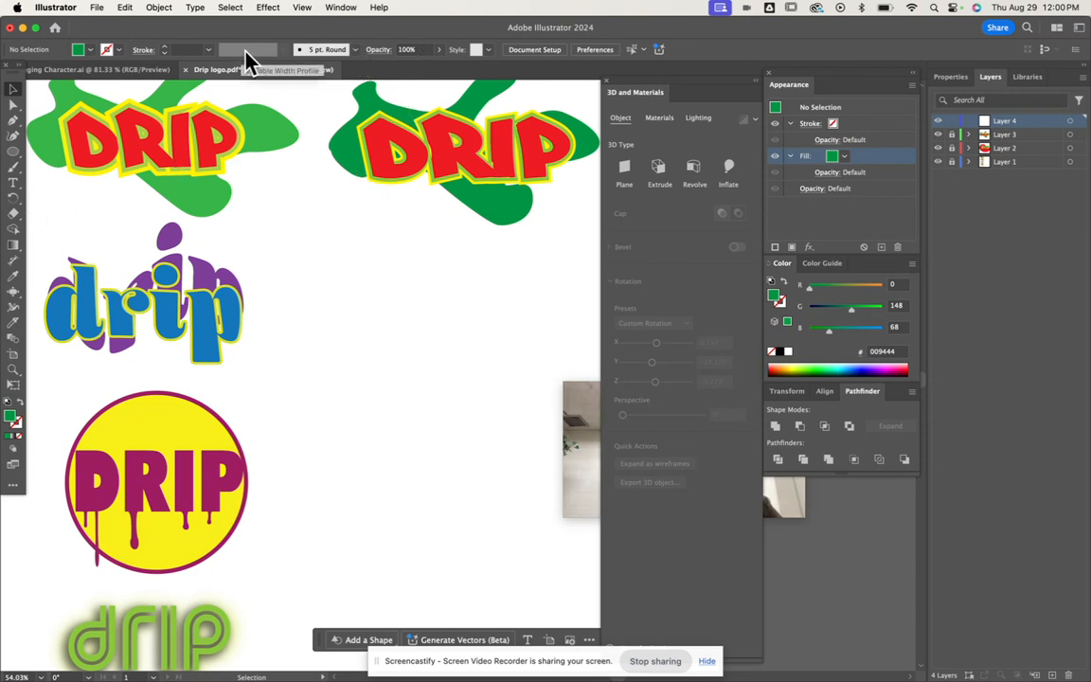
click(15, 184)
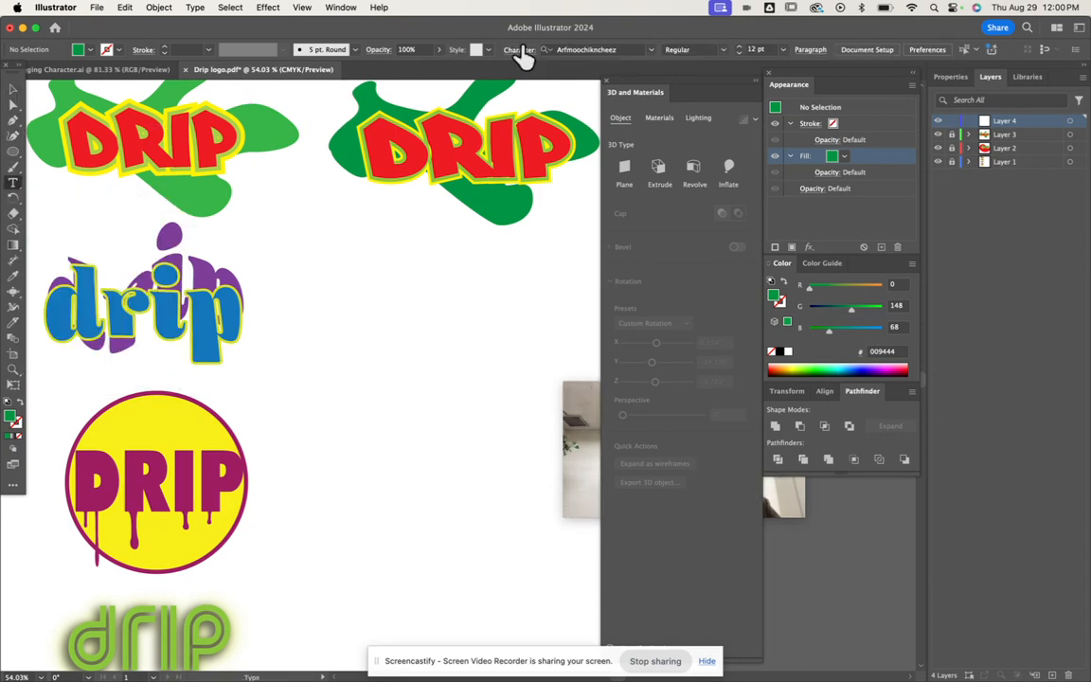
click(585, 50)
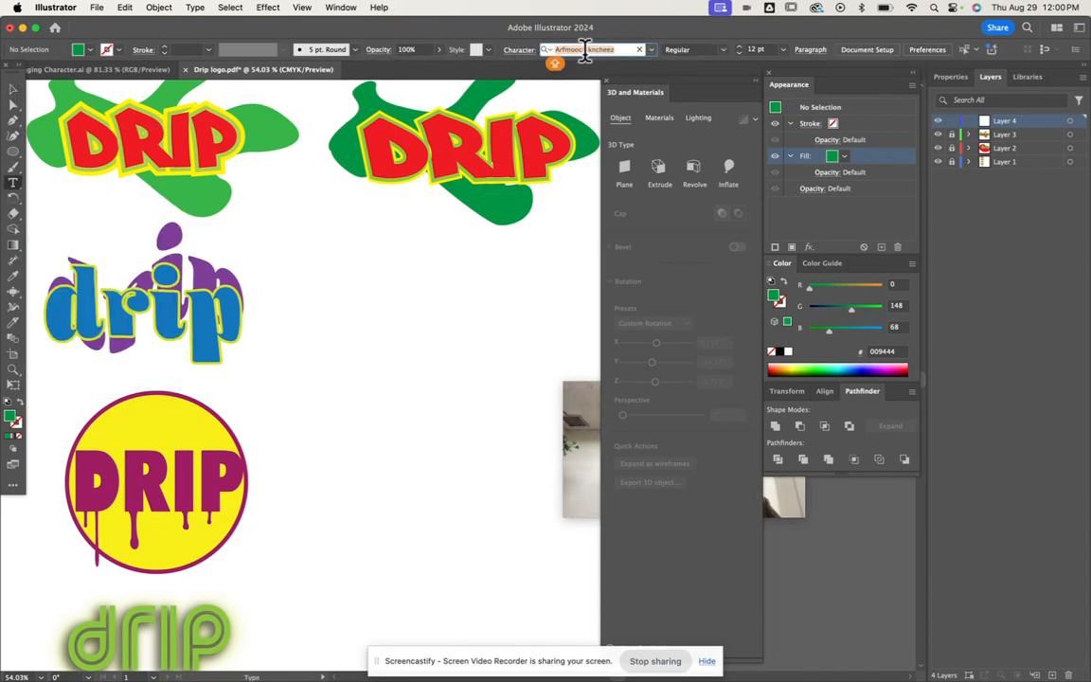
click(653, 51)
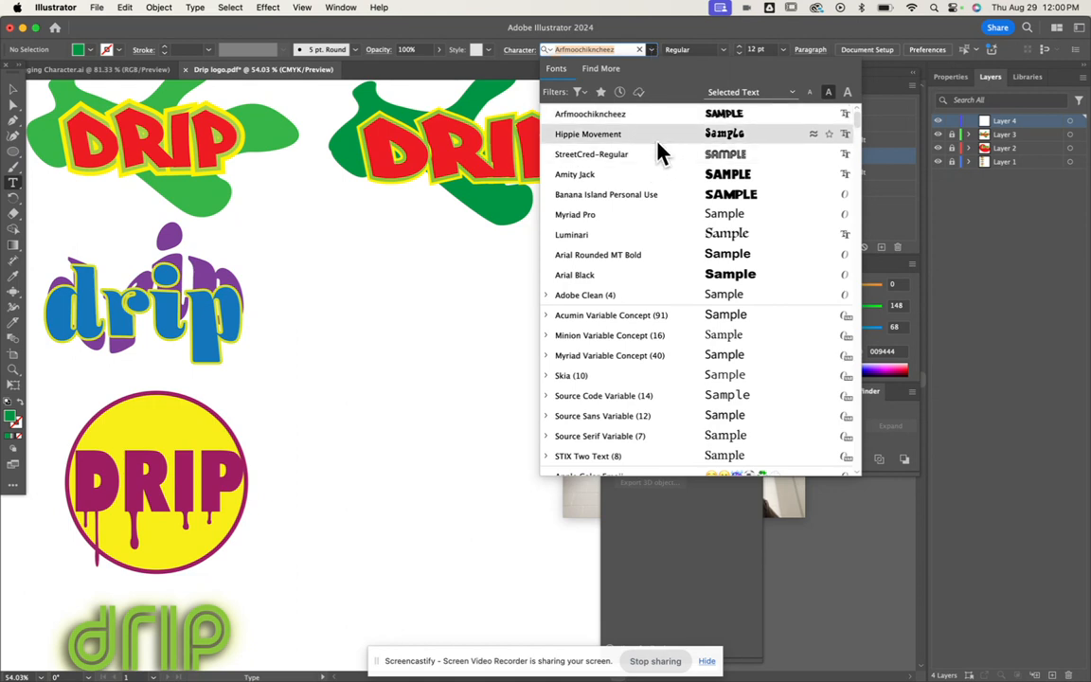
click(660, 32)
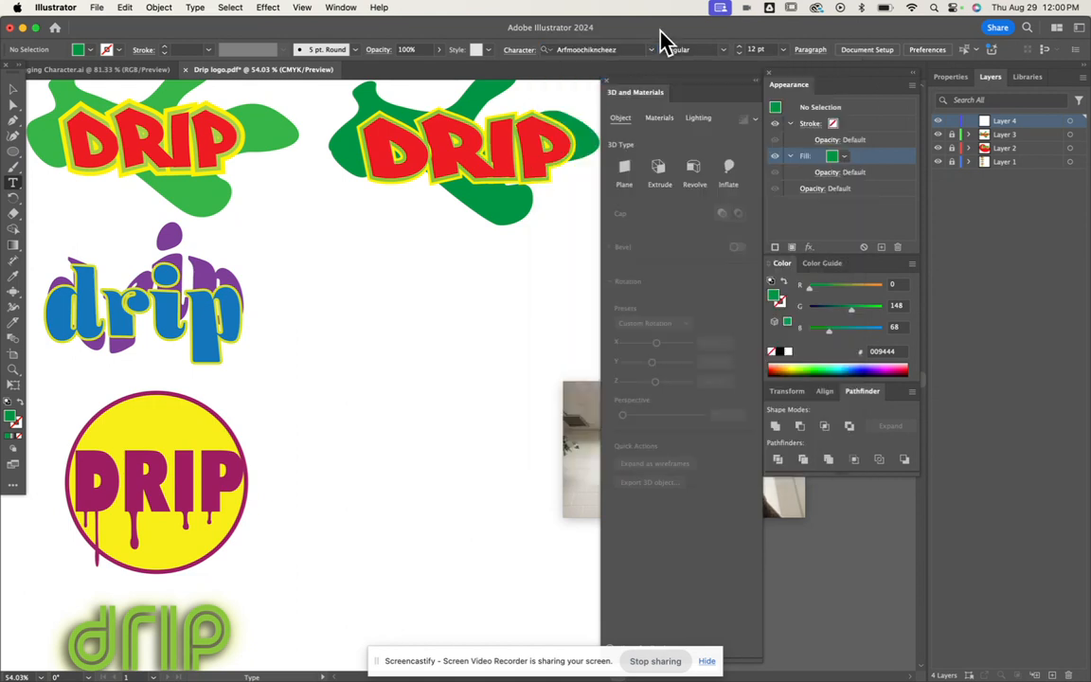
Check the font name in the "Fonts for assignment" document in Chrome and return to Illustrator.
key(super+Tab)
mouse_move(172, 674)
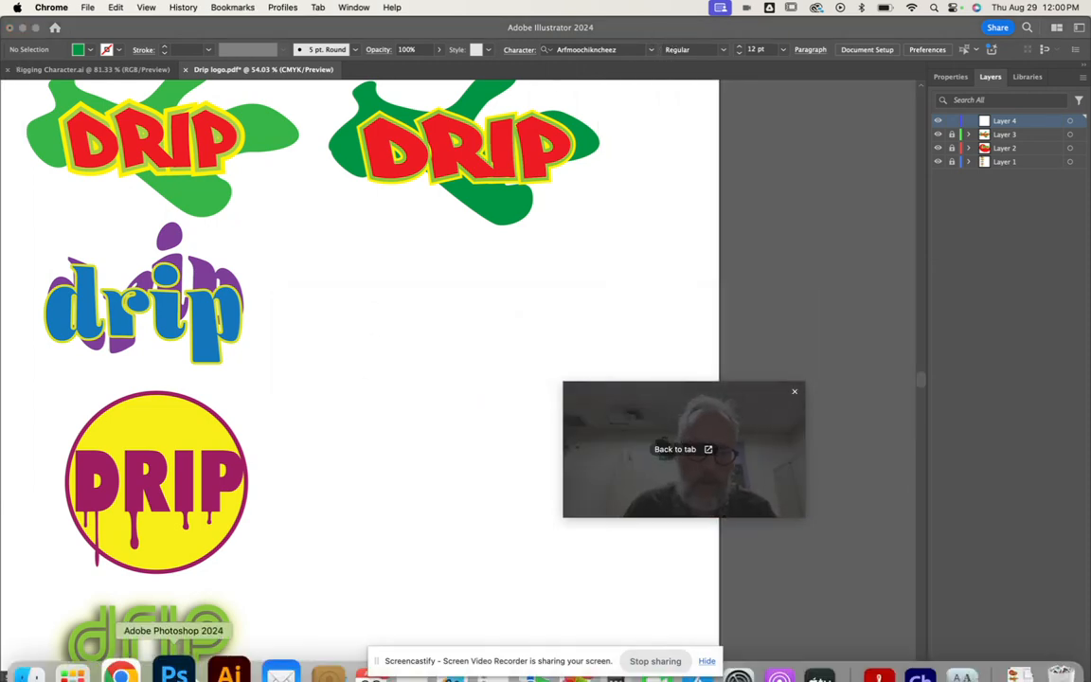
click(149, 652)
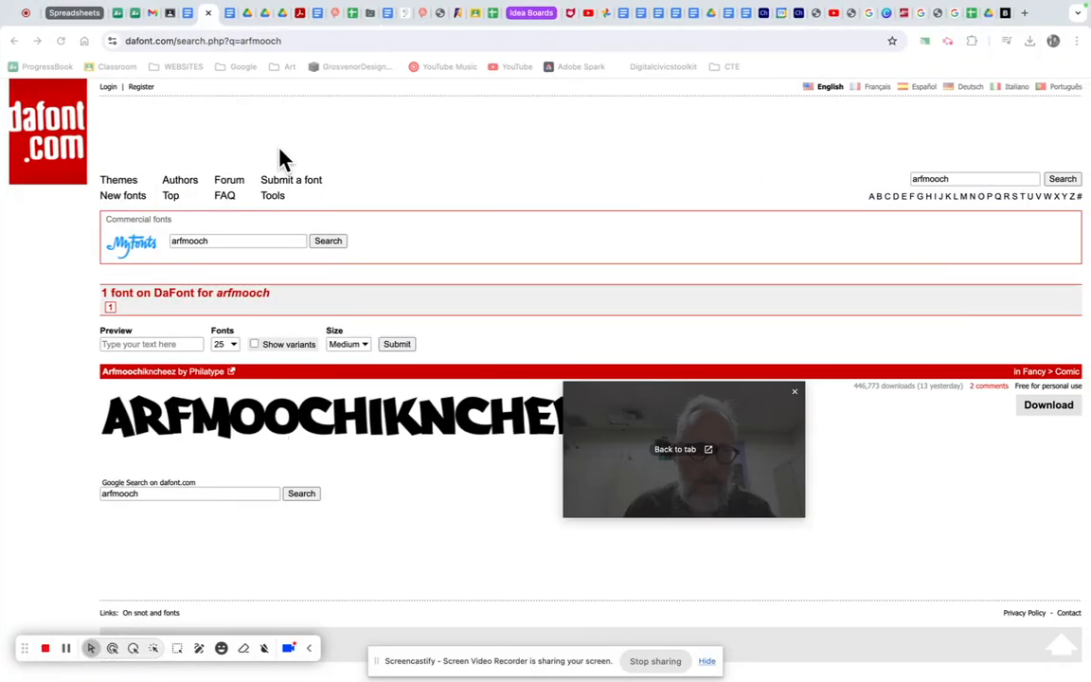
click(186, 14)
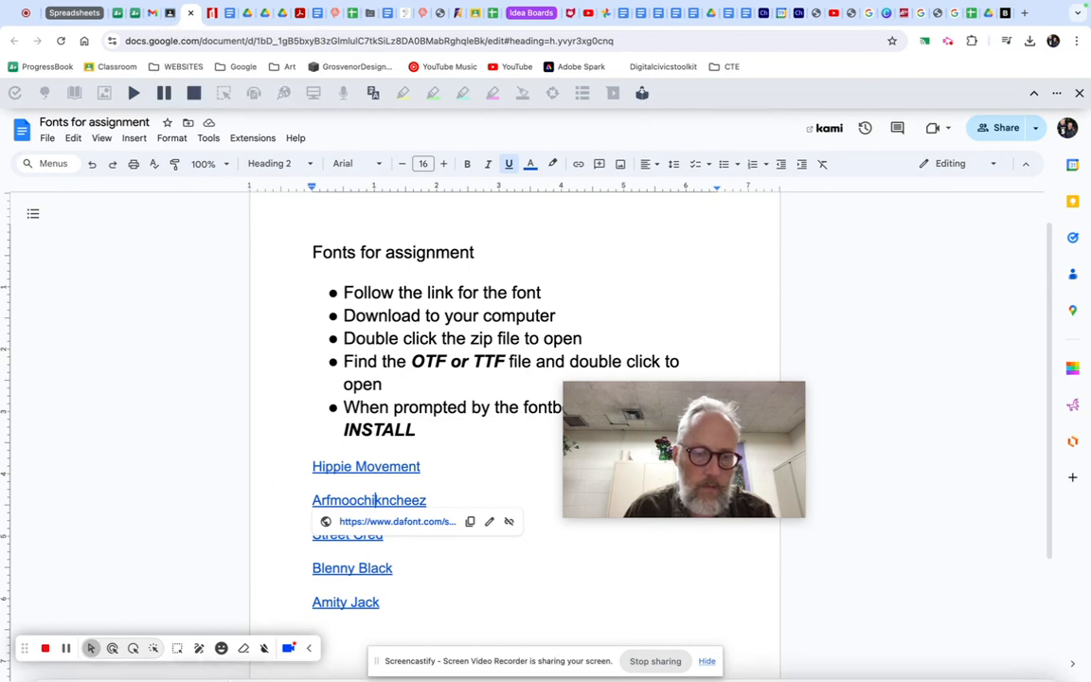
click(228, 651)
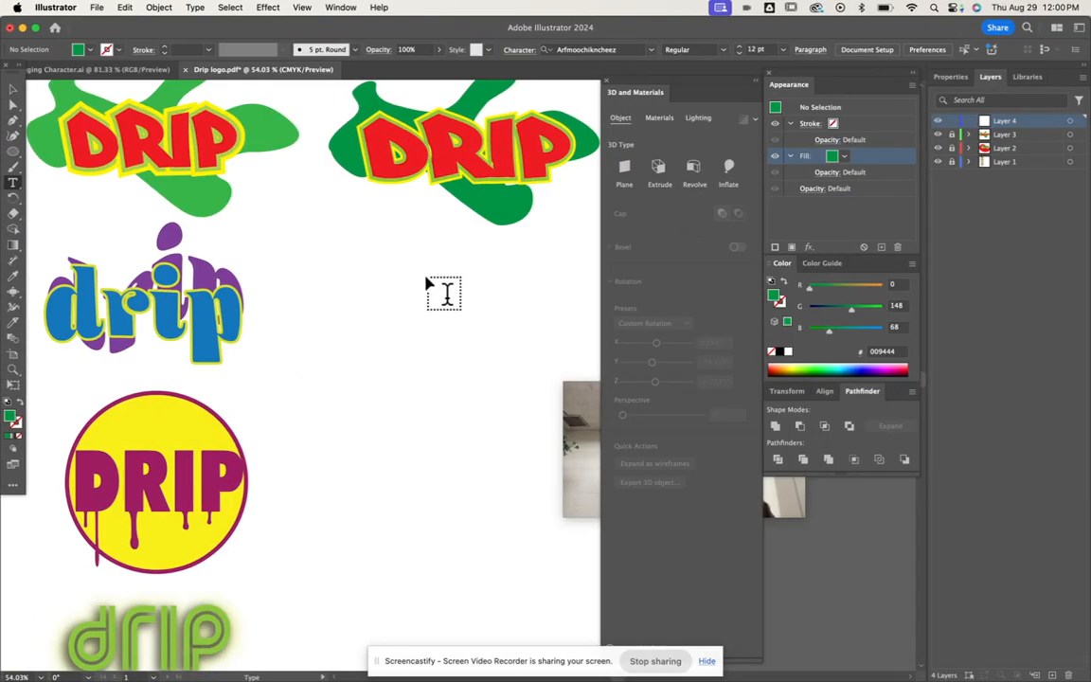
Set the font to Blenny W01 Black and add the text "drip" beside the blue reference logo.
click(588, 51)
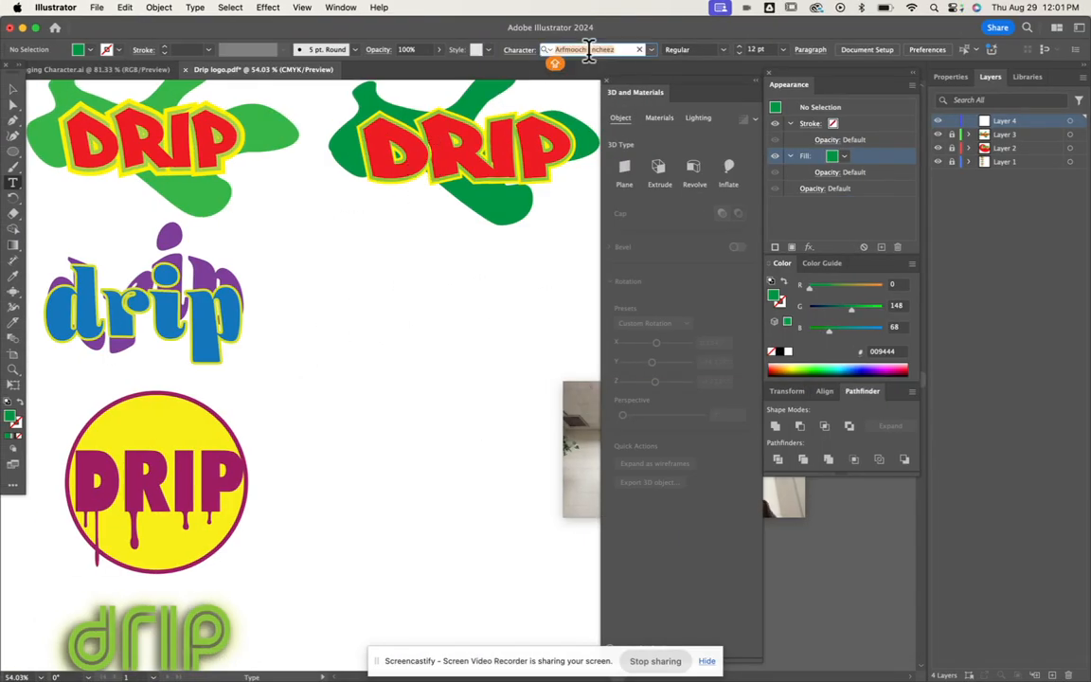
text(BLENN)
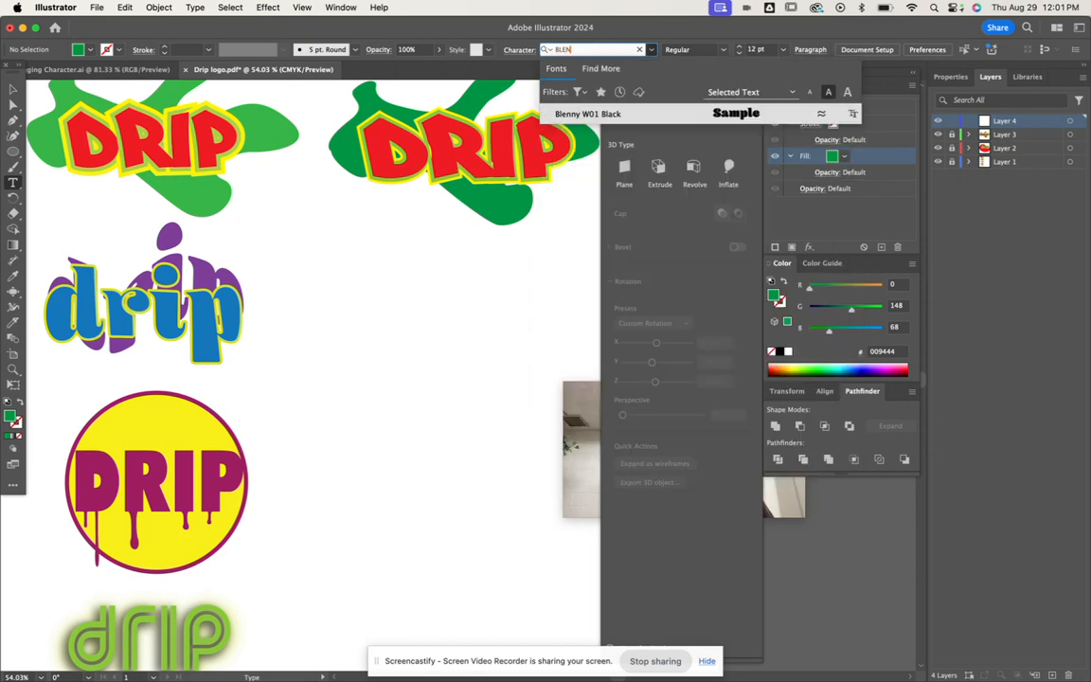
click(579, 114)
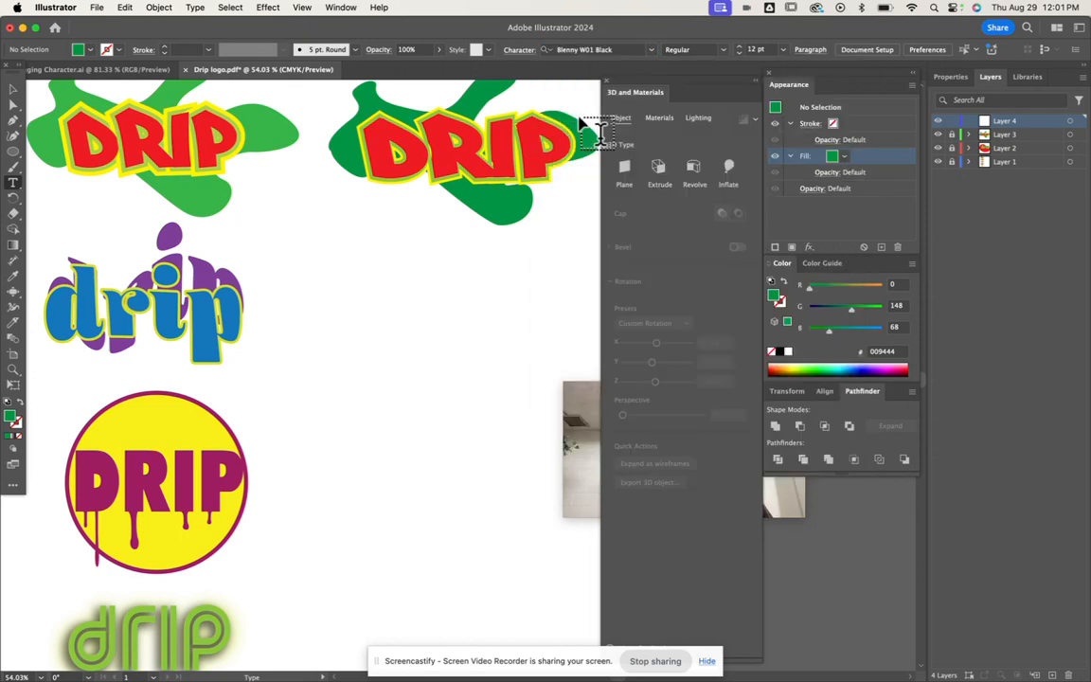
click(325, 299)
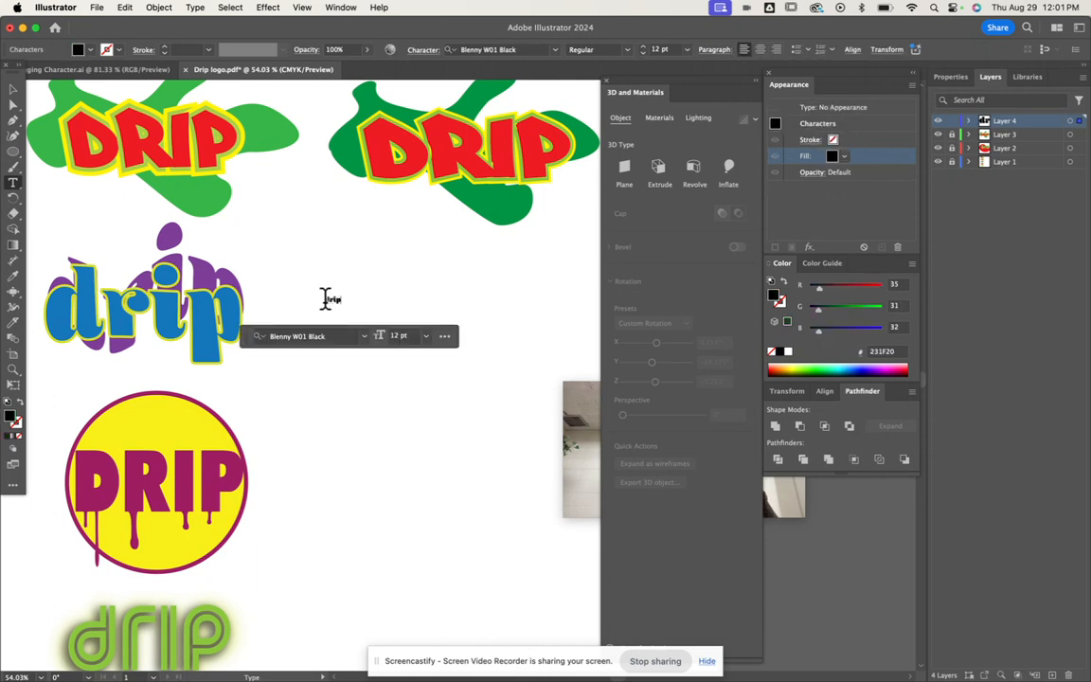
Enlarge the new drip text to about 128 pt and position it level with the blue reference logo.
click(12, 90)
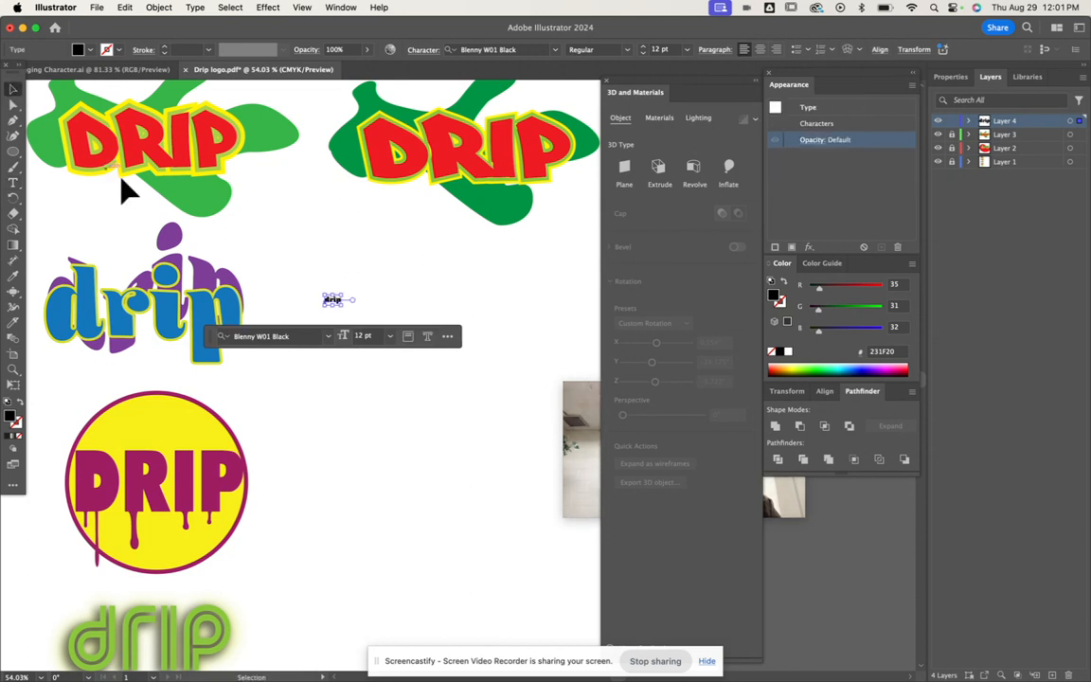
drag(336, 299, 496, 411)
drag(438, 360, 428, 321)
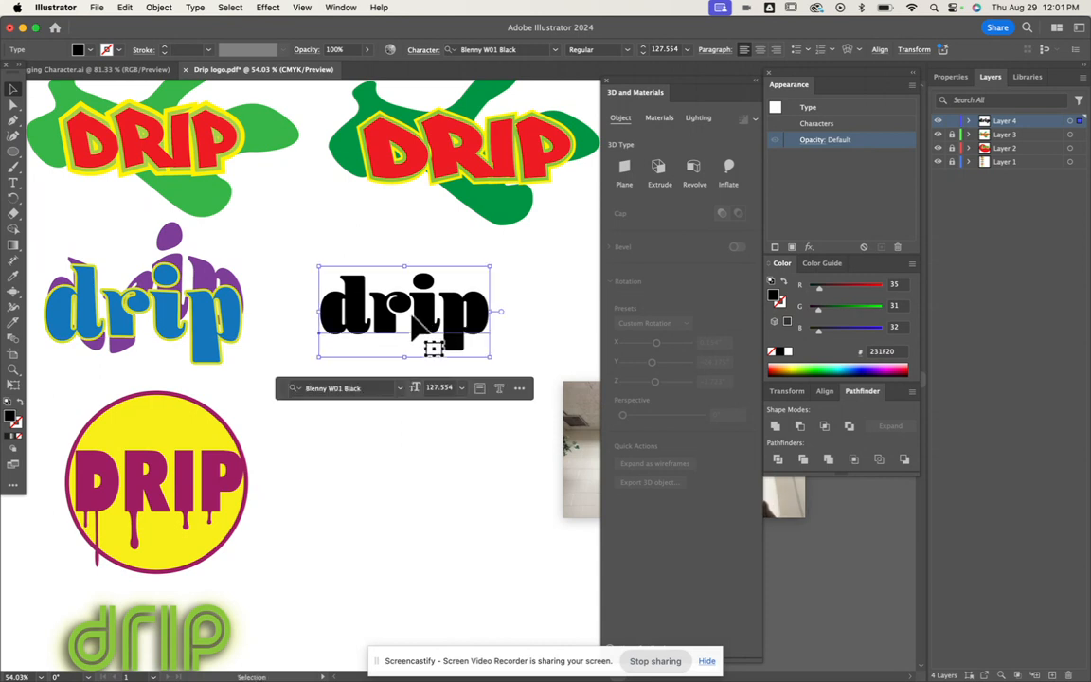
Fill the drip text with the blue 1C75BC sampled from the reference logo's lettering.
click(14, 277)
click(203, 316)
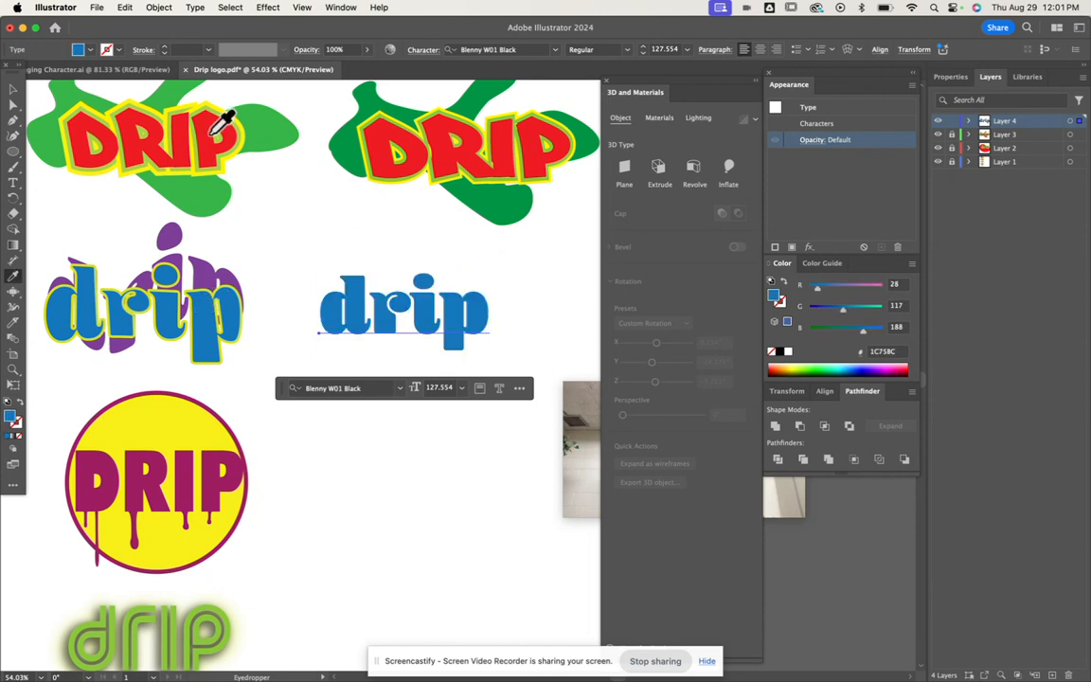
click(14, 89)
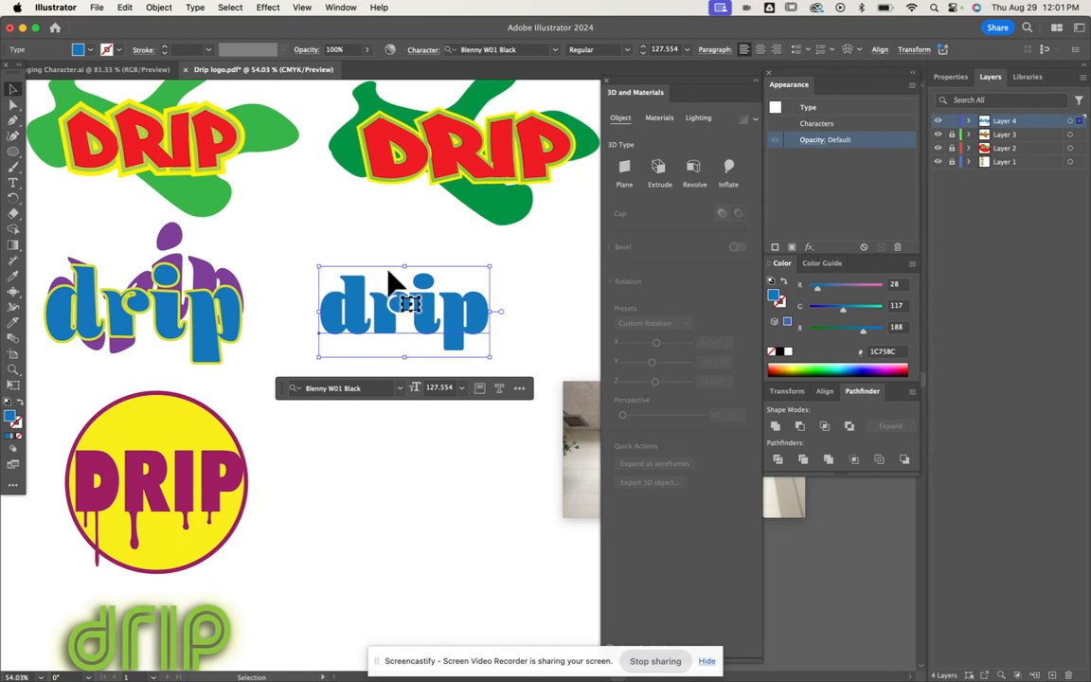
Duplicate the blue drip text below the original and fill the copy with the reference logo's purple 7F3F98.
drag(389, 328, 416, 427)
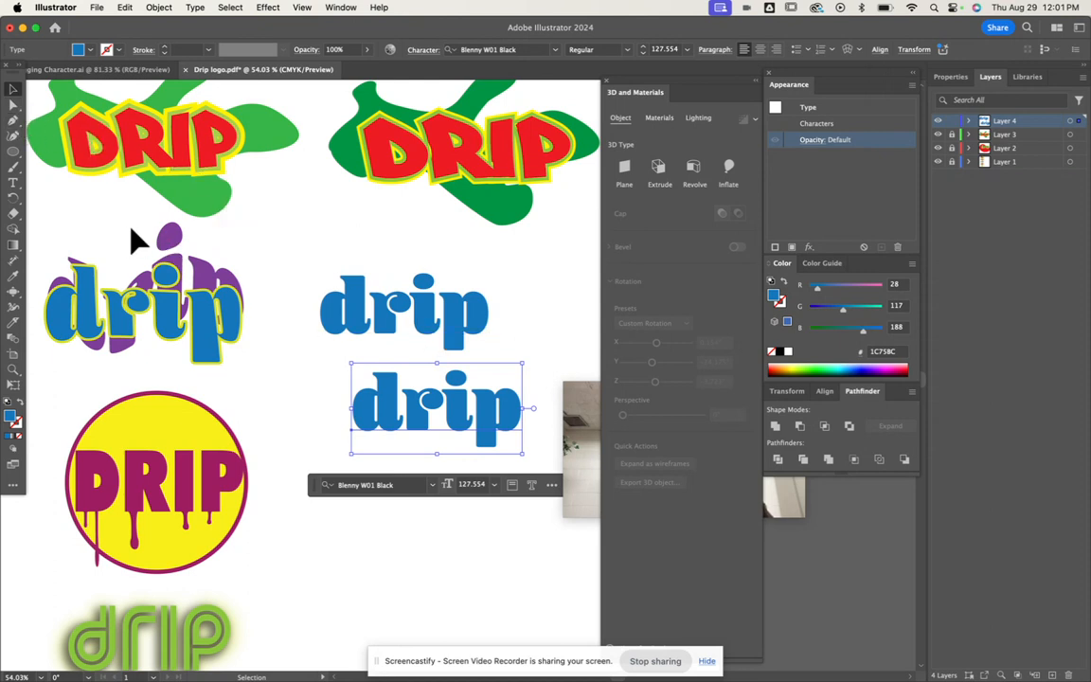
key(i)
click(169, 242)
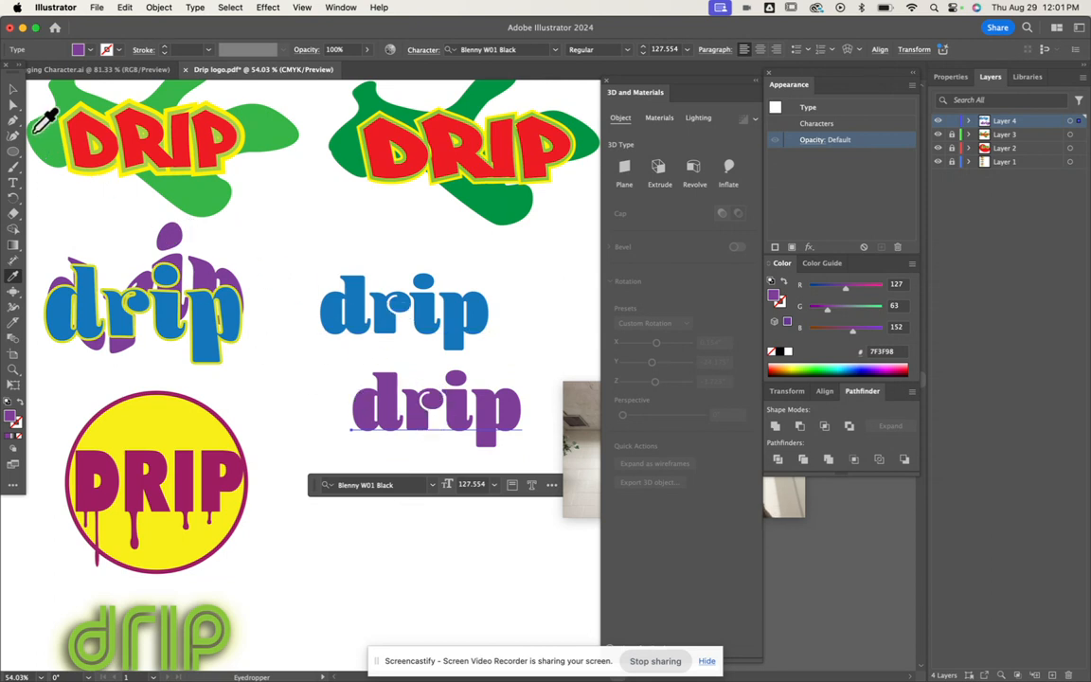
click(13, 89)
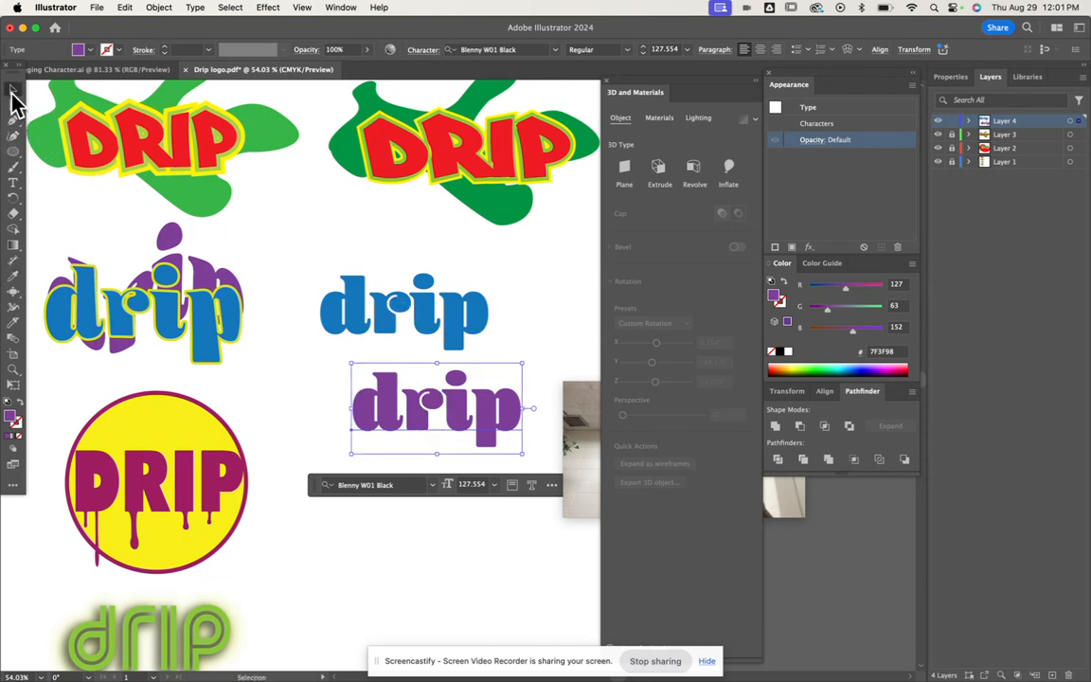
Add a stroke to the blue drip text and color it with the yellow-green swatch D7DF23.
click(365, 313)
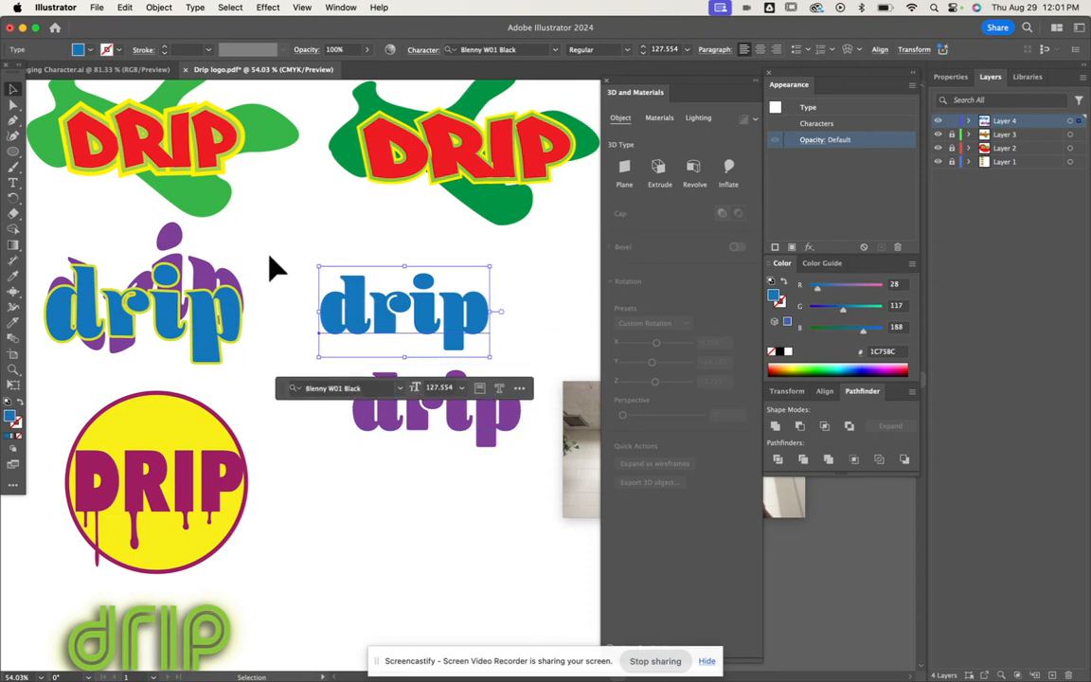
click(774, 247)
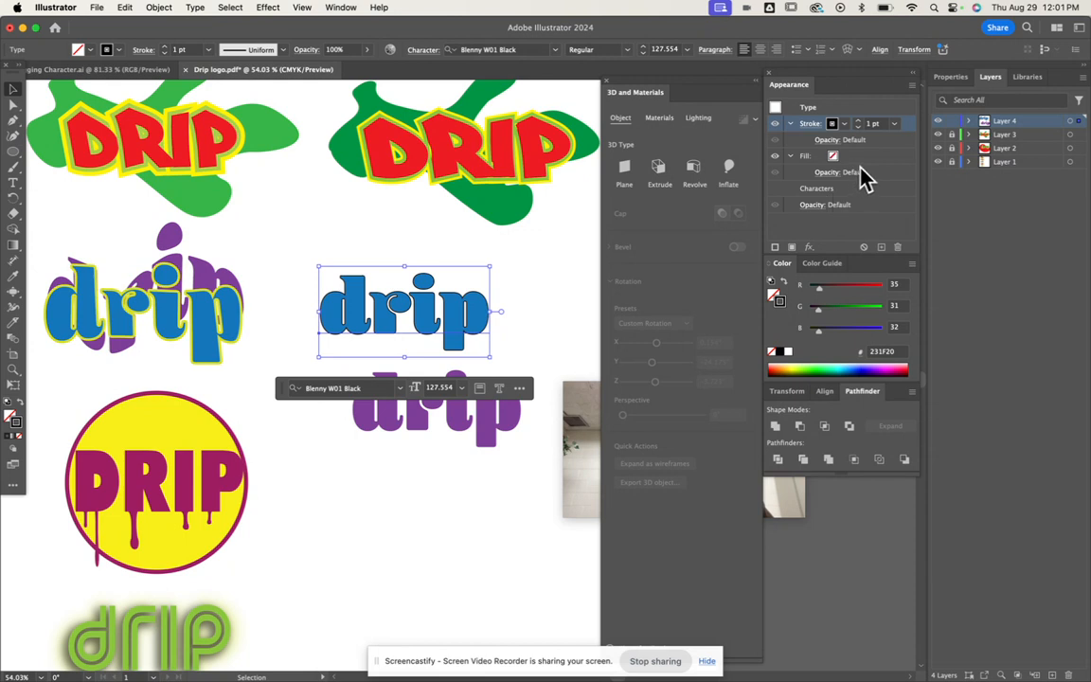
click(844, 124)
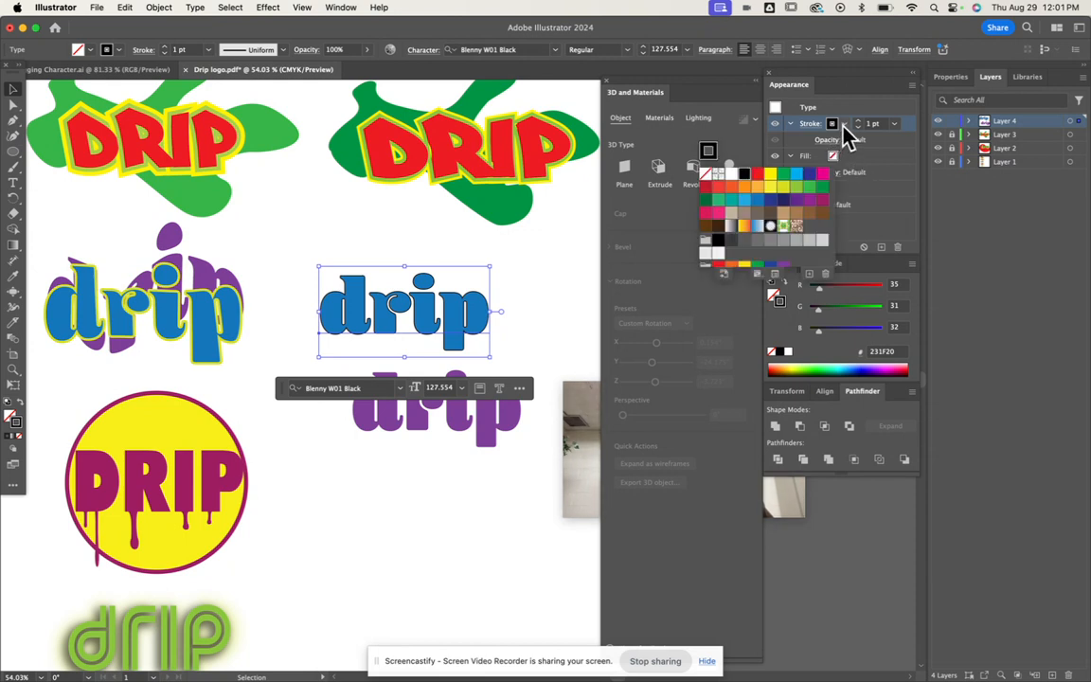
click(783, 188)
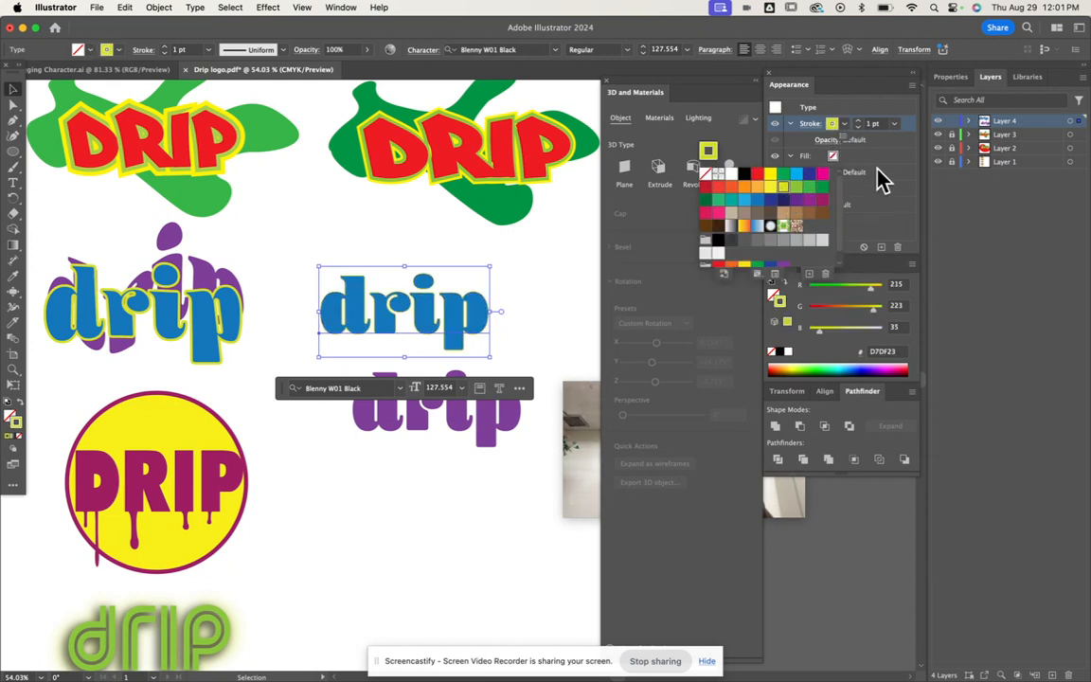
Align the blue drip text's stroke to center and set its weight to 4 pt.
click(810, 132)
click(810, 129)
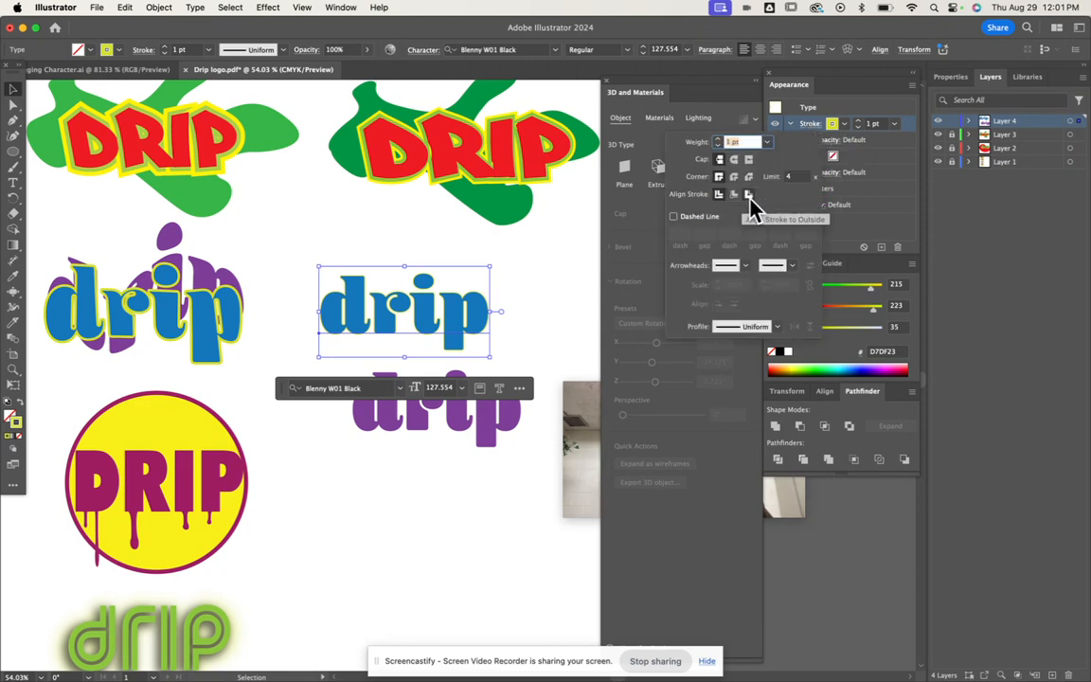
click(721, 196)
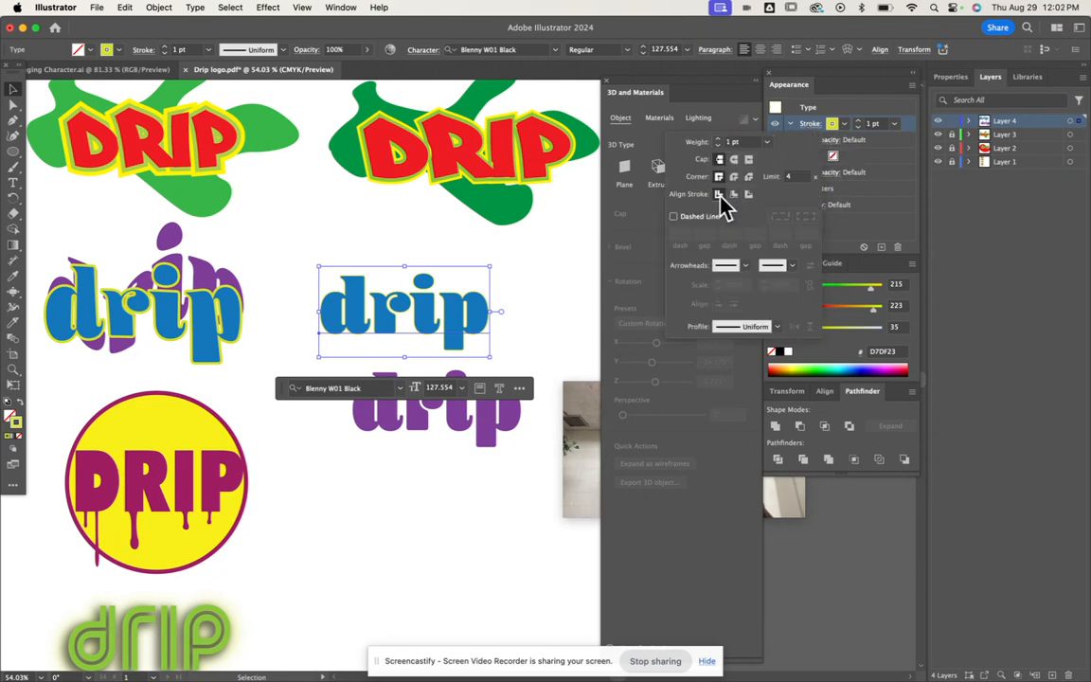
click(859, 123)
click(859, 123)
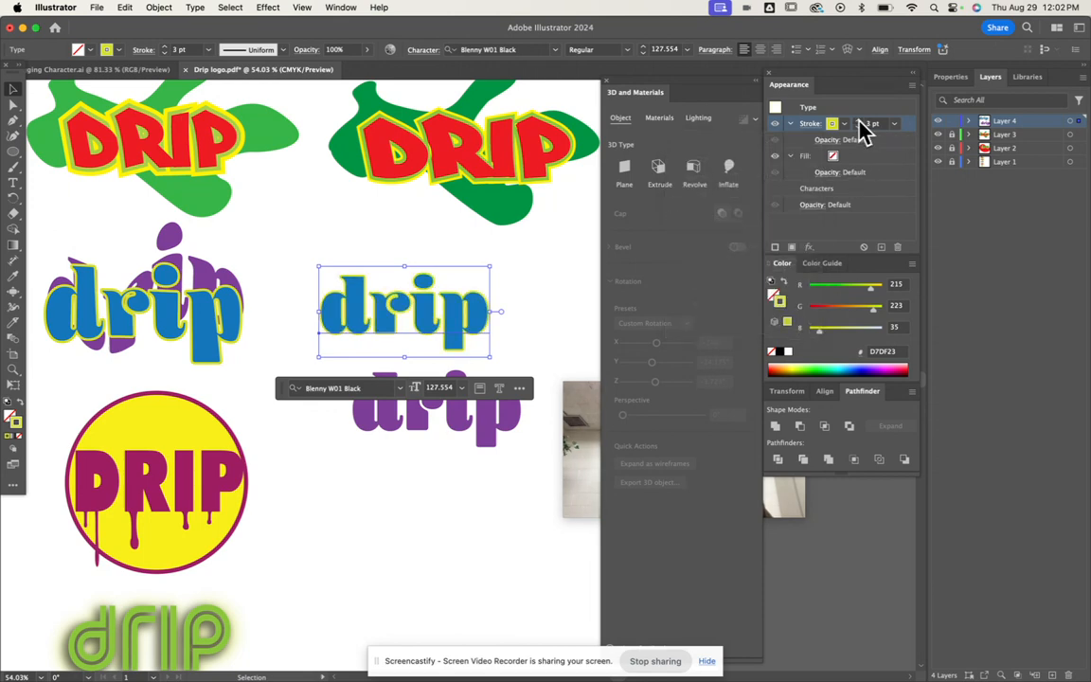
click(859, 123)
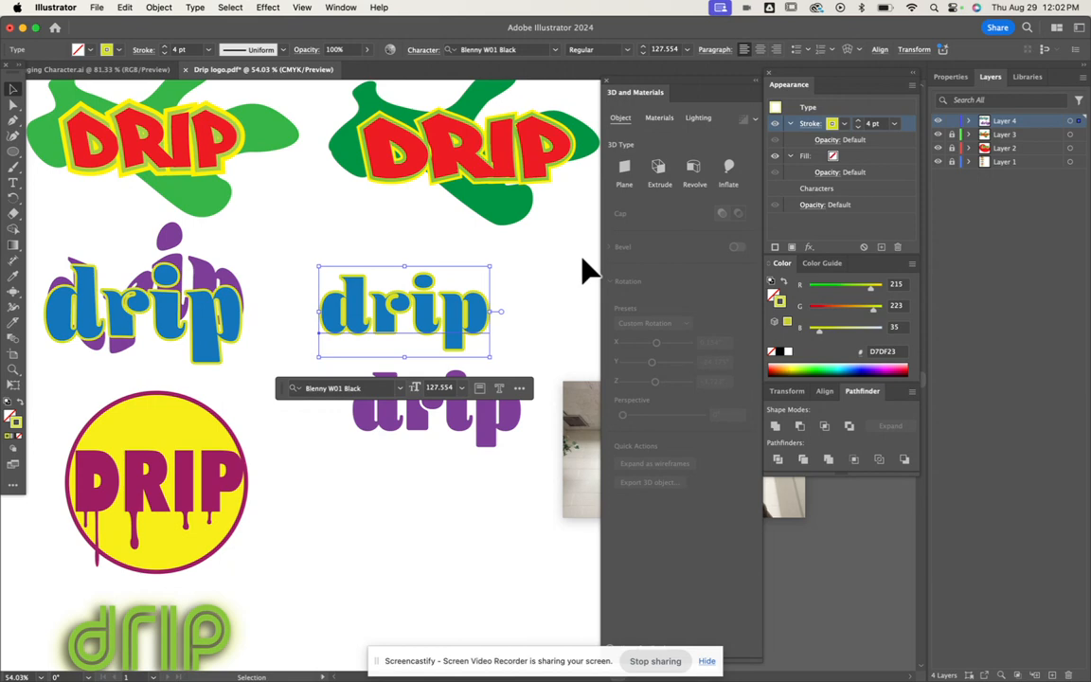
Enlarge the blue drip text to about 145 pt and set its stroke weight to 3 pt.
drag(492, 267, 511, 248)
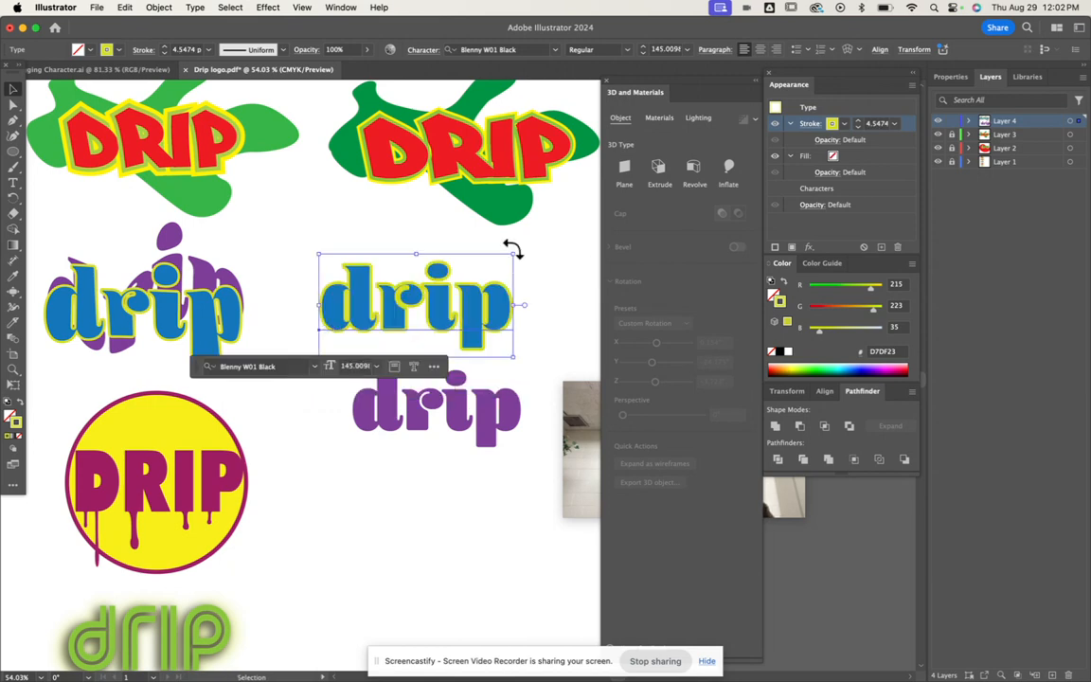
click(859, 128)
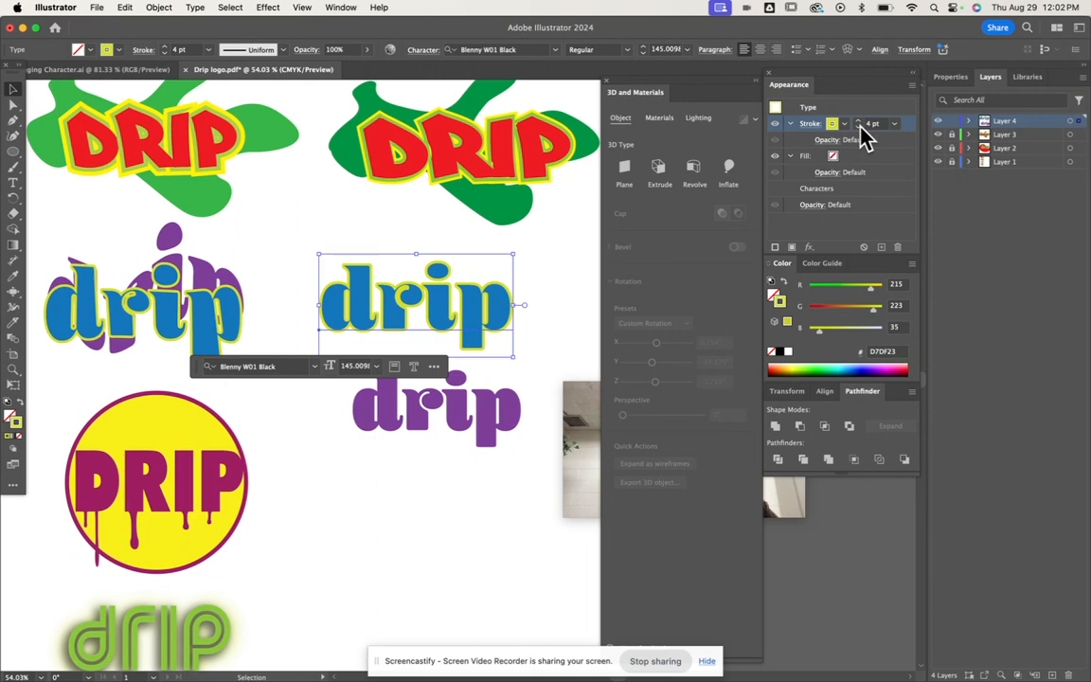
click(858, 128)
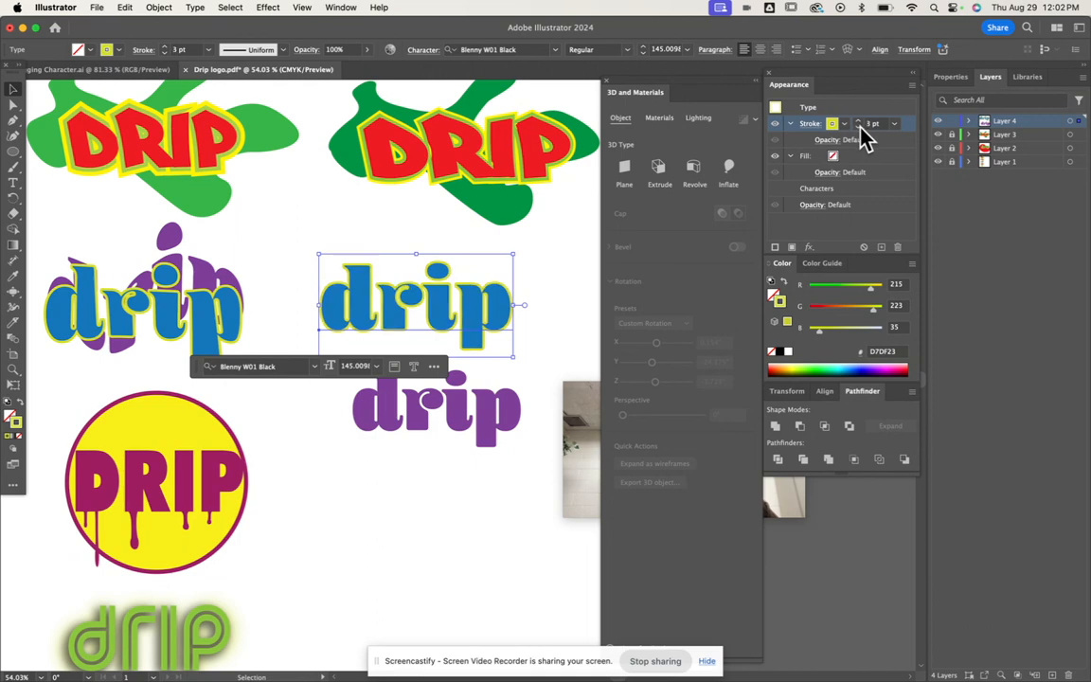
click(864, 231)
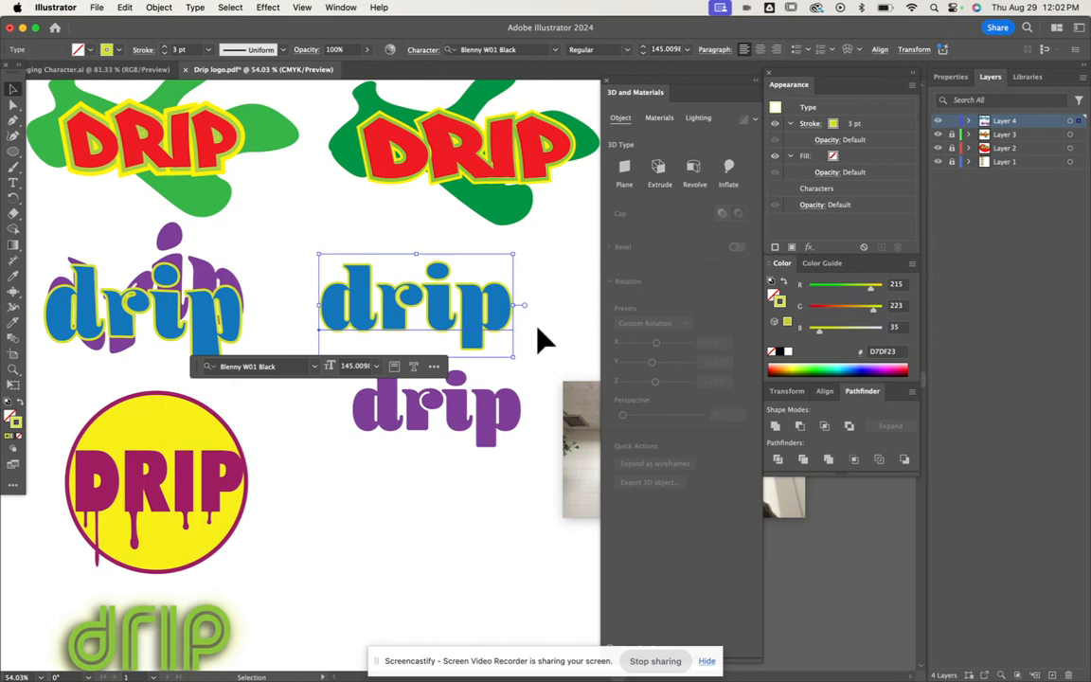
Warp the purple drip text with Make With Warp, using the horizontal Flag style and a 50% bend.
click(483, 432)
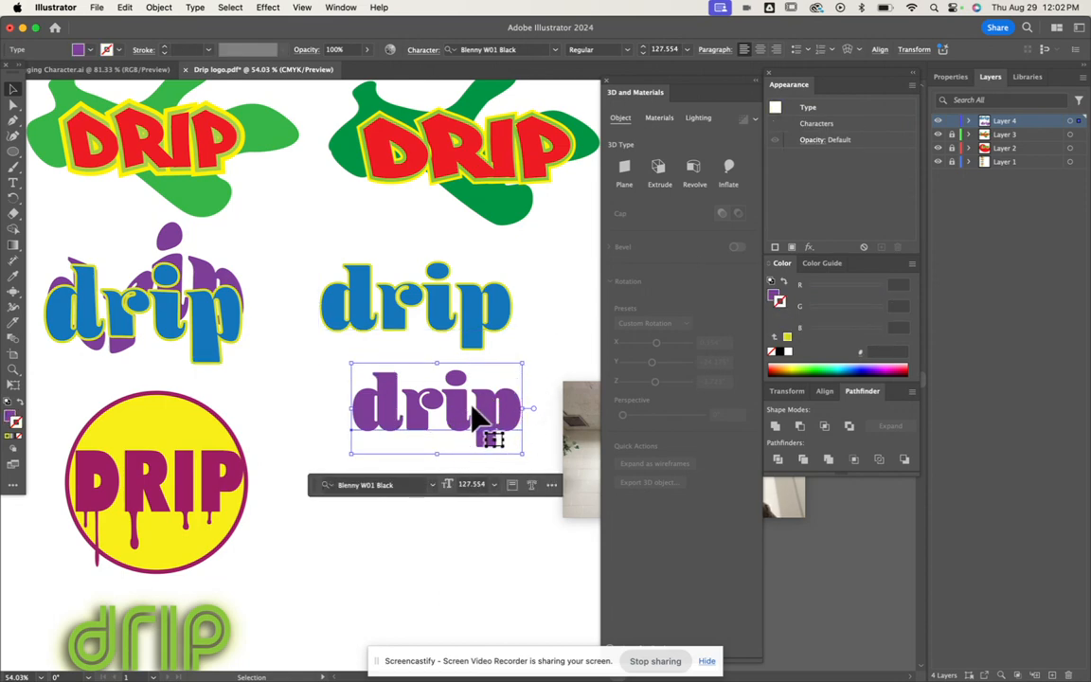
click(13, 106)
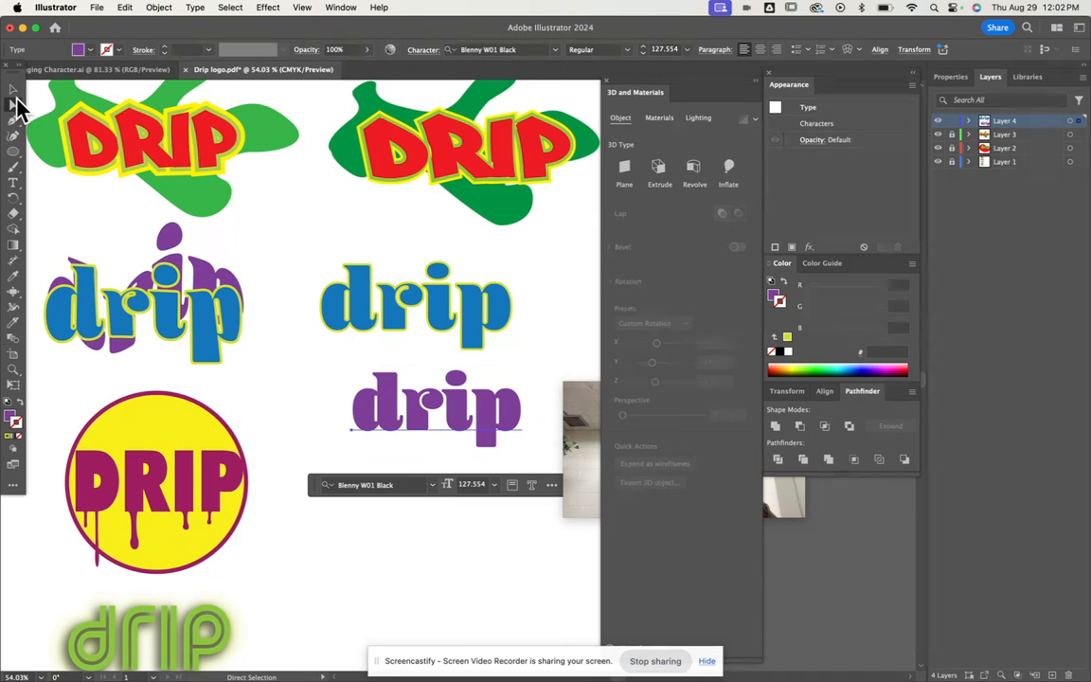
click(12, 90)
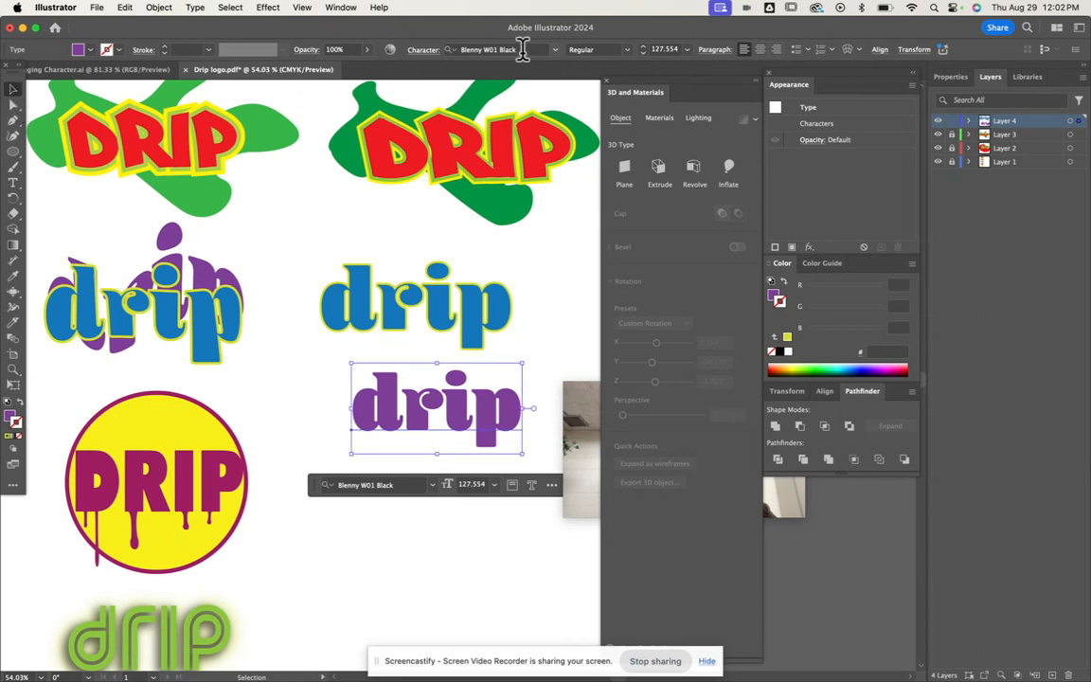
click(860, 51)
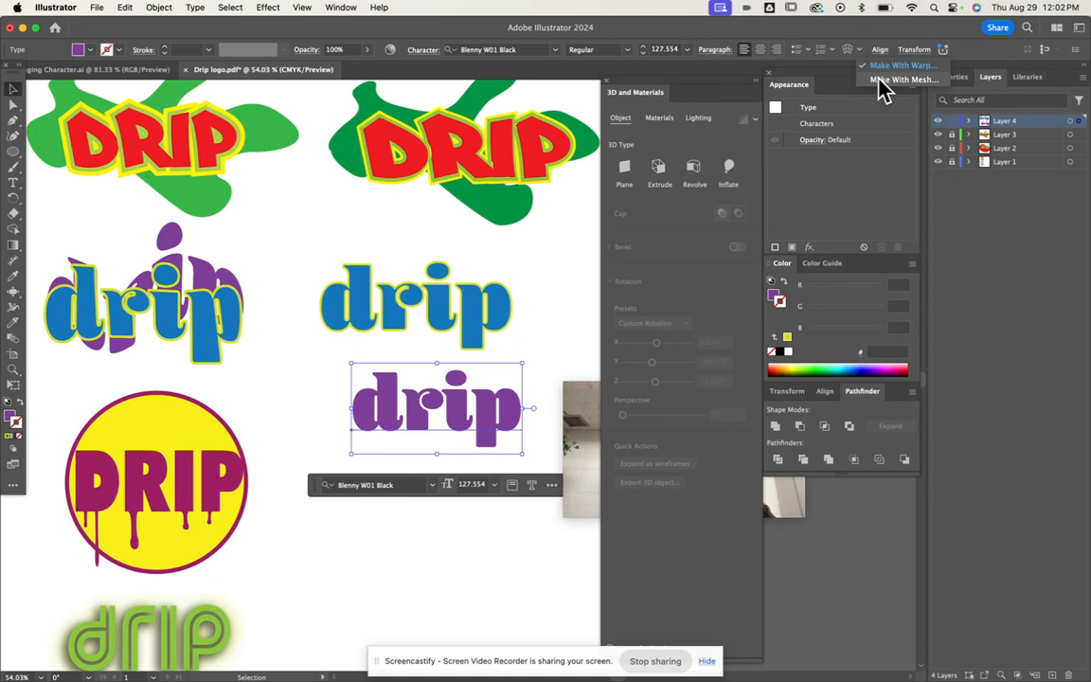
click(880, 66)
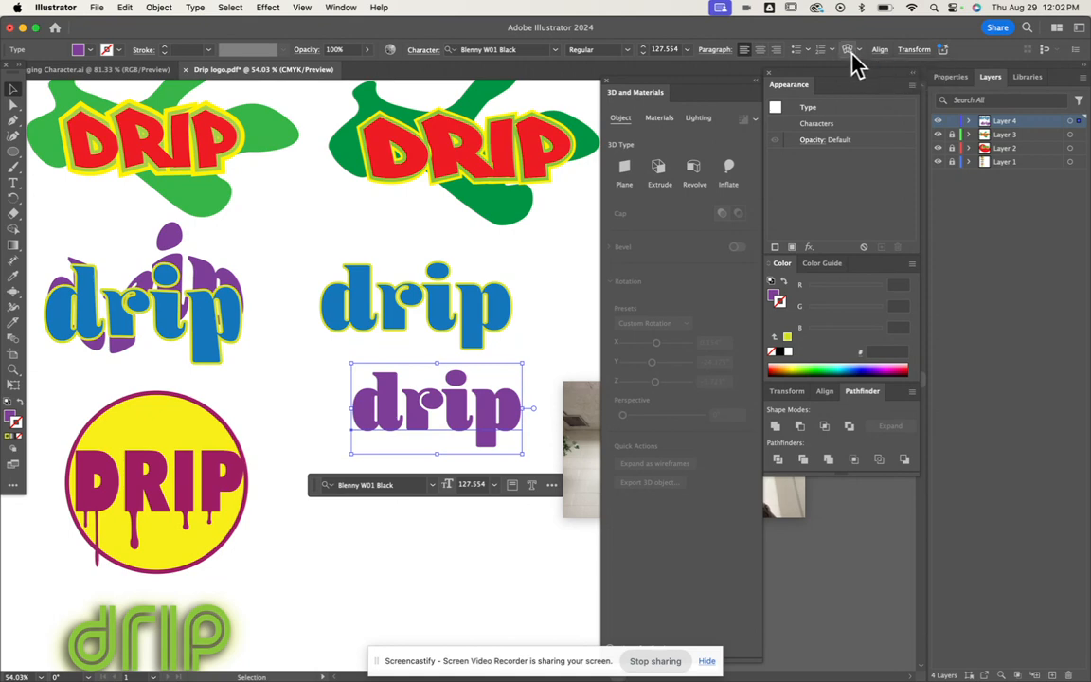
click(849, 59)
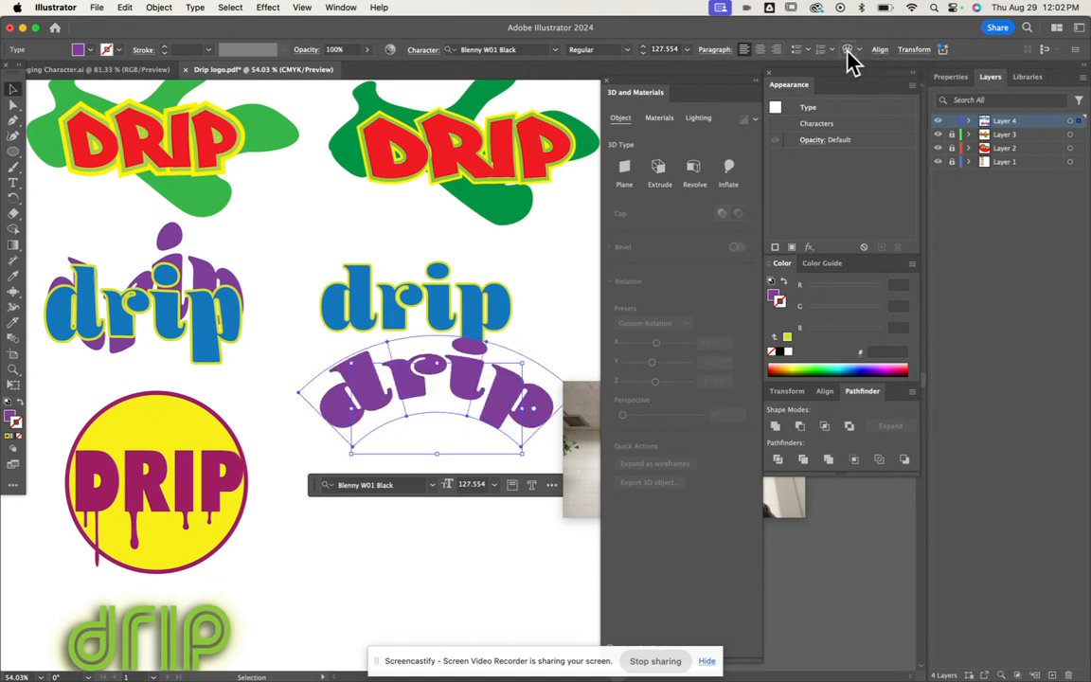
click(718, 151)
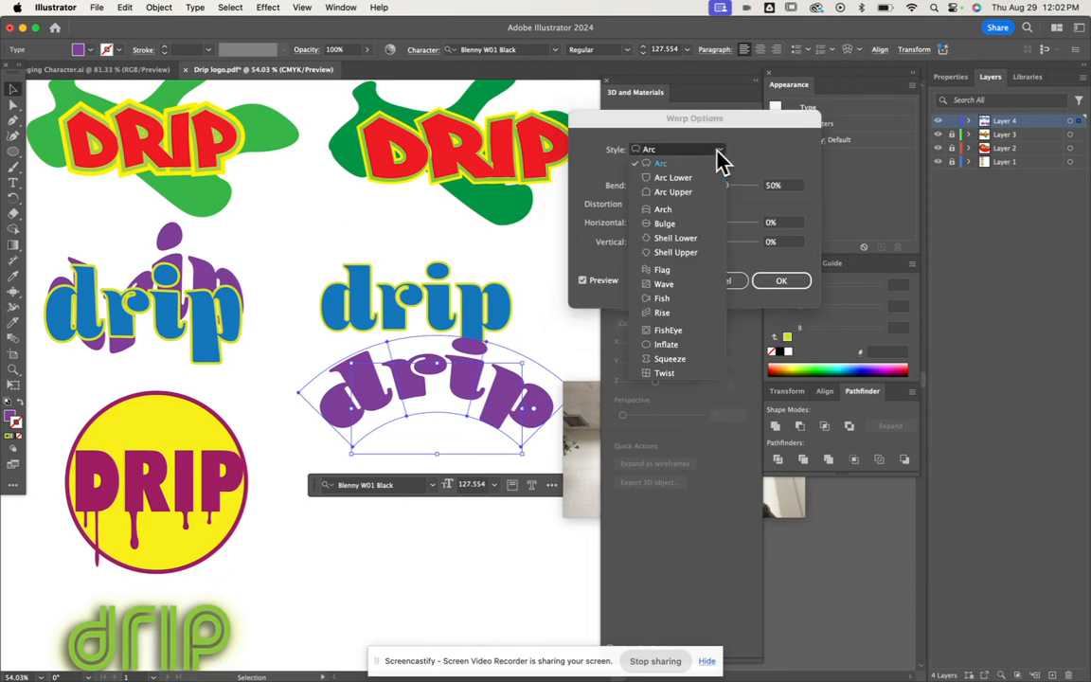
click(668, 273)
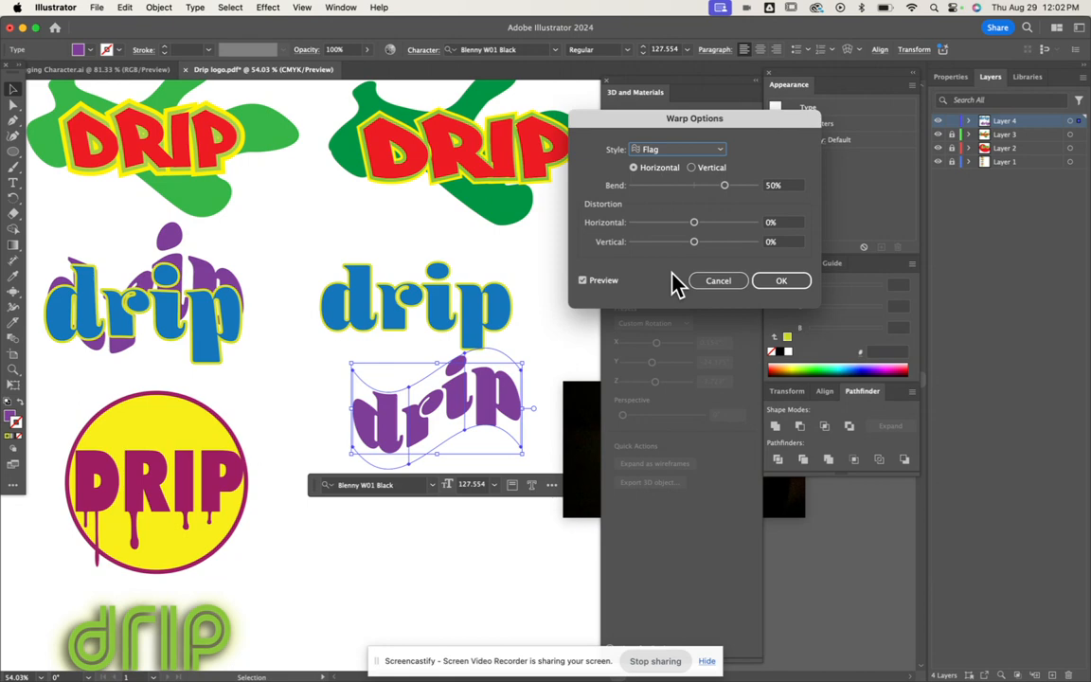
click(725, 185)
mouse_move(725, 186)
mouse_down()
mouse_move(702, 187)
mouse_move(712, 197)
mouse_up()
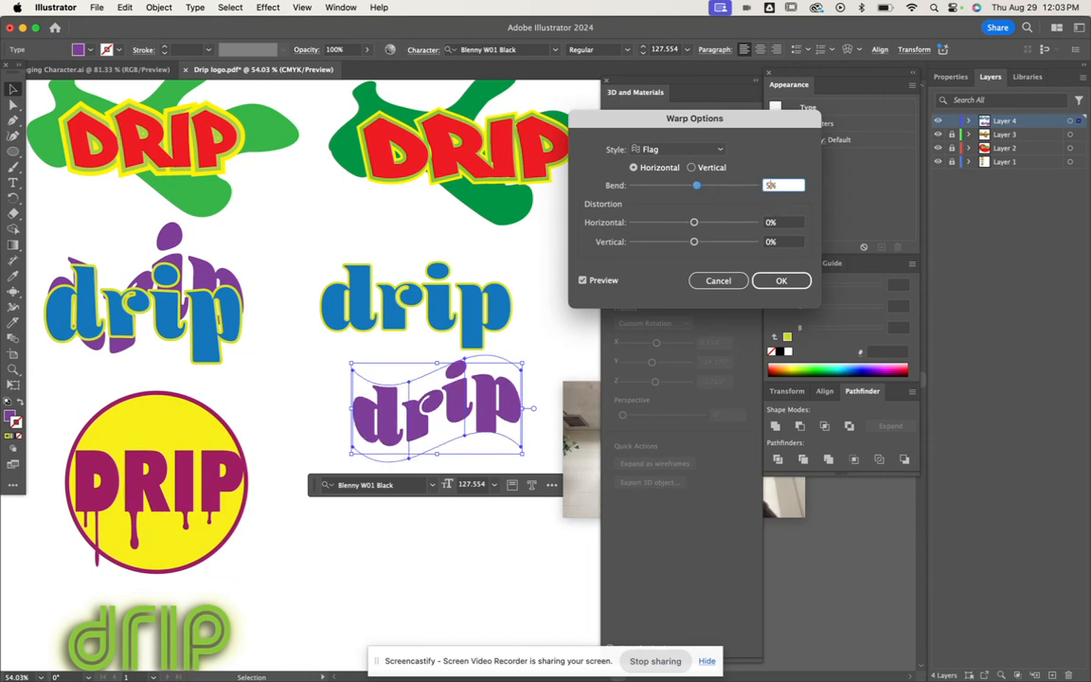
key(Return)
Move the warped purple drip onto the blue drip text and place its envelope behind the text in Layer 4.
drag(482, 398, 458, 281)
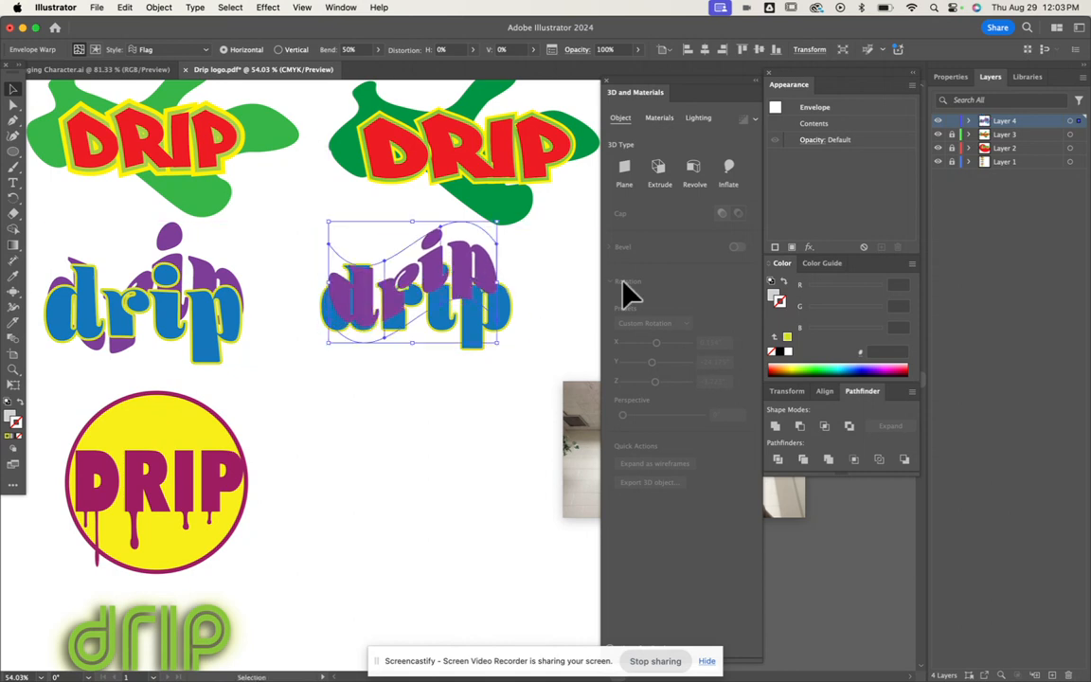
click(968, 121)
drag(1027, 138, 1041, 161)
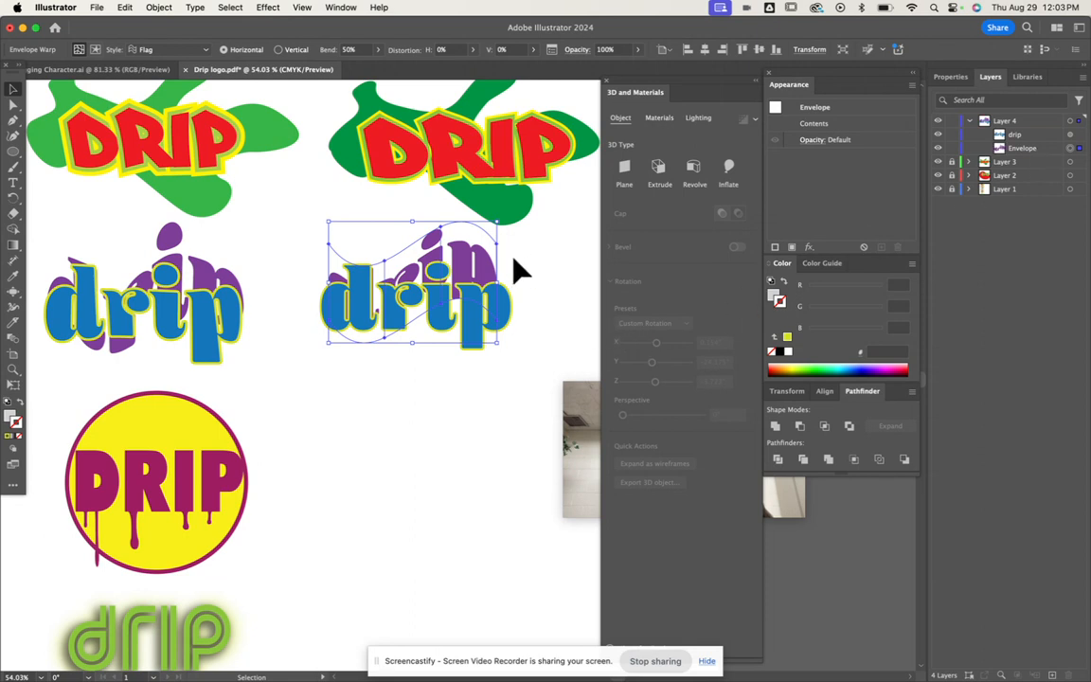
Stretch the purple envelope wider and taller around the blue drip, and shift the blue text slightly right and down.
drag(497, 283, 515, 288)
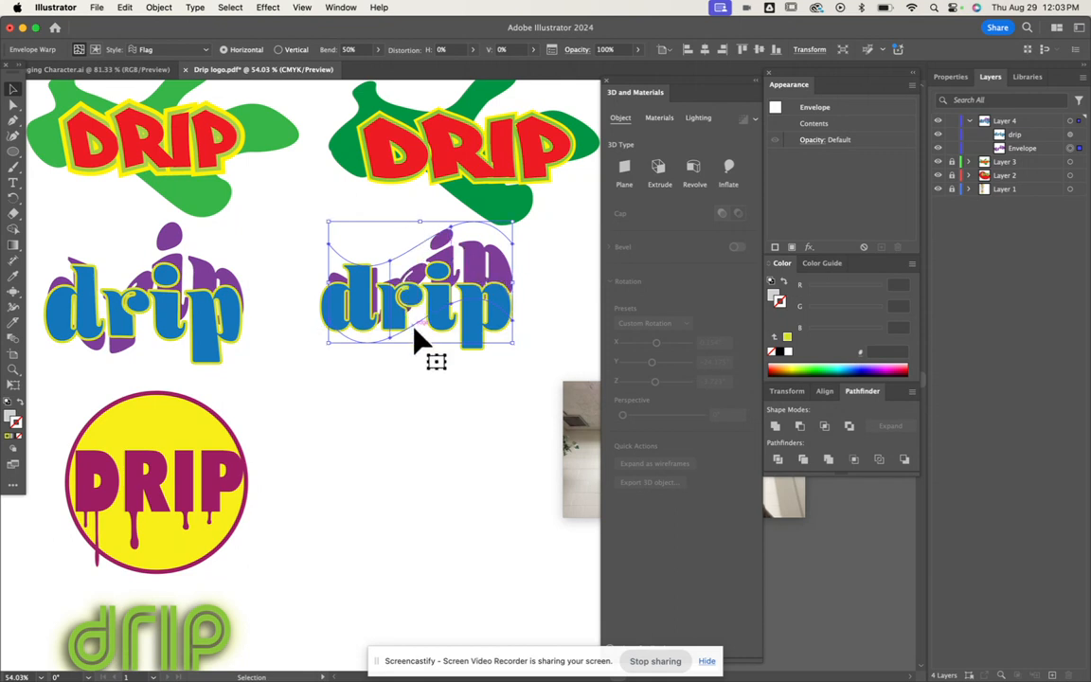
drag(421, 343, 418, 361)
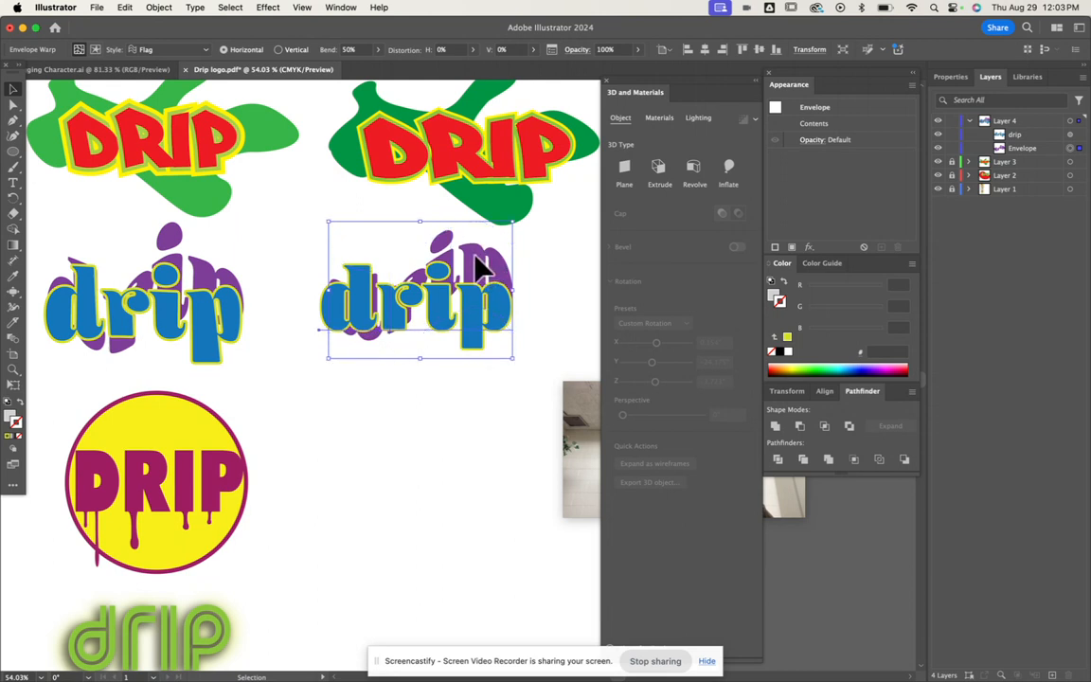
mouse_move(480, 261)
mouse_down()
mouse_move(470, 265)
mouse_move(483, 270)
mouse_move(482, 259)
mouse_up()
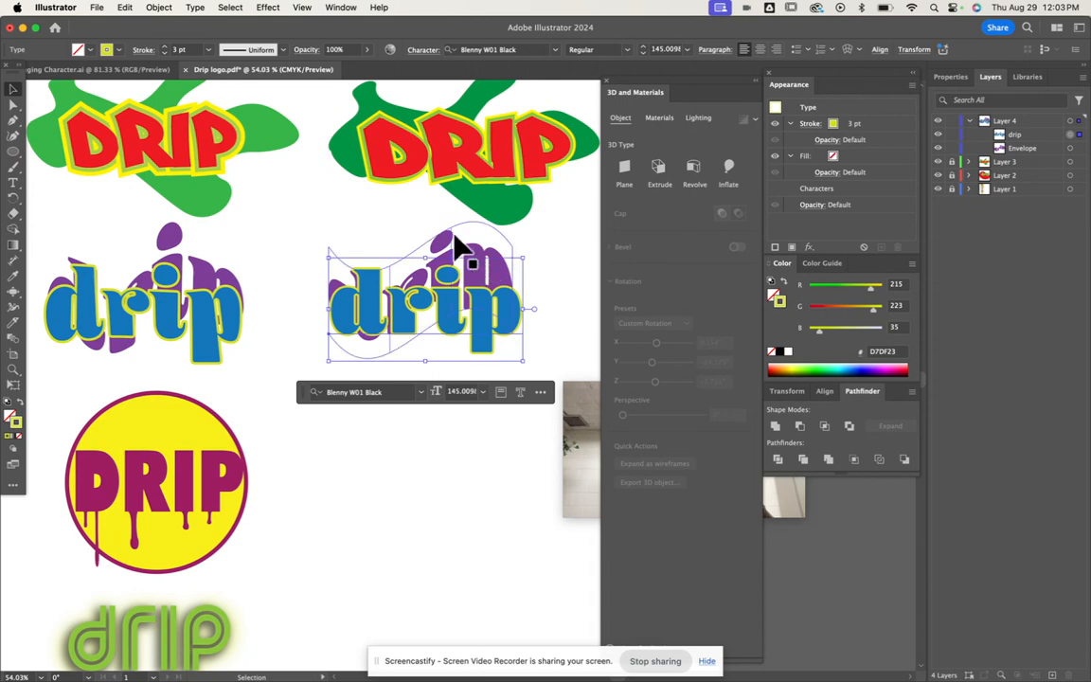
Move the purple envelope up slightly behind the blue text and select the mesh point on its upper edge.
click(1042, 148)
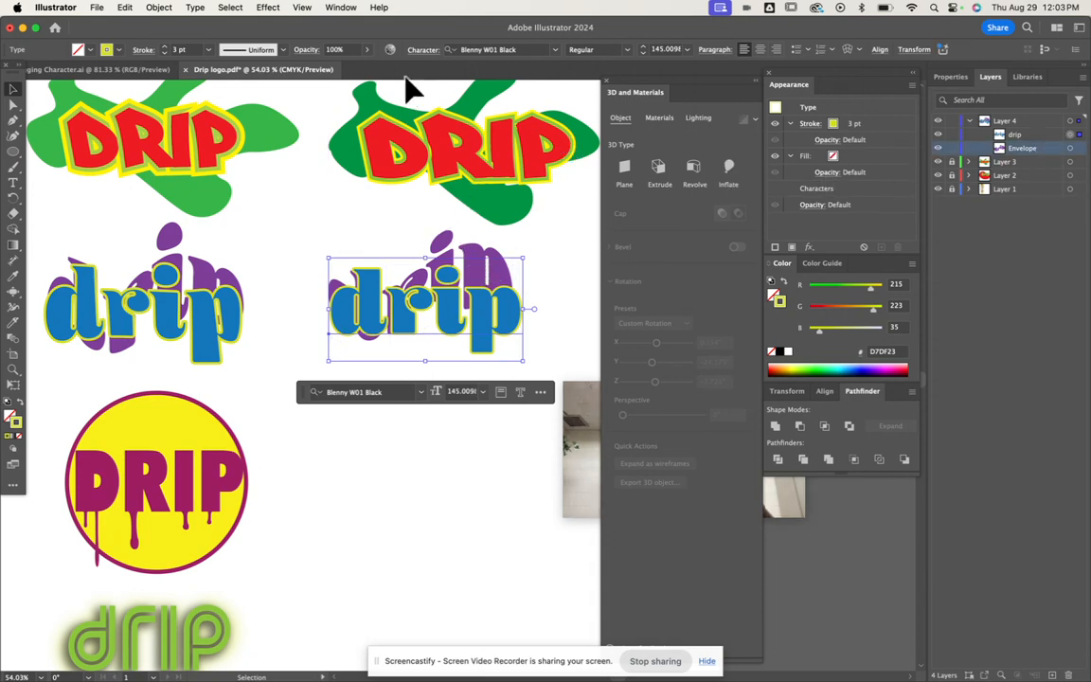
click(15, 107)
drag(425, 256, 441, 236)
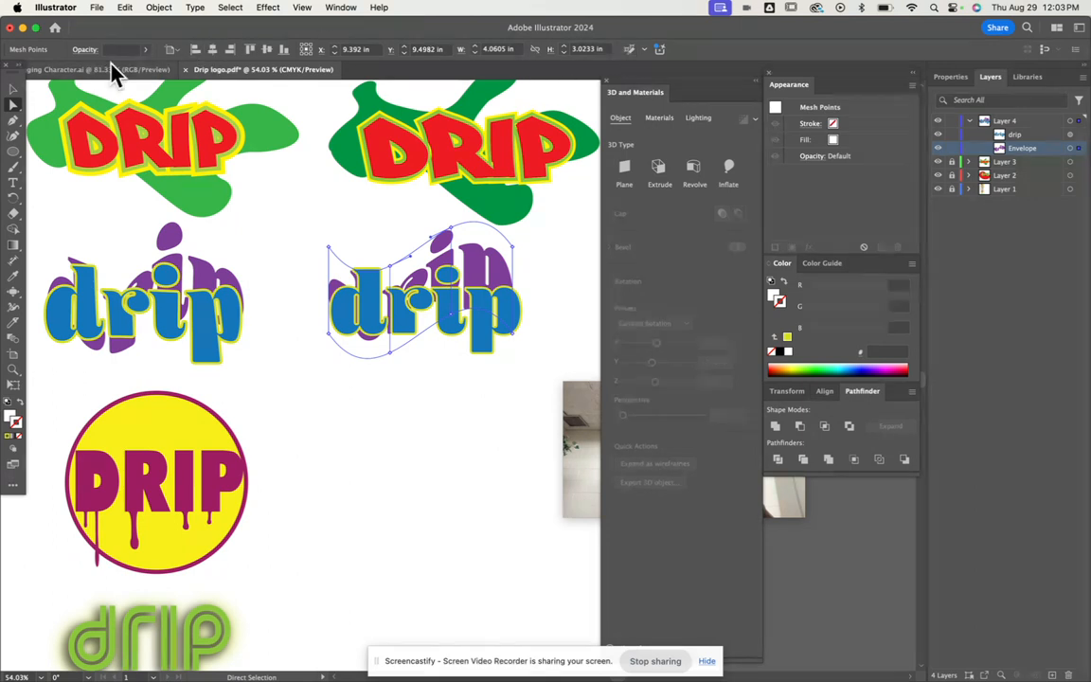
click(13, 90)
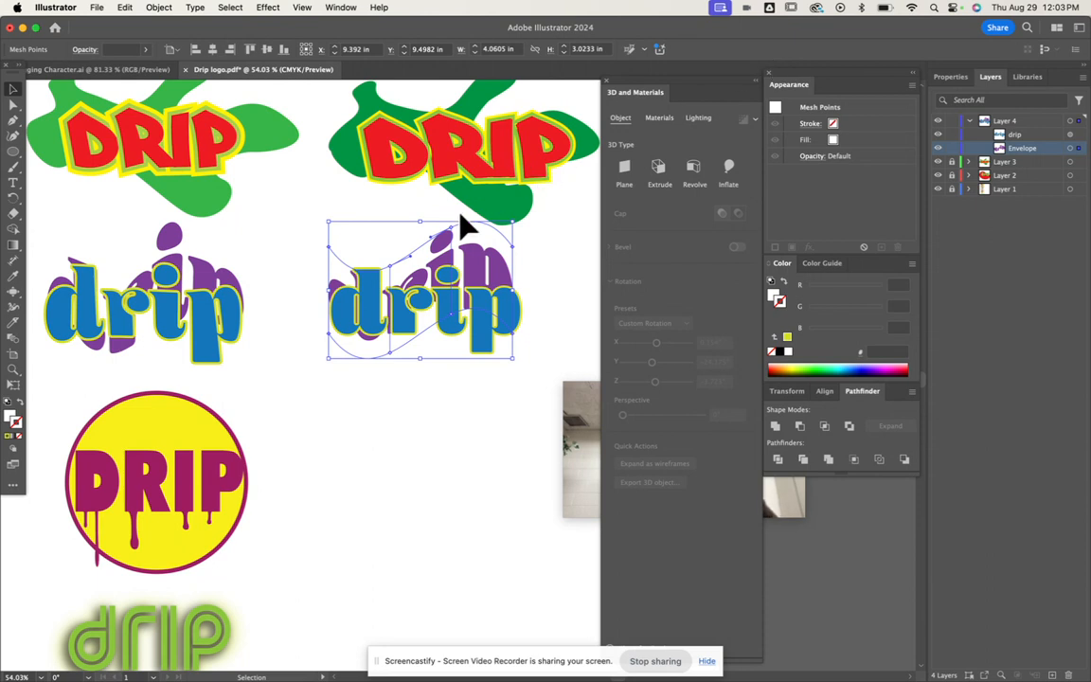
mouse_move(451, 239)
mouse_down()
mouse_move(438, 231)
mouse_move(452, 231)
mouse_up()
click(12, 105)
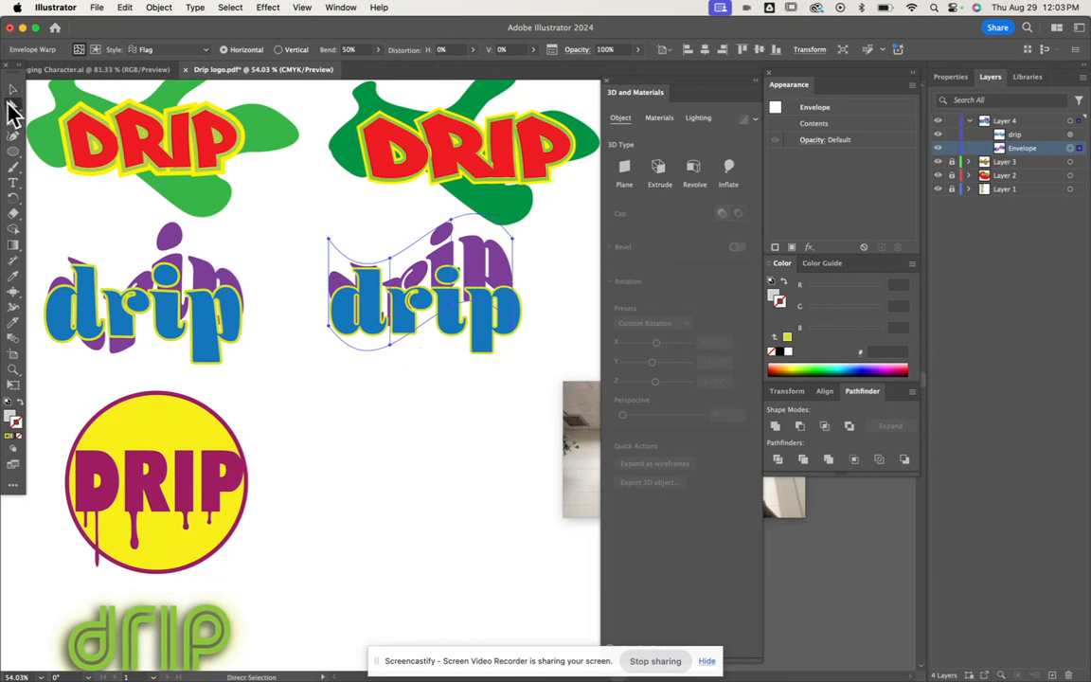
drag(451, 223, 452, 225)
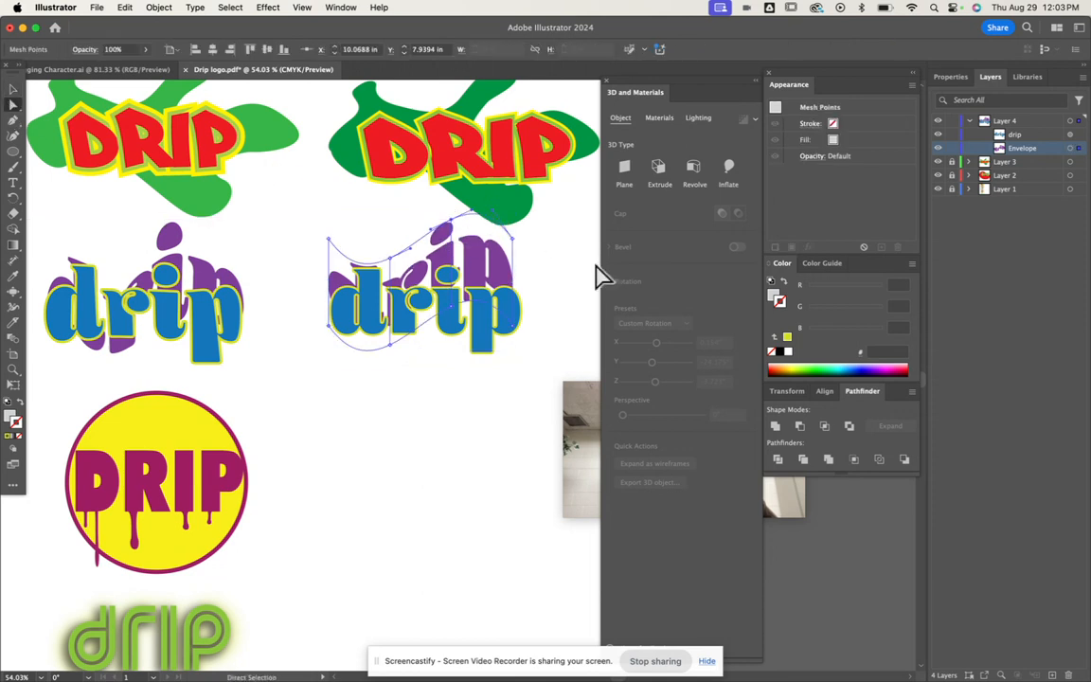
Collapse and lock Layer 4, and add a new layer above it.
click(969, 120)
click(952, 120)
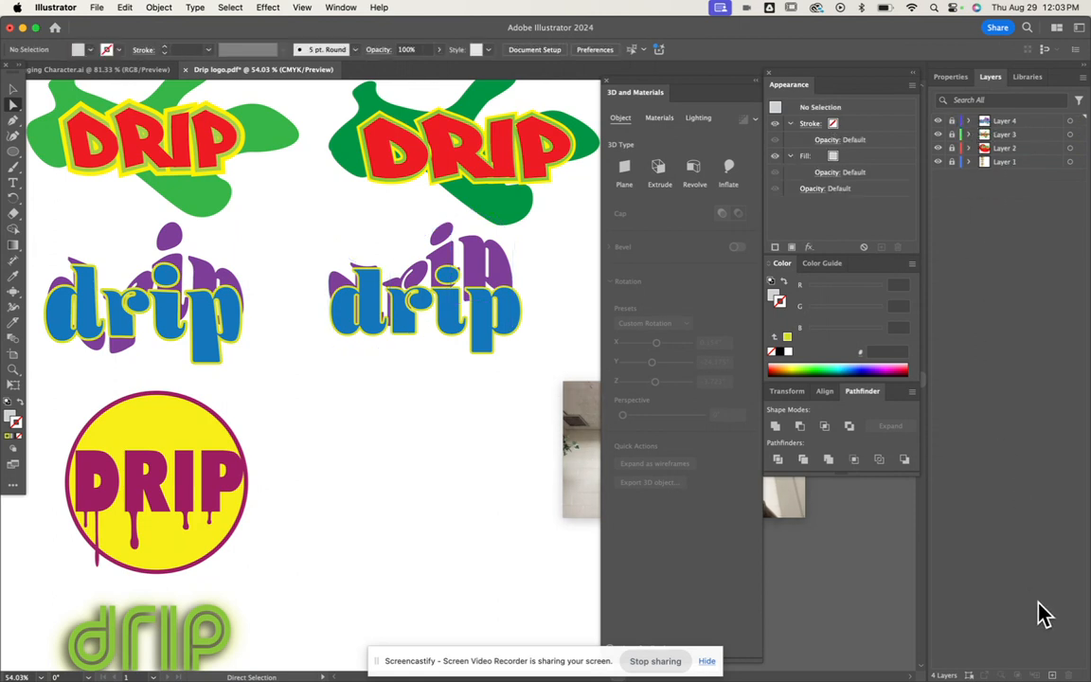
click(1051, 675)
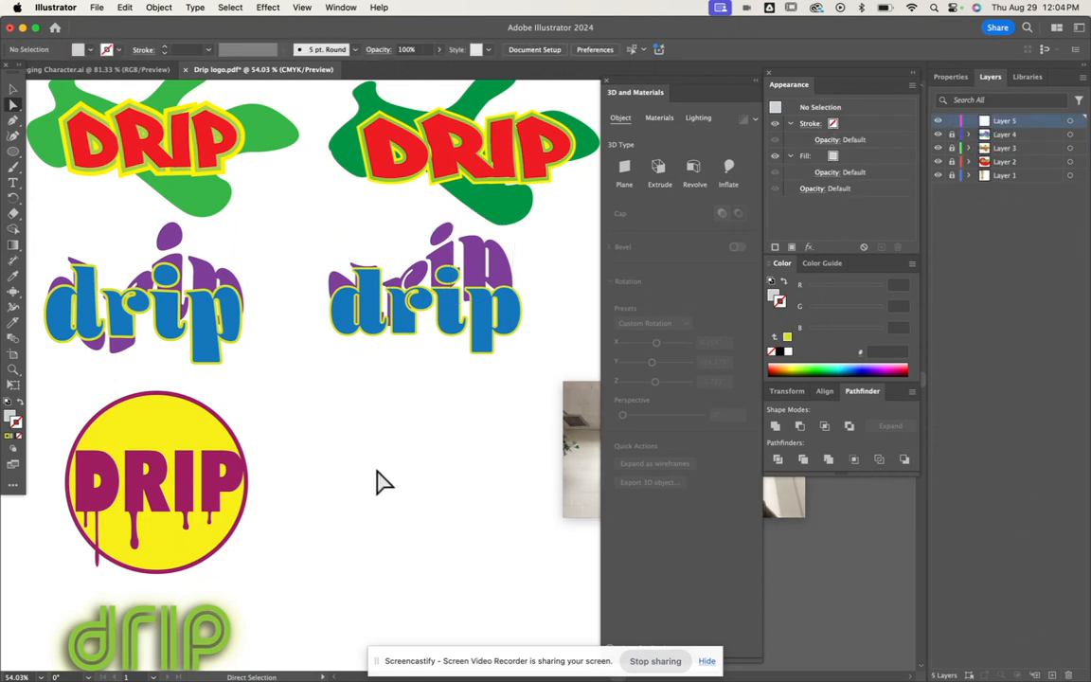
Draw a circle about 3.99 in across beside the yellow reference circle, below the recreated blue drip logo.
click(13, 149)
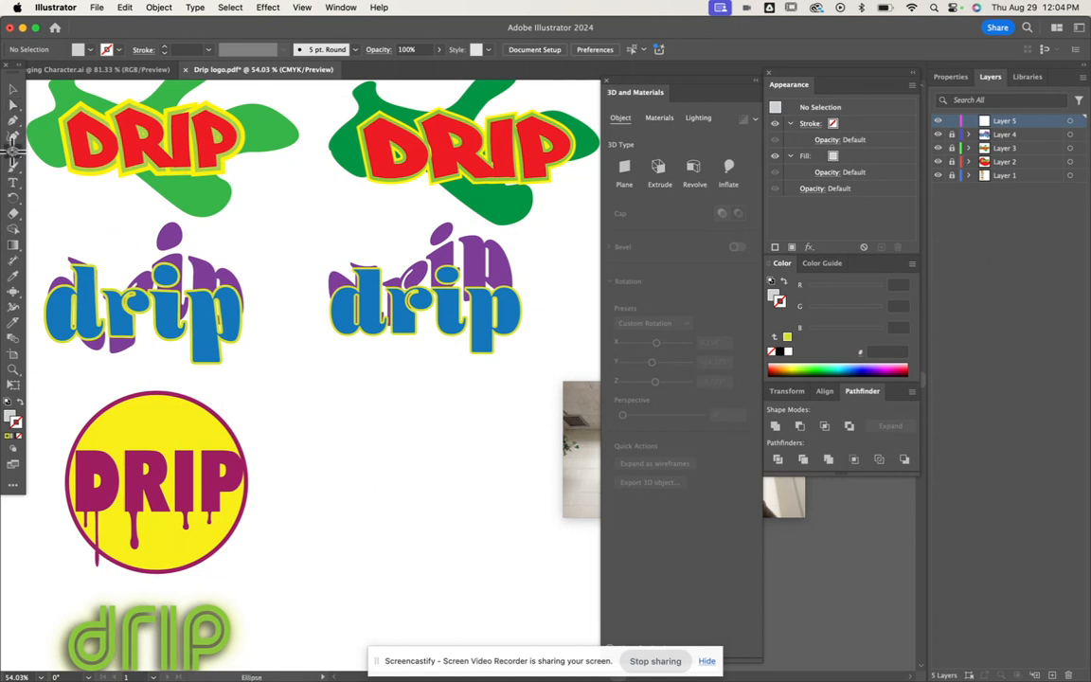
mouse_move(331, 375)
mouse_down()
mouse_move(445, 553)
mouse_move(450, 538)
mouse_move(488, 565)
mouse_move(479, 554)
mouse_up()
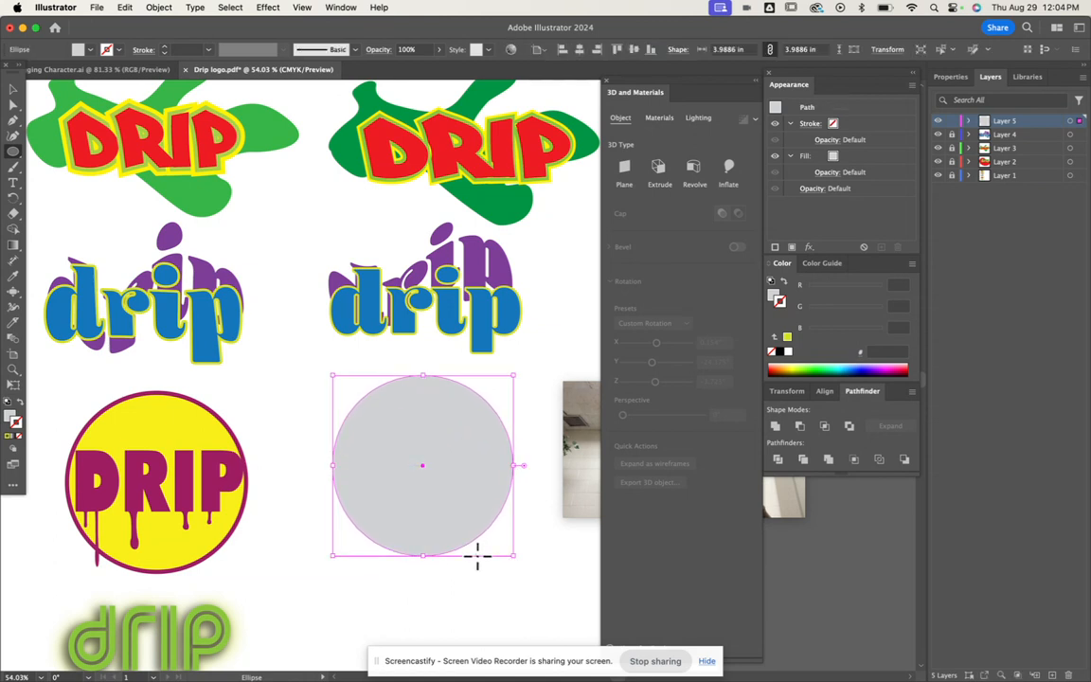
click(499, 363)
key(Tab)
key(BackSpace)
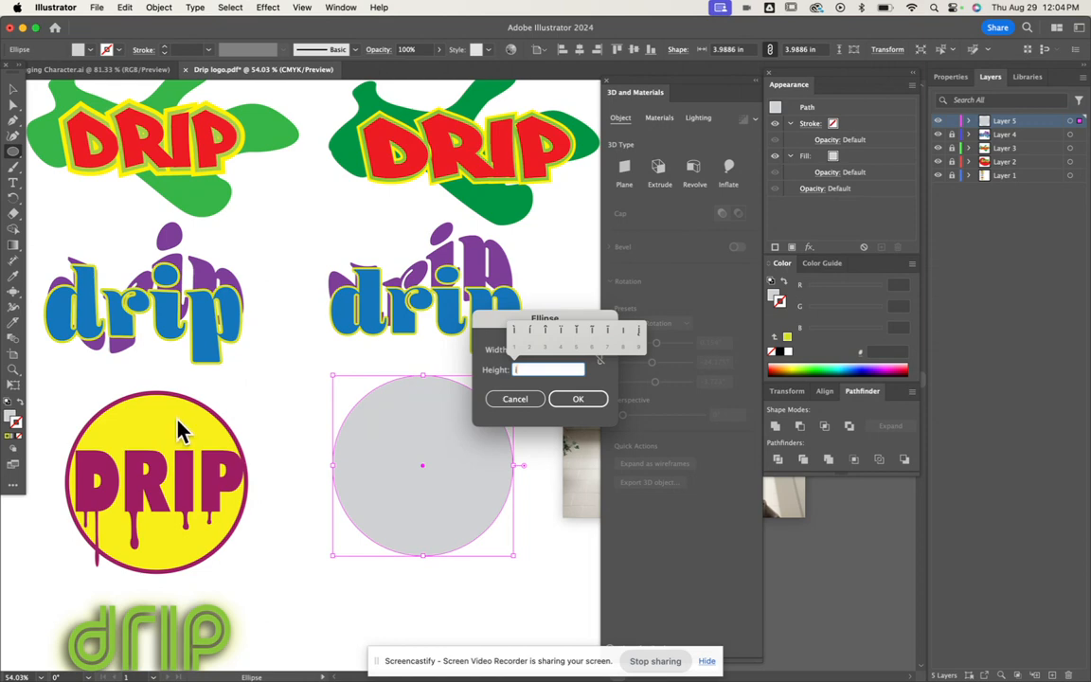
click(504, 400)
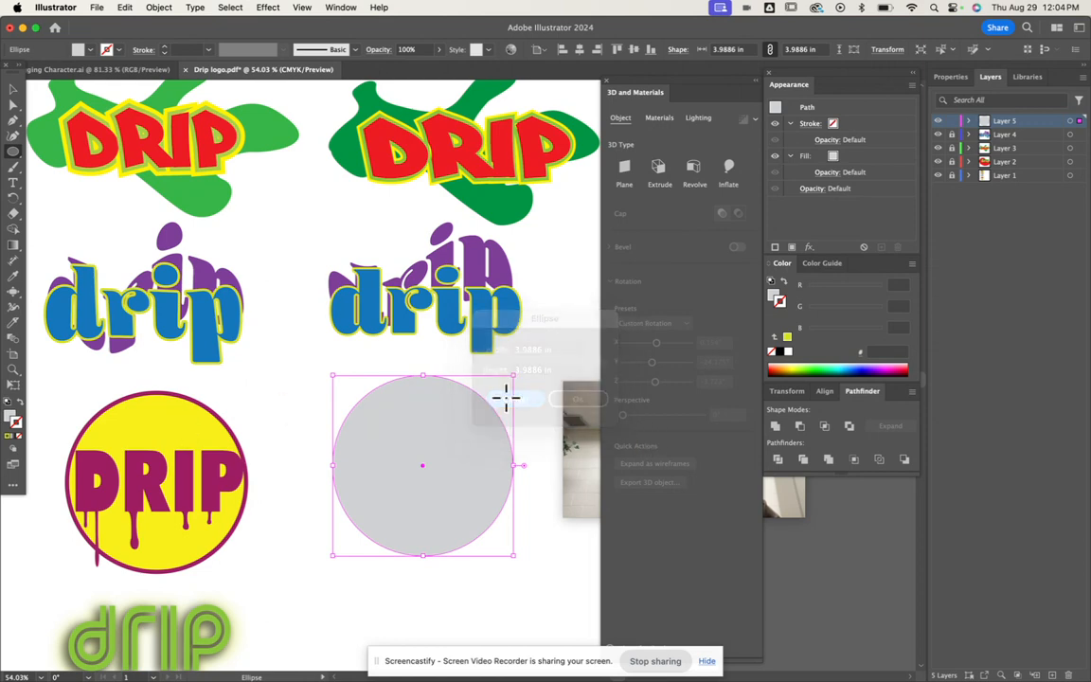
Sample the reference circle with the Eyedropper to give the new circle its yellow fill and magenta stroke.
key(i)
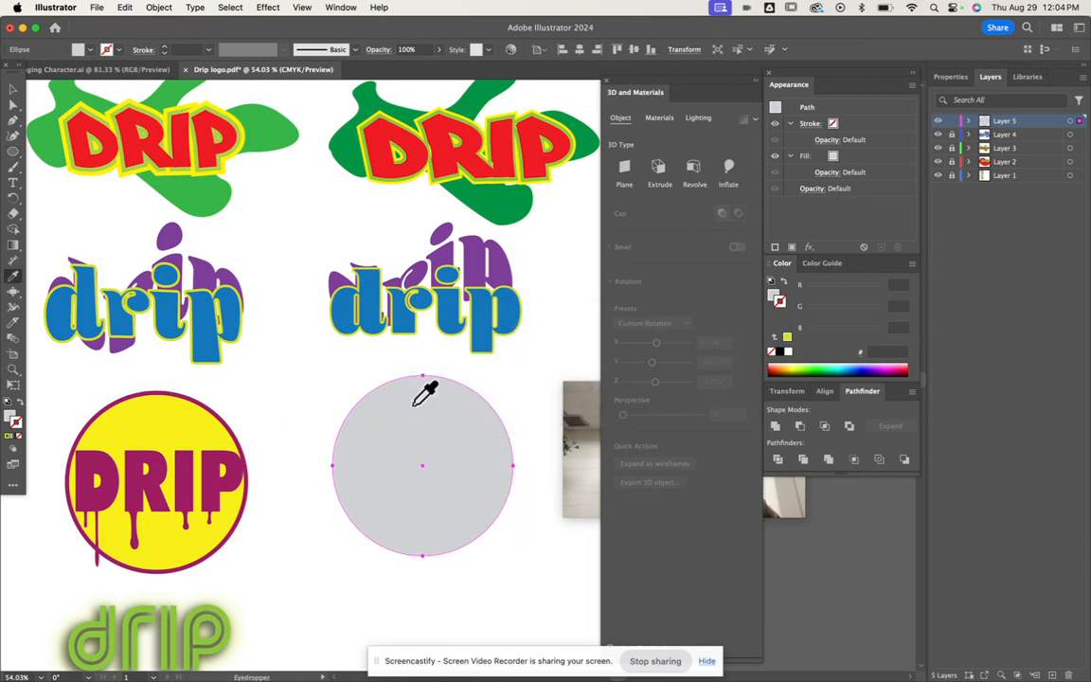
click(186, 430)
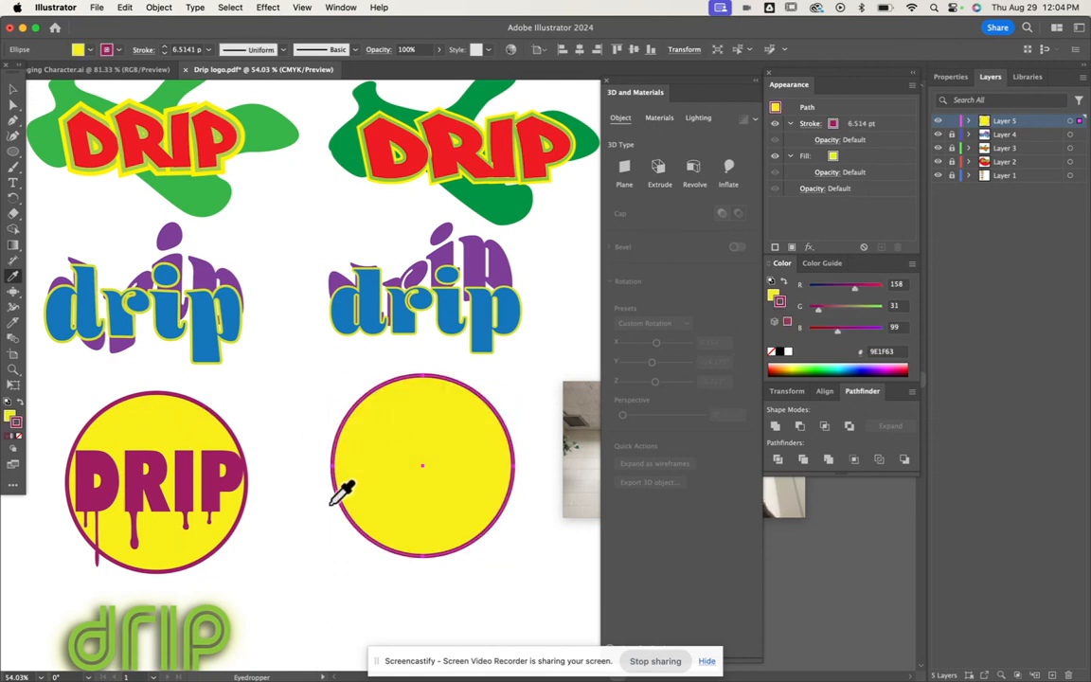
Add the text DRIP on the new yellow circle in the Amity Jack font.
click(13, 182)
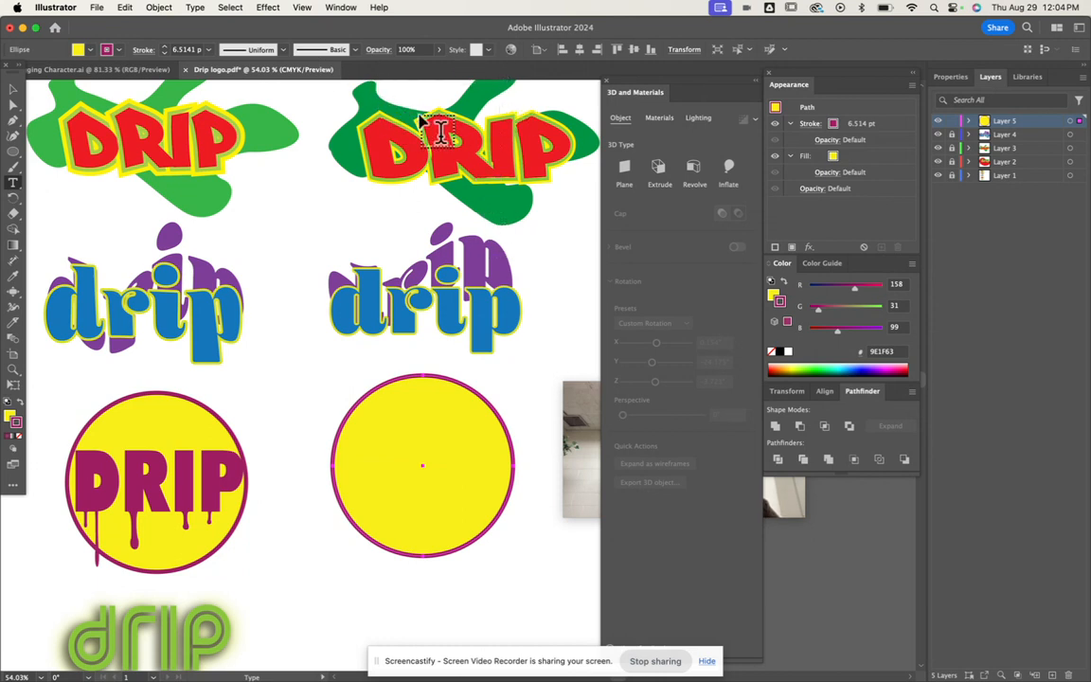
click(367, 442)
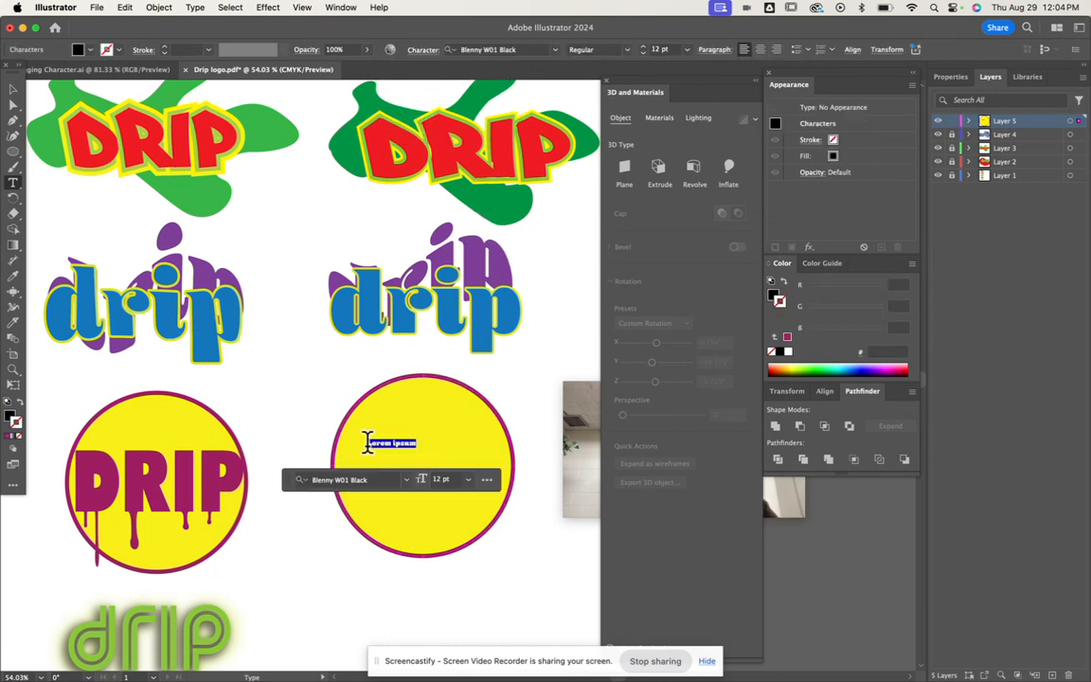
click(406, 480)
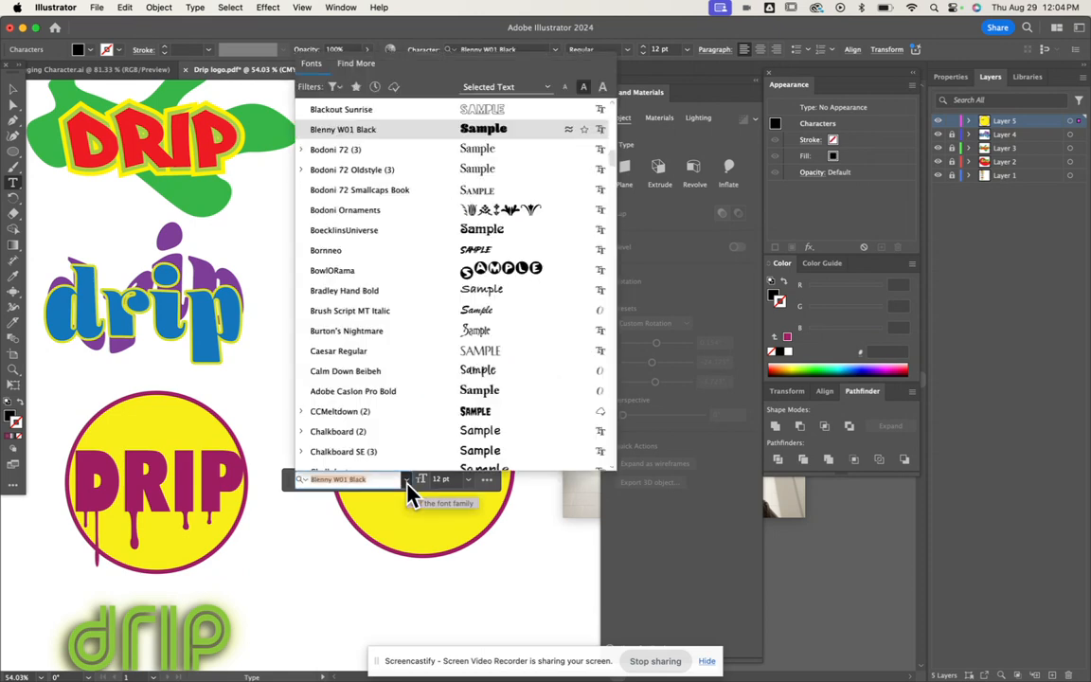
text(ami)
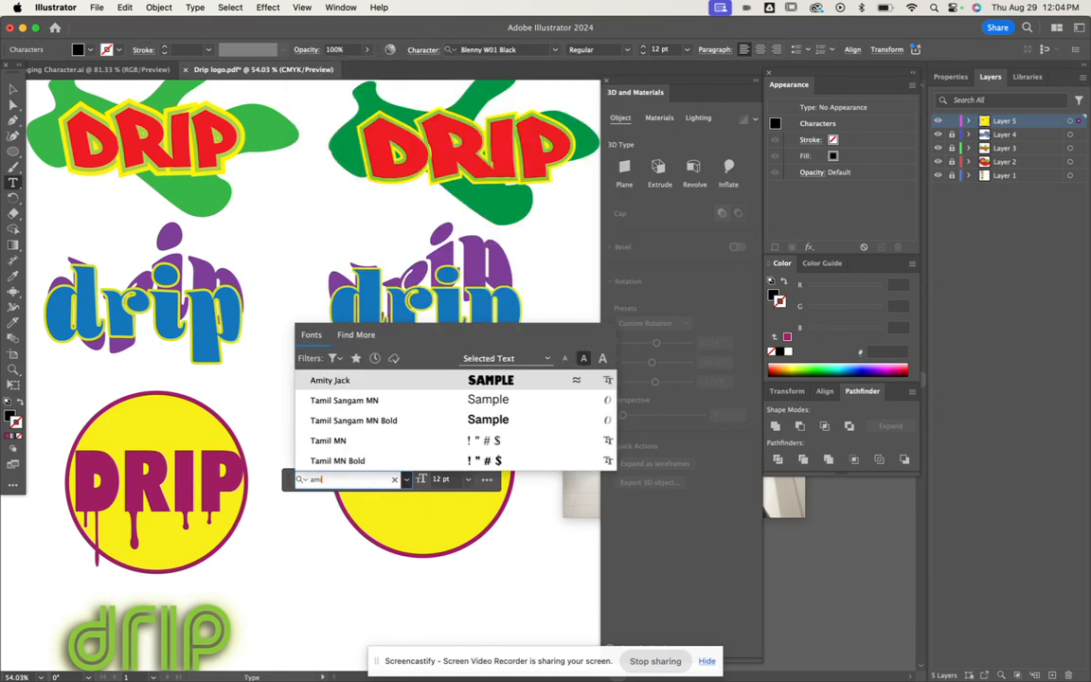
click(340, 380)
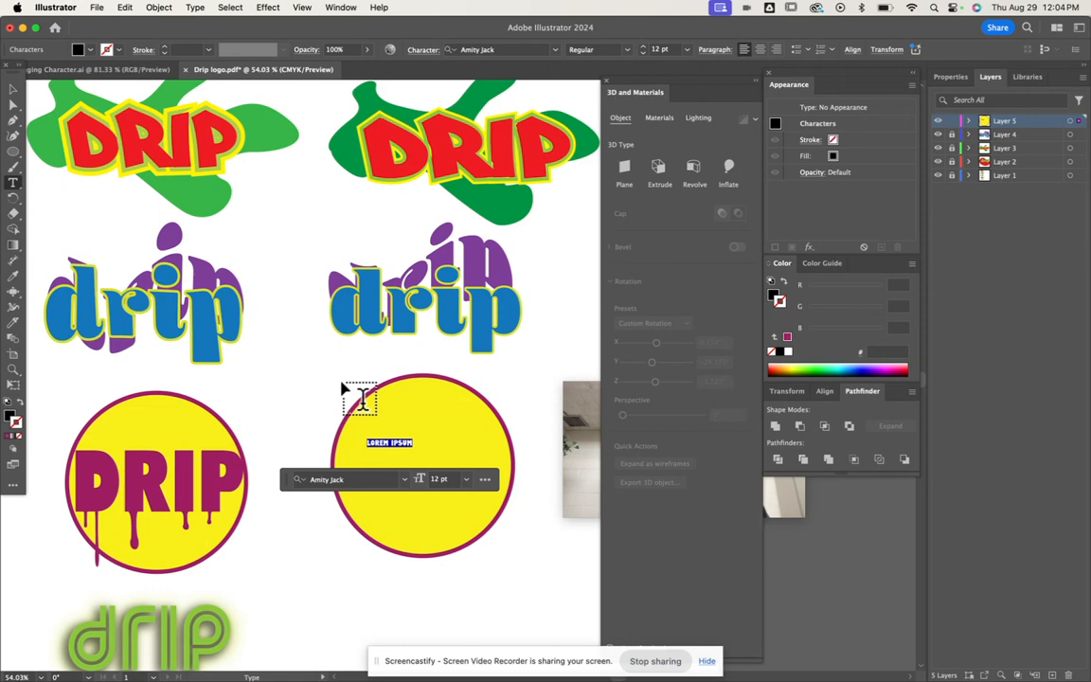
click(836, 156)
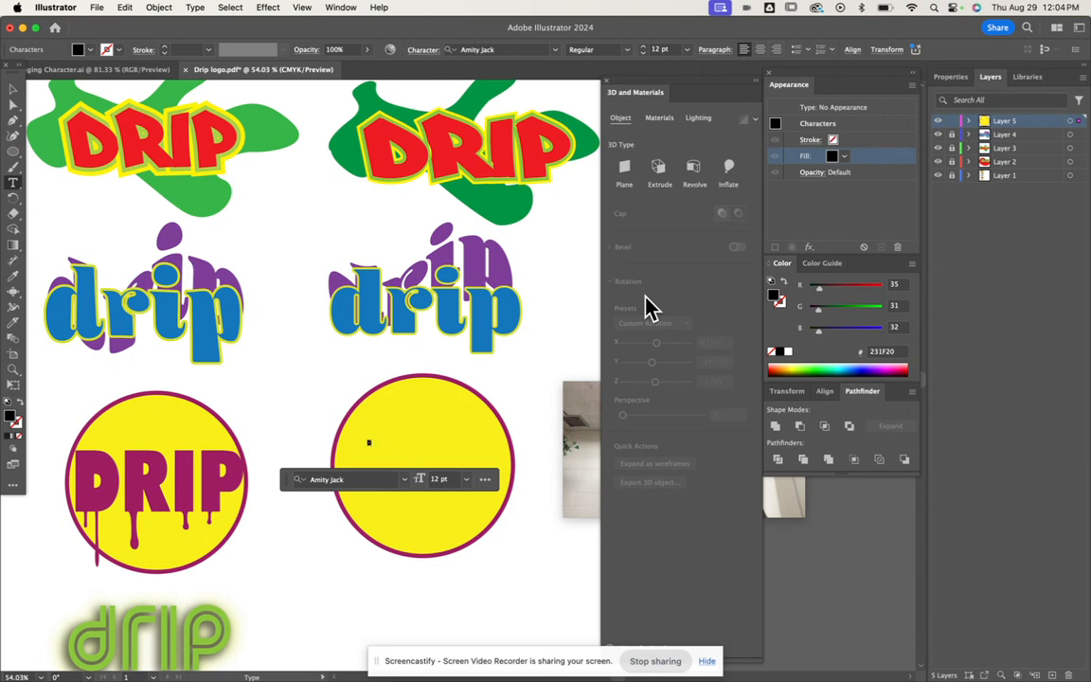
Enlarge the black DRIP text to about 124 pt and move it just above the reference circle's lettering for comparison.
click(15, 90)
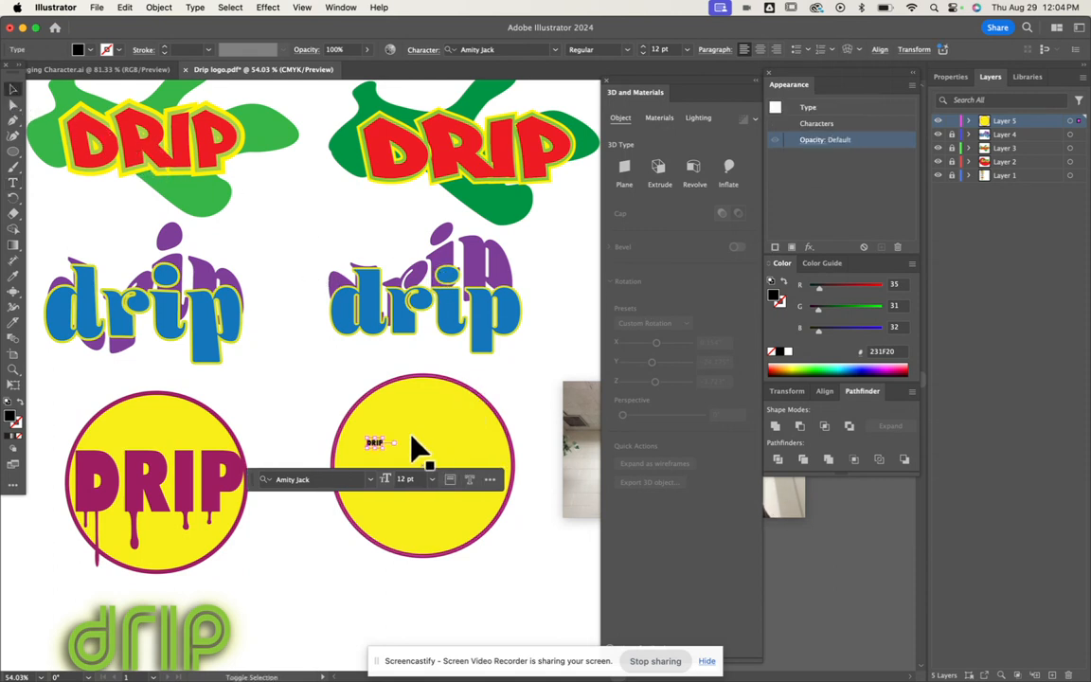
drag(388, 447, 590, 547)
drag(469, 504, 178, 426)
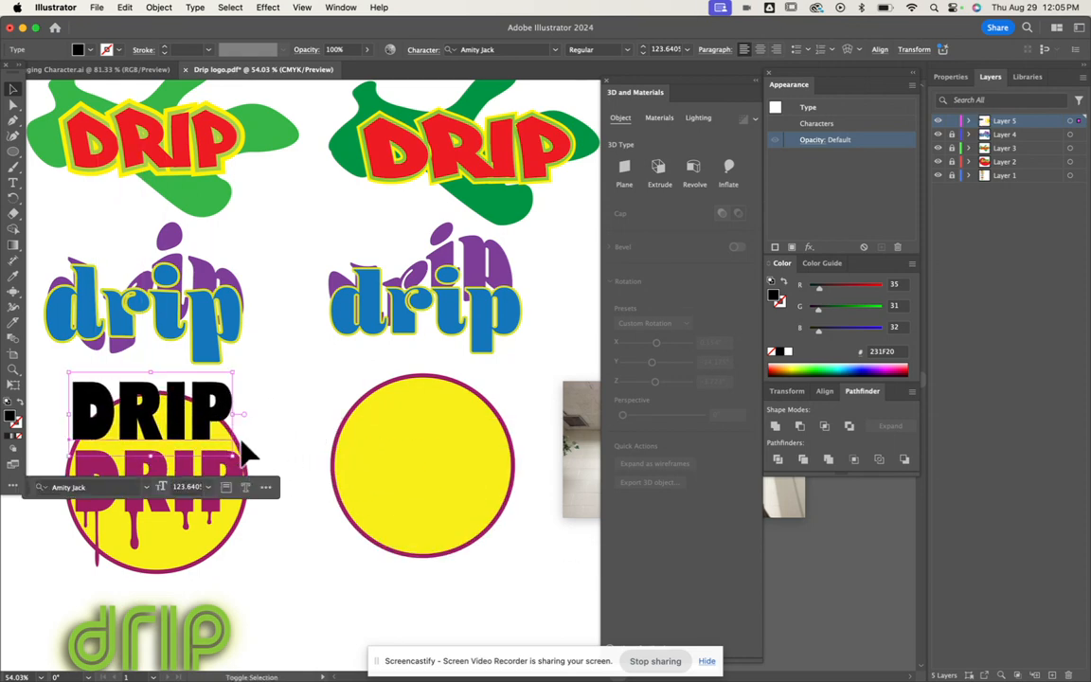
Place the DRIP text across the new yellow circle at about 133 pt and sample the reference lettering's magenta onto it.
drag(237, 459, 487, 488)
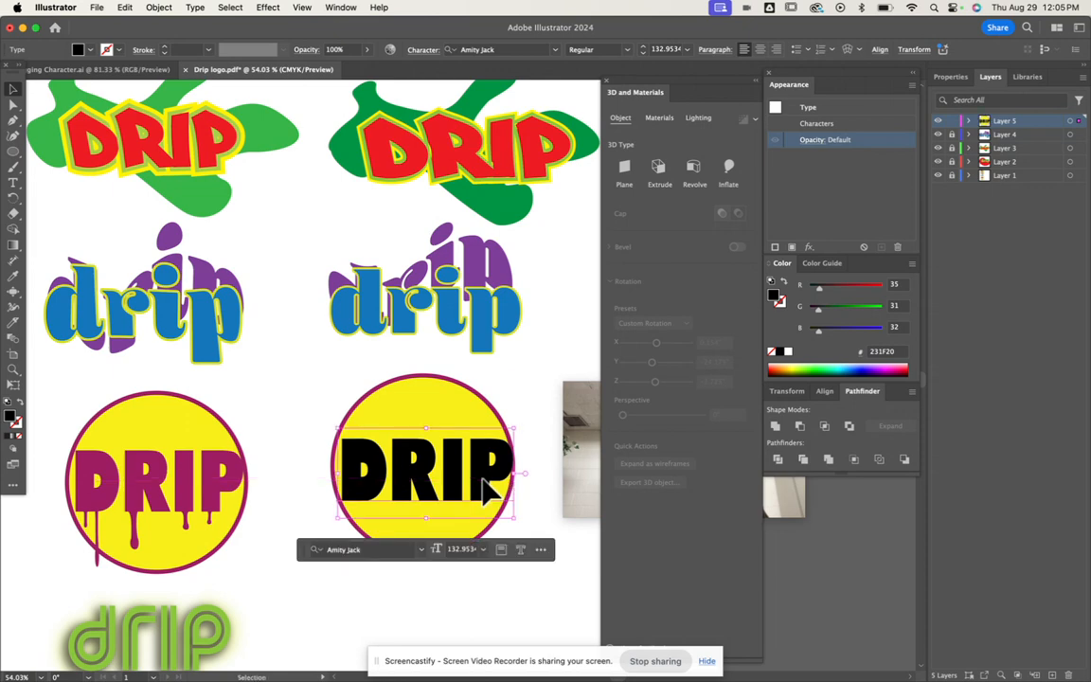
key(i)
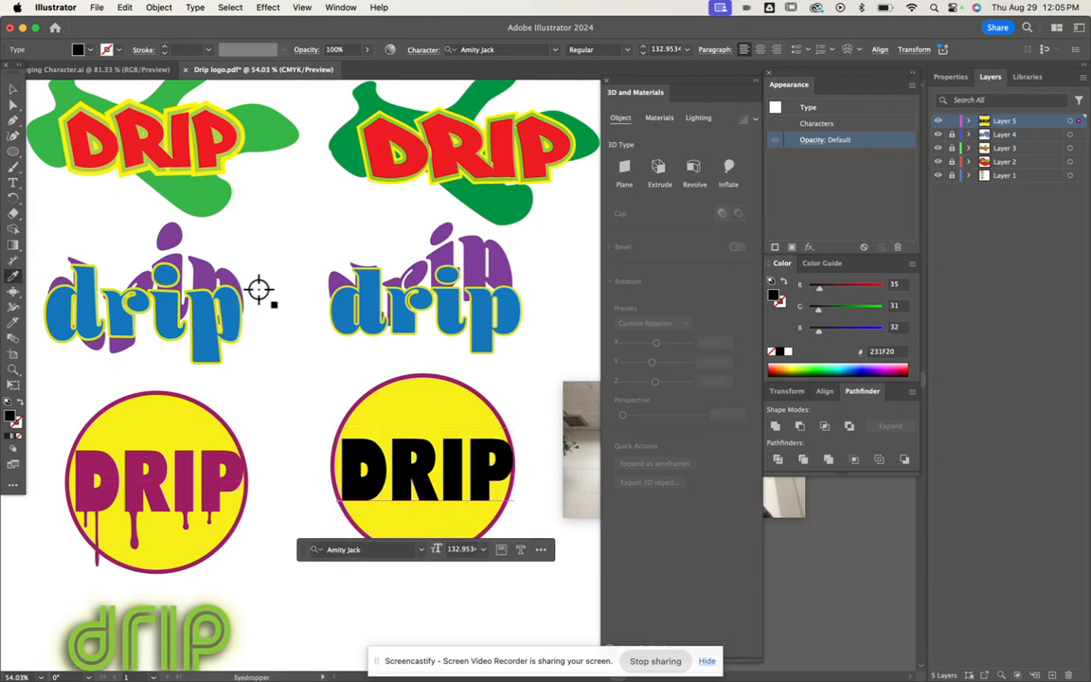
click(156, 469)
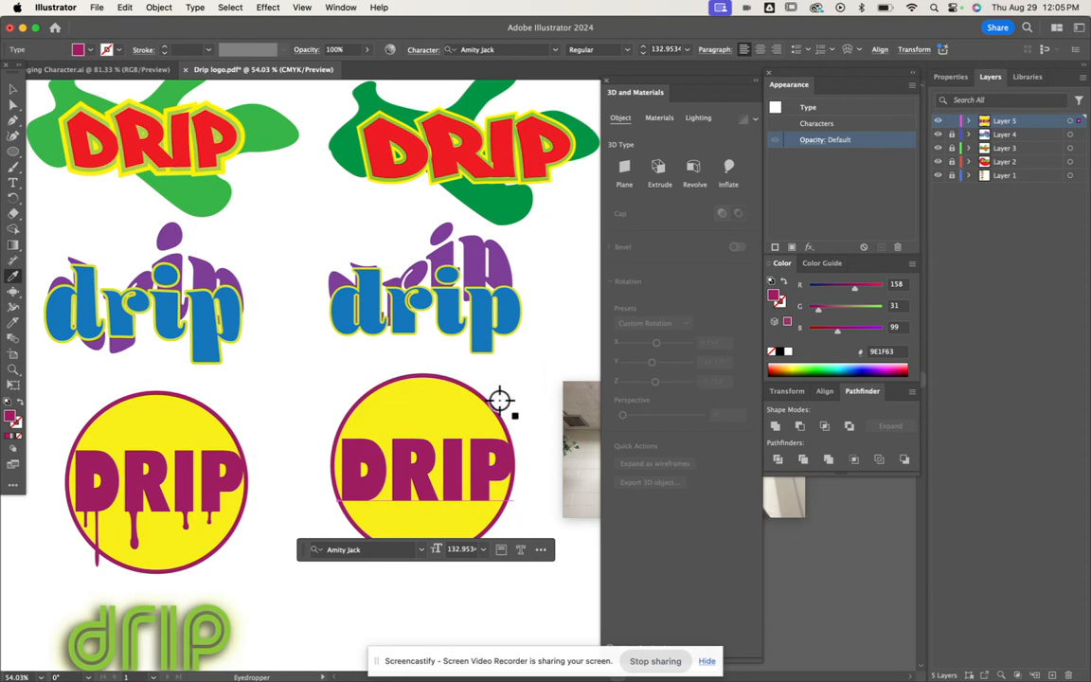
Examine the drips under the reference DRIP lettering and compare them with the plain letters on the new circle.
scroll(498, 397, up, 5)
scroll(502, 397, down, 5)
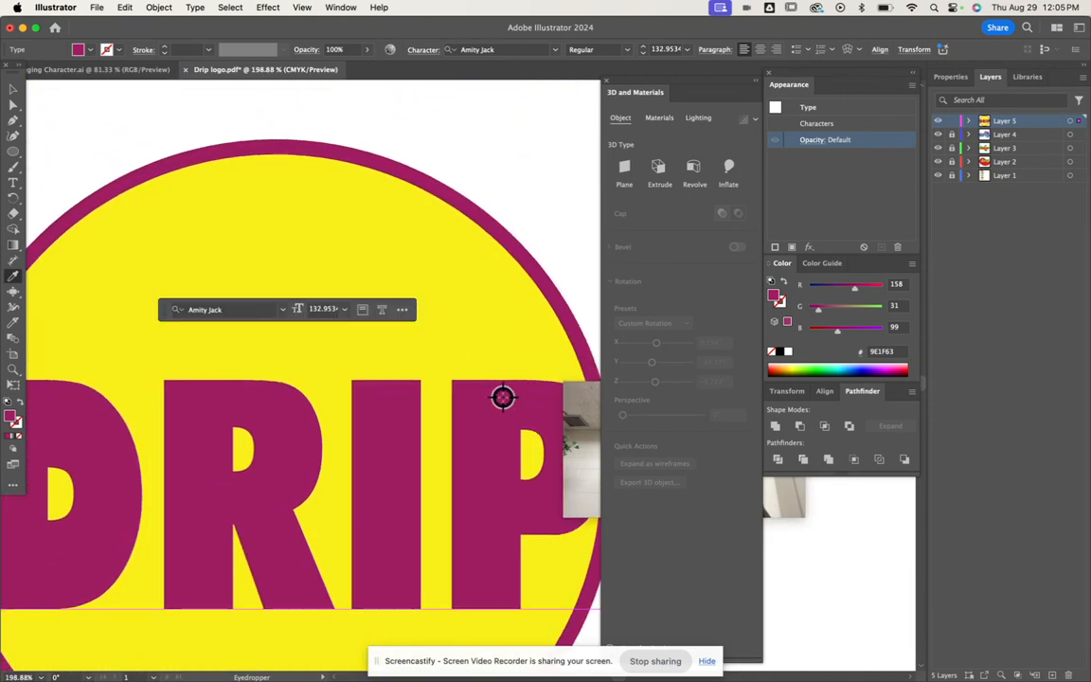
scroll(275, 452, down, 2)
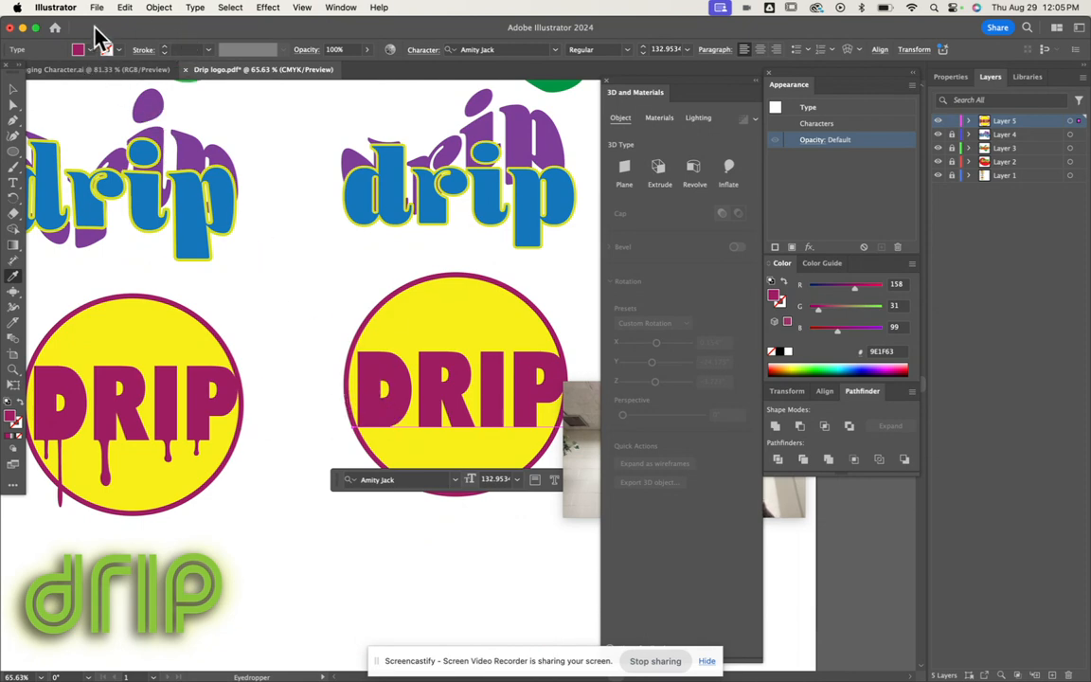
click(13, 89)
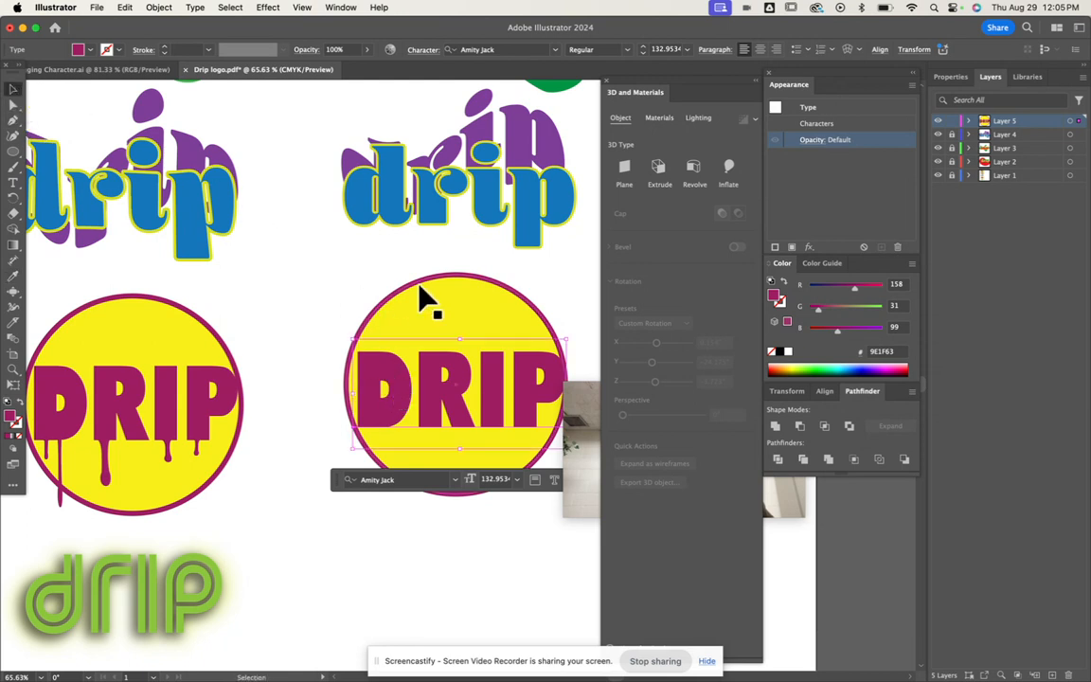
click(14, 104)
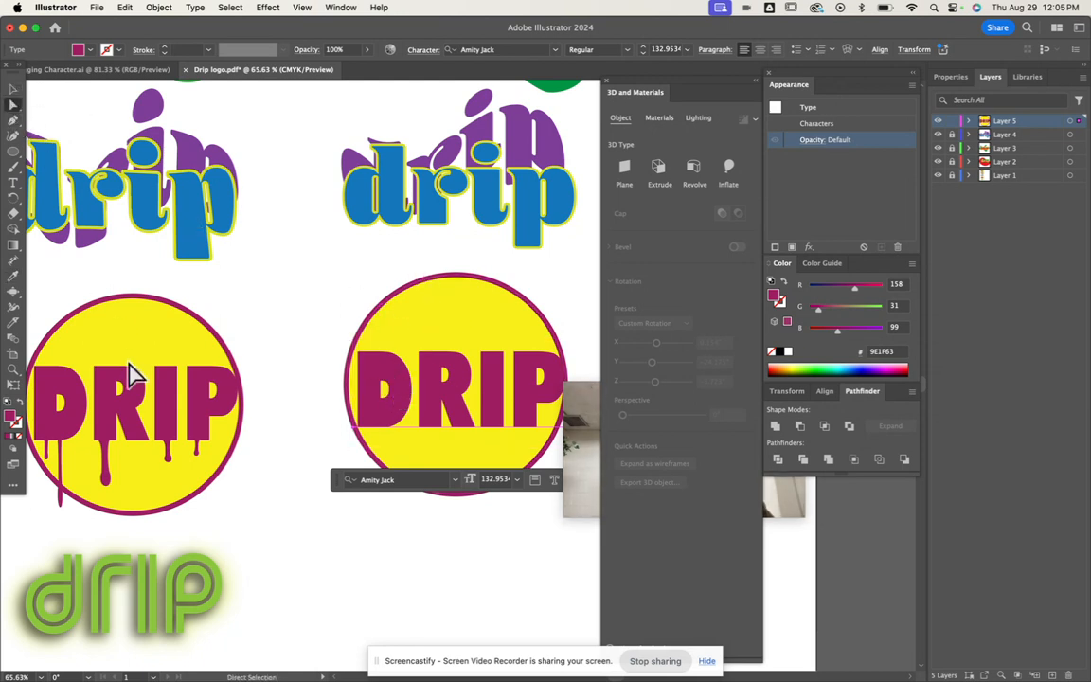
scroll(80, 423, up, 5)
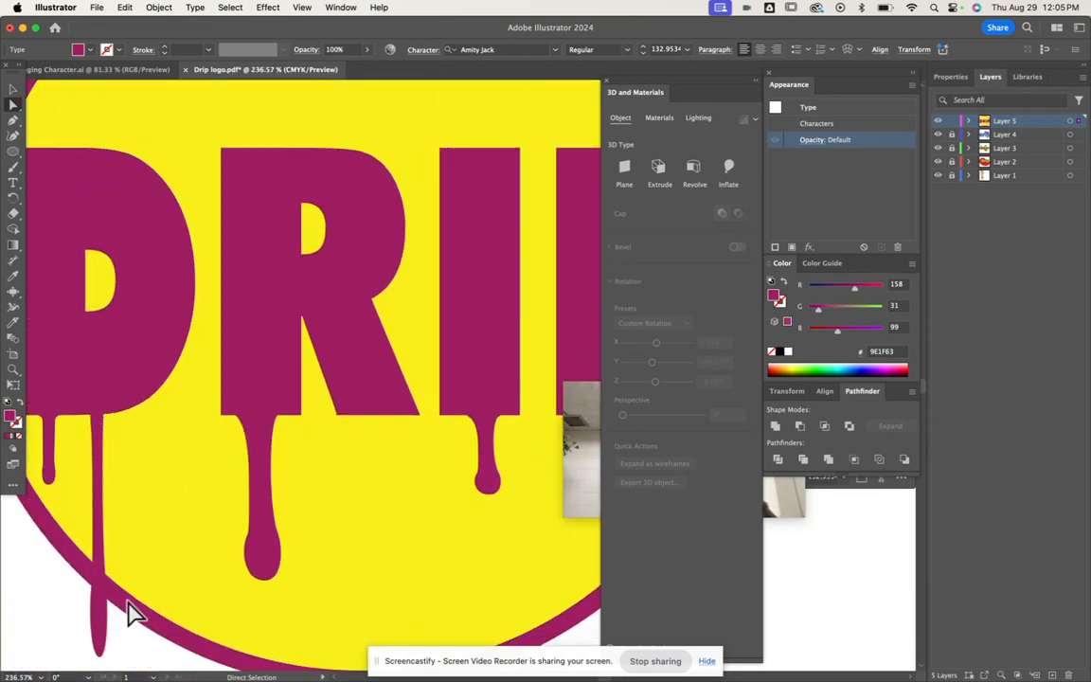
scroll(189, 579, right, 15)
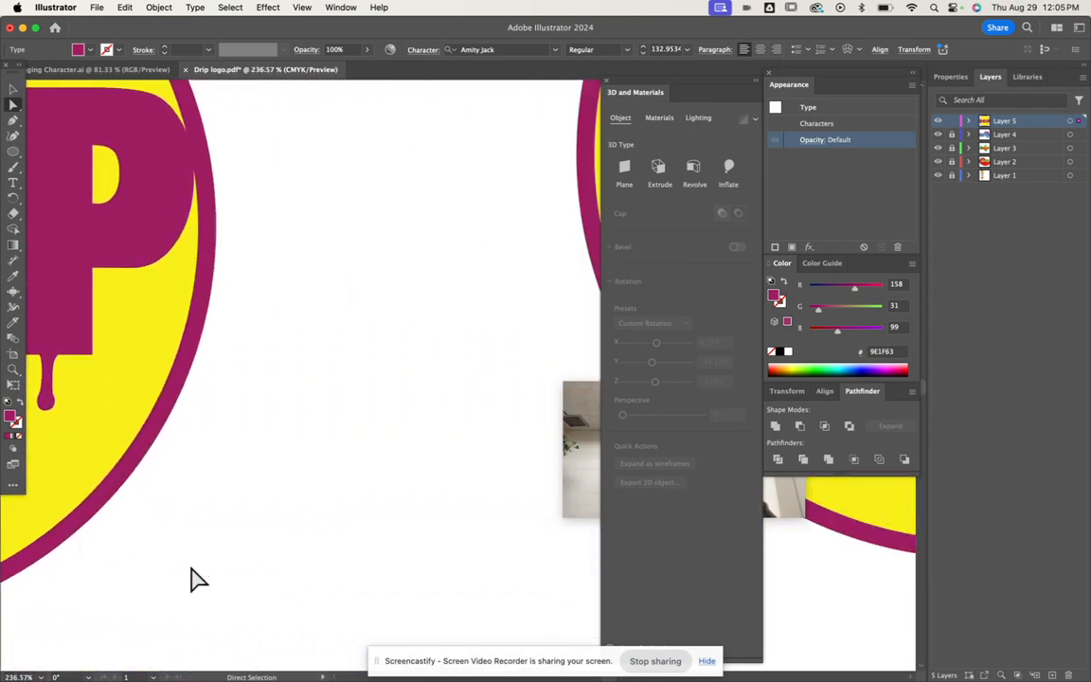
scroll(189, 579, right, 8)
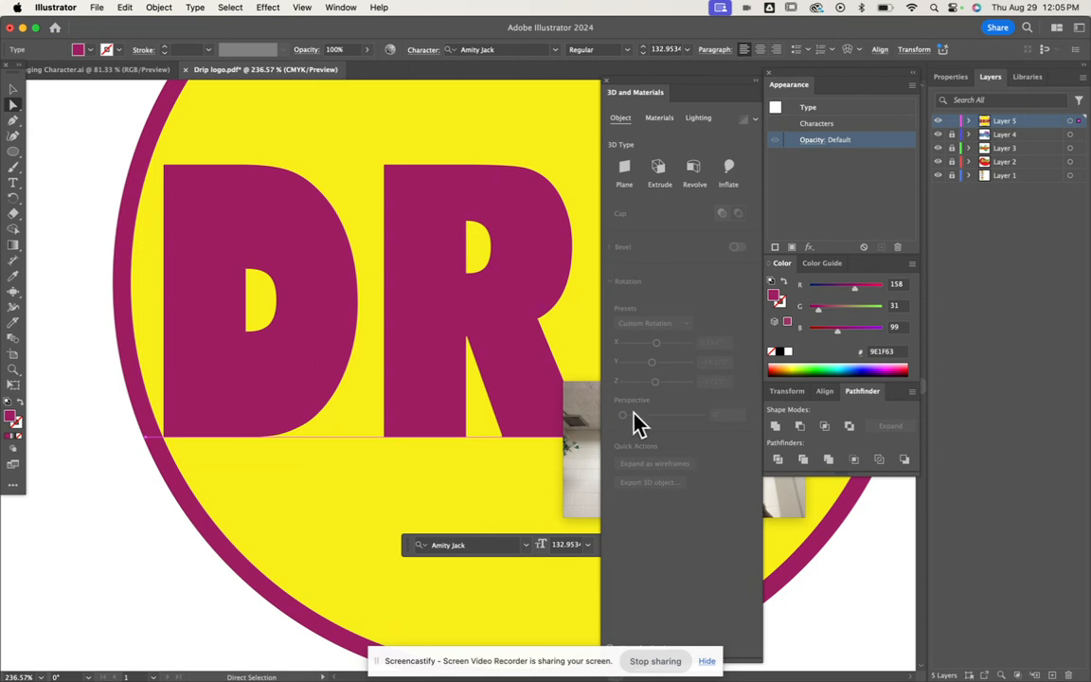
Expand the object and fill of the DRIP text on the new circle into editable letter outlines.
drag(565, 401, 95, 599)
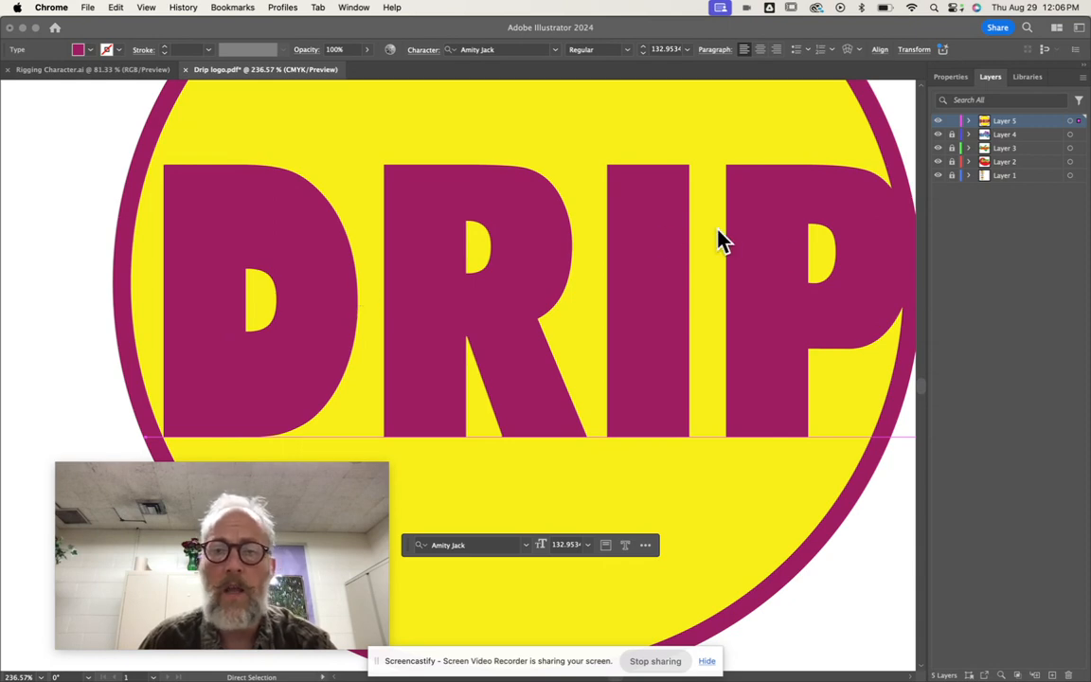
click(793, 251)
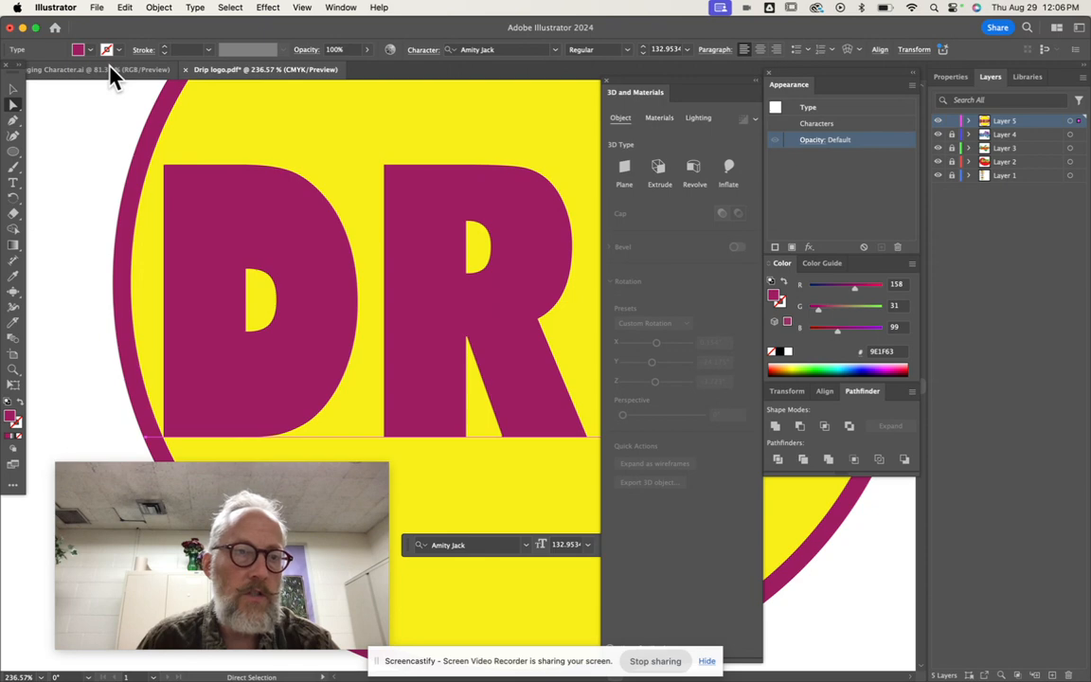
click(157, 8)
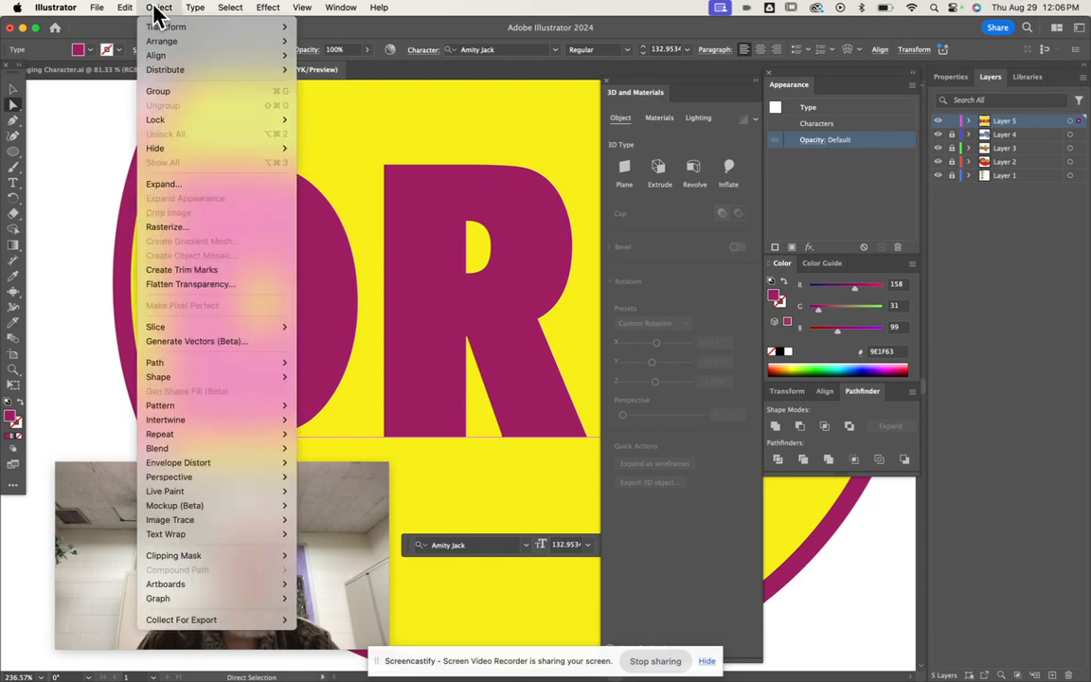
click(172, 187)
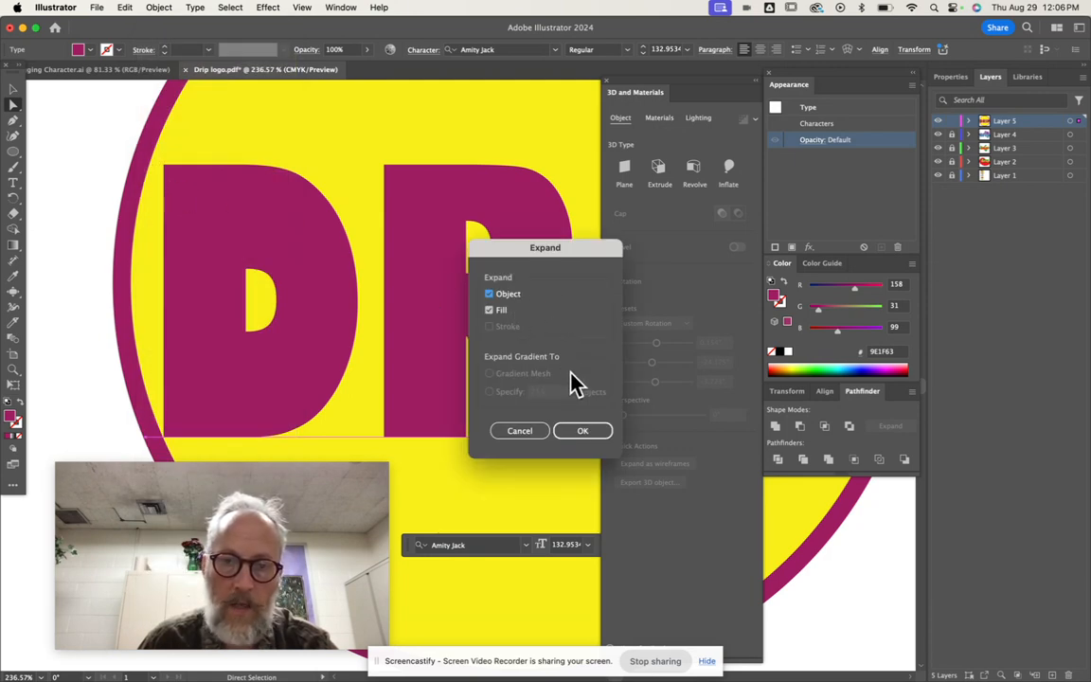
click(584, 433)
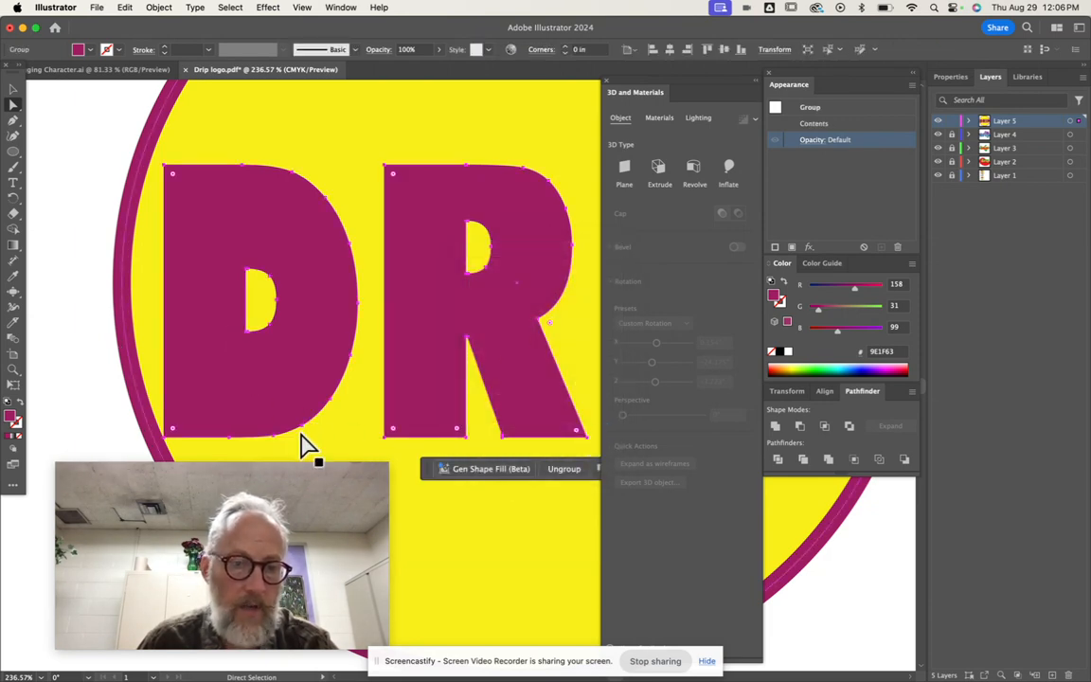
Try pulling an anchor point on the D's lower curve outward into a spike, and undo it.
drag(300, 423, 491, 516)
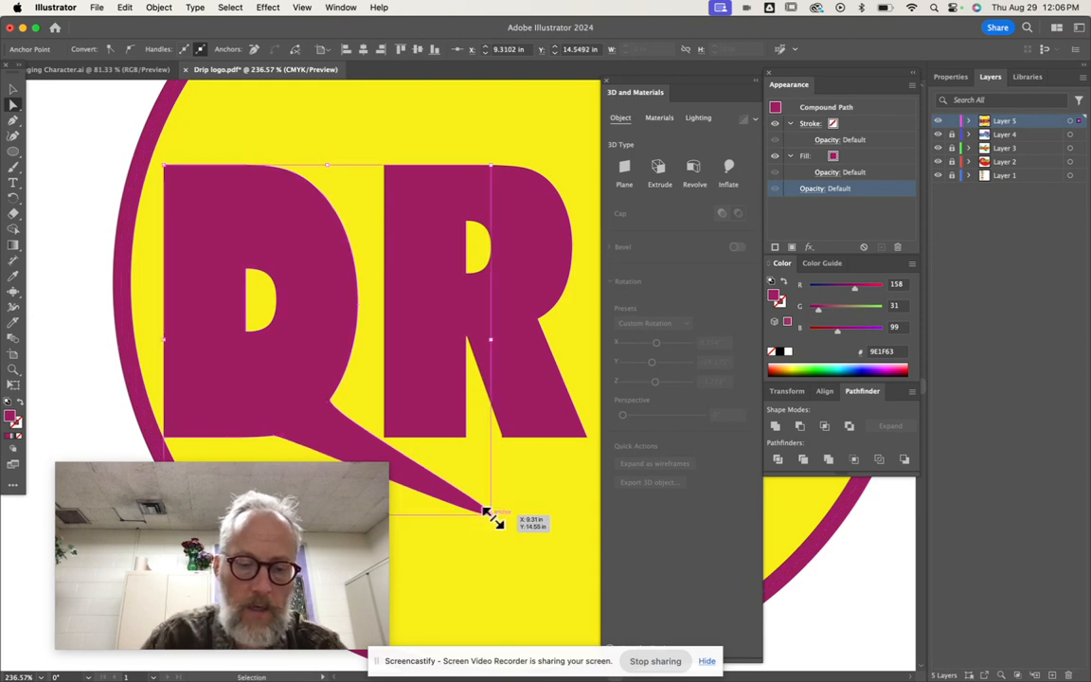
key(super+z)
Study the shape, length and placement of each drip on the reference yellow-circle logo.
scroll(490, 521, down, 5)
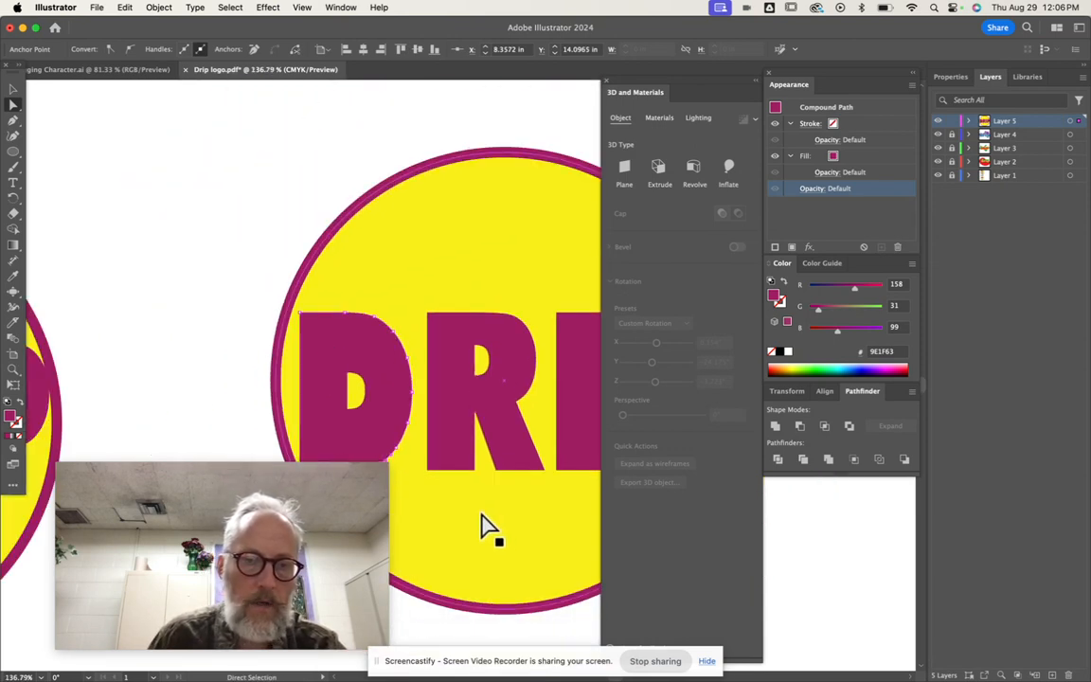
scroll(482, 516, down, 3)
scroll(483, 525, left, 8)
scroll(483, 526, down, 4)
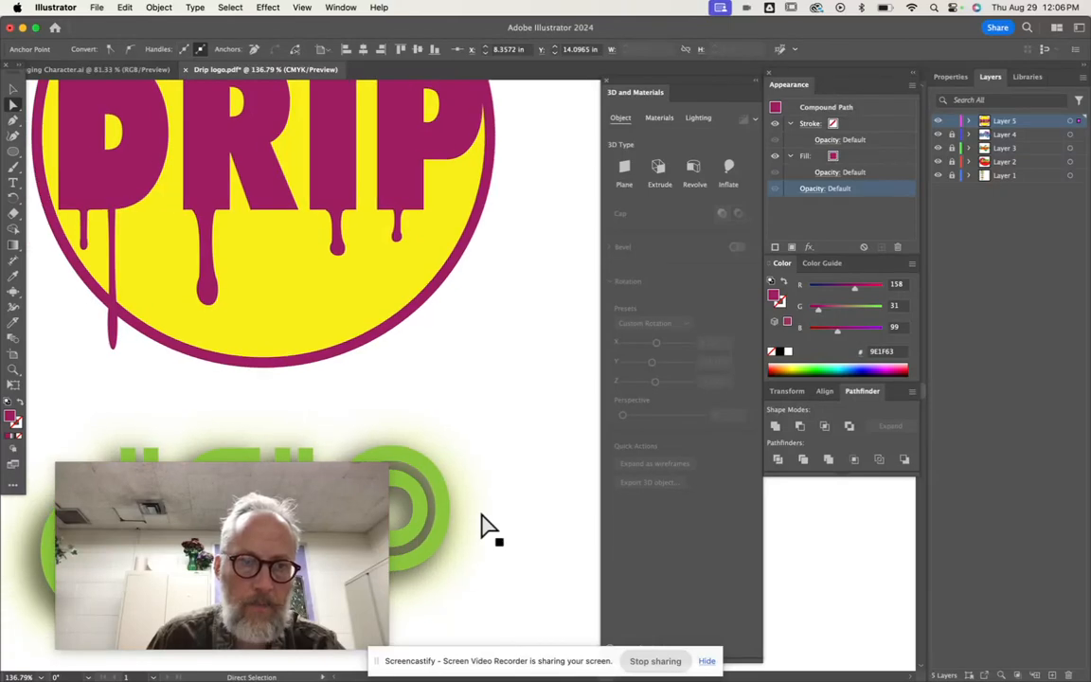
scroll(482, 526, up, 2)
scroll(482, 526, left, 2)
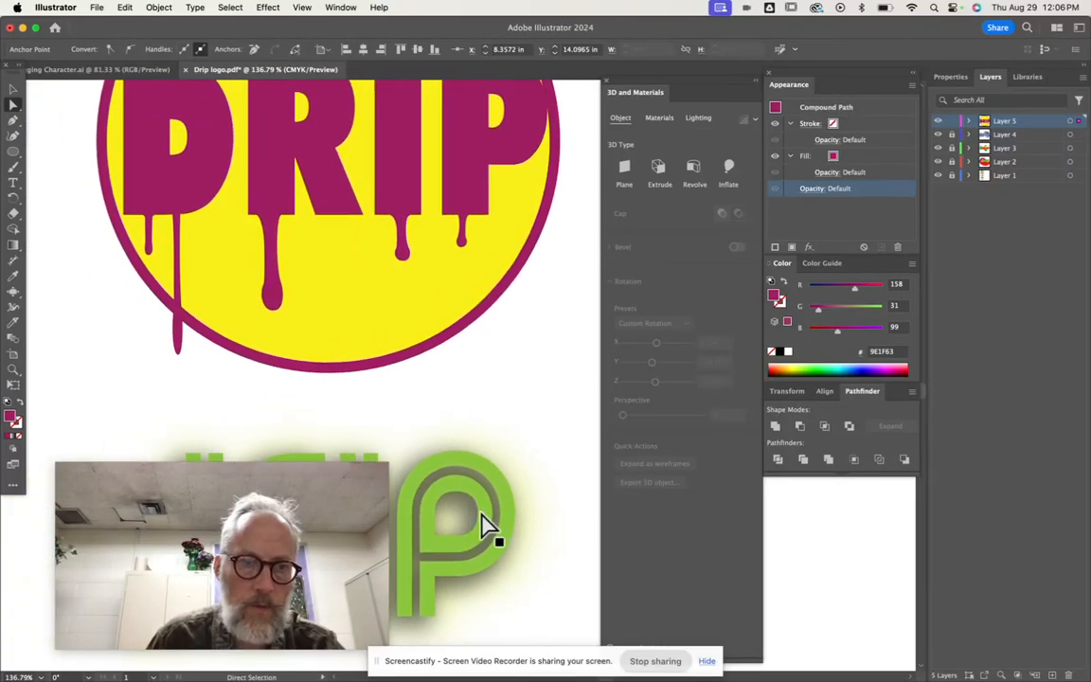
scroll(483, 525, right, 10)
scroll(483, 526, up, 2)
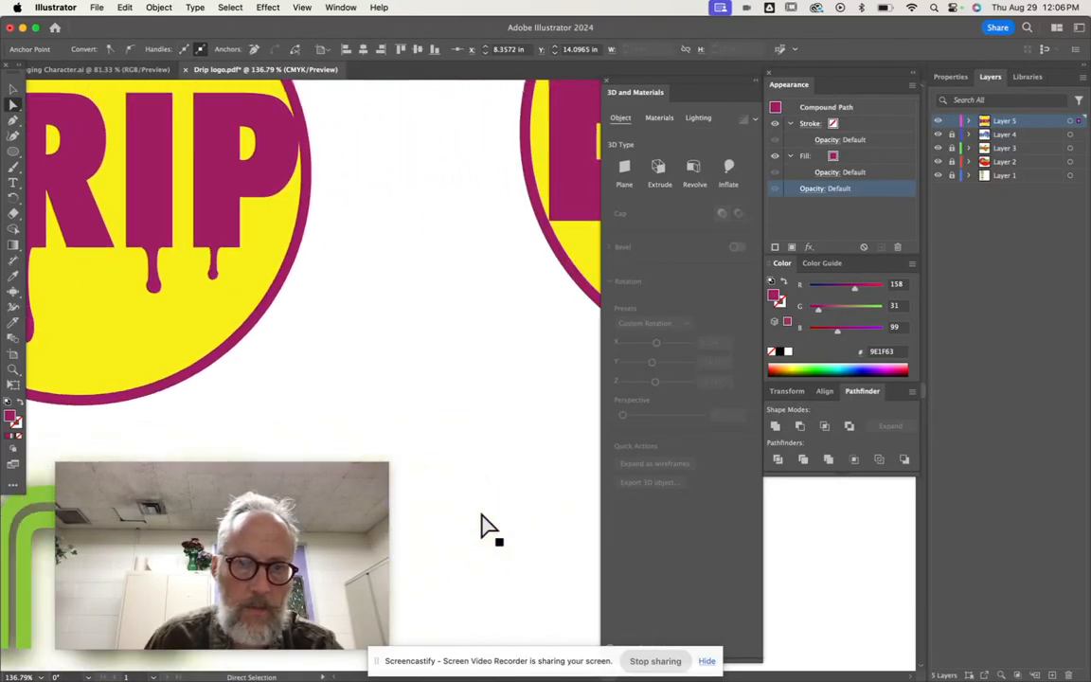
scroll(487, 525, right, 4)
scroll(487, 526, up, 1)
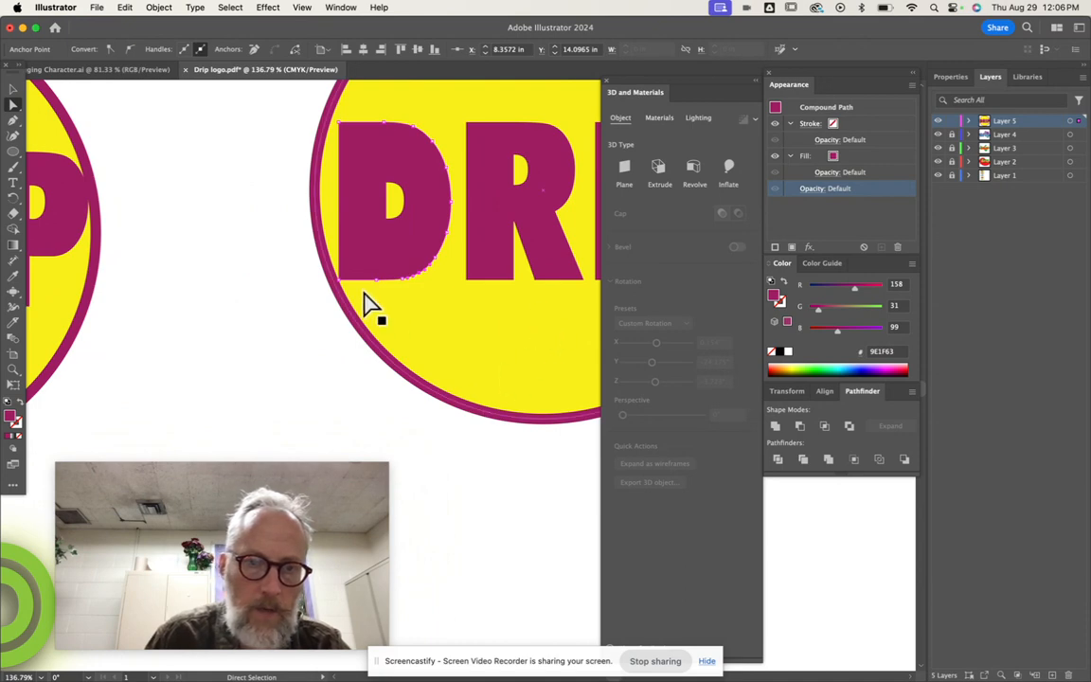
Add a row of anchor points with the Pen tool along the D's bottom edge, near its left corner.
scroll(366, 295, up, 10)
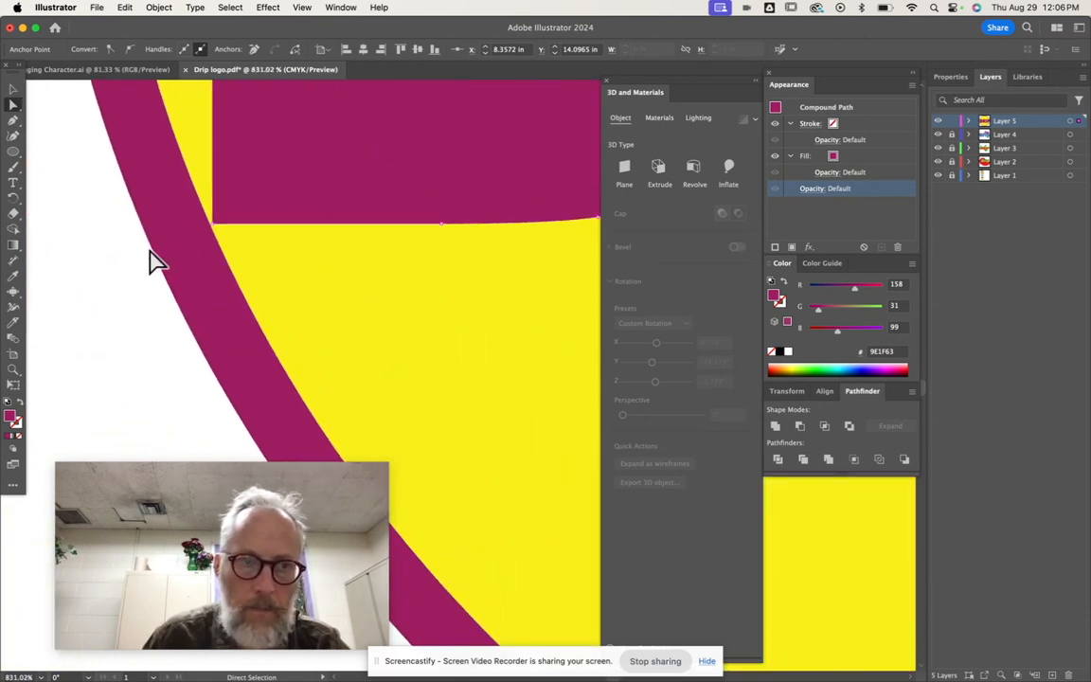
click(13, 121)
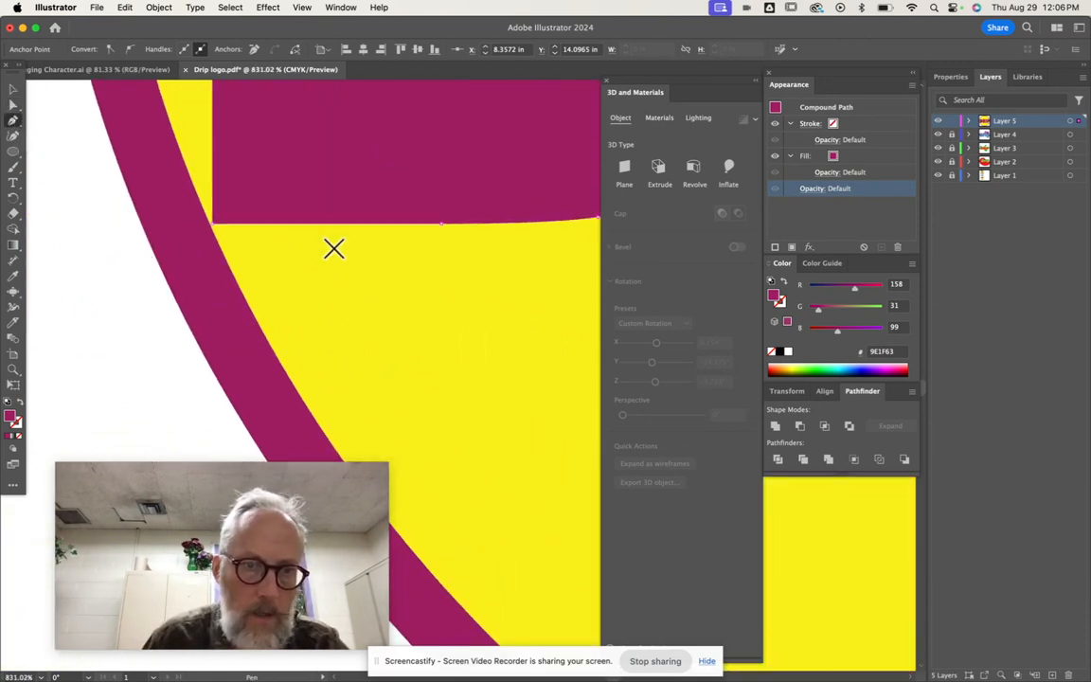
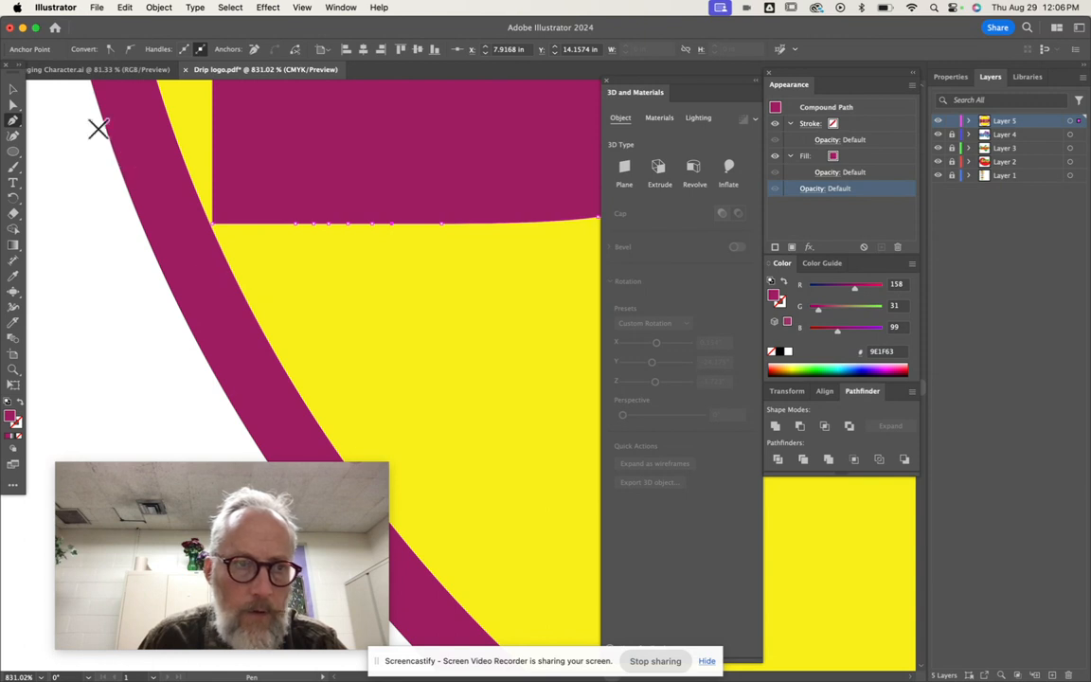
scroll(275, 229, down, 3)
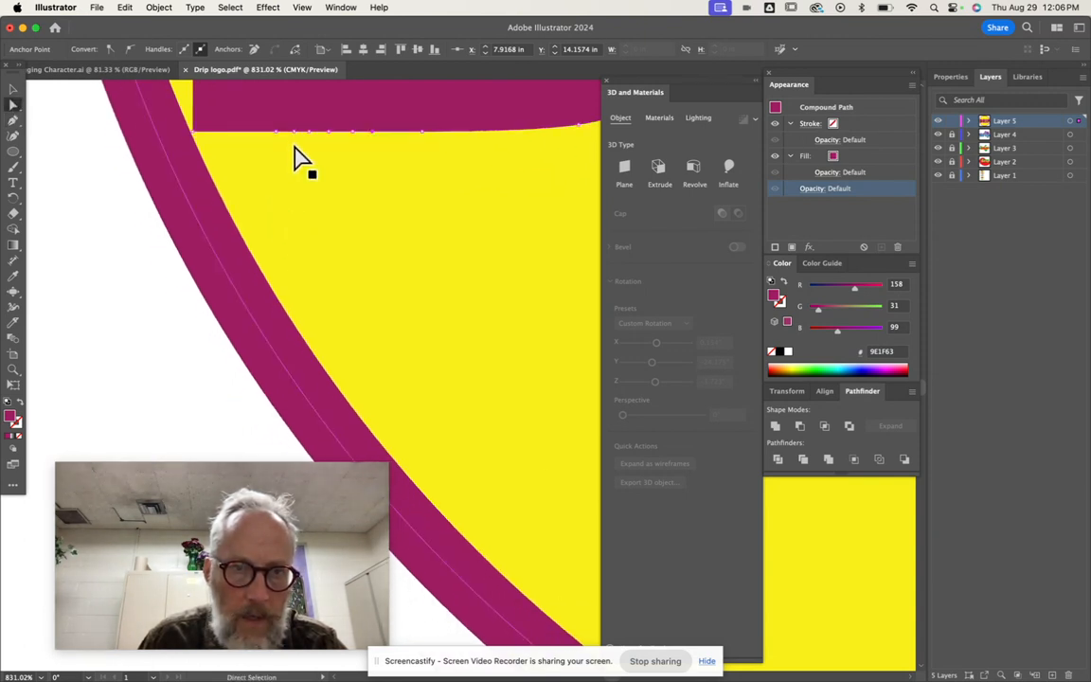
Pull the middle new anchor points down into a narrow drip and round its lower corners to about 0.045 and 0.035 in.
drag(330, 134, 333, 396)
drag(310, 133, 316, 381)
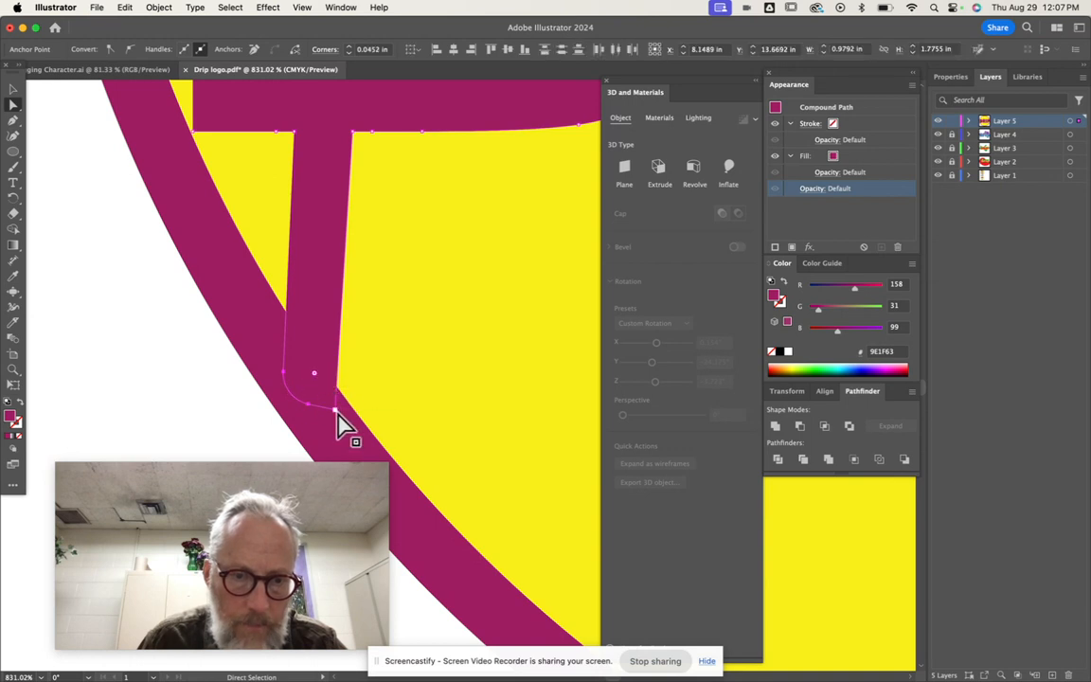
click(333, 409)
drag(333, 409, 324, 384)
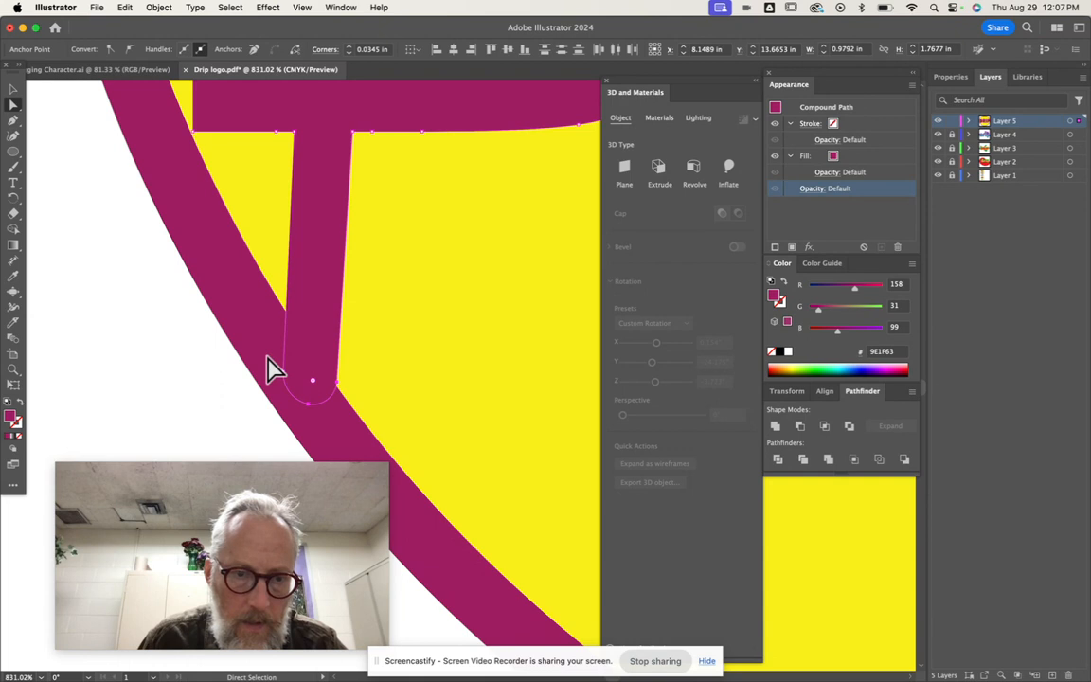
Lock the circle's Ellipse in Layer 5 and extend the drip's rounded end down to the outer edge of the circle's stroke.
click(338, 152)
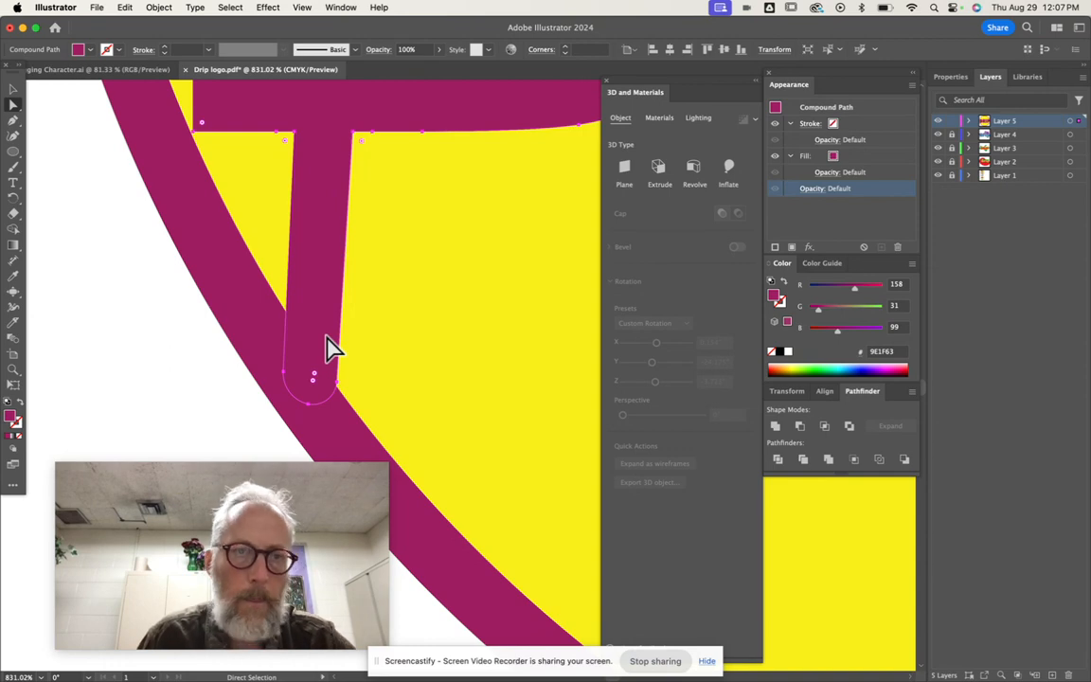
click(968, 121)
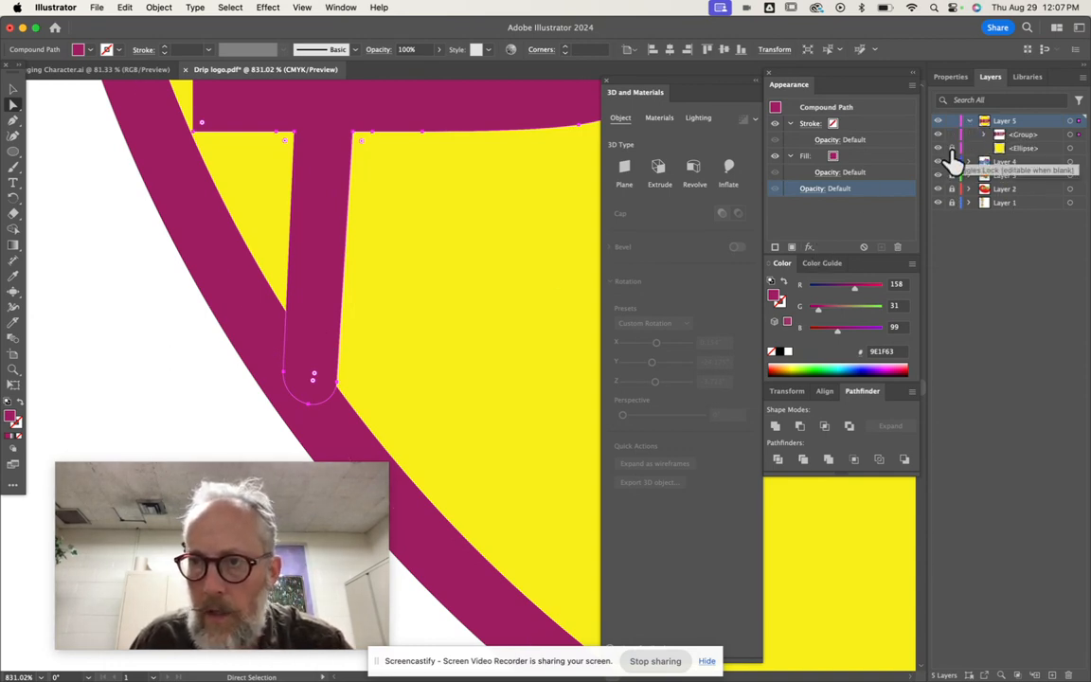
click(312, 405)
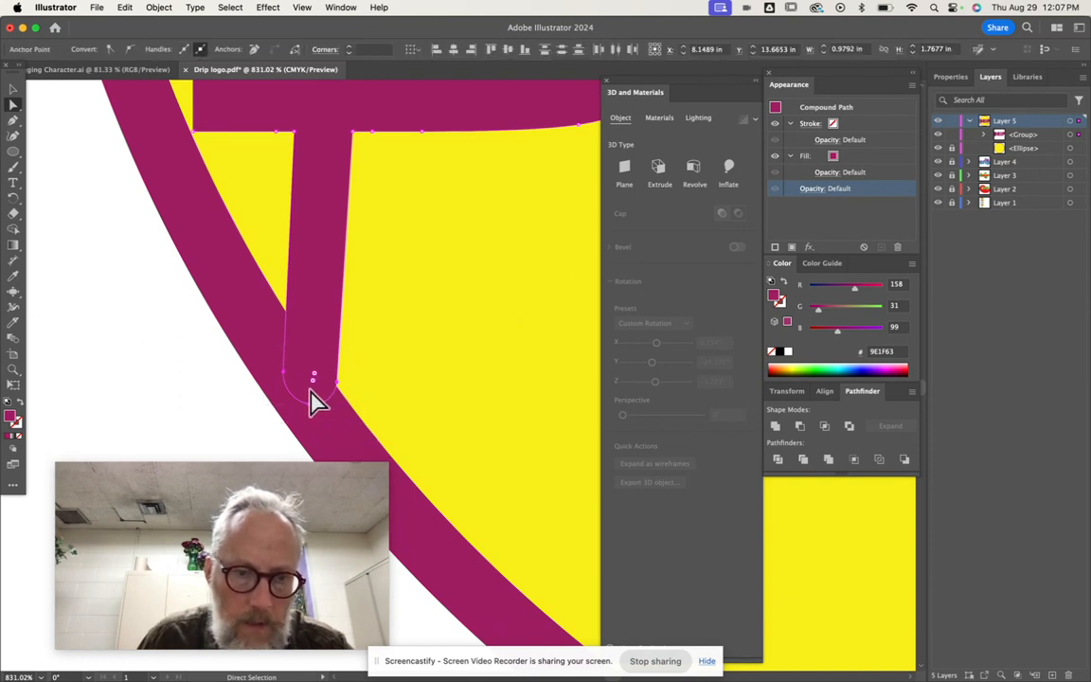
drag(305, 401, 307, 463)
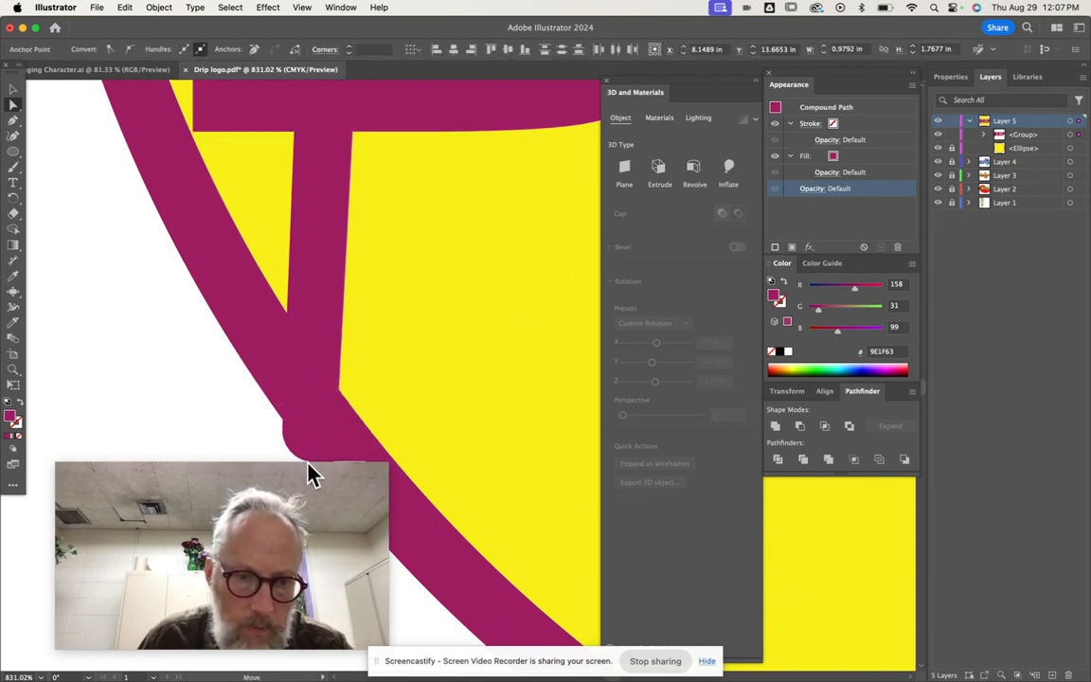
scroll(389, 414, down, 3)
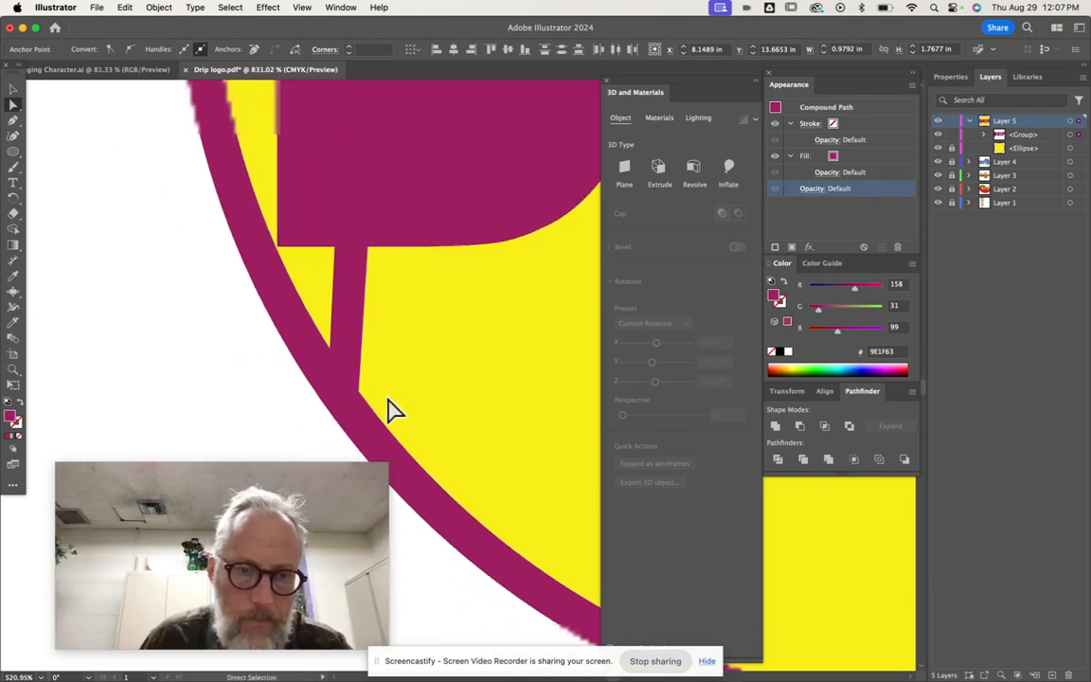
drag(343, 409, 341, 453)
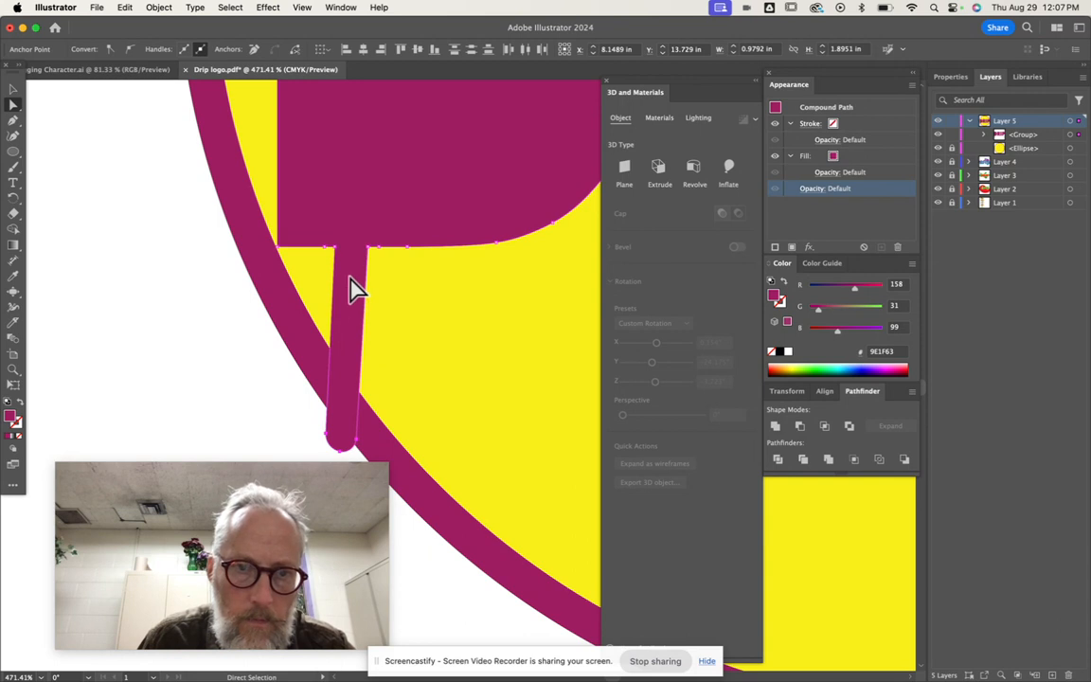
Round both upper corners where the drip joins the D to a radius of about 0.02 in.
click(336, 248)
scroll(358, 273, up, 5)
mouse_move(273, 214)
mouse_down()
mouse_move(256, 235)
mouse_move(265, 236)
mouse_up()
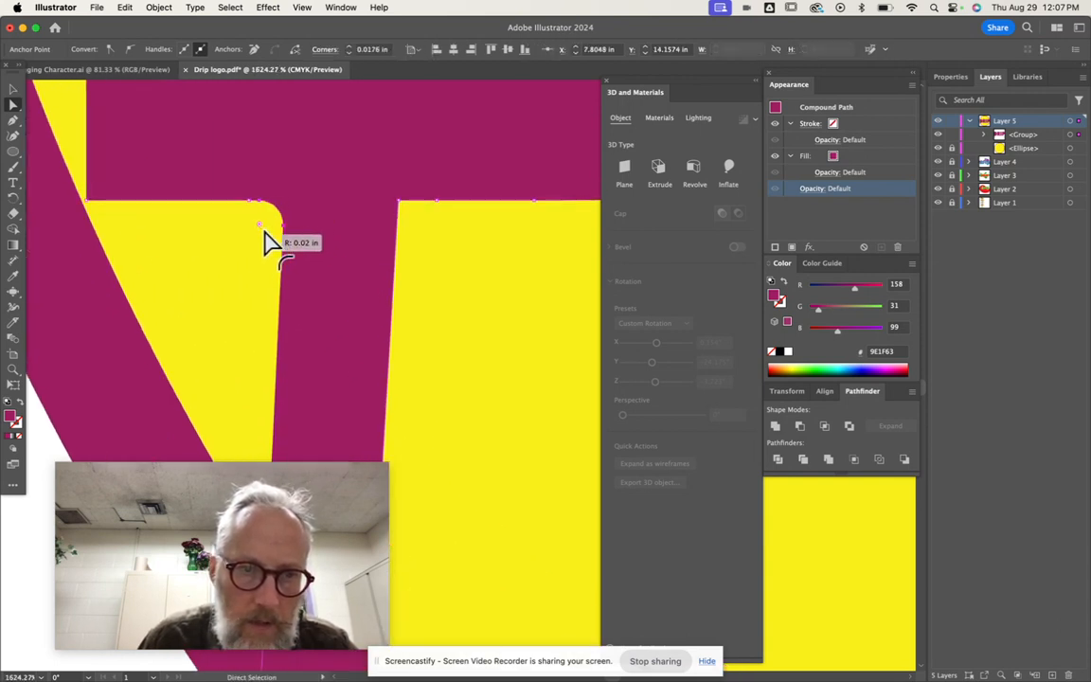
click(400, 201)
mouse_move(414, 224)
mouse_down()
mouse_move(435, 236)
mouse_move(421, 231)
mouse_up()
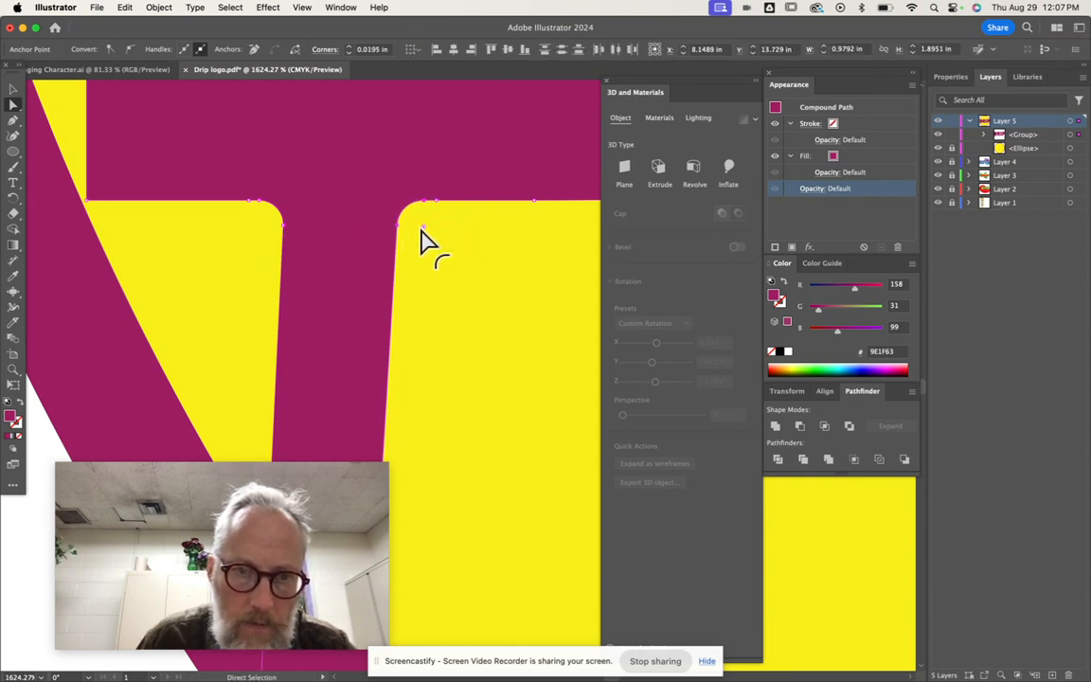
Shift the rounded lower end of the D's drip sideways so the drip hangs almost vertically across the circle's stroke.
scroll(421, 241, down, 5)
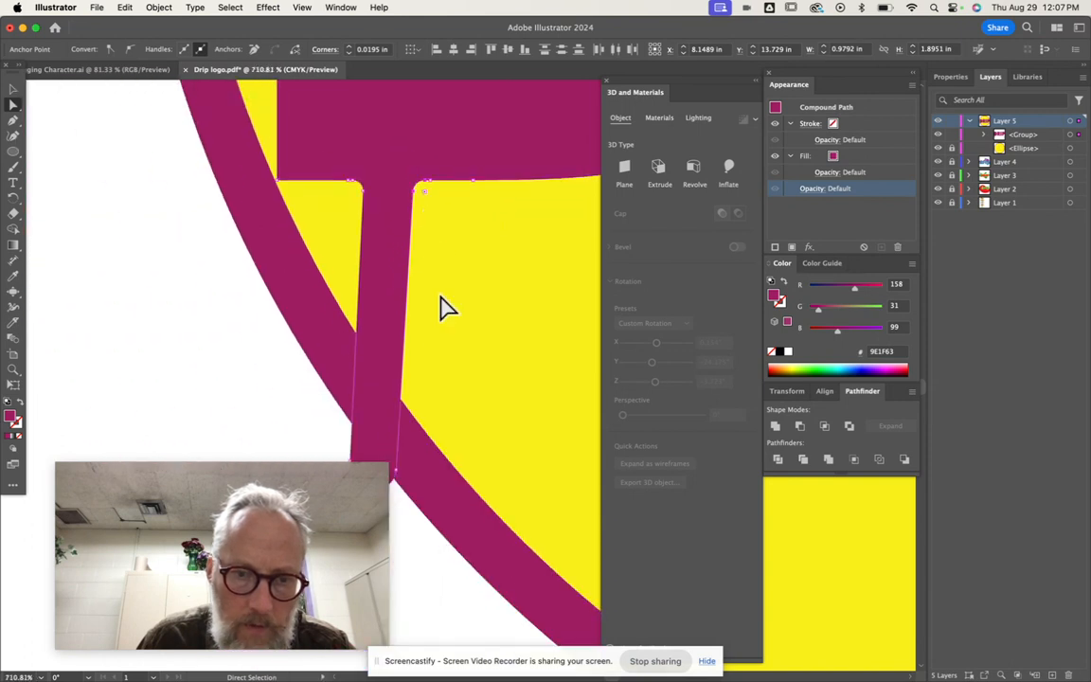
scroll(474, 390, down, 3)
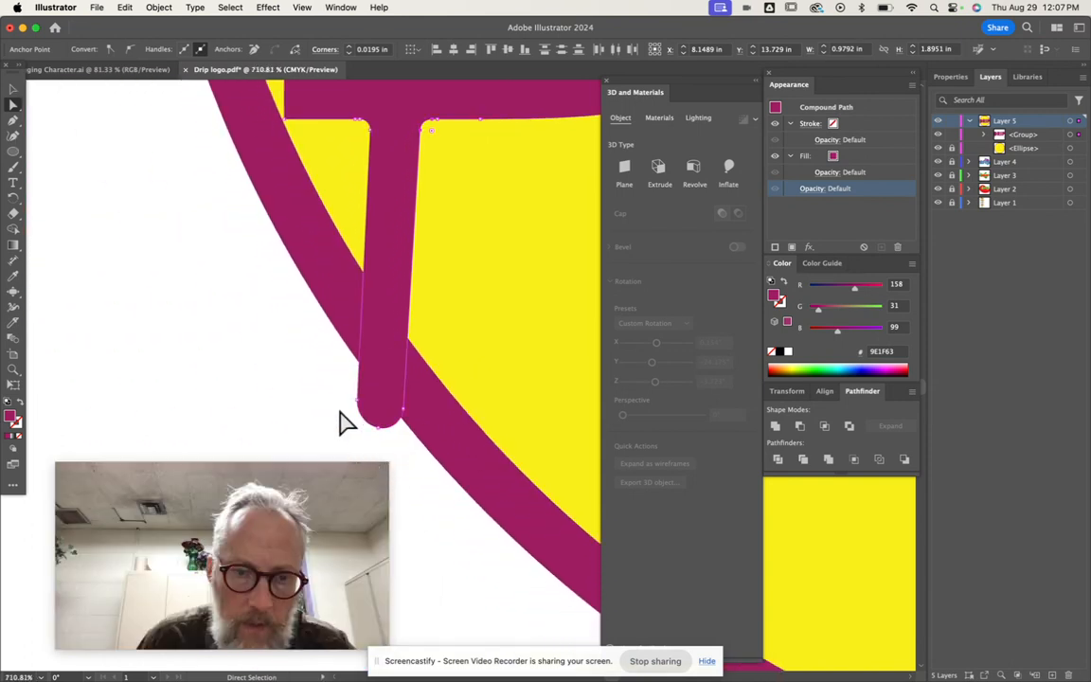
mouse_move(337, 389)
mouse_down()
mouse_move(421, 435)
mouse_move(397, 420)
mouse_move(406, 421)
mouse_move(383, 440)
mouse_move(316, 384)
mouse_move(388, 428)
mouse_move(360, 430)
mouse_up()
click(294, 375)
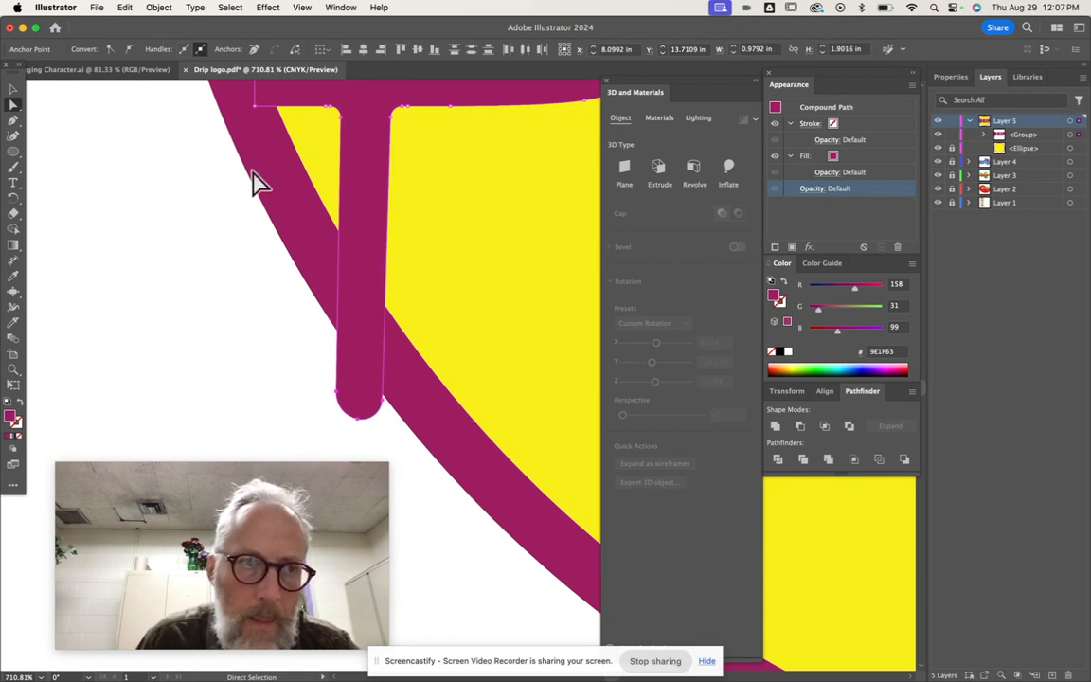
Add an anchor point on each side of the drip, pull both inward and round them to about 0.23 in to narrow its neck.
click(341, 212)
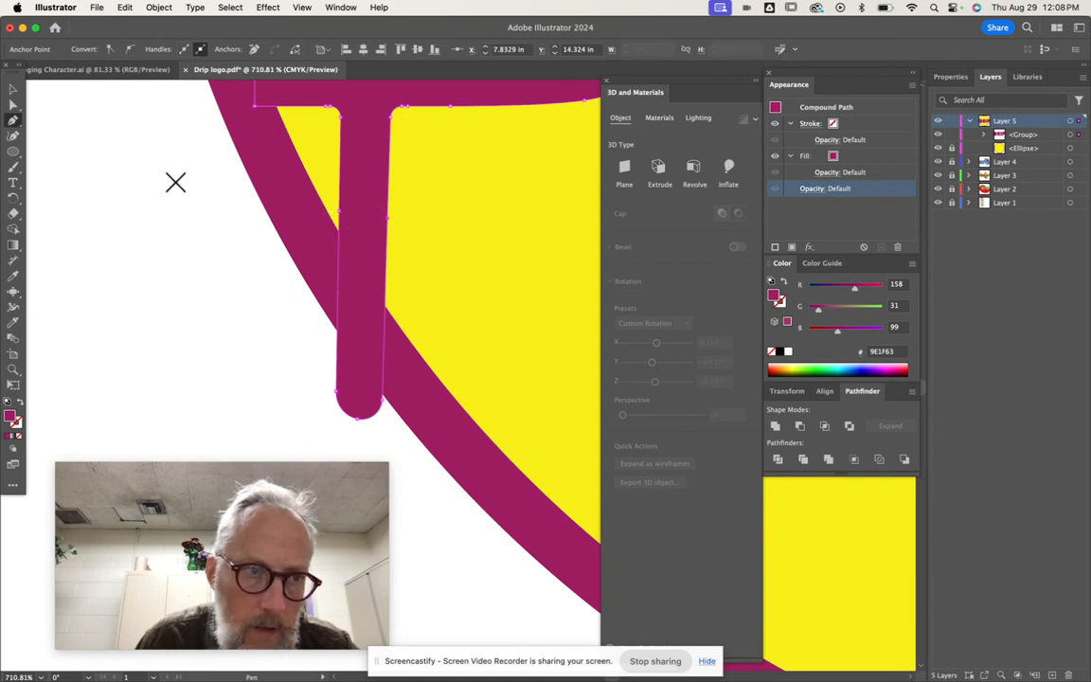
click(14, 105)
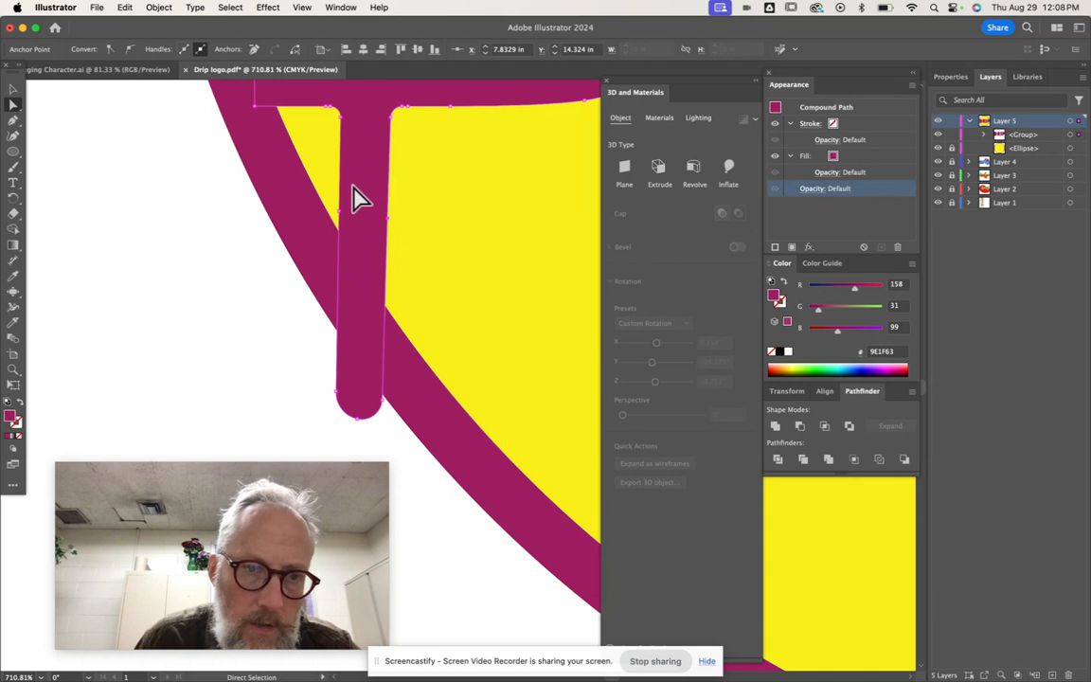
drag(343, 210, 348, 225)
drag(336, 224, 223, 203)
drag(387, 221, 519, 176)
scroll(360, 302, down, 5)
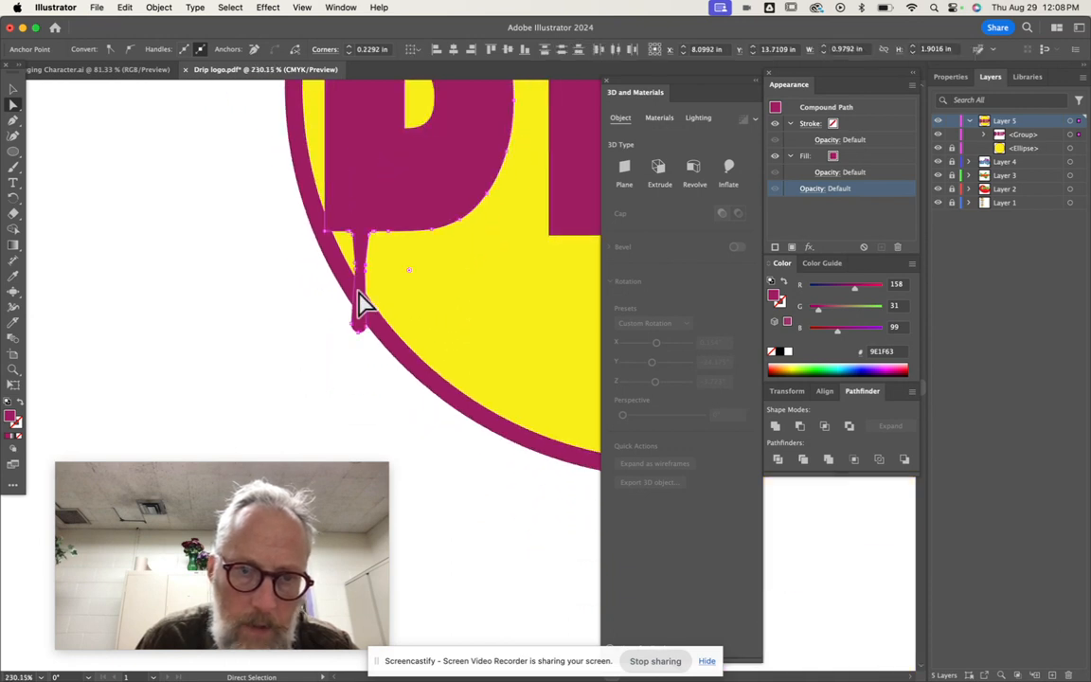
click(232, 357)
Start a second drip under the D with the Pen tool, drawing the left side of its neck and a rounded teardrop bottom.
scroll(239, 355, right, 5)
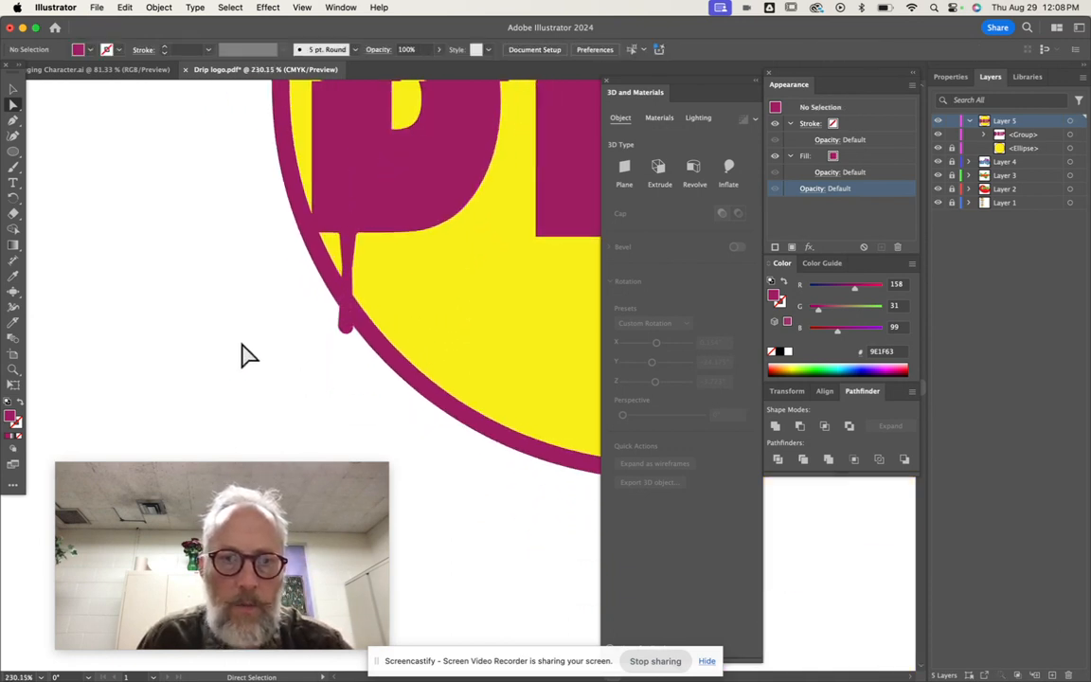
click(13, 120)
scroll(349, 270, up, 1)
scroll(350, 270, up, 2)
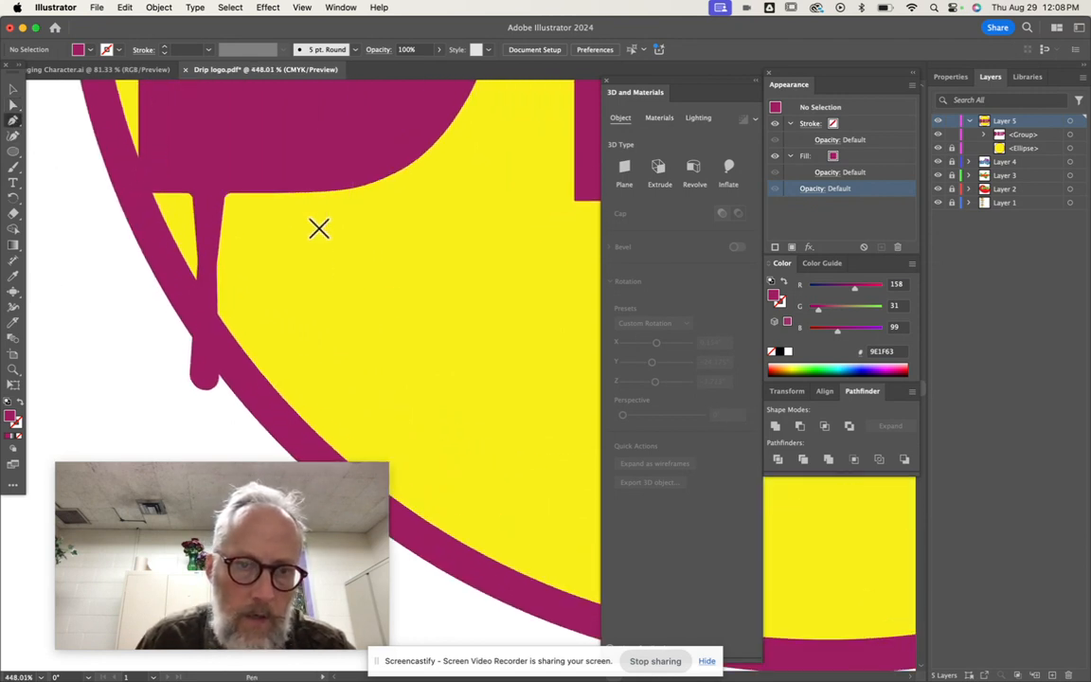
click(297, 180)
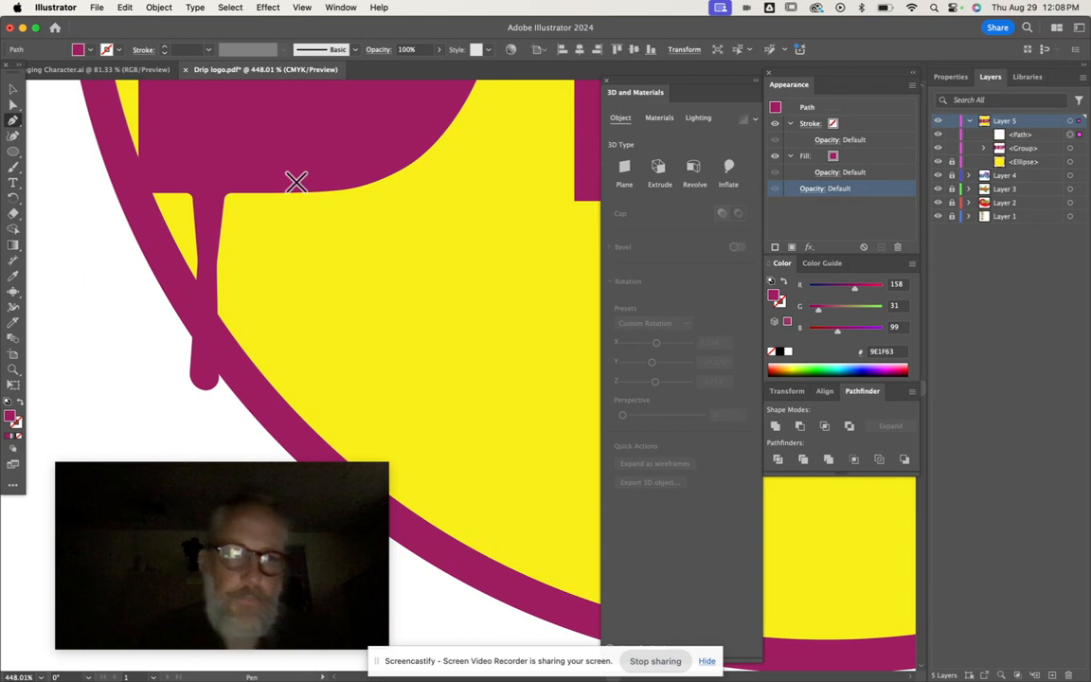
click(296, 180)
drag(325, 258, 328, 304)
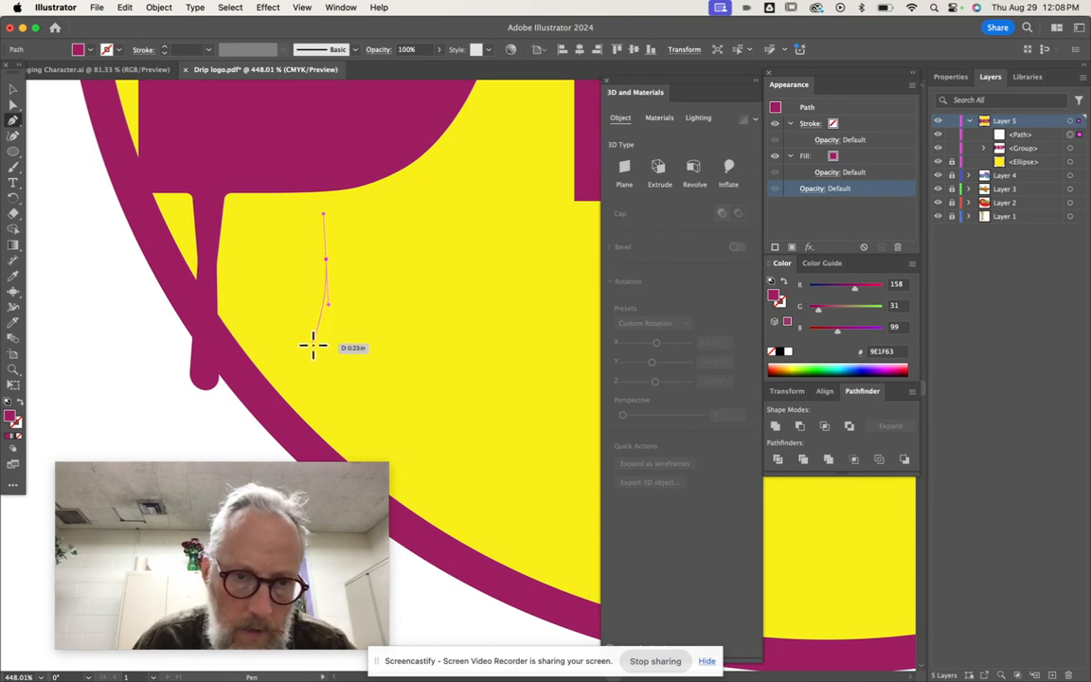
drag(313, 349, 346, 253)
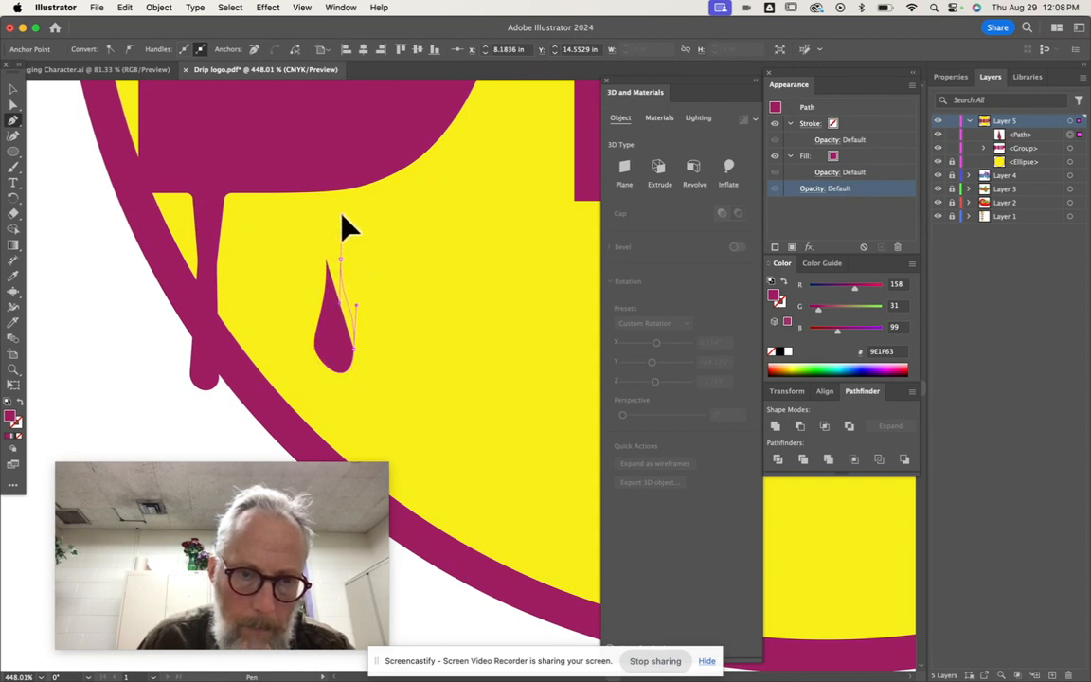
Continue the second drip's right side up into the D, close the path with a curved left neck and deselect it.
click(342, 215)
drag(359, 180, 380, 157)
click(314, 157)
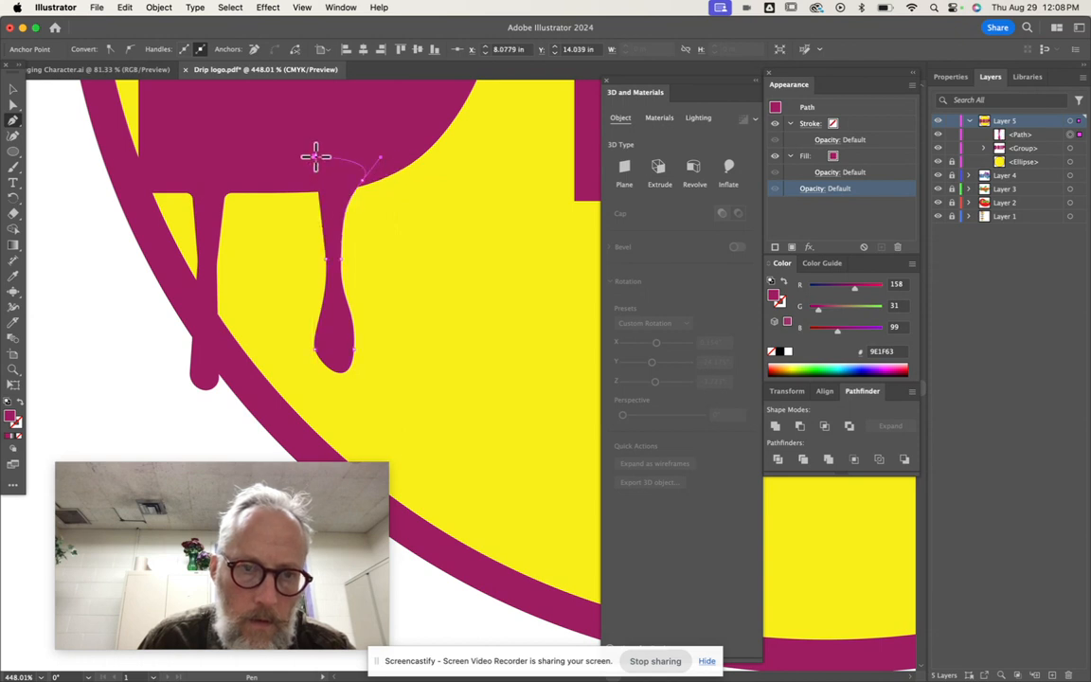
click(306, 168)
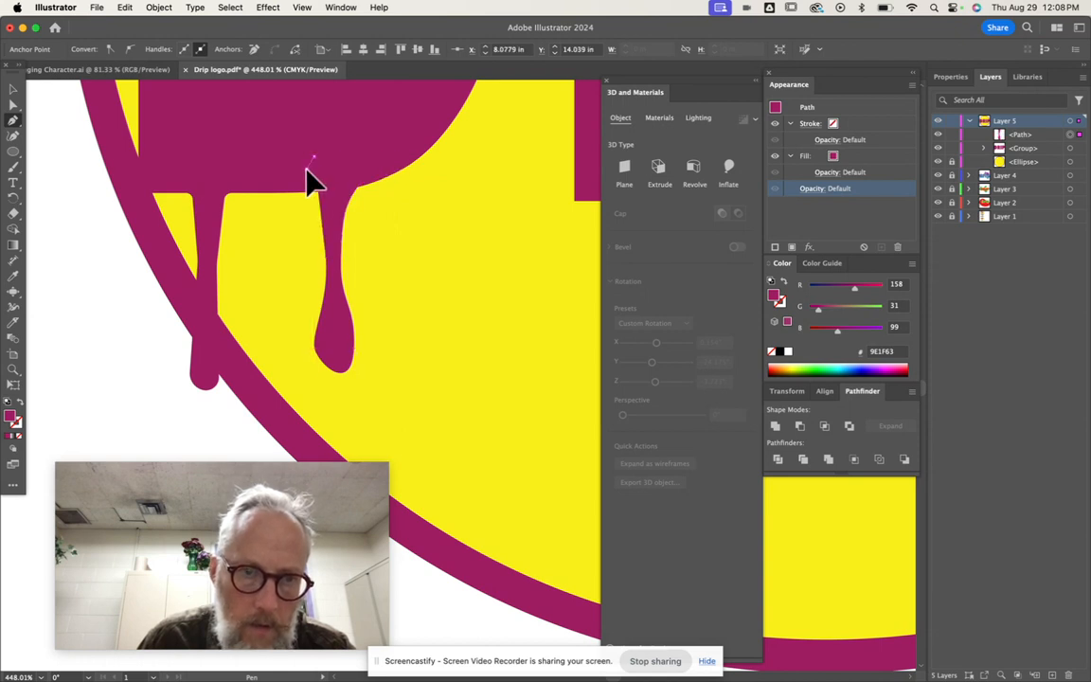
drag(329, 257, 327, 292)
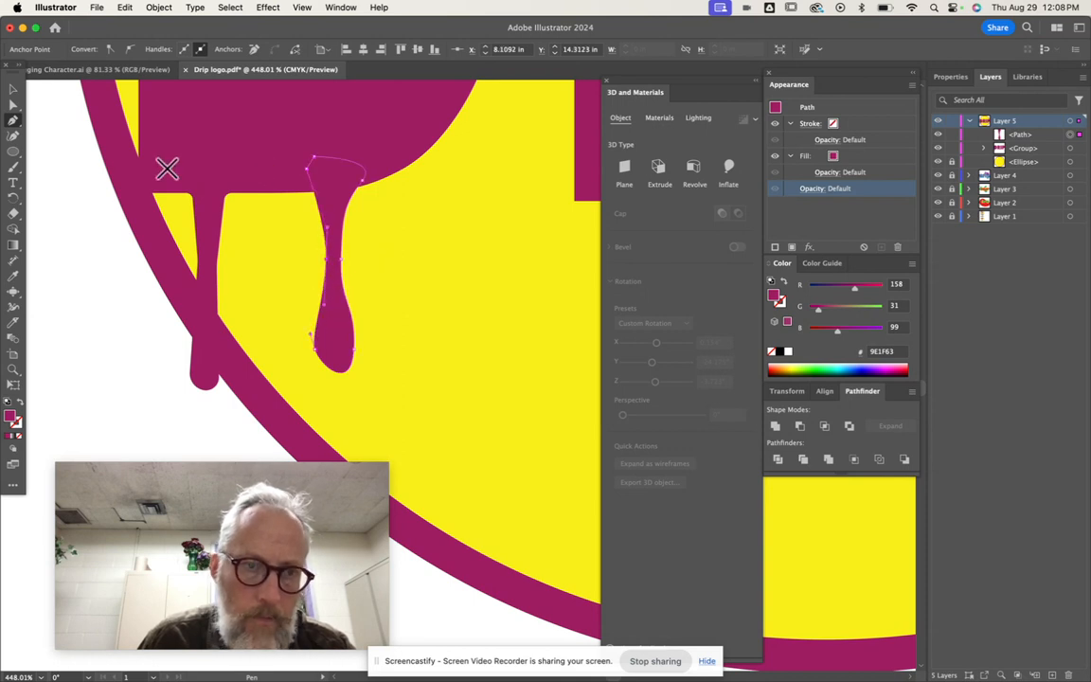
click(13, 106)
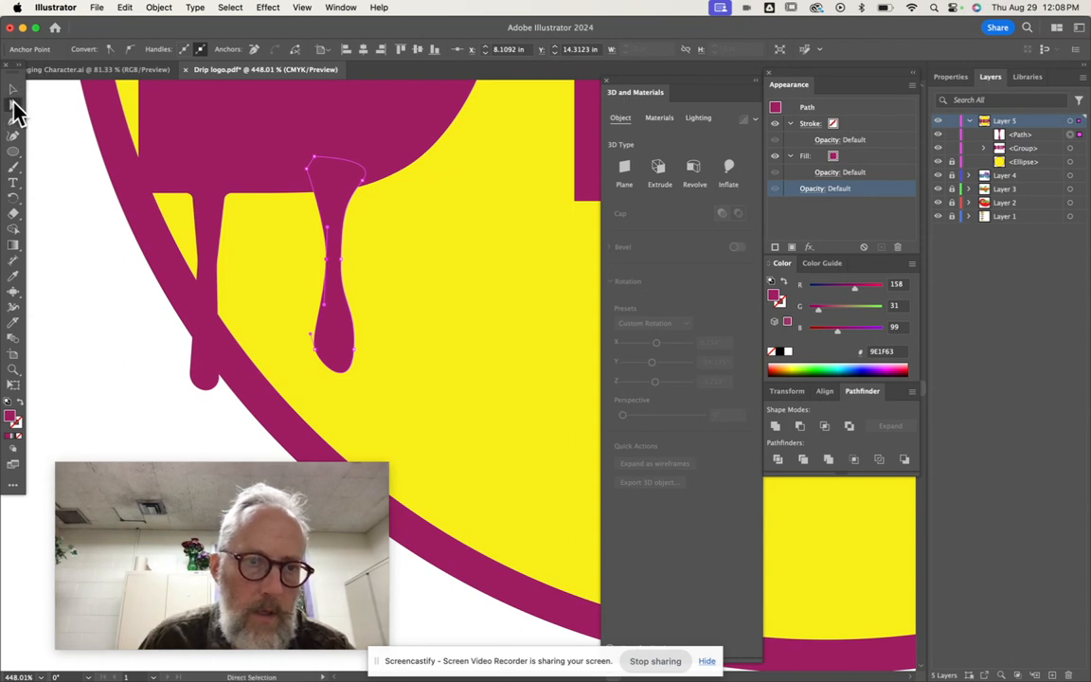
click(118, 227)
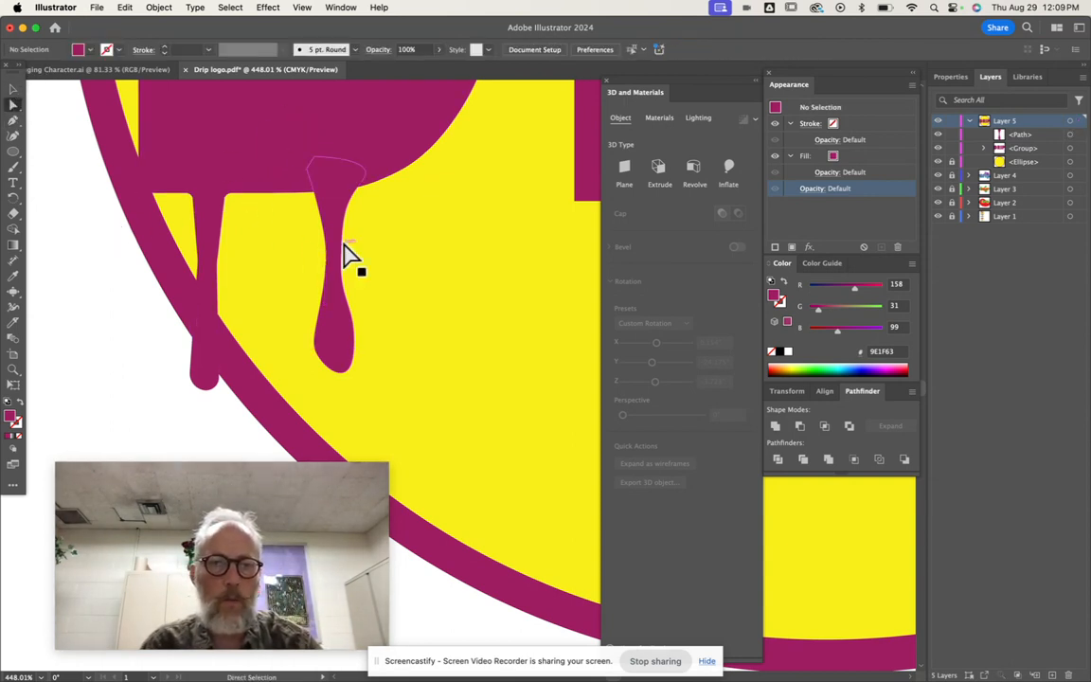
Adjust the curve handles at the base of the second drip to refine its rounded bulb.
scroll(327, 185, down, 10)
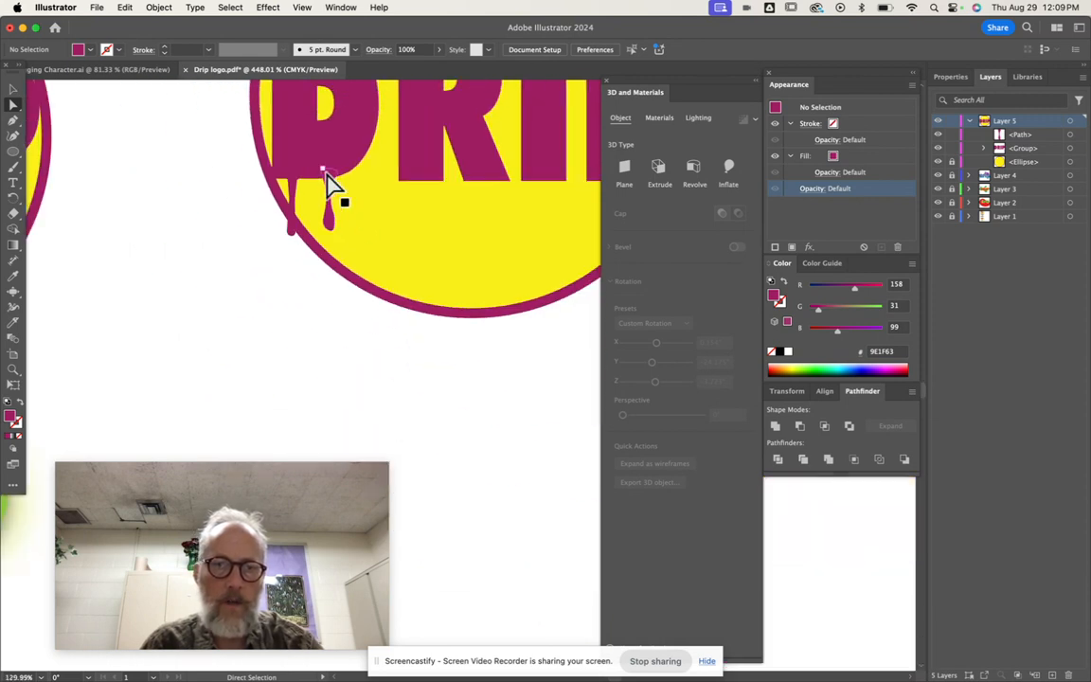
scroll(333, 188, up, 2)
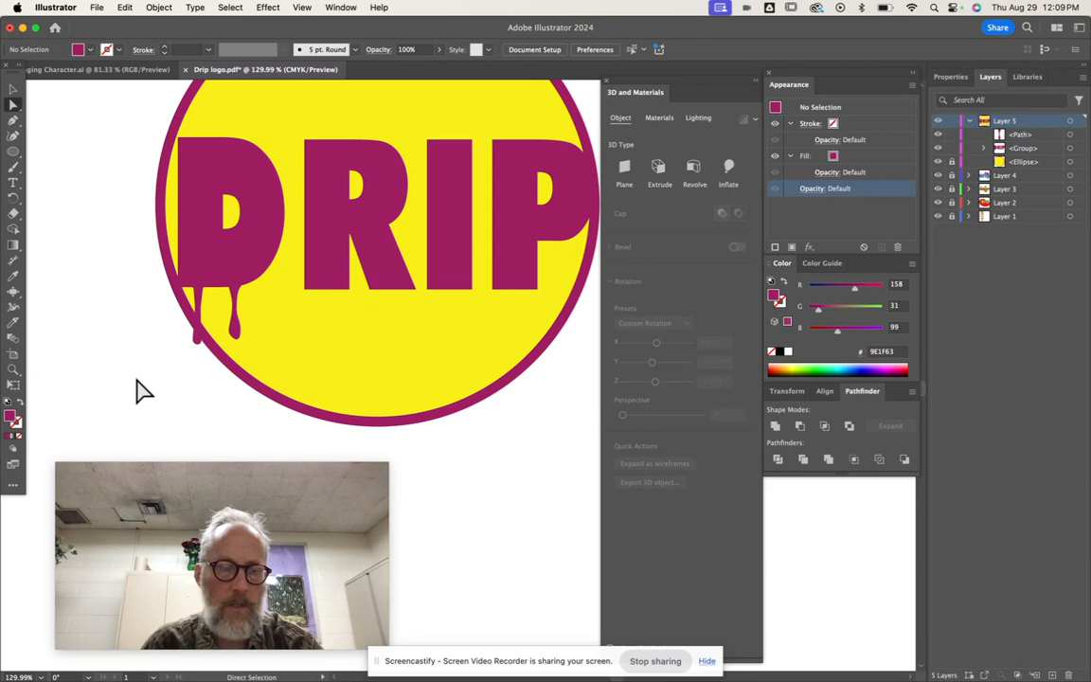
scroll(236, 351, up, 5)
click(226, 339)
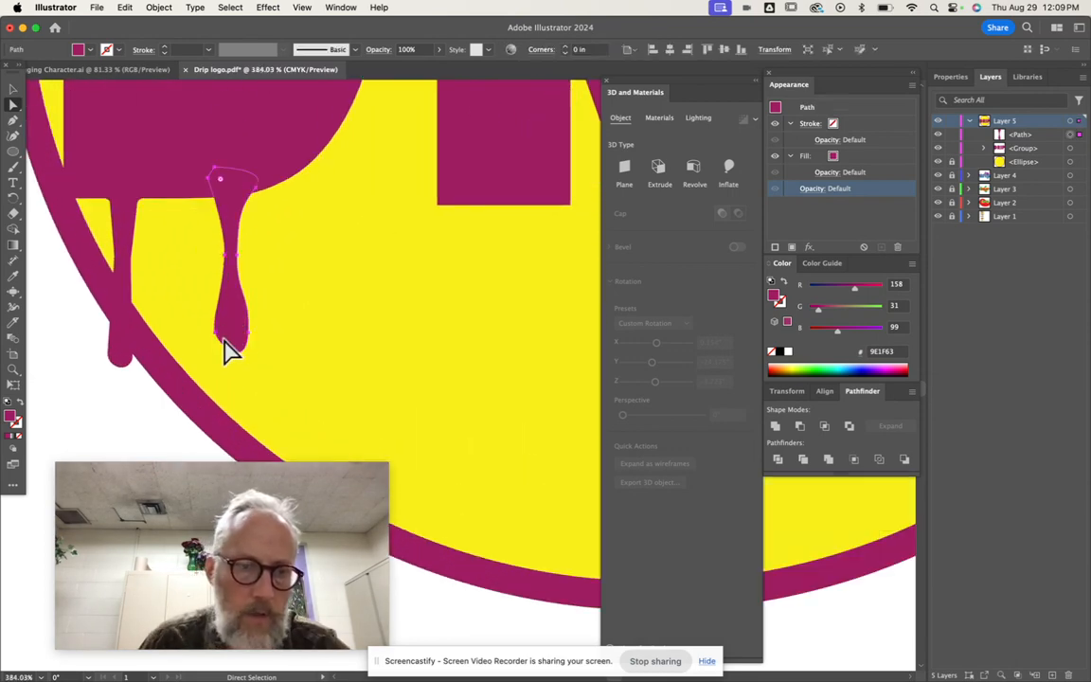
click(223, 341)
drag(219, 339, 242, 365)
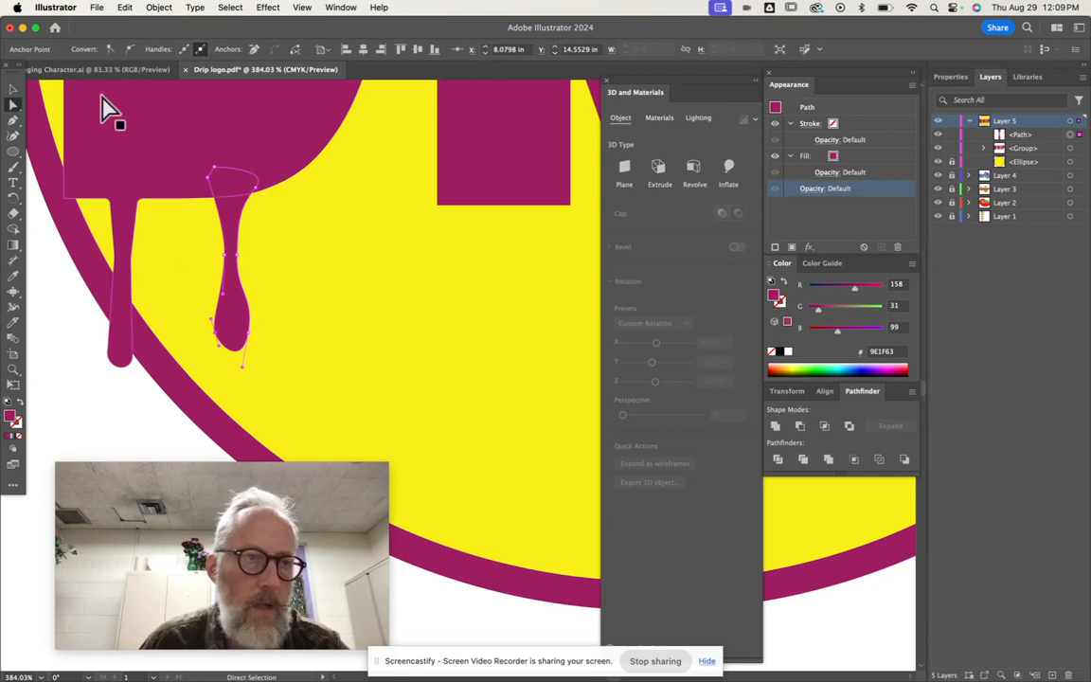
Lock and collapse Layer 5, then add the text "drip" on a new layer beside the green drip logo.
click(951, 122)
click(967, 120)
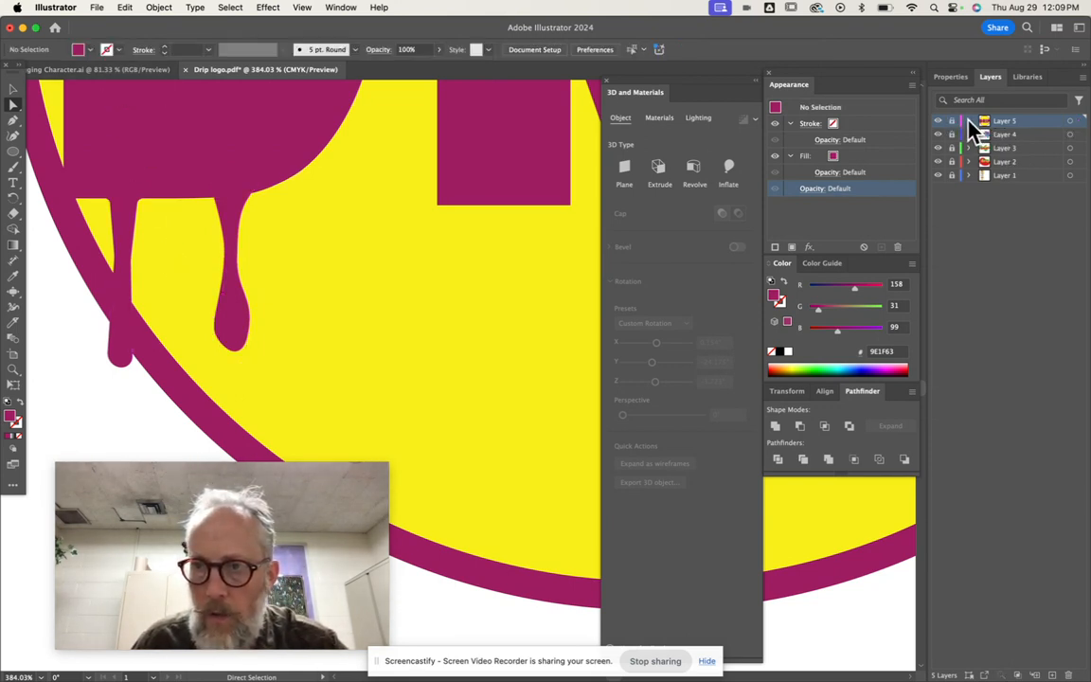
scroll(490, 377, down, 5)
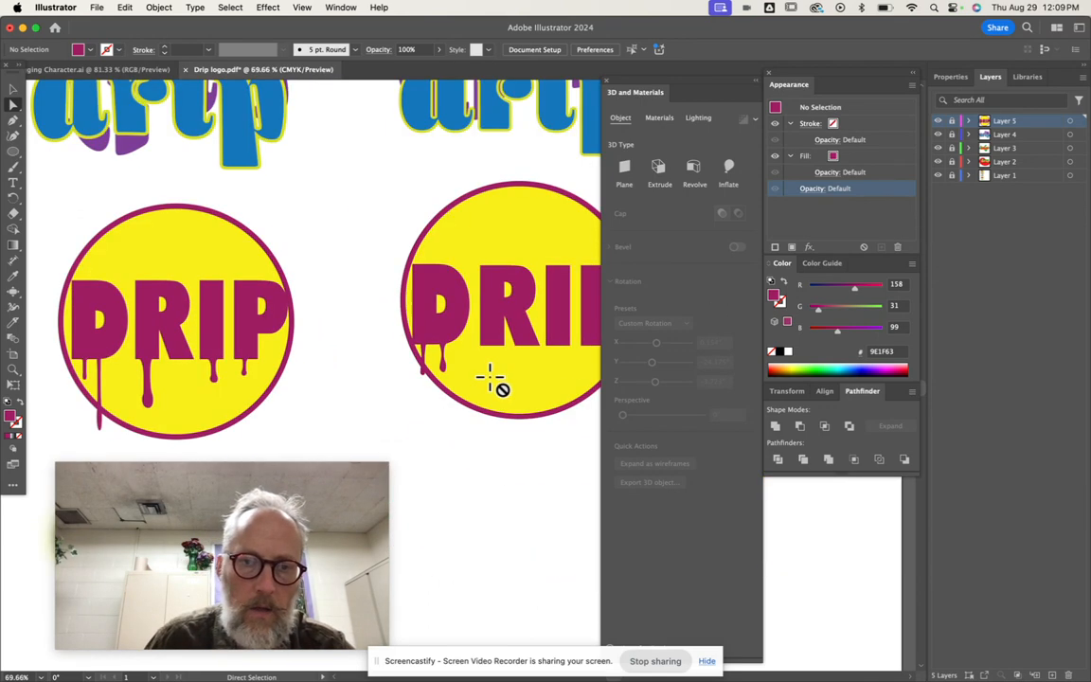
scroll(489, 377, down, 3)
scroll(489, 377, down, 2)
scroll(489, 377, right, 1)
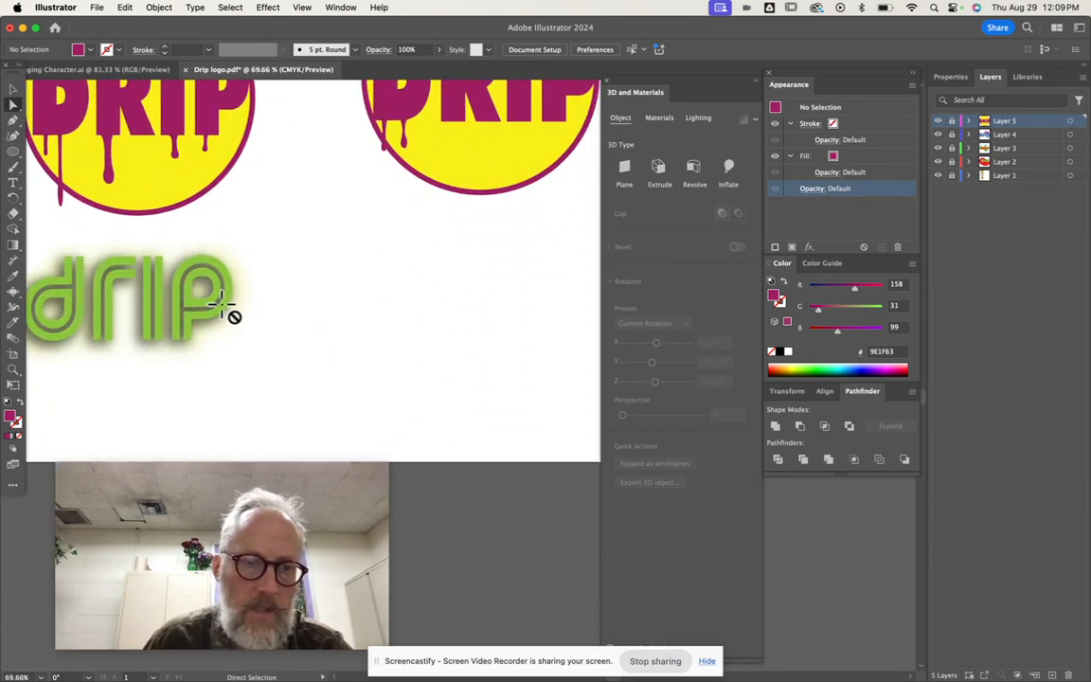
click(13, 181)
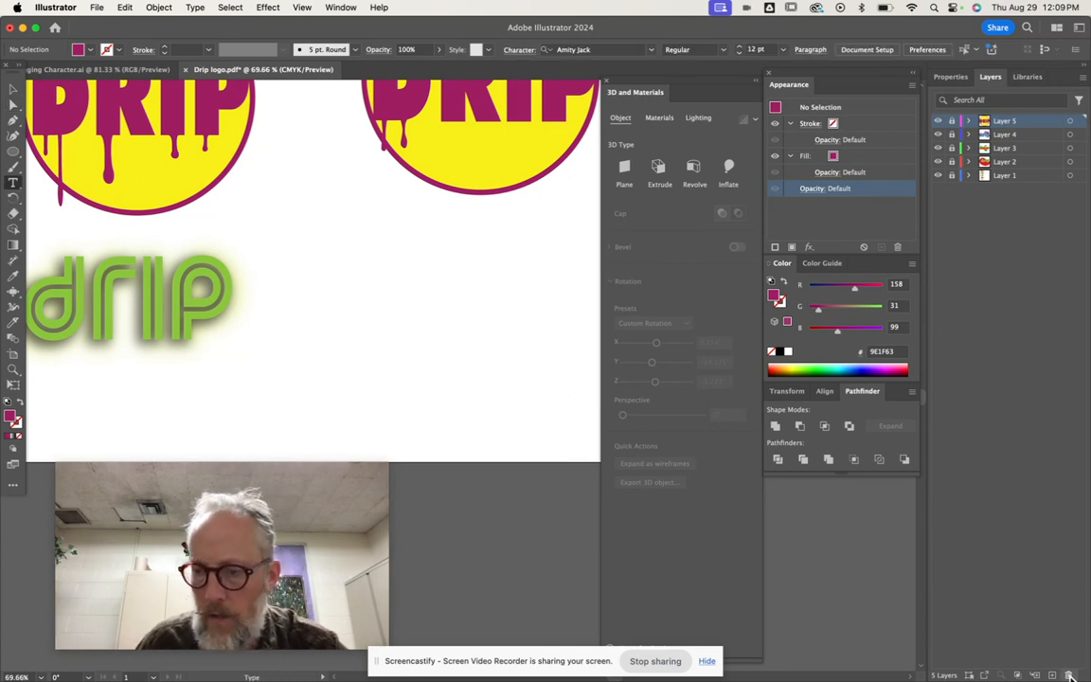
click(356, 292)
key(BackSpace)
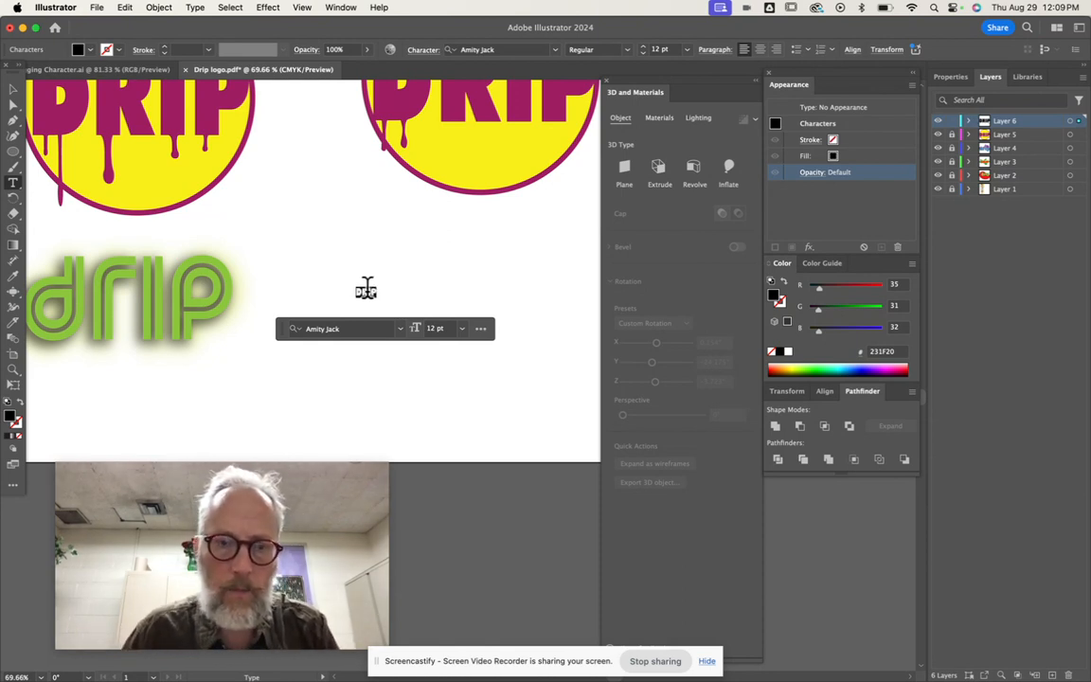
Set the new drip text's font to StreetCred-Regular.
click(359, 327)
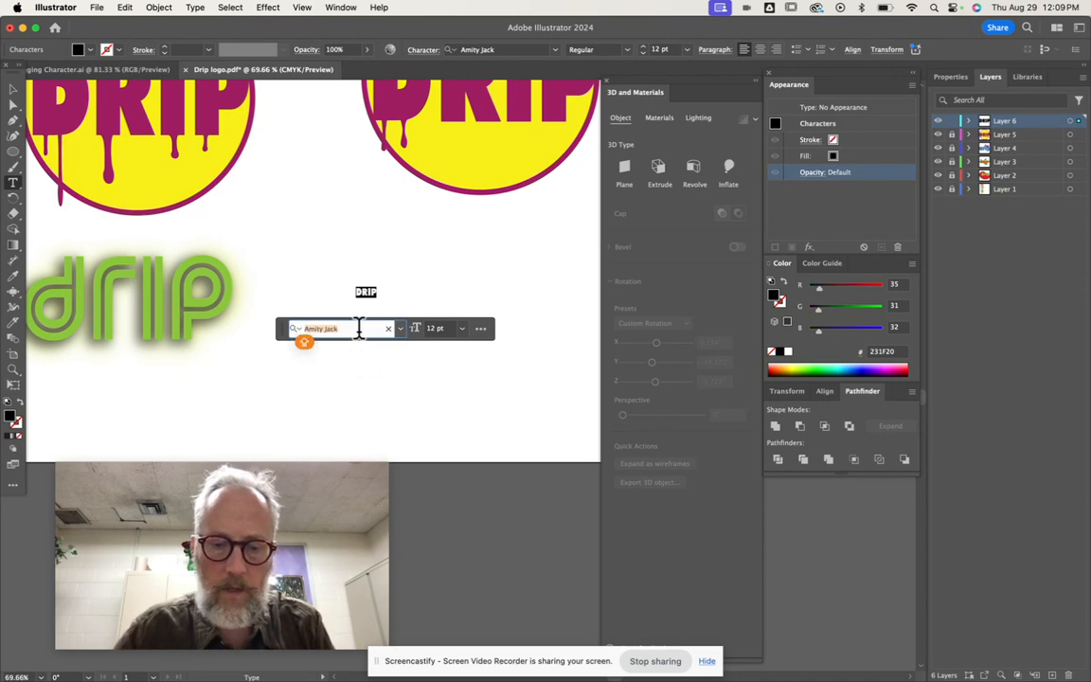
text(STREE)
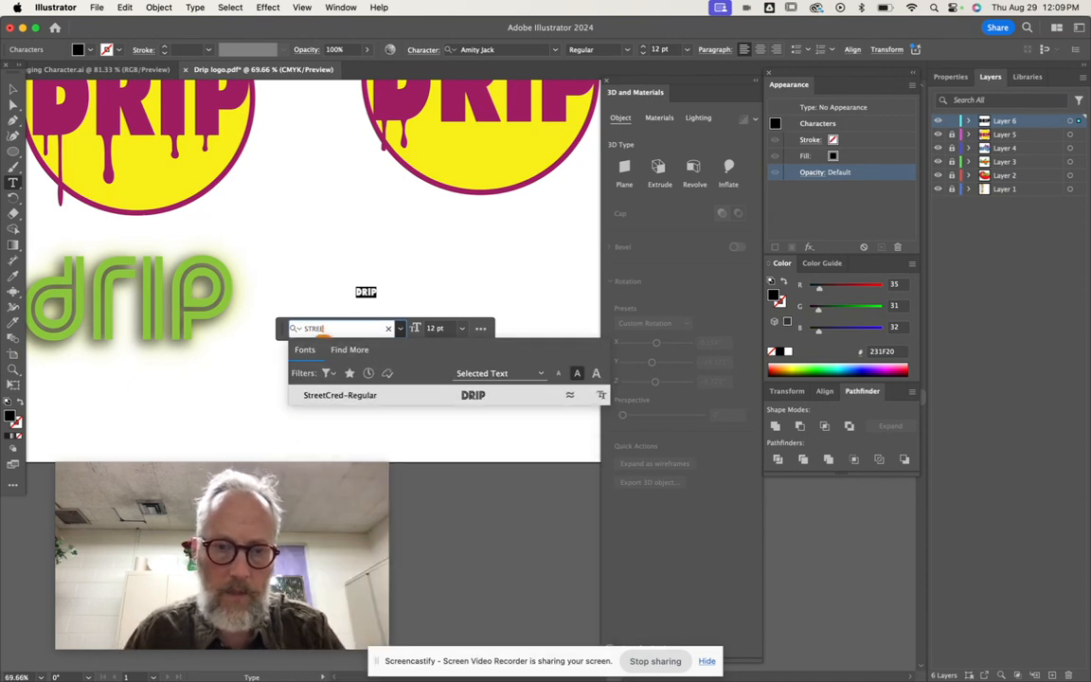
click(358, 402)
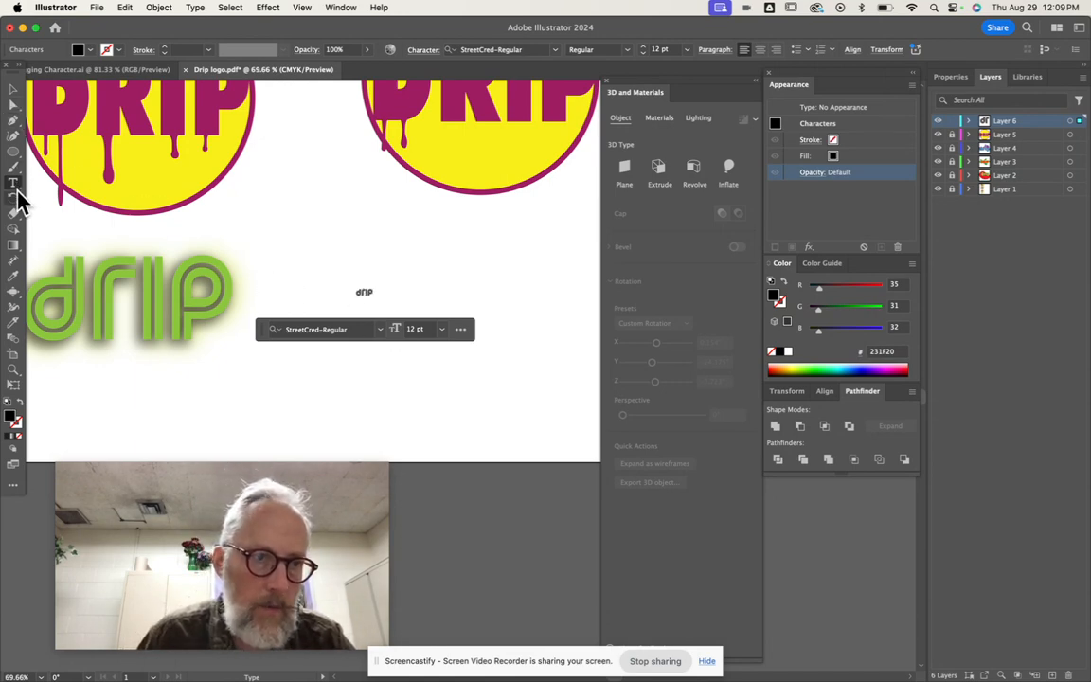
Try to sample the green logo's color onto the drip text, and enlarge the text to about 125 pt.
click(13, 274)
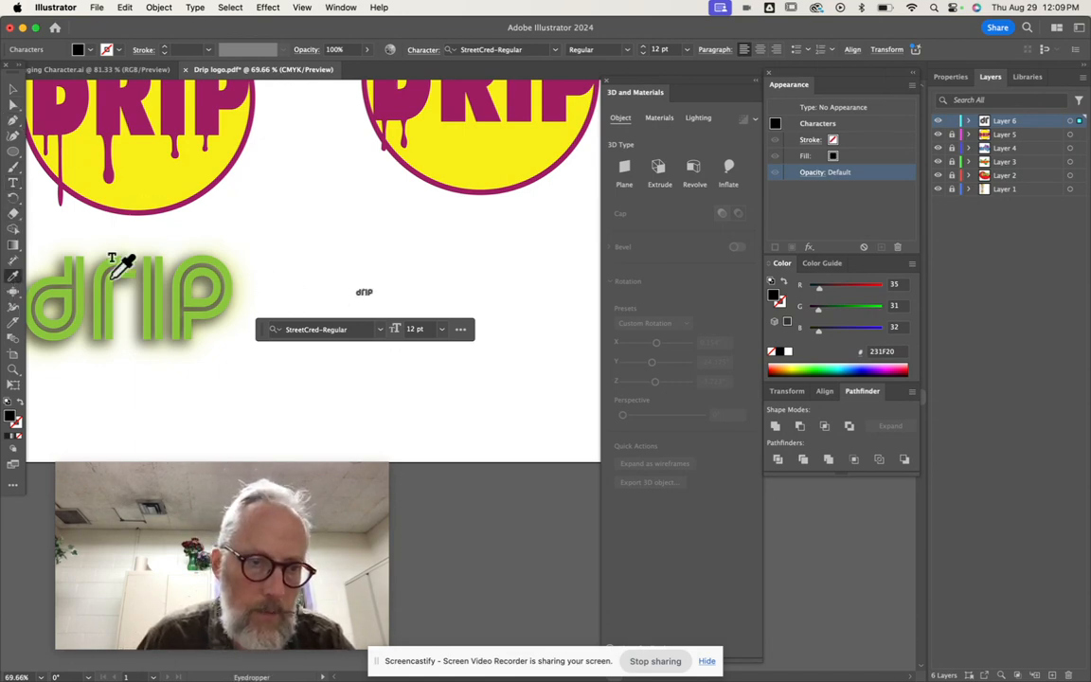
click(151, 254)
click(14, 89)
drag(374, 298, 536, 414)
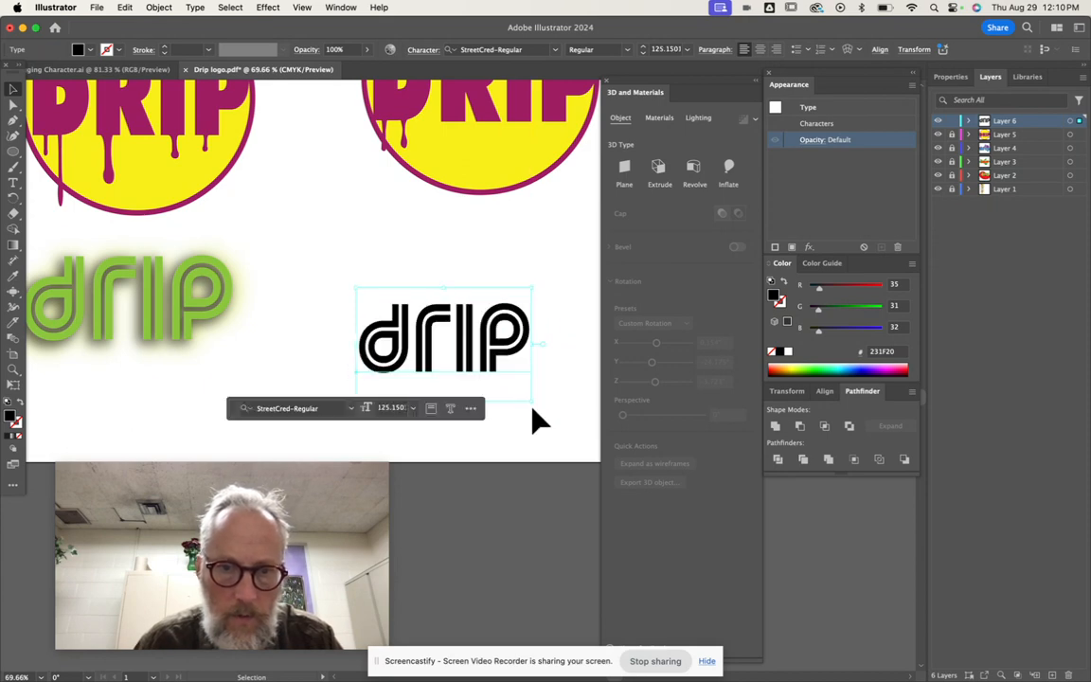
double_click(463, 345)
key(super+a)
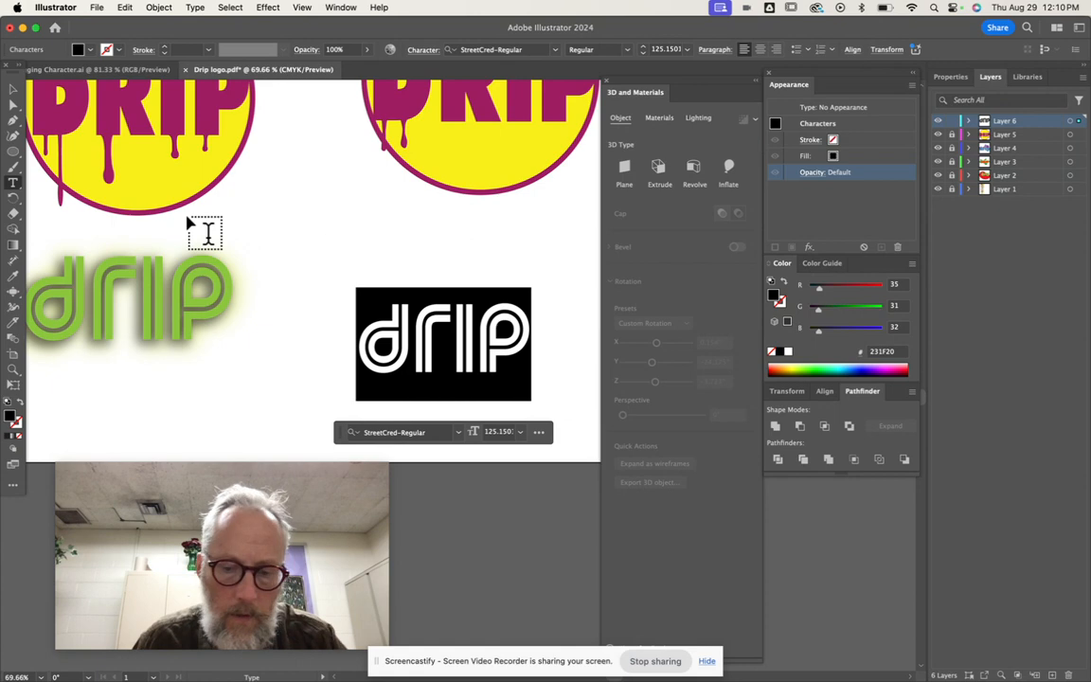
text(iii)
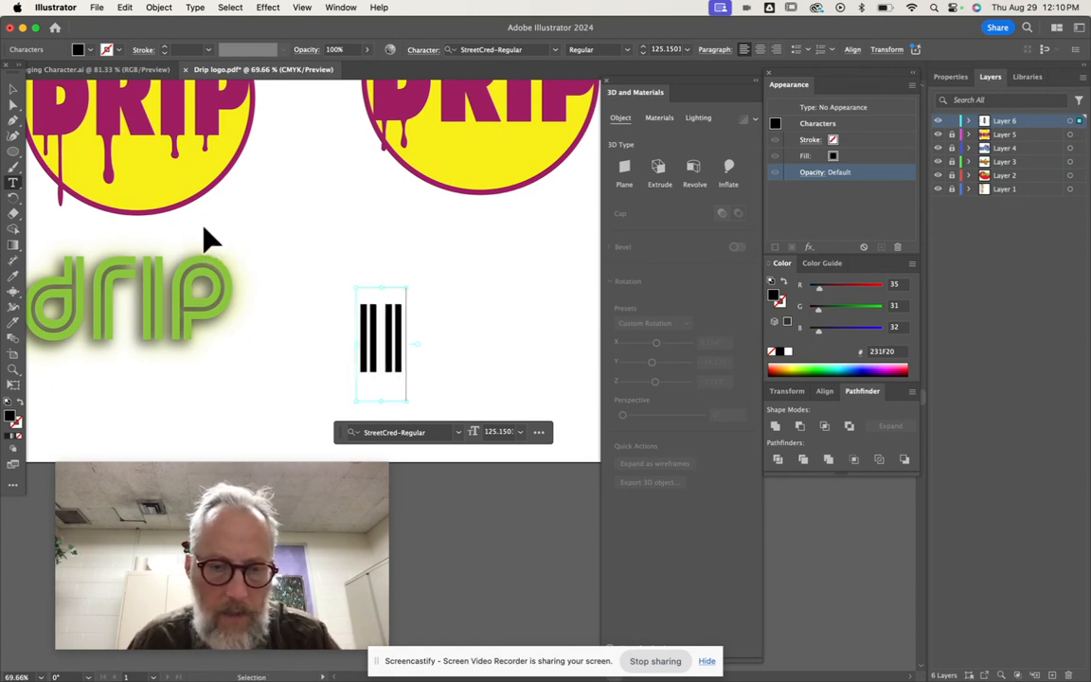
key(super+z)
key(super+z)
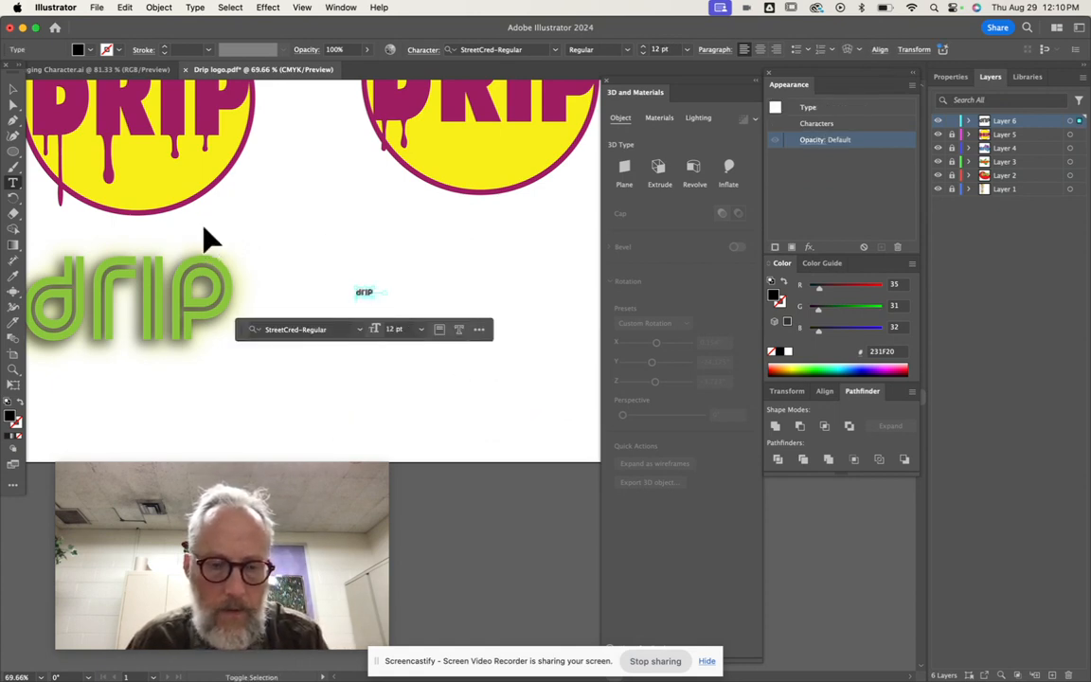
key(super+shift+z)
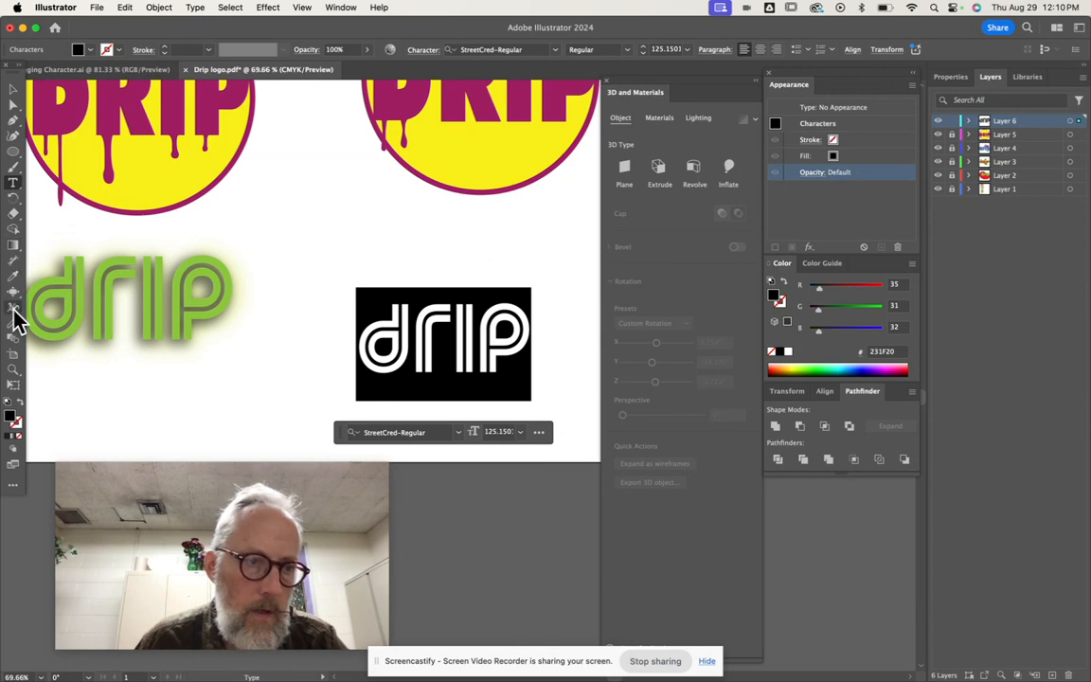
Sample the green reference logo's color and type formatting onto the new drip text with the Eyedropper.
click(14, 276)
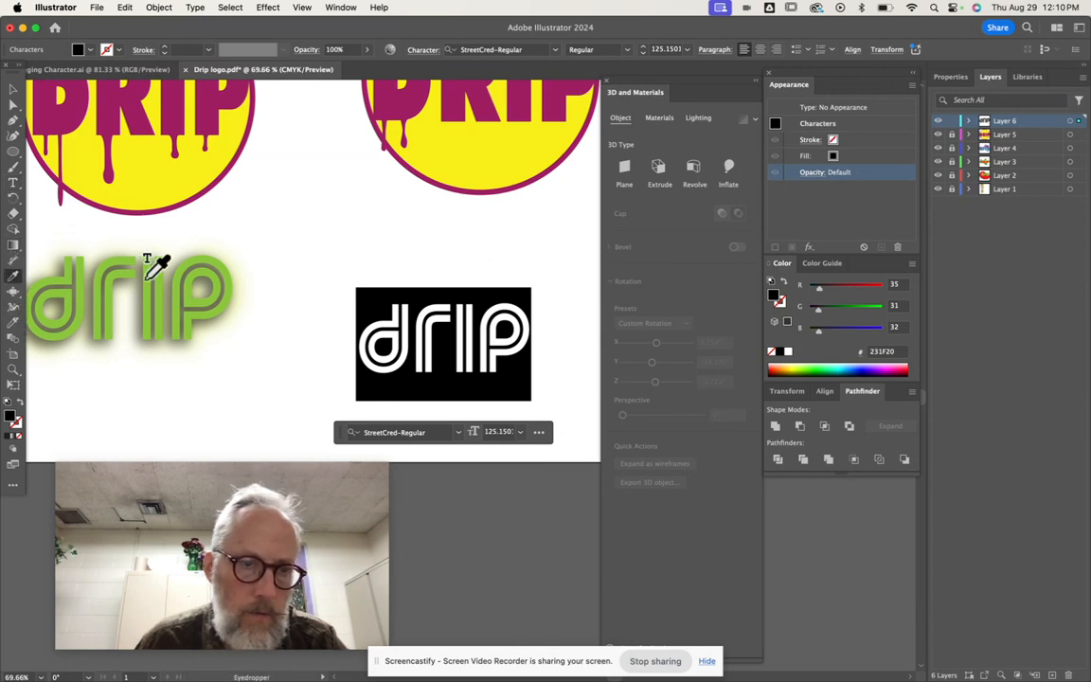
click(197, 276)
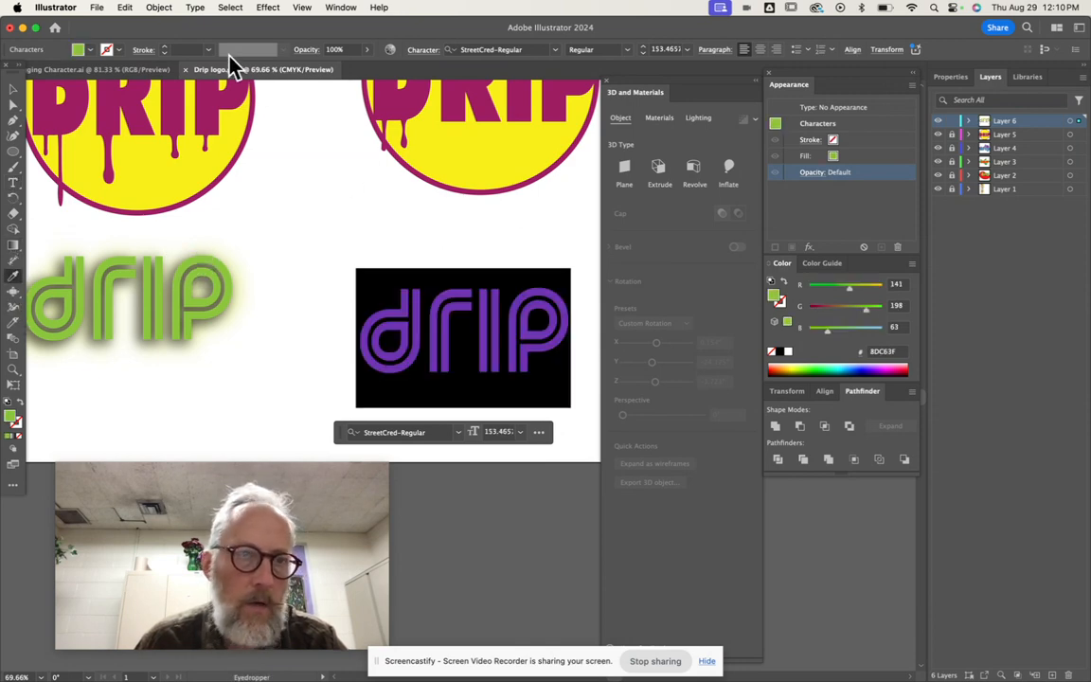
click(15, 88)
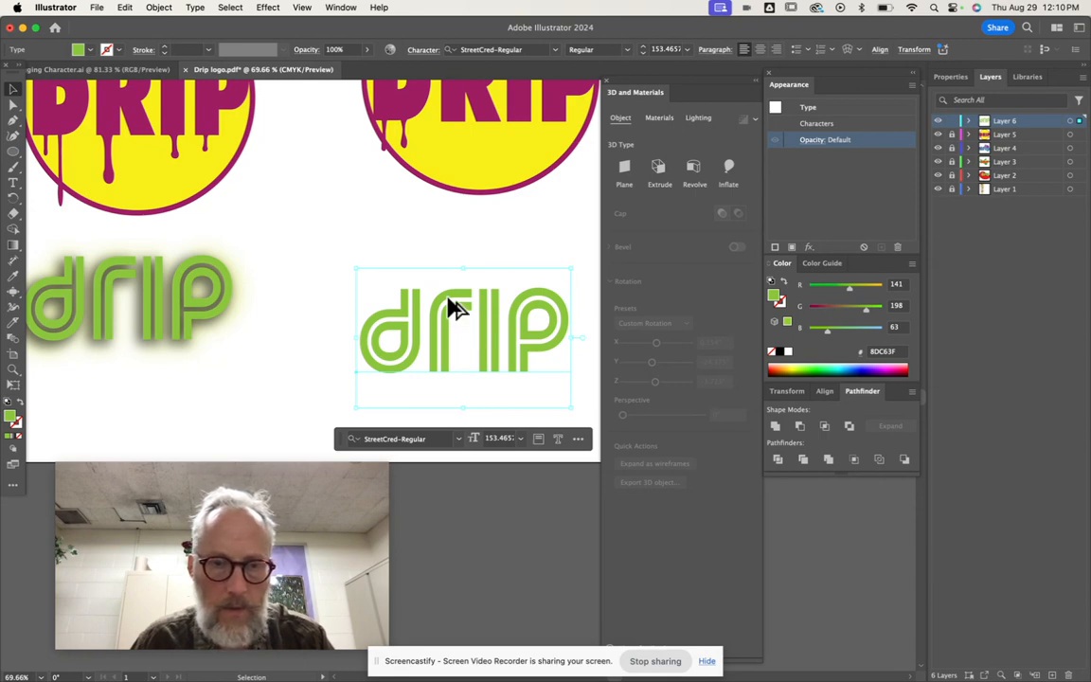
Duplicate the green drip text above the original, fill the copy with black, and move it clear of the green text.
drag(453, 305, 376, 224)
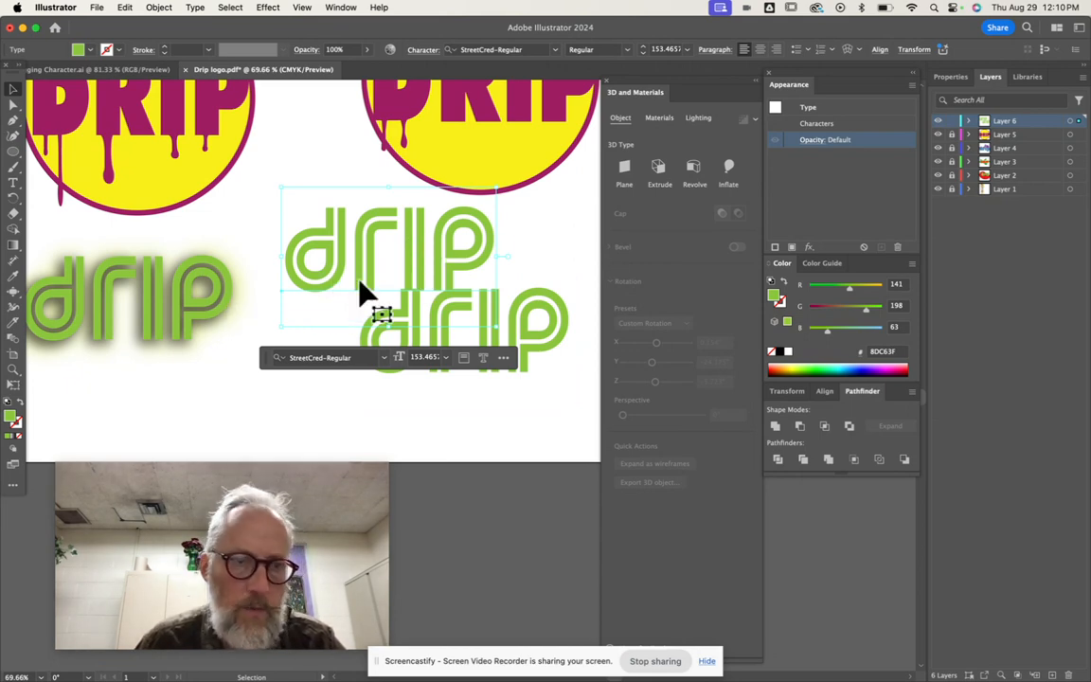
double_click(455, 227)
double_click(455, 226)
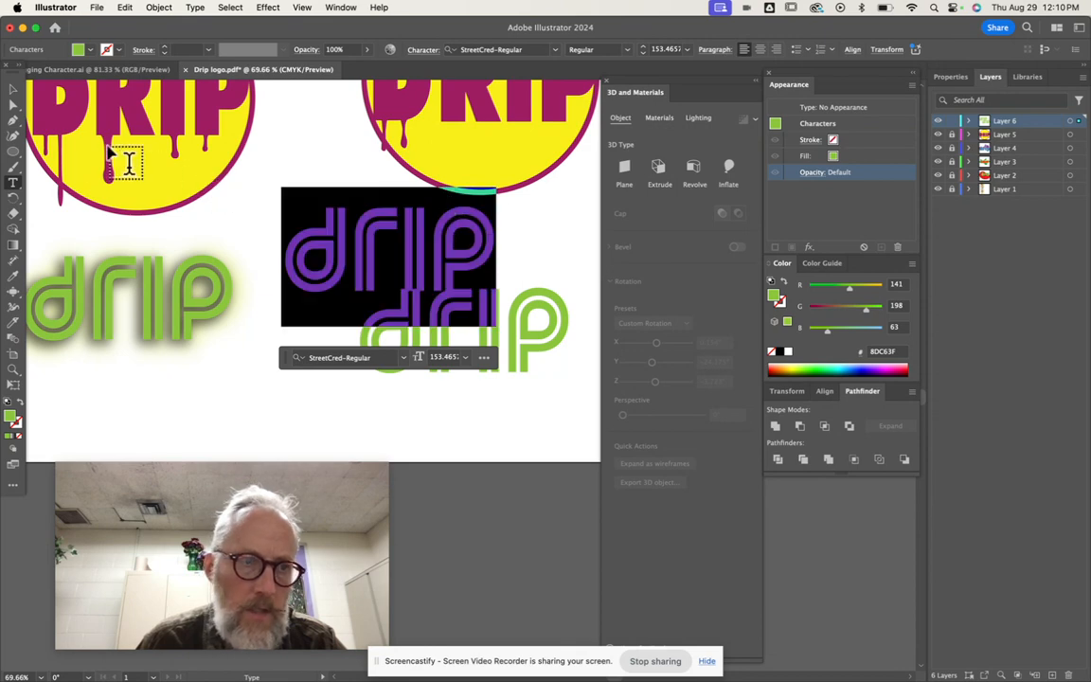
click(832, 156)
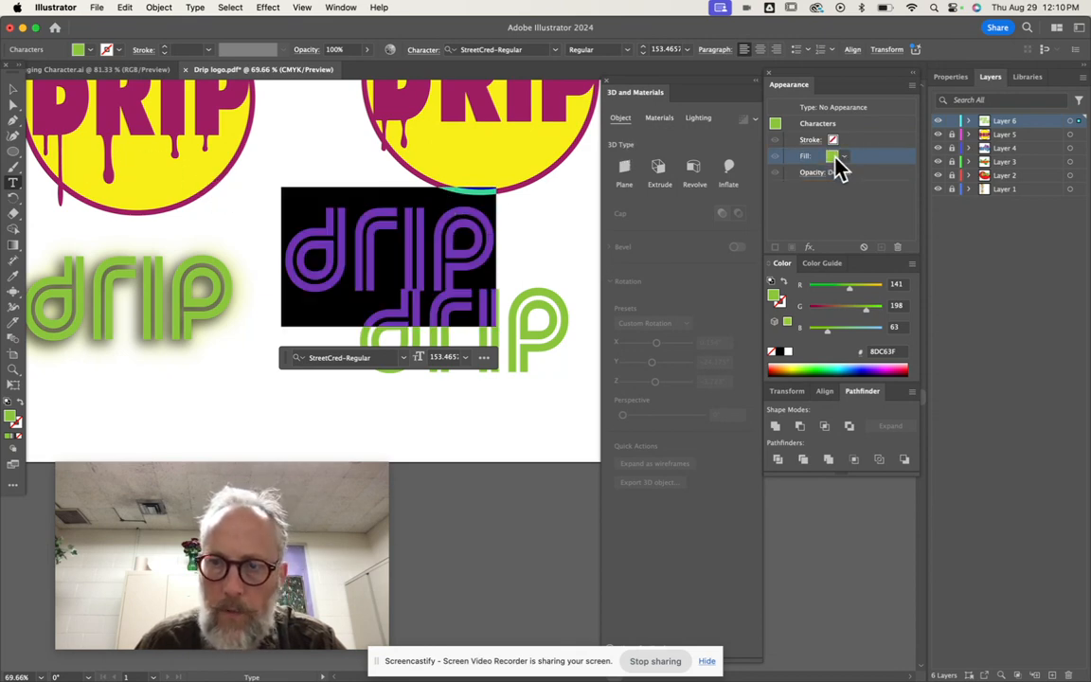
click(844, 158)
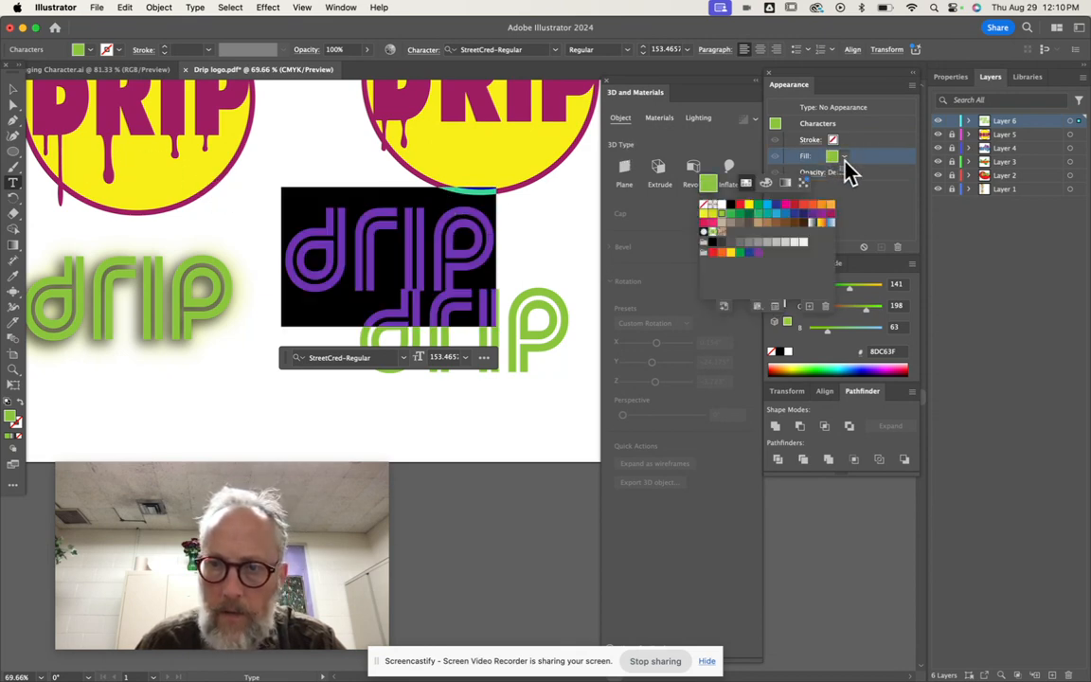
click(729, 208)
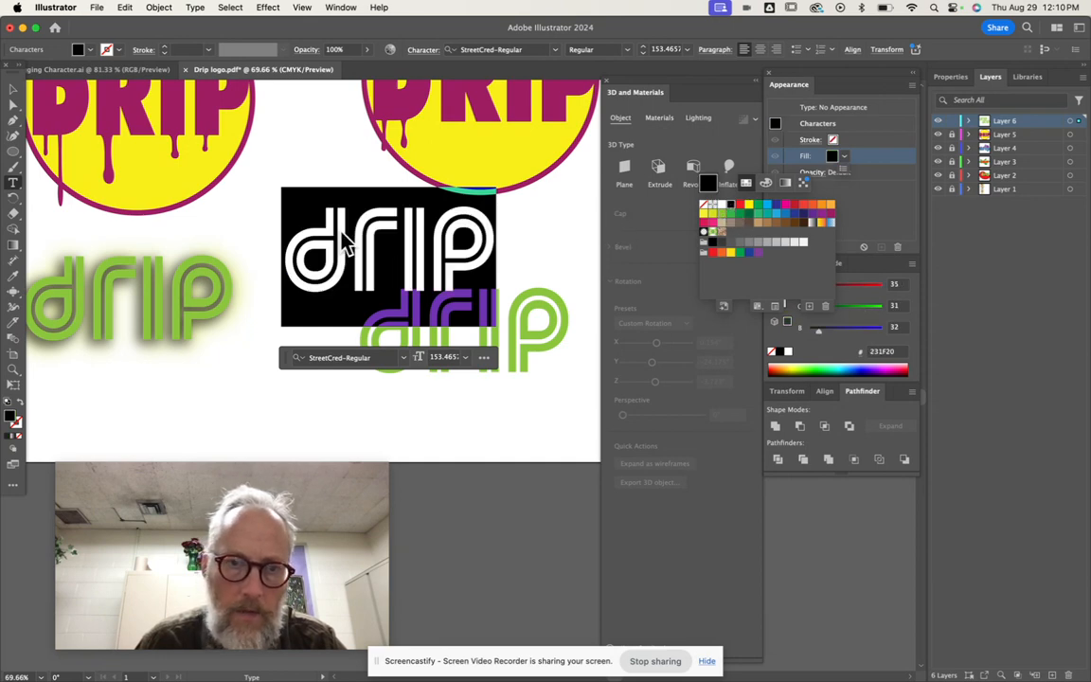
click(369, 251)
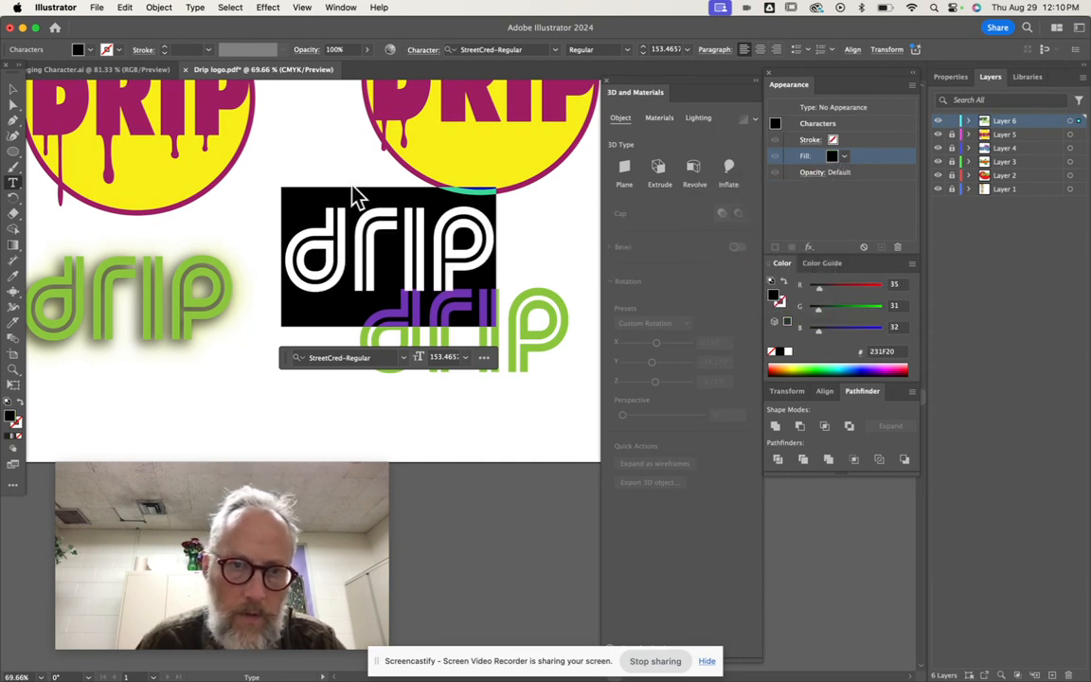
click(14, 89)
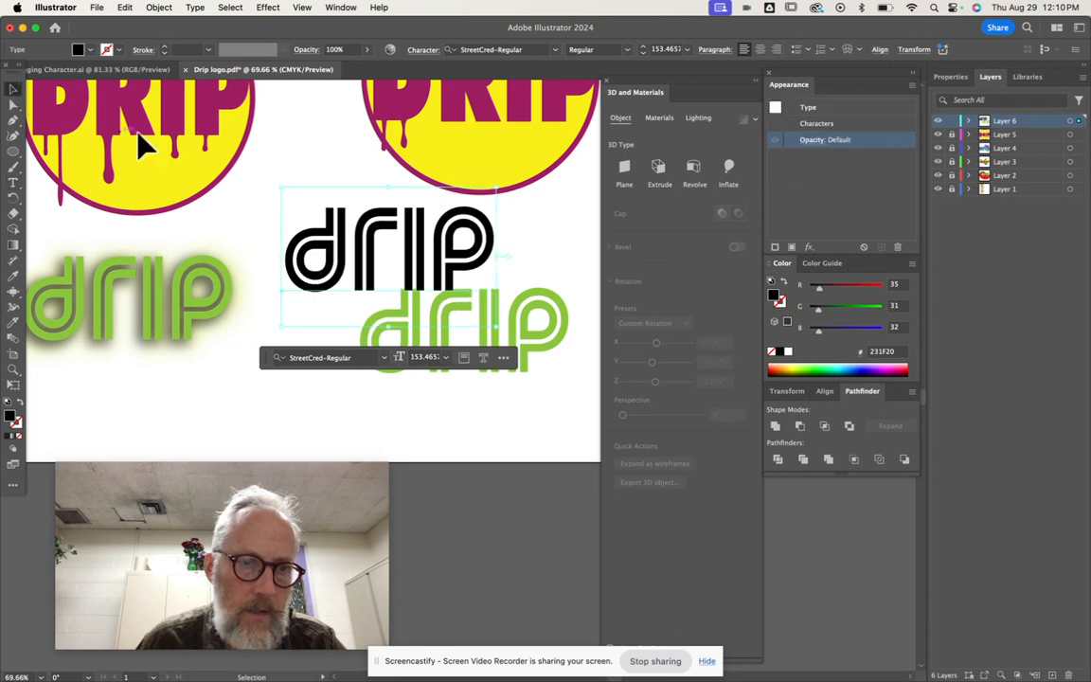
drag(355, 224, 355, 148)
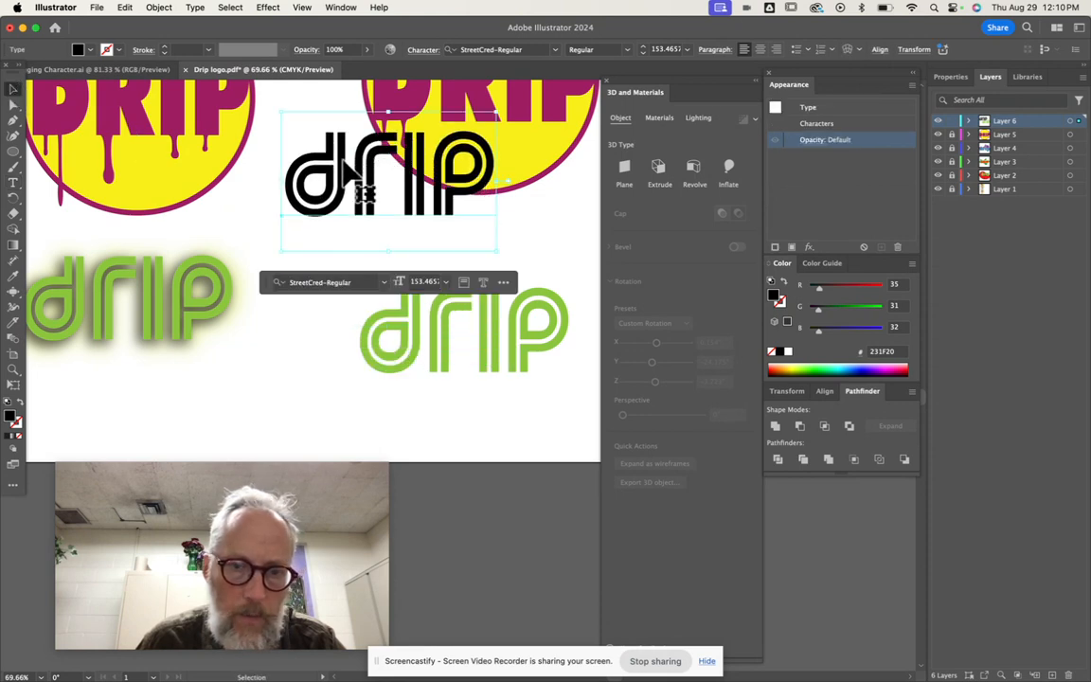
Add a Drop Shadow effect to the green drip text with an X offset of 0 in.
click(451, 354)
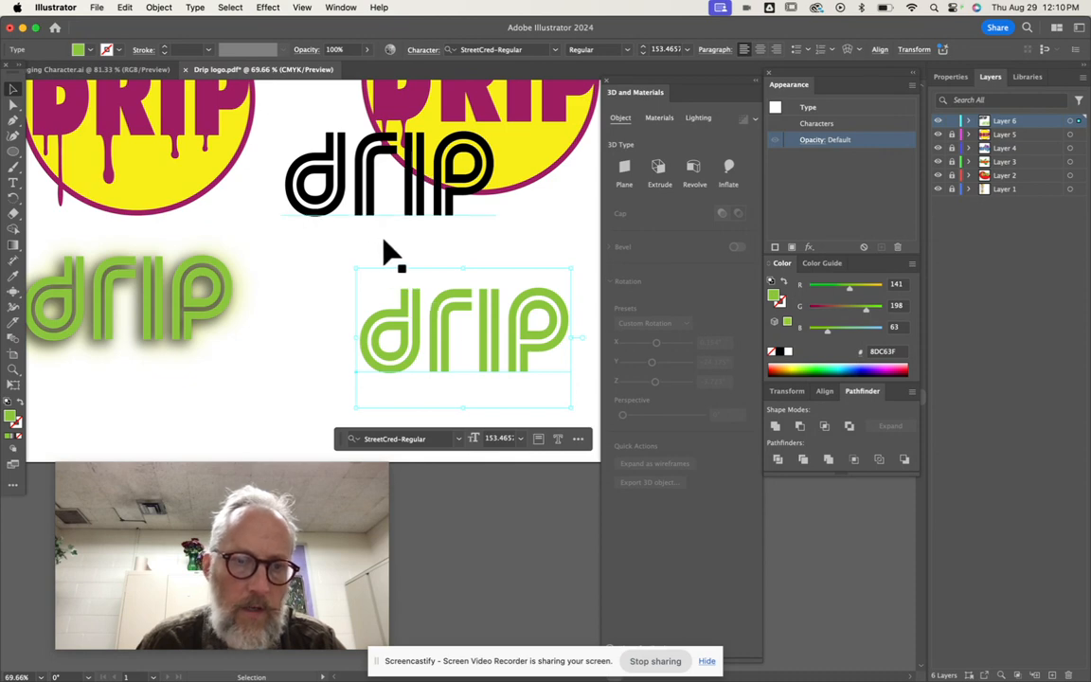
click(269, 9)
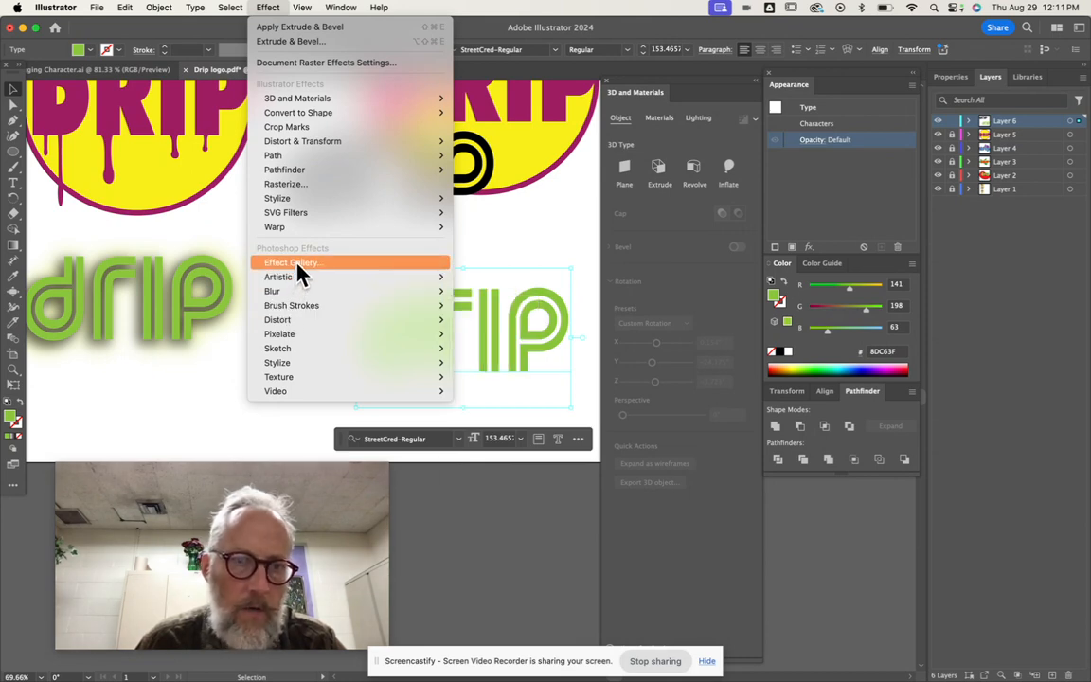
mouse_move(308, 201)
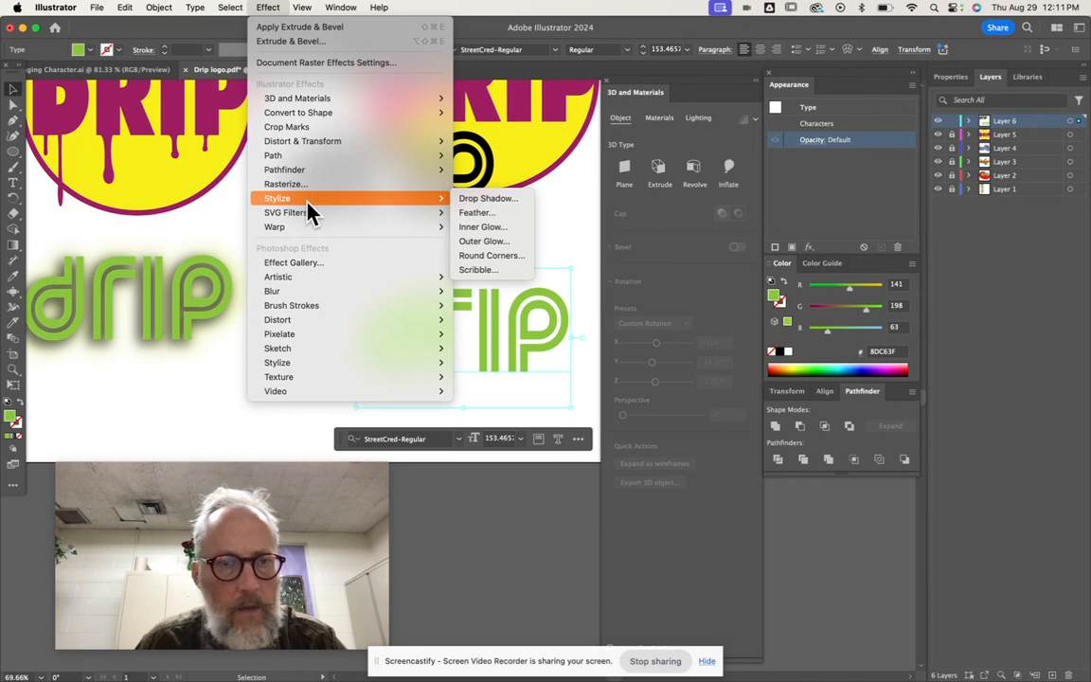
click(480, 206)
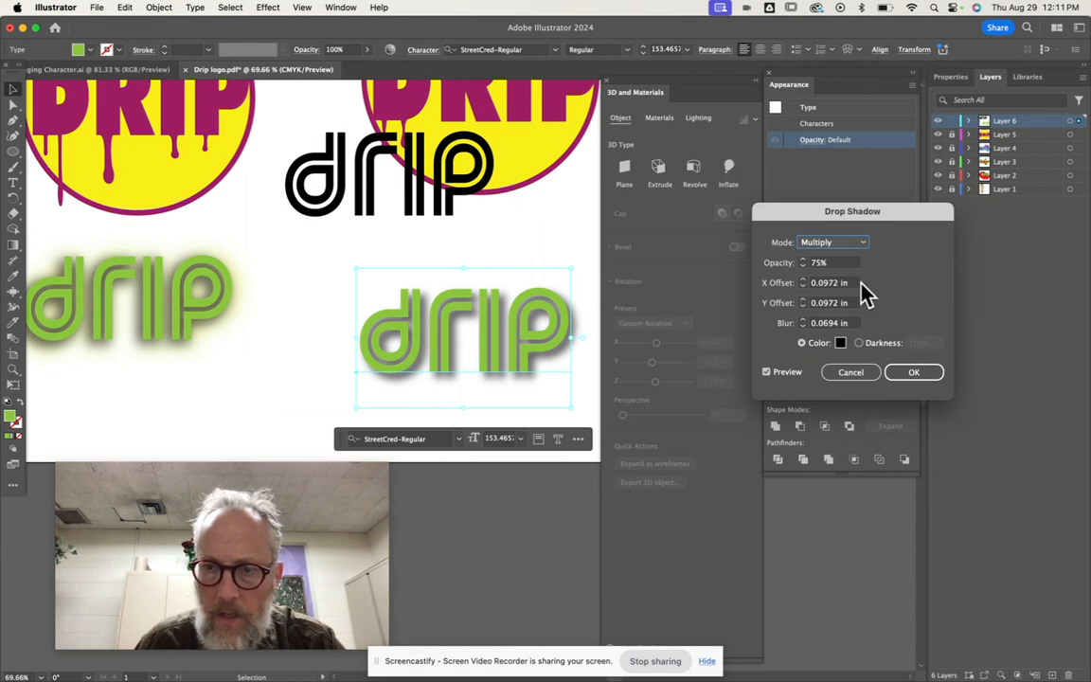
click(803, 284)
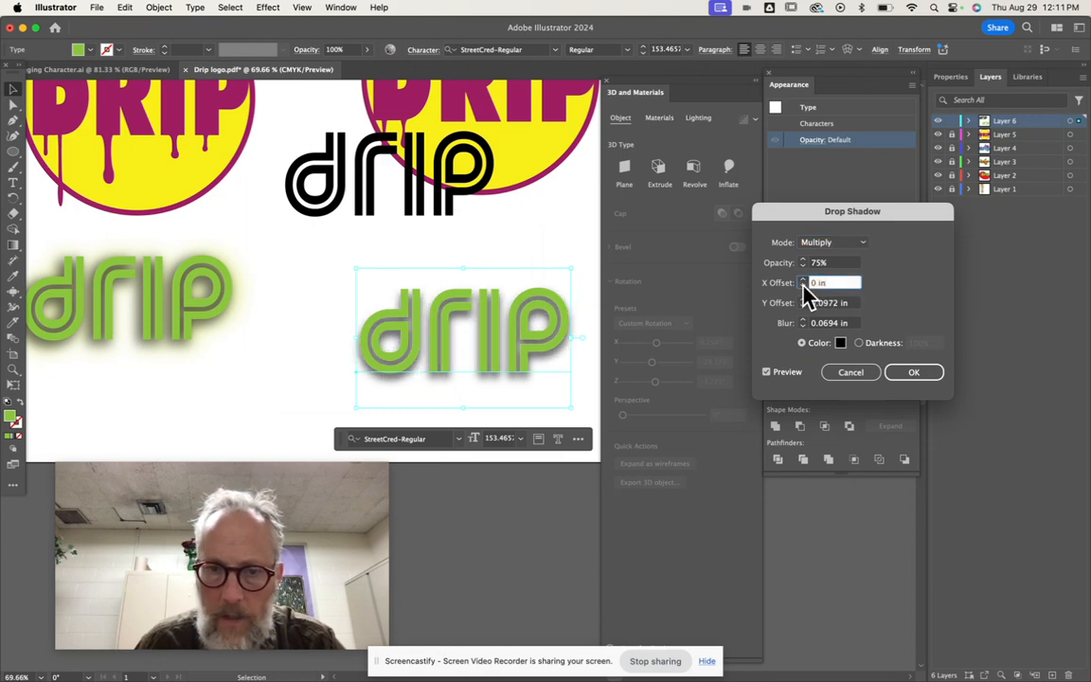
text(-0.25 in)
click(803, 289)
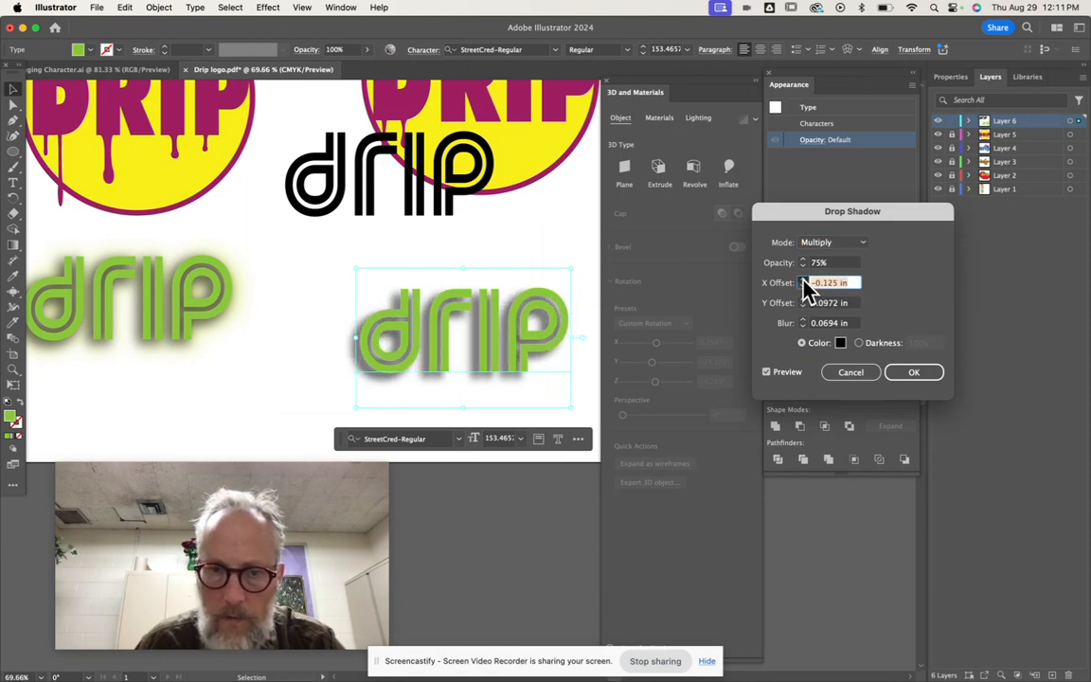
text(0.125 in)
text(0 in)
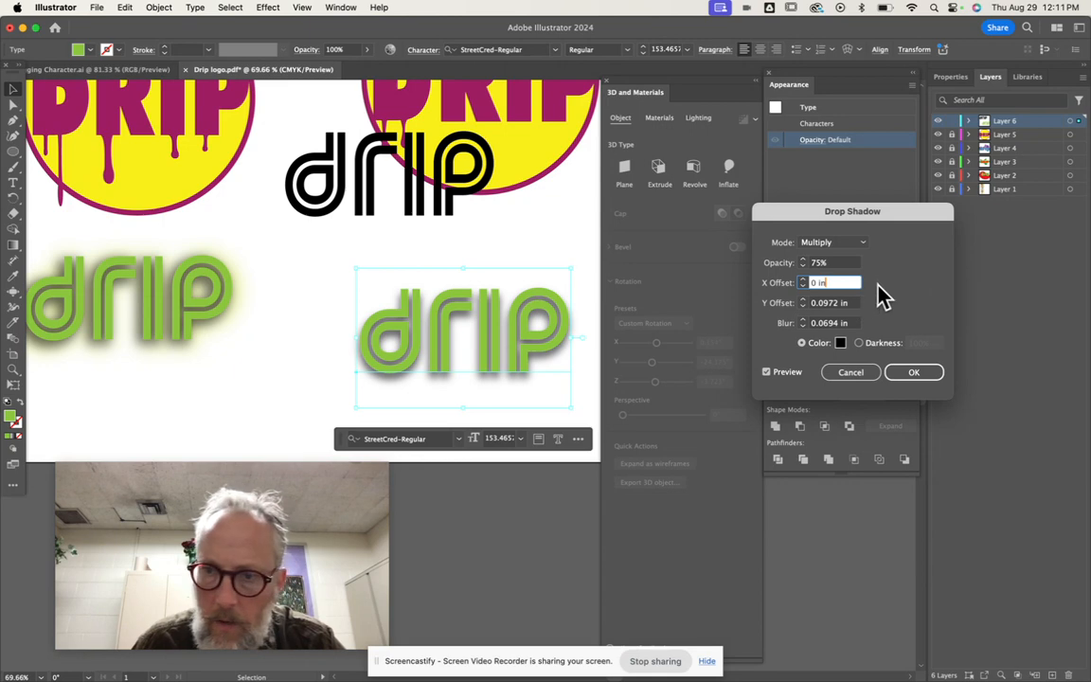
Set the drop shadow's blur to 0.125 in and apply the effect.
click(803, 319)
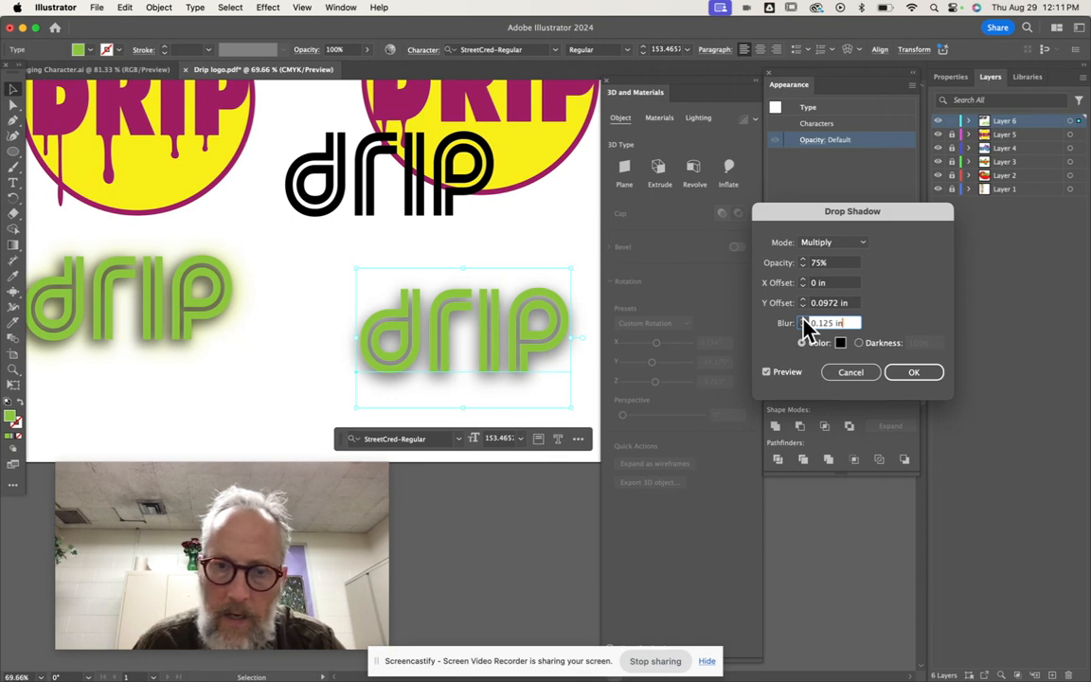
click(802, 319)
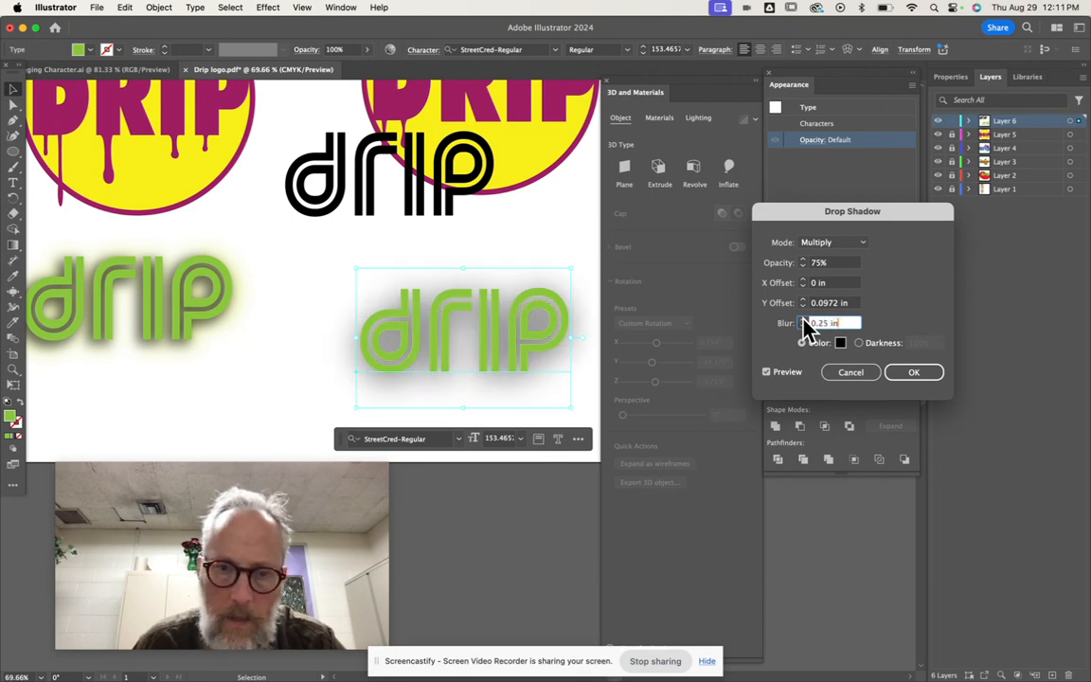
click(803, 326)
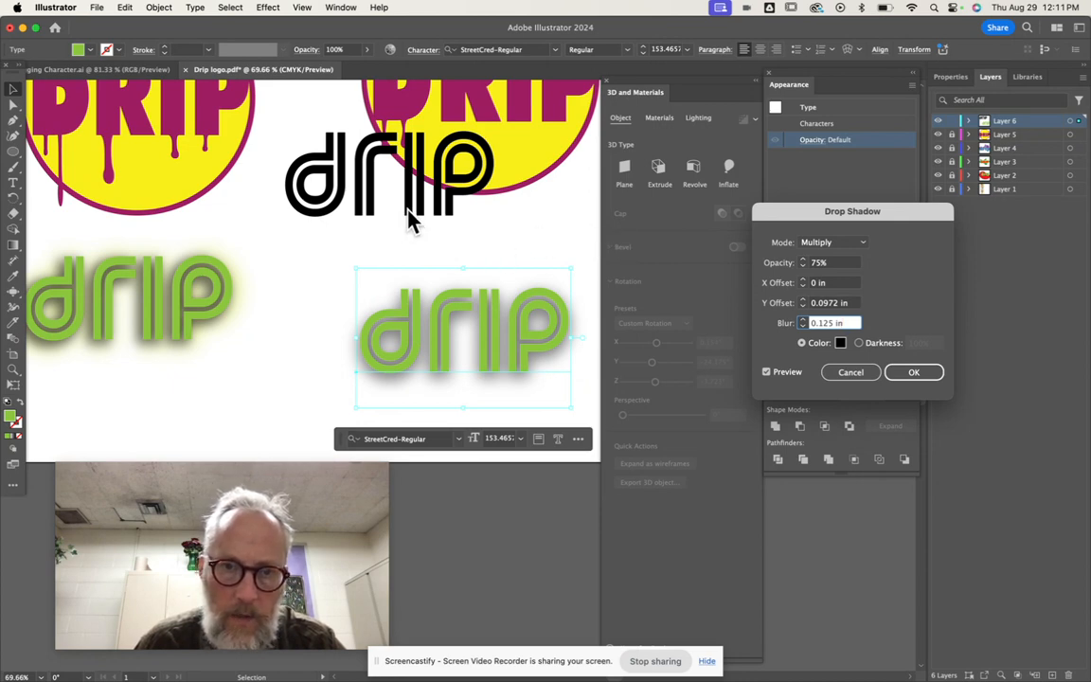
click(915, 373)
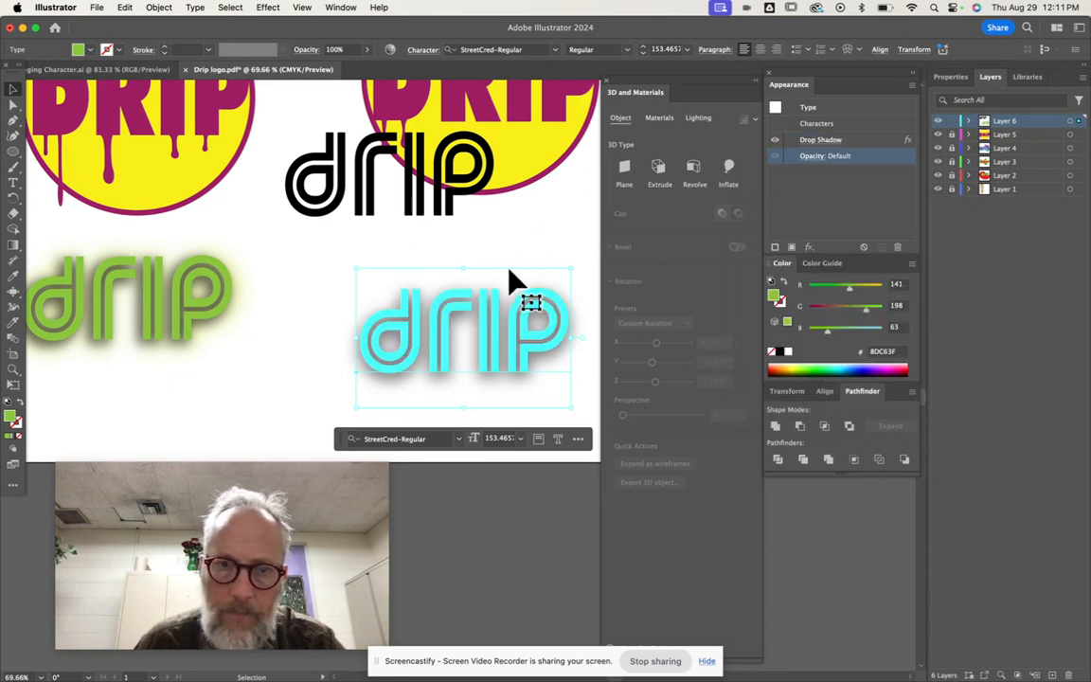
click(425, 221)
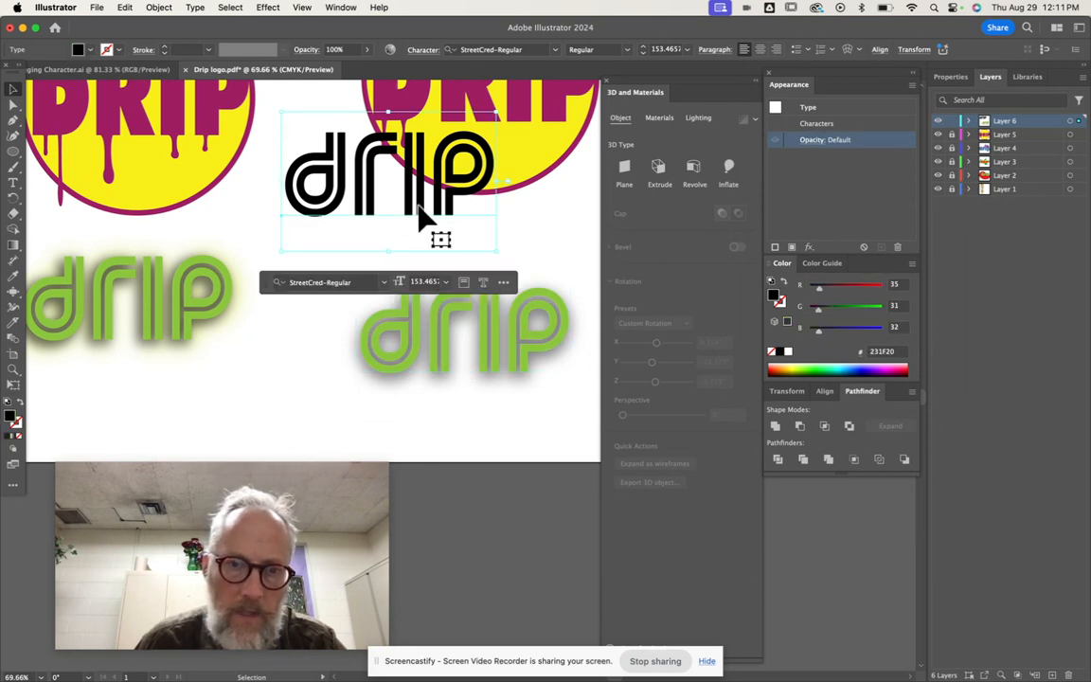
double_click(419, 204)
double_click(419, 204)
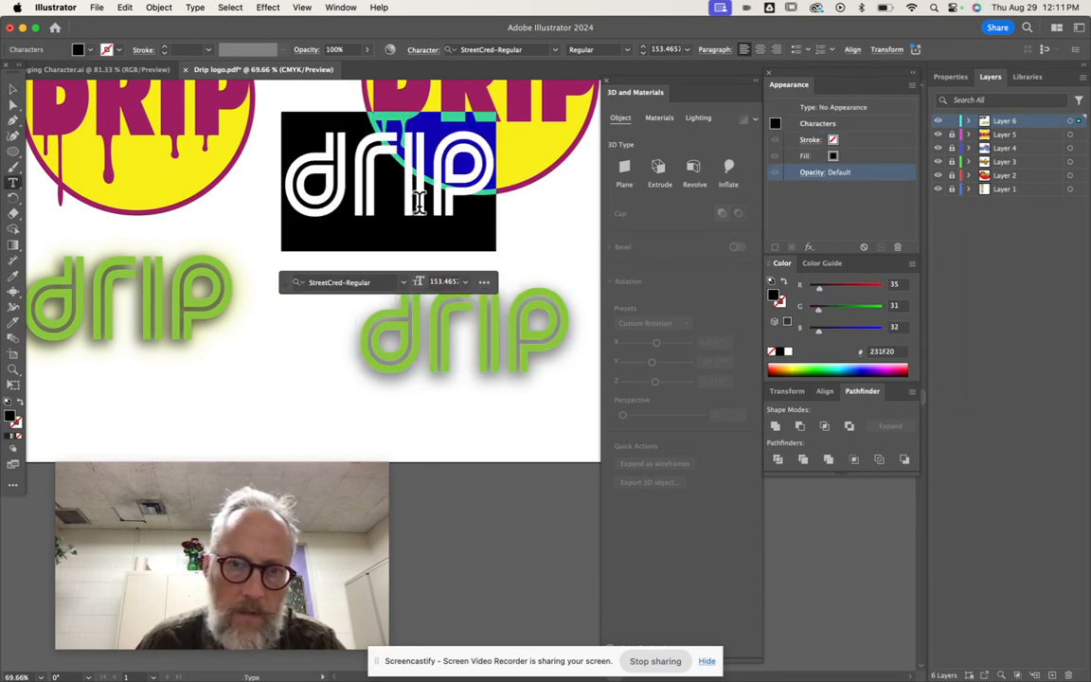
click(267, 9)
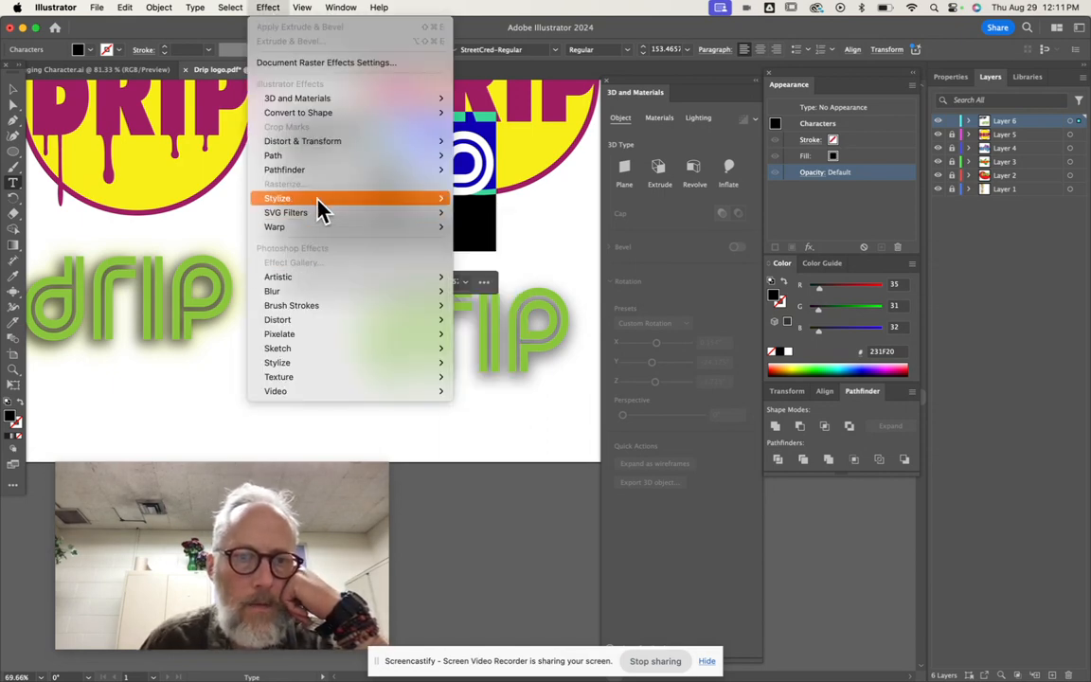
mouse_move(367, 210)
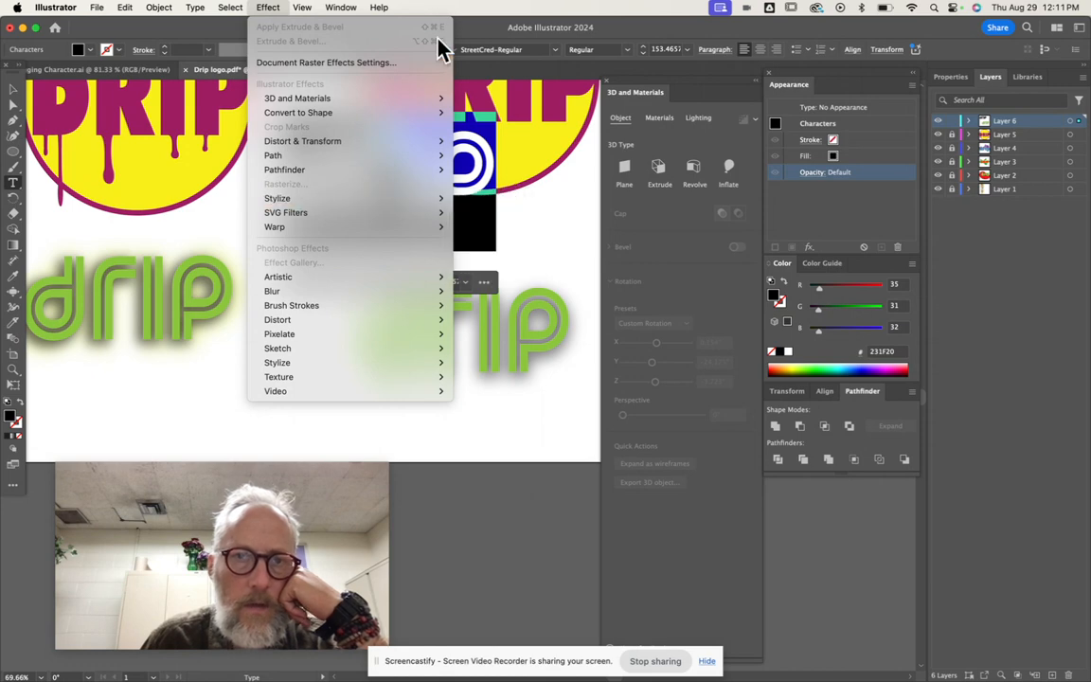
click(442, 8)
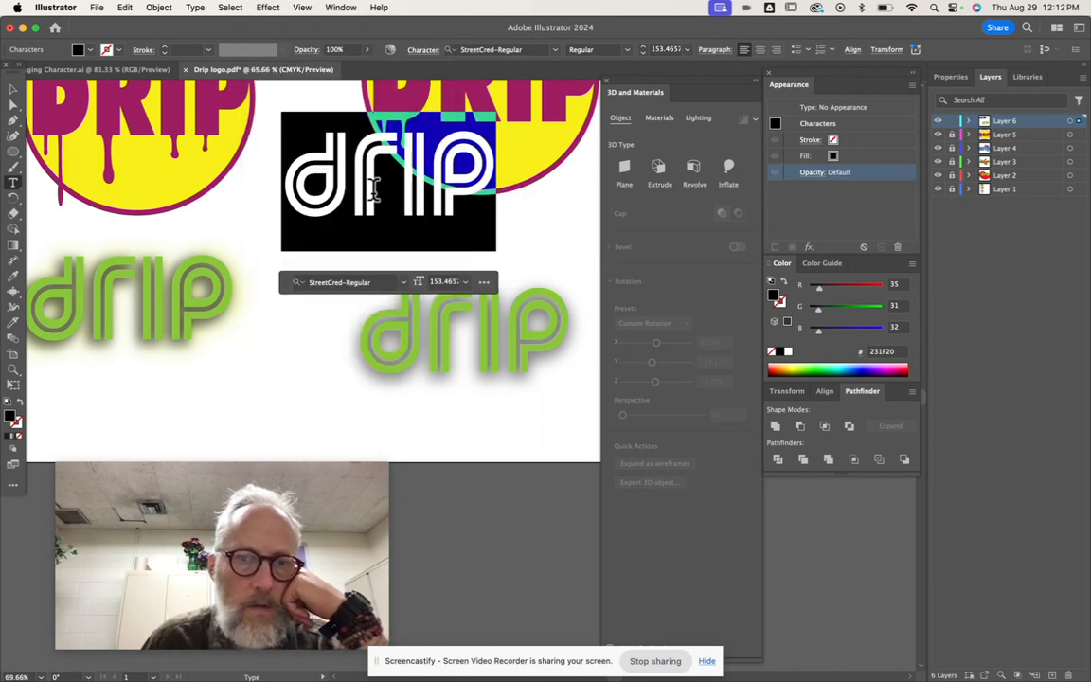
click(14, 89)
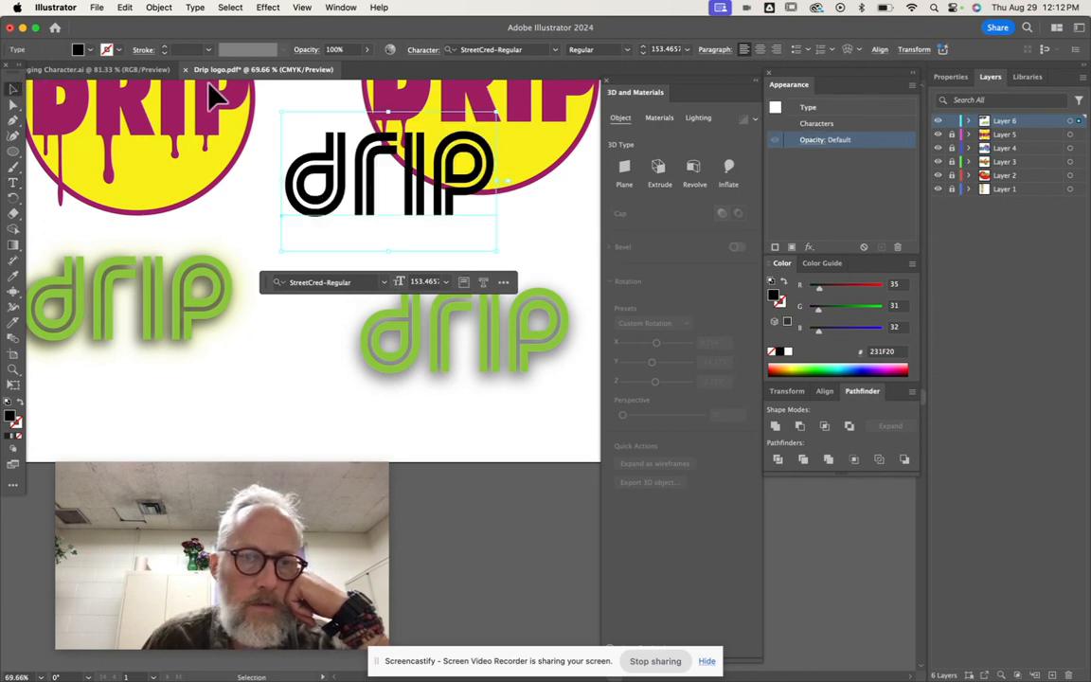
Start an Outer Glow effect on the black drip copy and set the glow color to yellow-green E7FF00.
click(268, 7)
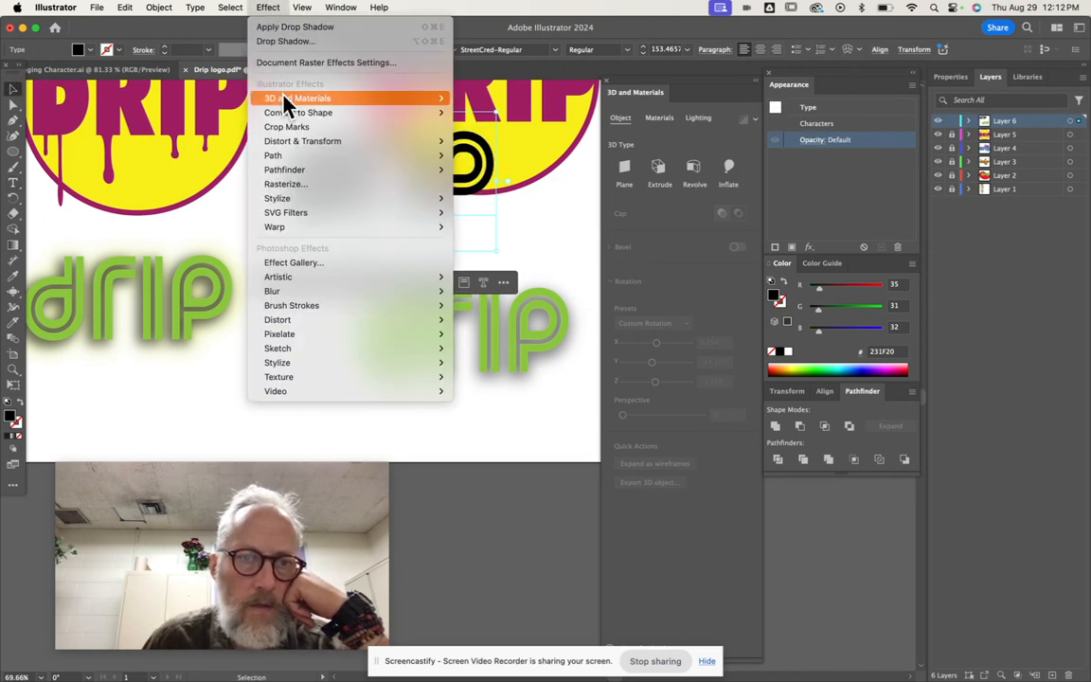
mouse_move(302, 202)
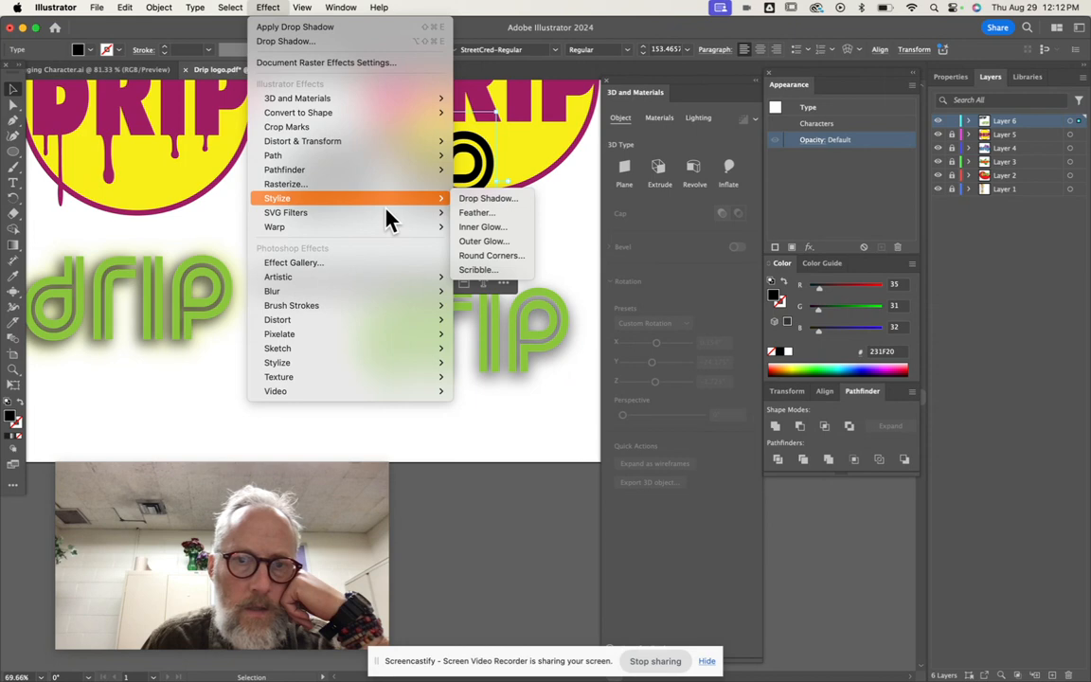
click(493, 242)
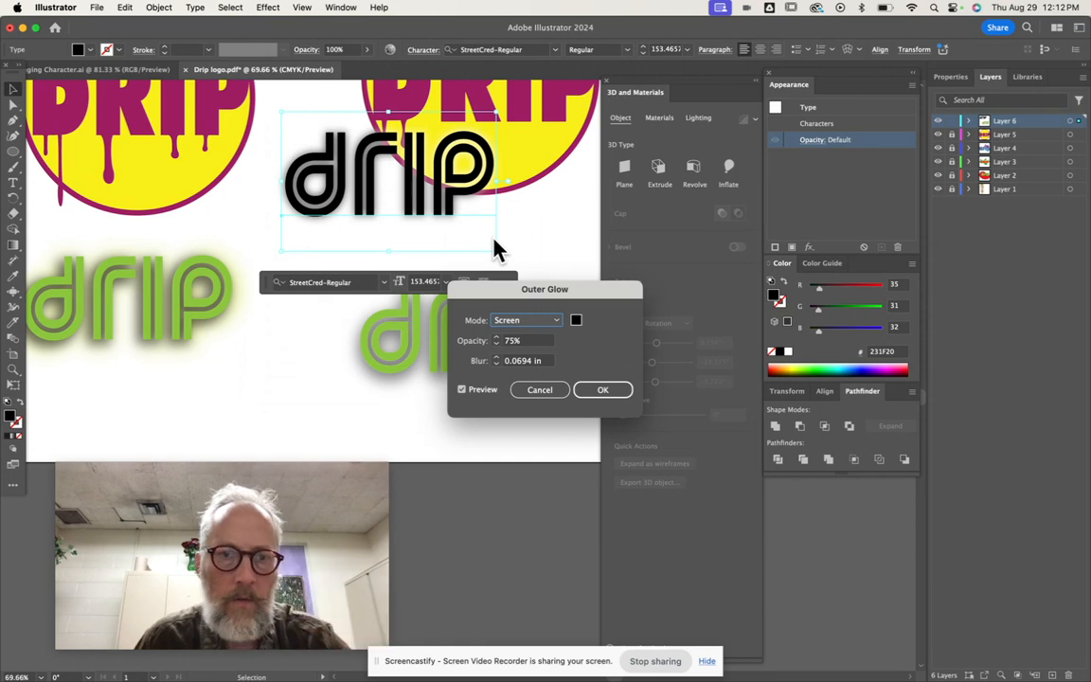
click(576, 323)
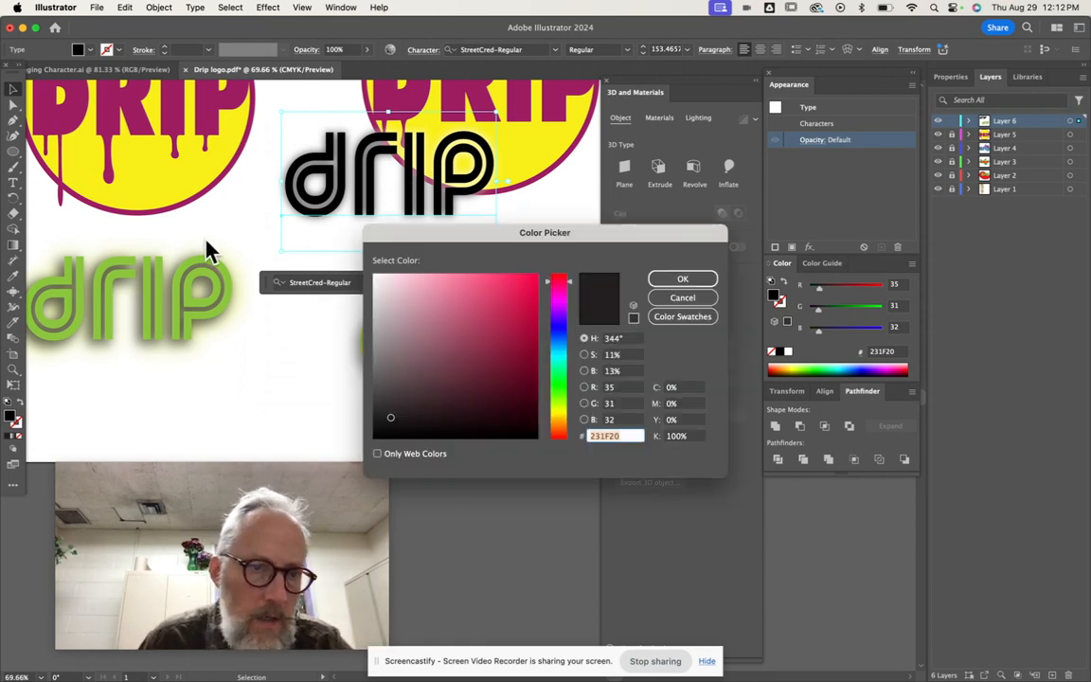
click(558, 410)
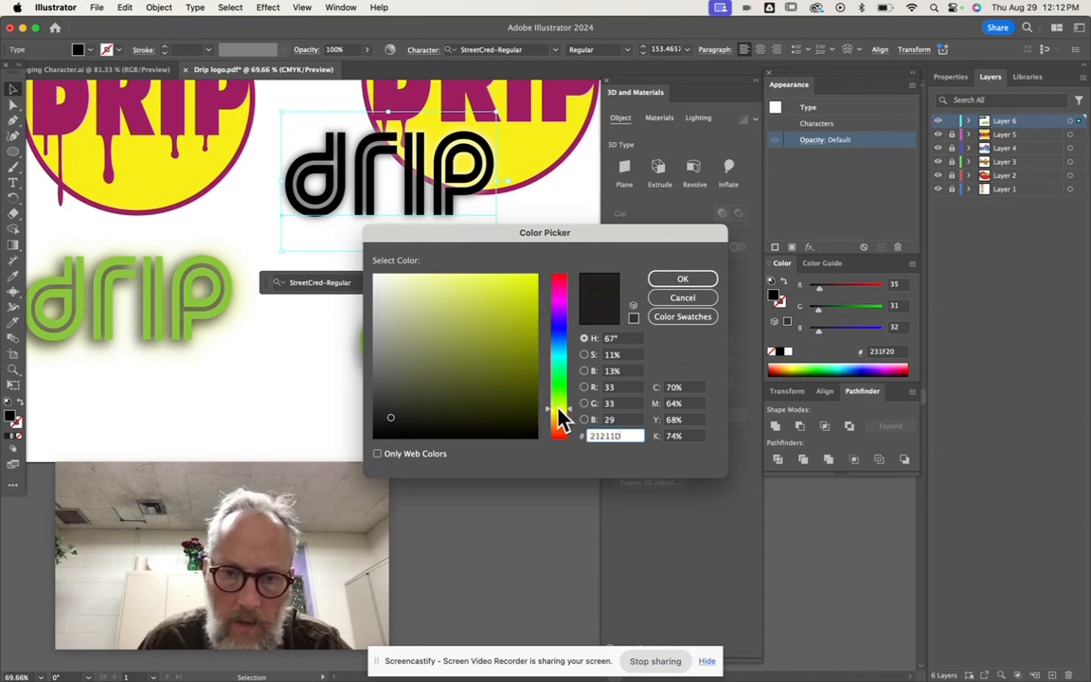
mouse_move(488, 286)
mouse_down()
mouse_move(508, 294)
mouse_move(543, 272)
mouse_up()
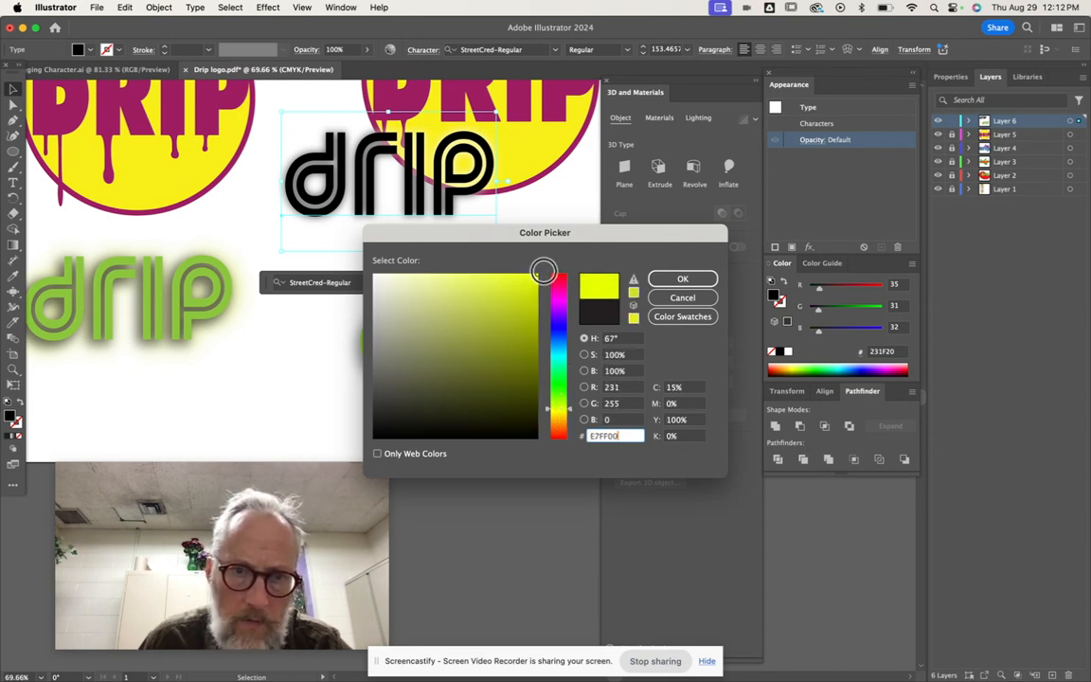
click(678, 282)
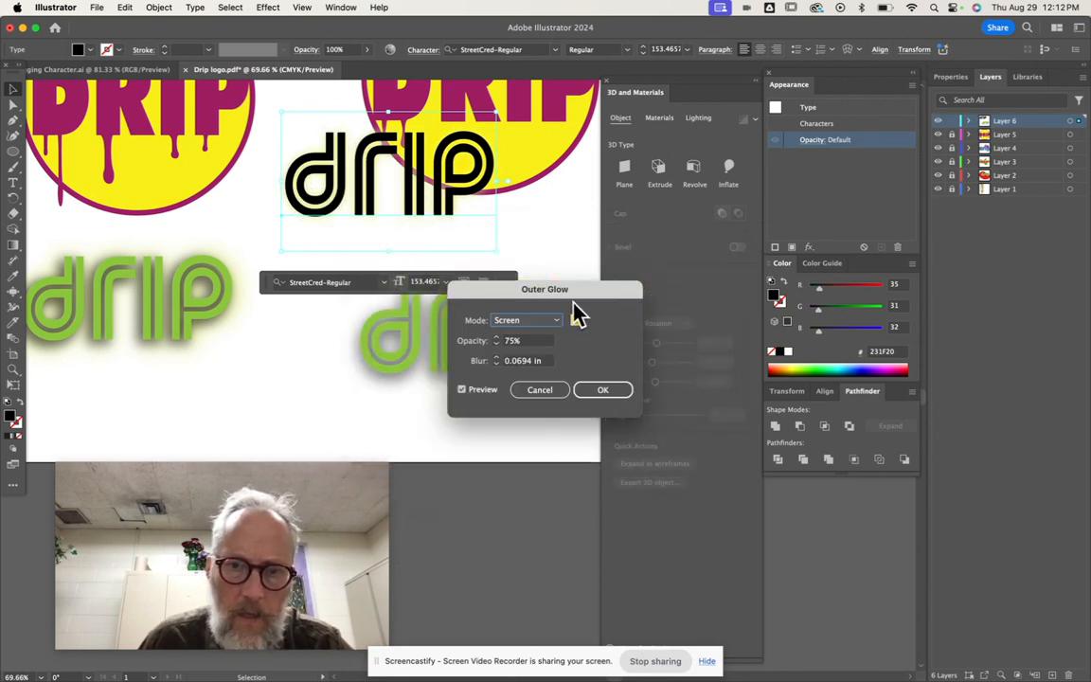
Apply the Outer Glow to the black drip text and move it directly over the green drip text.
drag(565, 298, 757, 257)
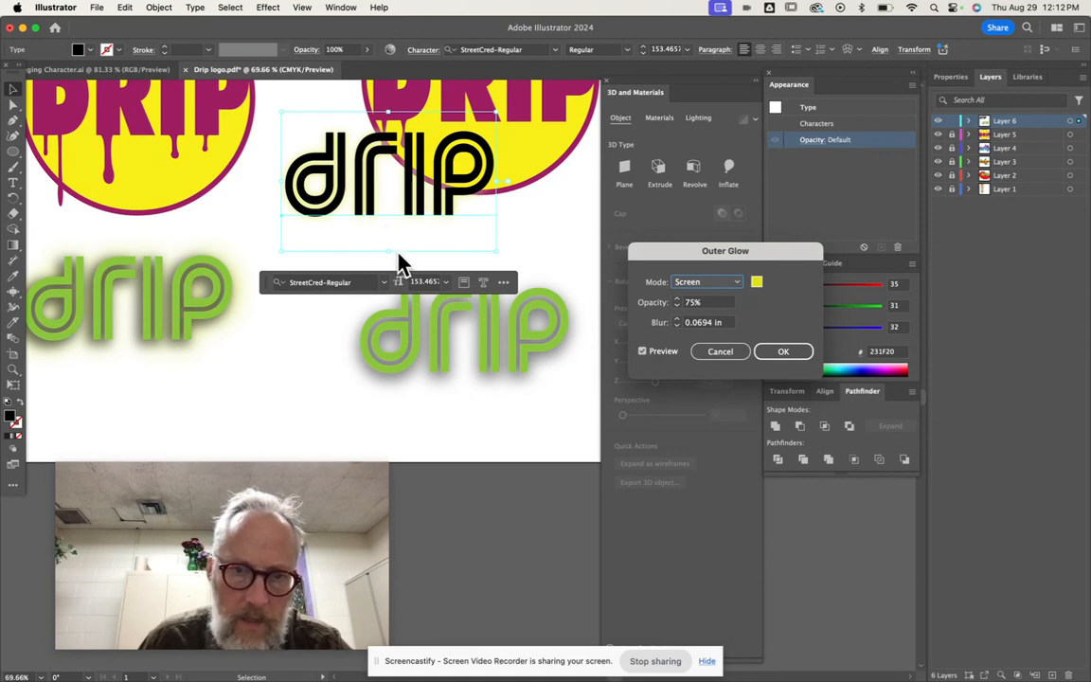
click(795, 353)
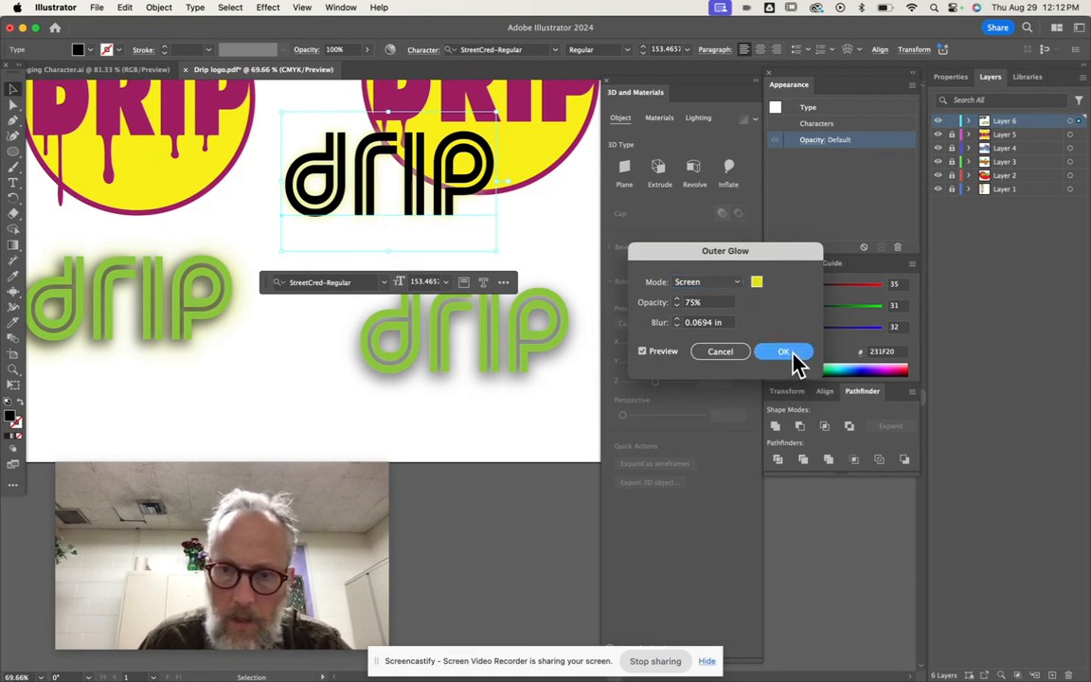
drag(423, 215, 494, 366)
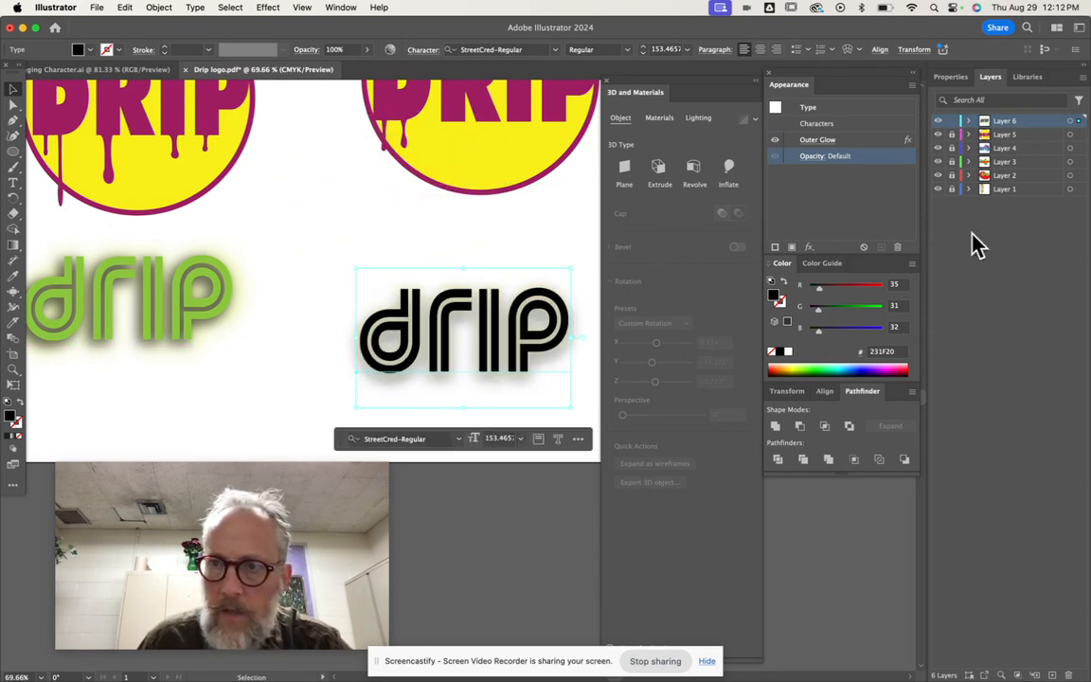
Move the black glowing drip text beneath the green drip text in Layer 6 and lock the layer.
click(969, 121)
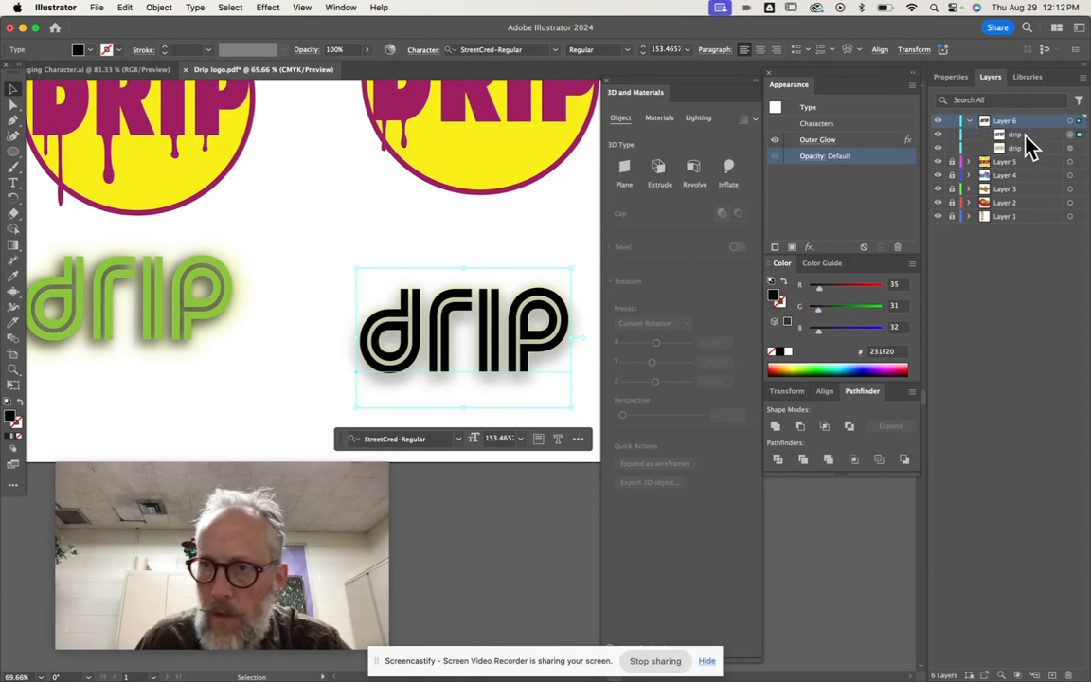
drag(1027, 132, 1027, 153)
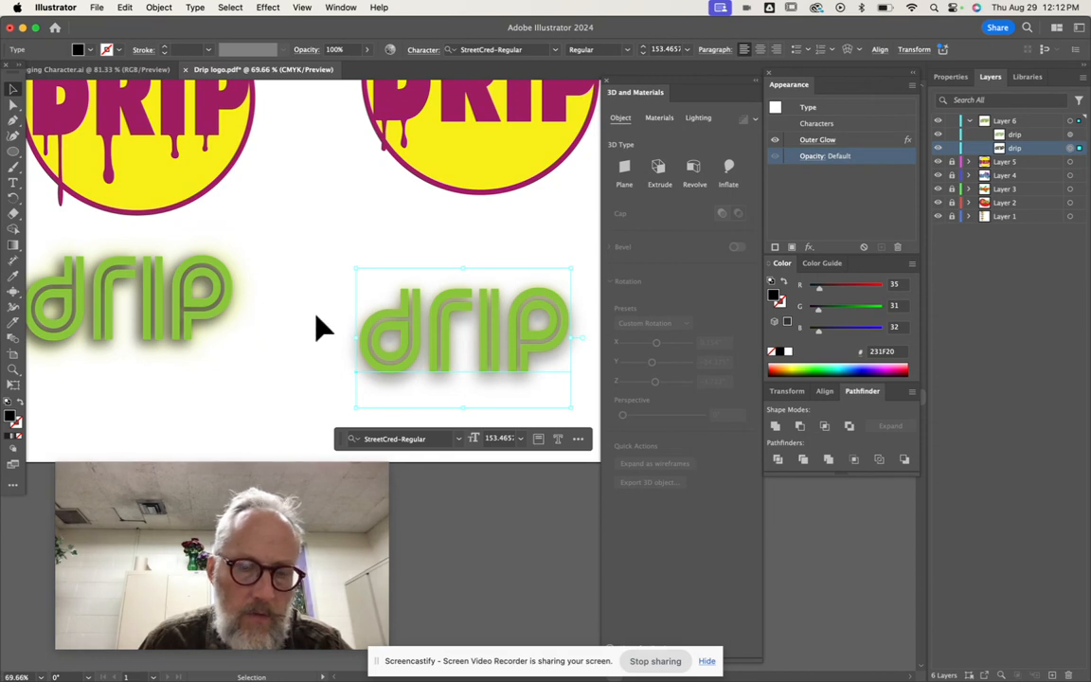
click(952, 121)
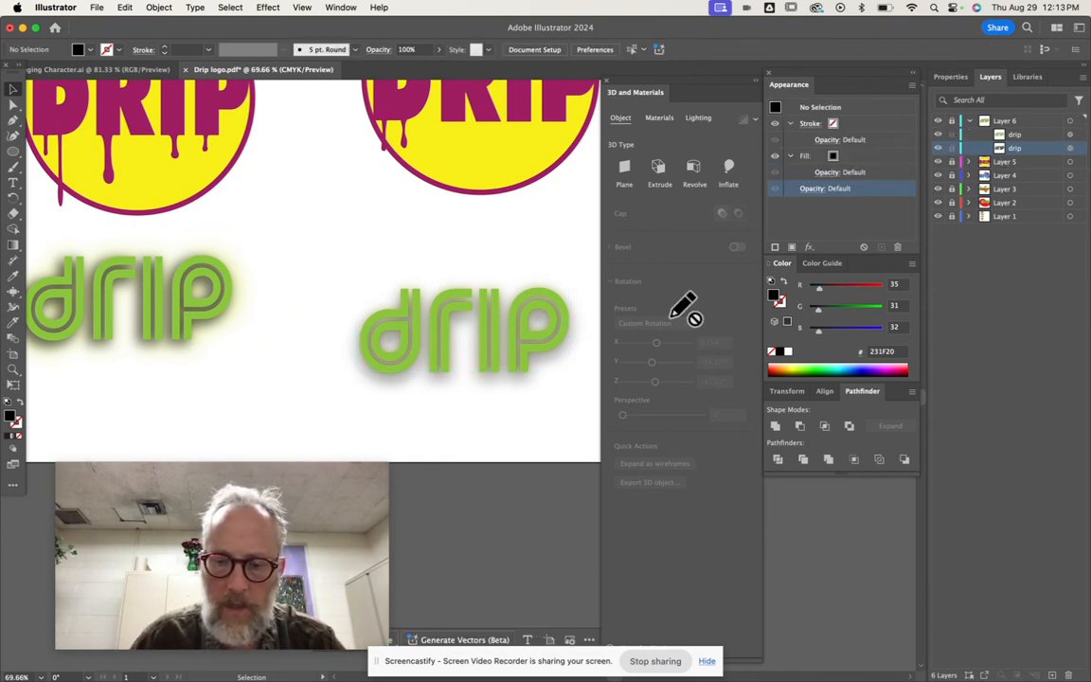
key(super+0)
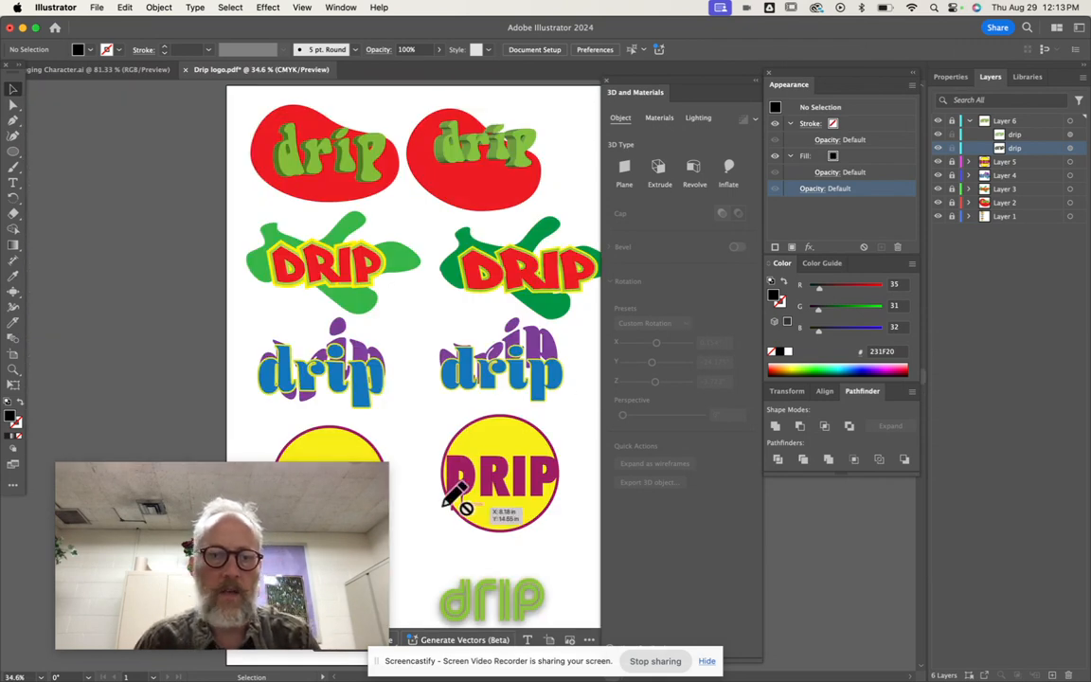
mouse_move(281, 527)
drag(281, 527, 937, 455)
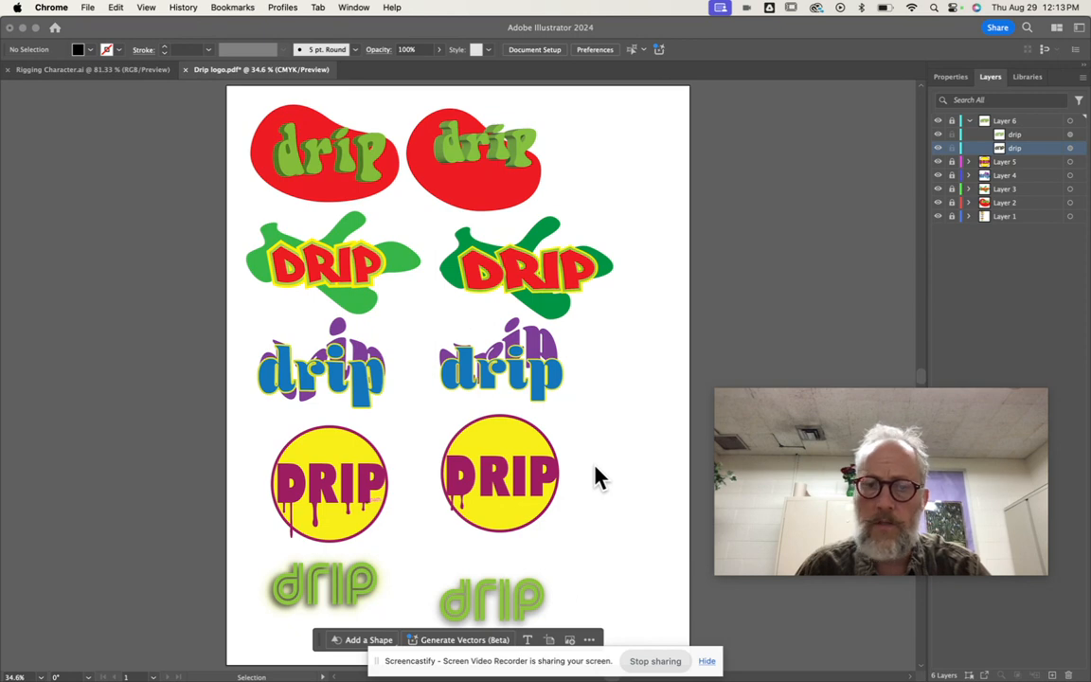
click(88, 9)
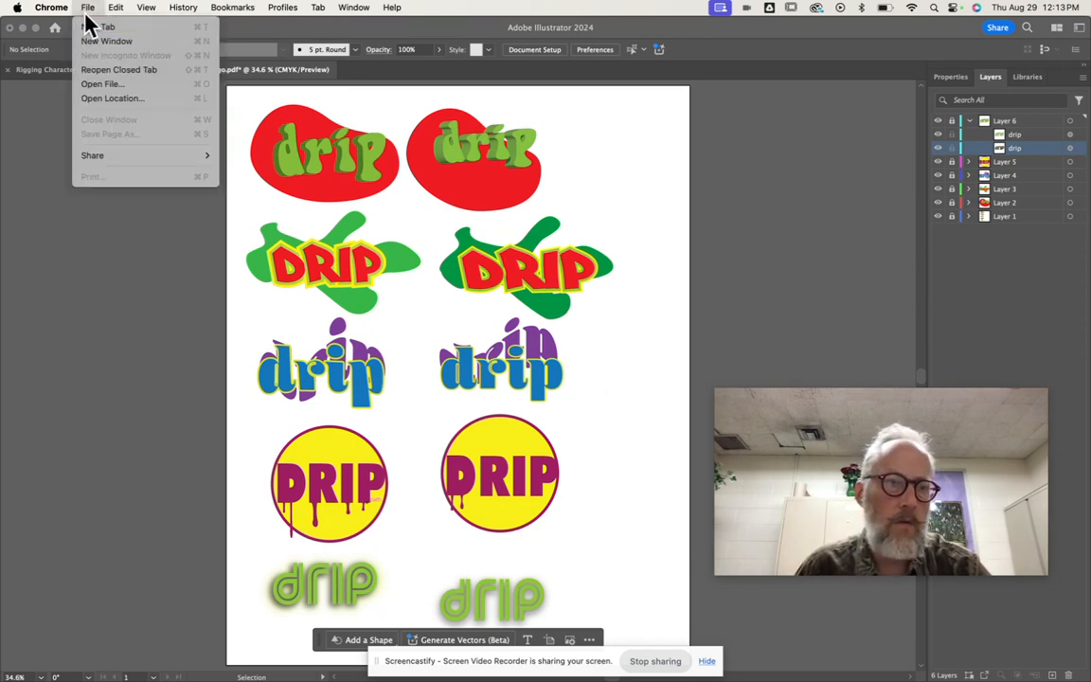
click(251, 32)
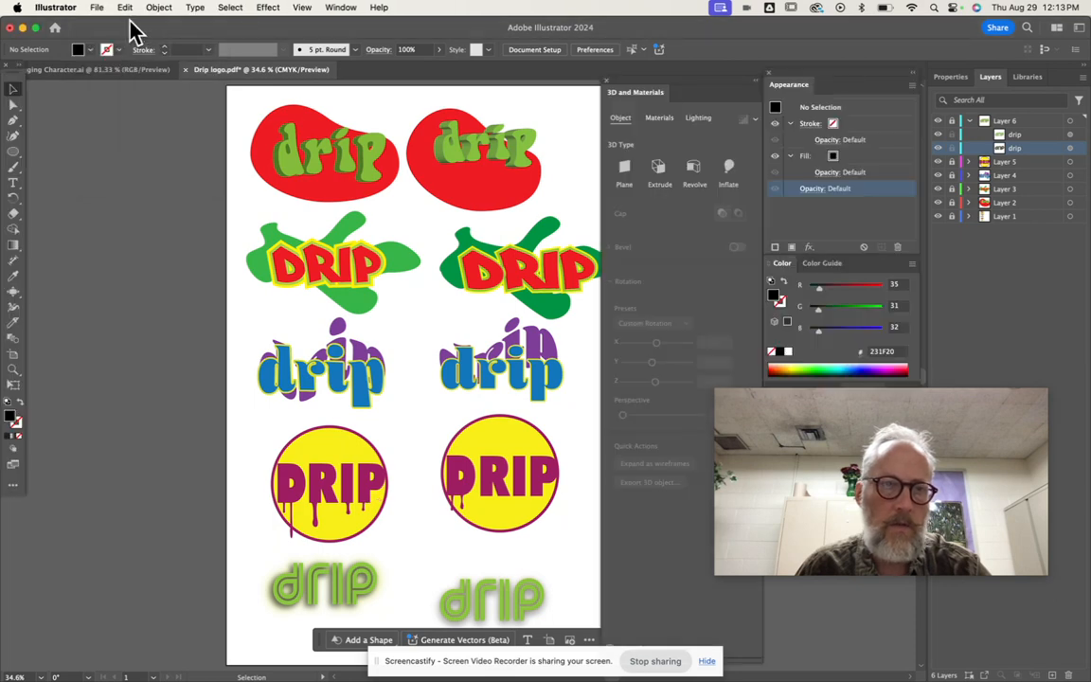
Set up a PNG export of Drip logo to the Cookiefingers folder in Google Drive's My Drive, and cancel it without exporting.
click(97, 10)
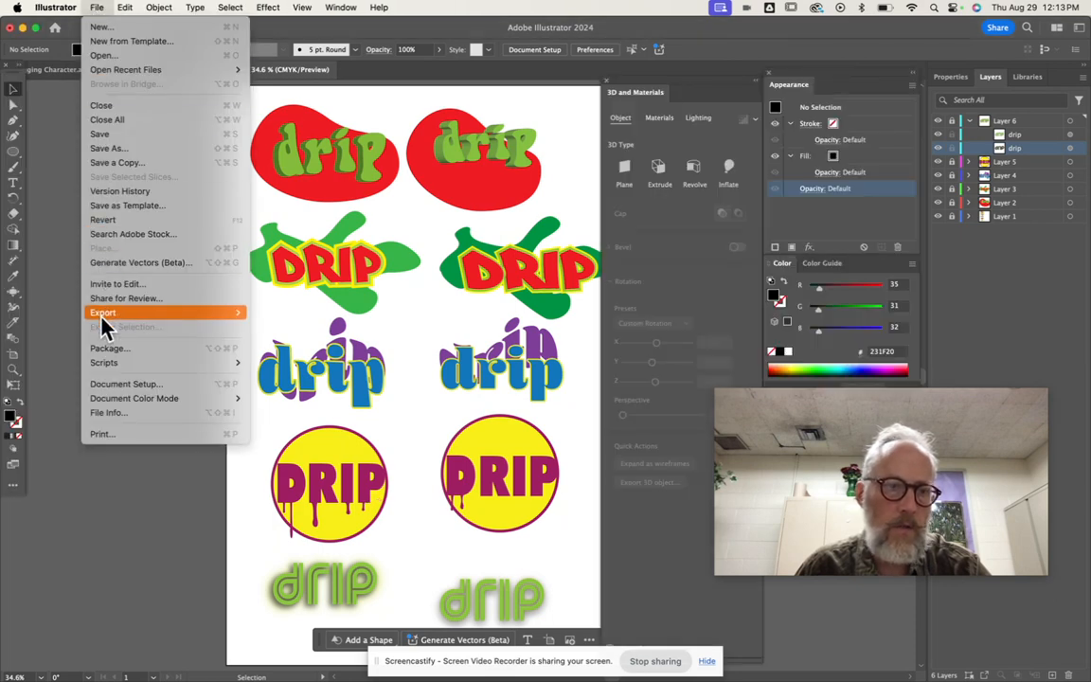
mouse_move(115, 311)
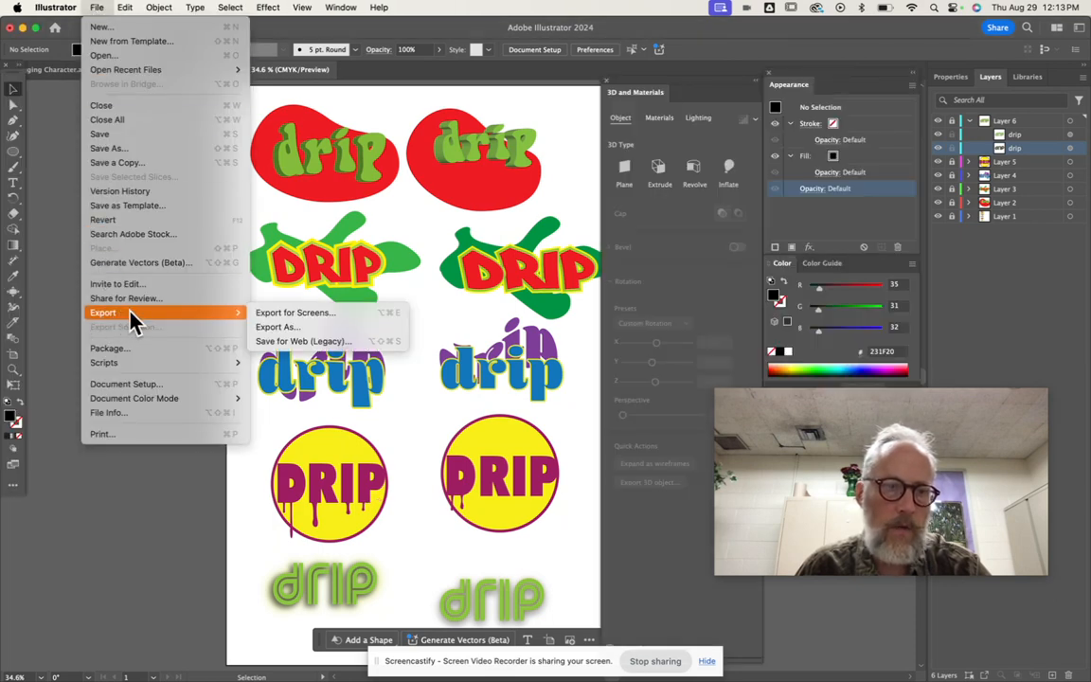
click(286, 327)
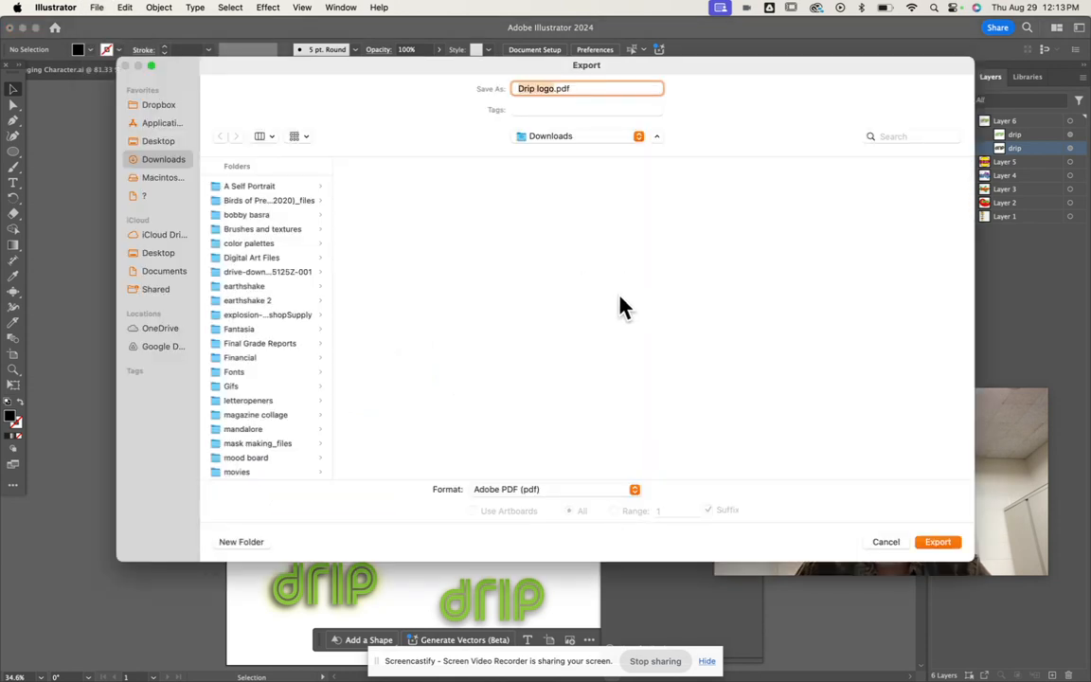
click(542, 489)
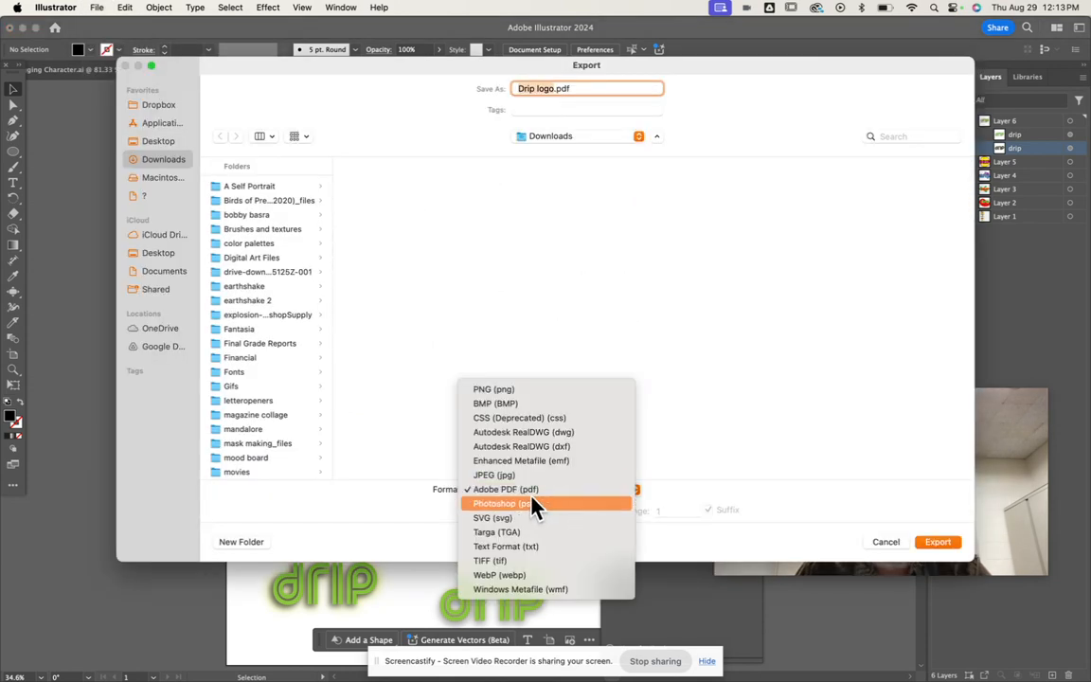
click(530, 390)
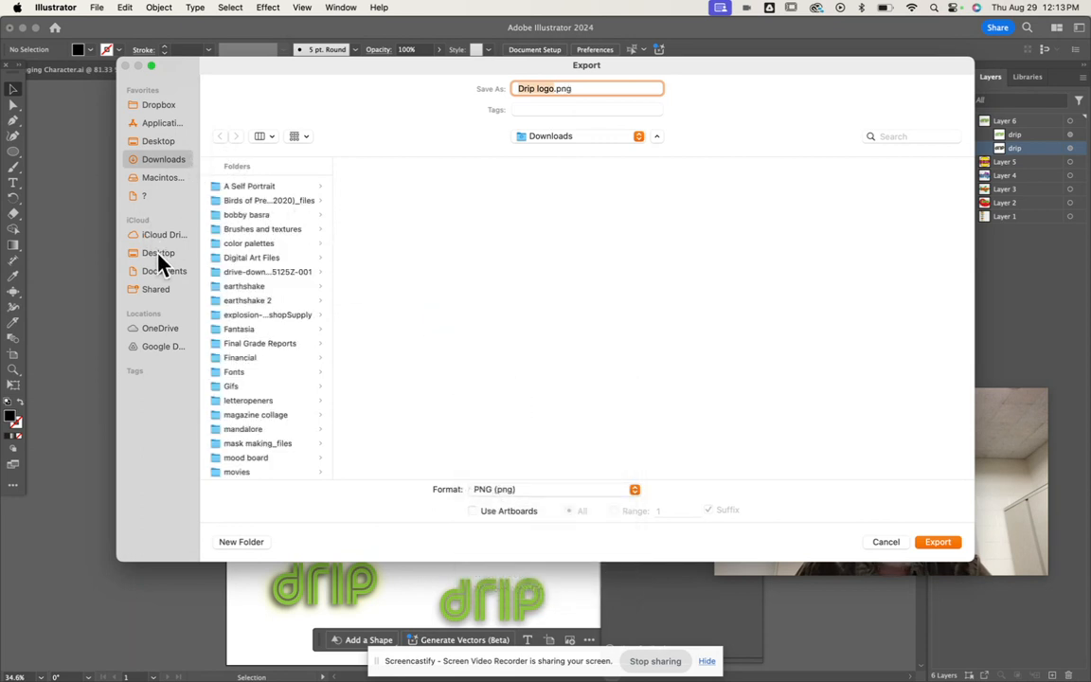
click(165, 349)
click(248, 185)
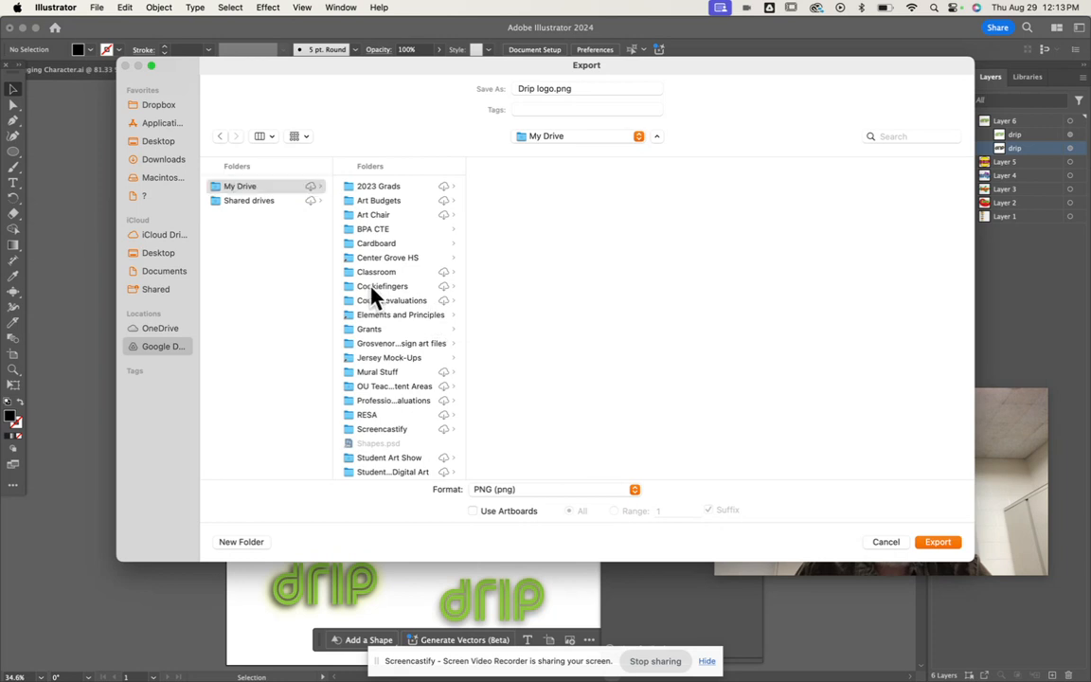
click(372, 286)
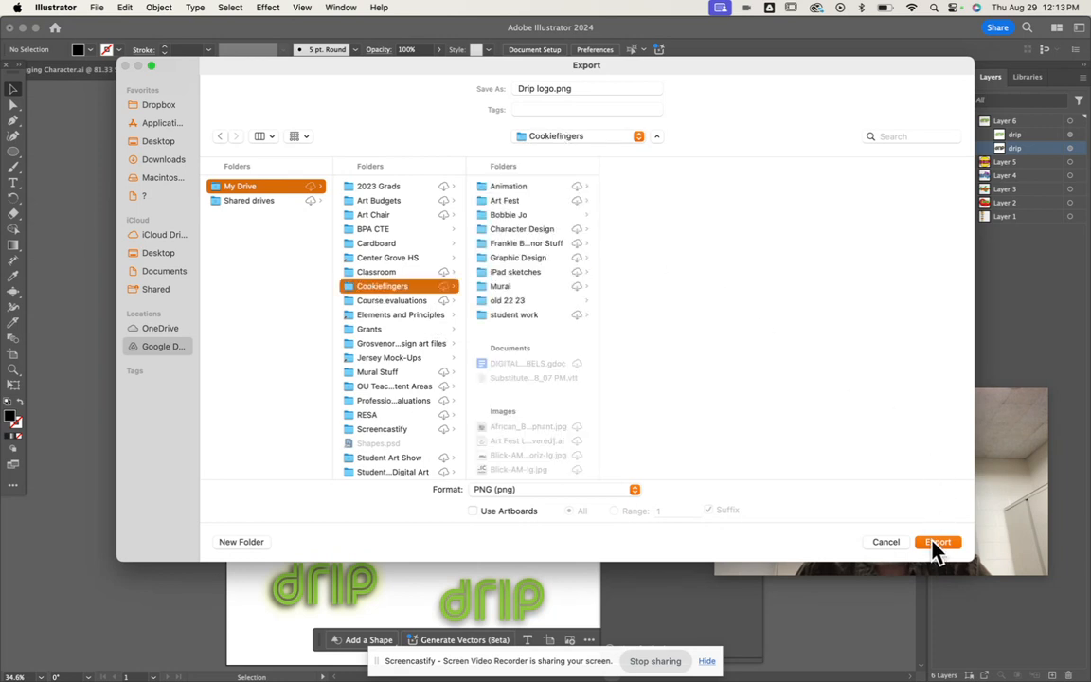
click(886, 542)
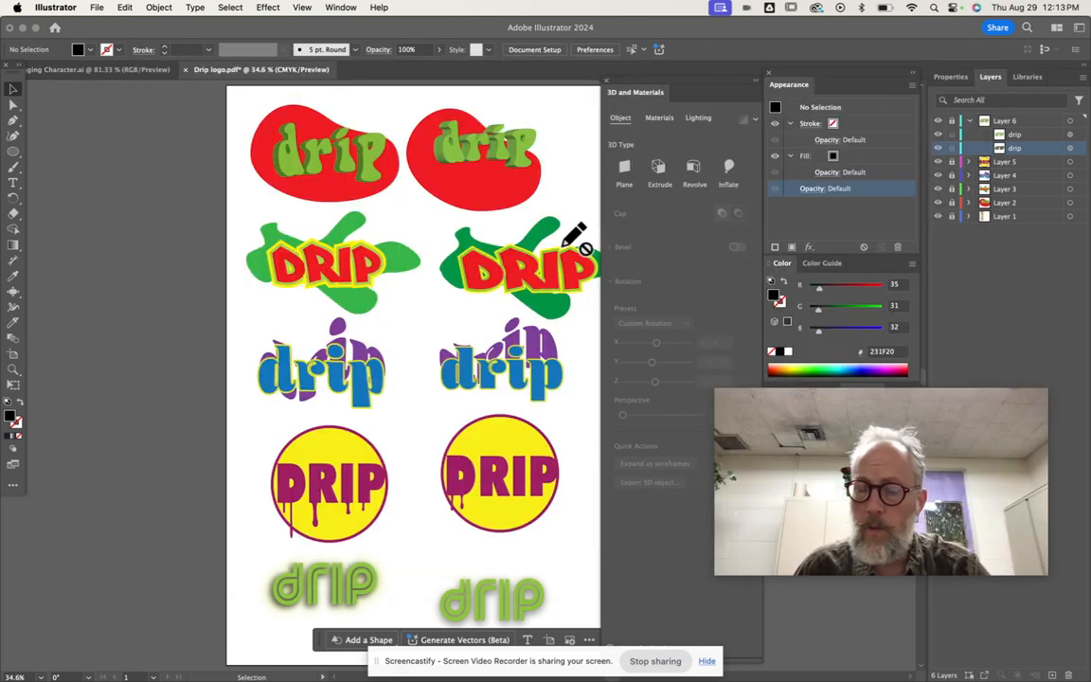